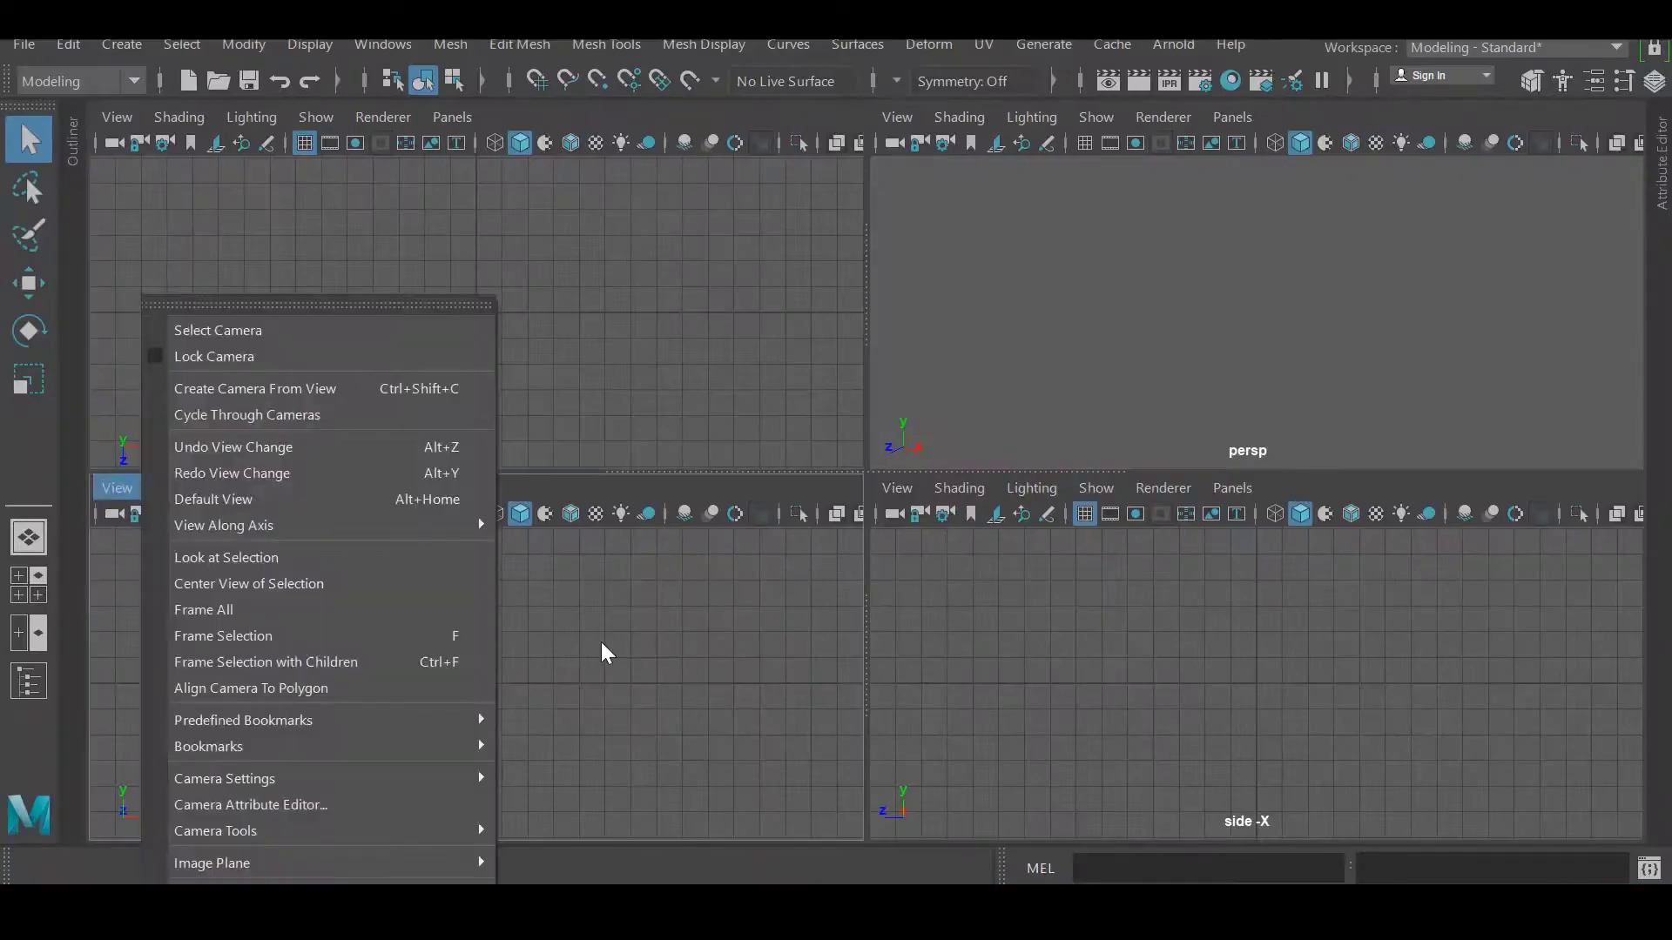
Set the current project to the Mario1_2 project folder.
{"action": "left_click", "coordinate": [23, 43]}
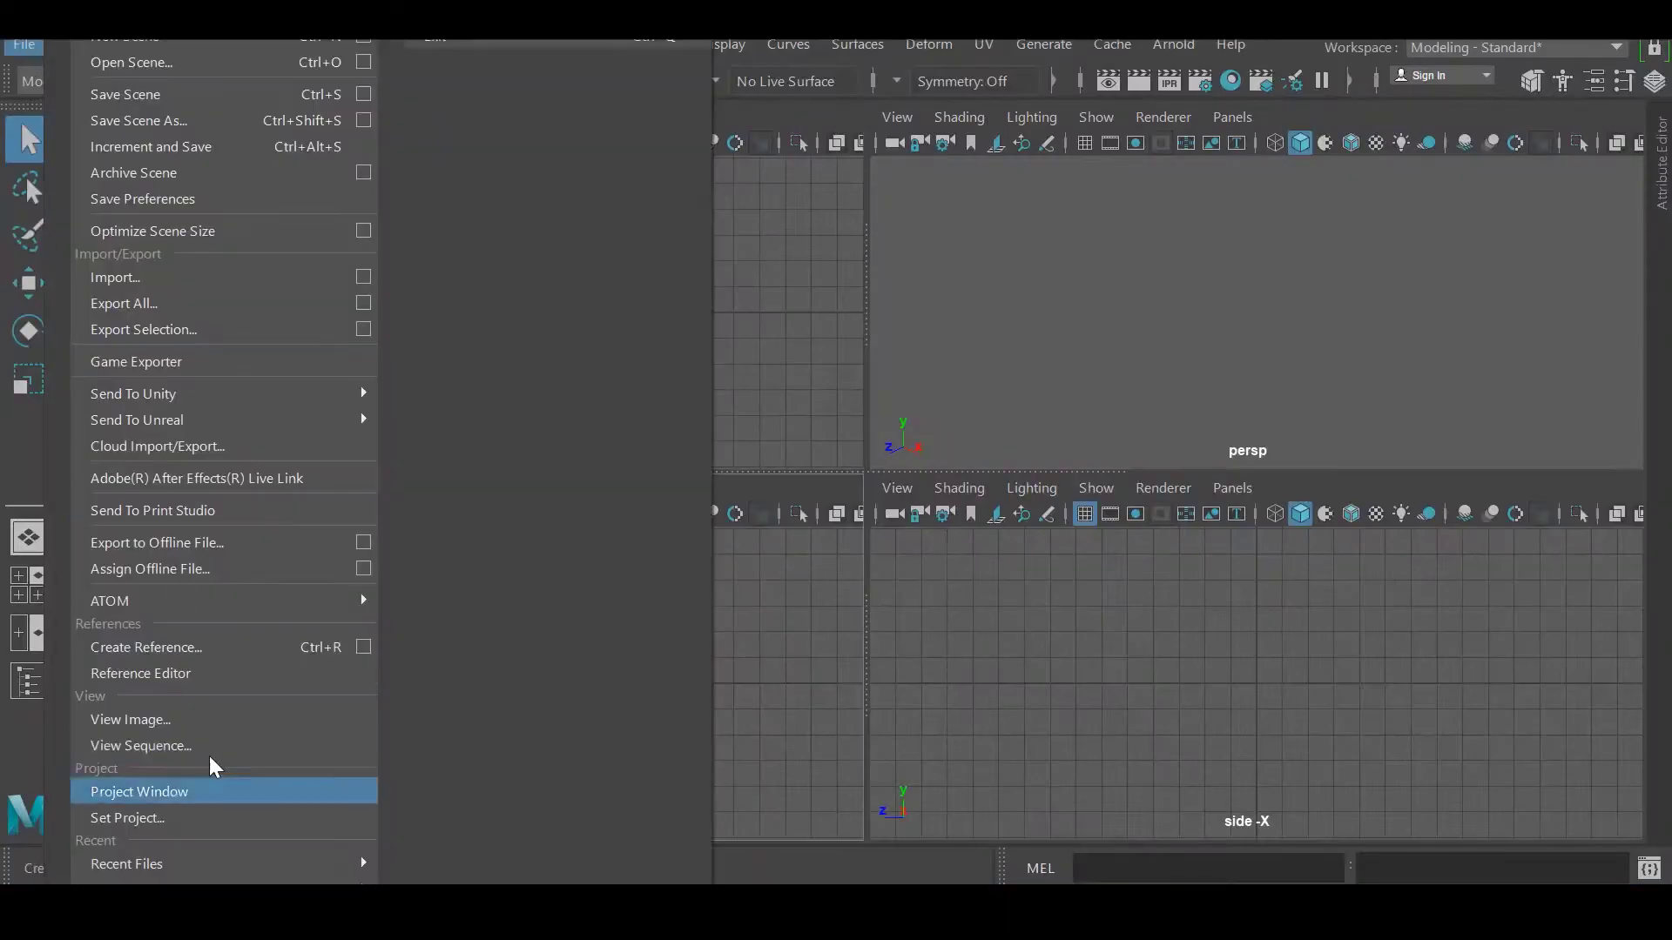
{"action": "left_click", "coordinate": [209, 817]}
{"action": "left_click", "coordinate": [616, 348]}
{"action": "left_click", "coordinate": [1590, 706]}
Import mario-1-1.gif as an image plane in the maximized front view.
{"action": "key", "text": "space"}
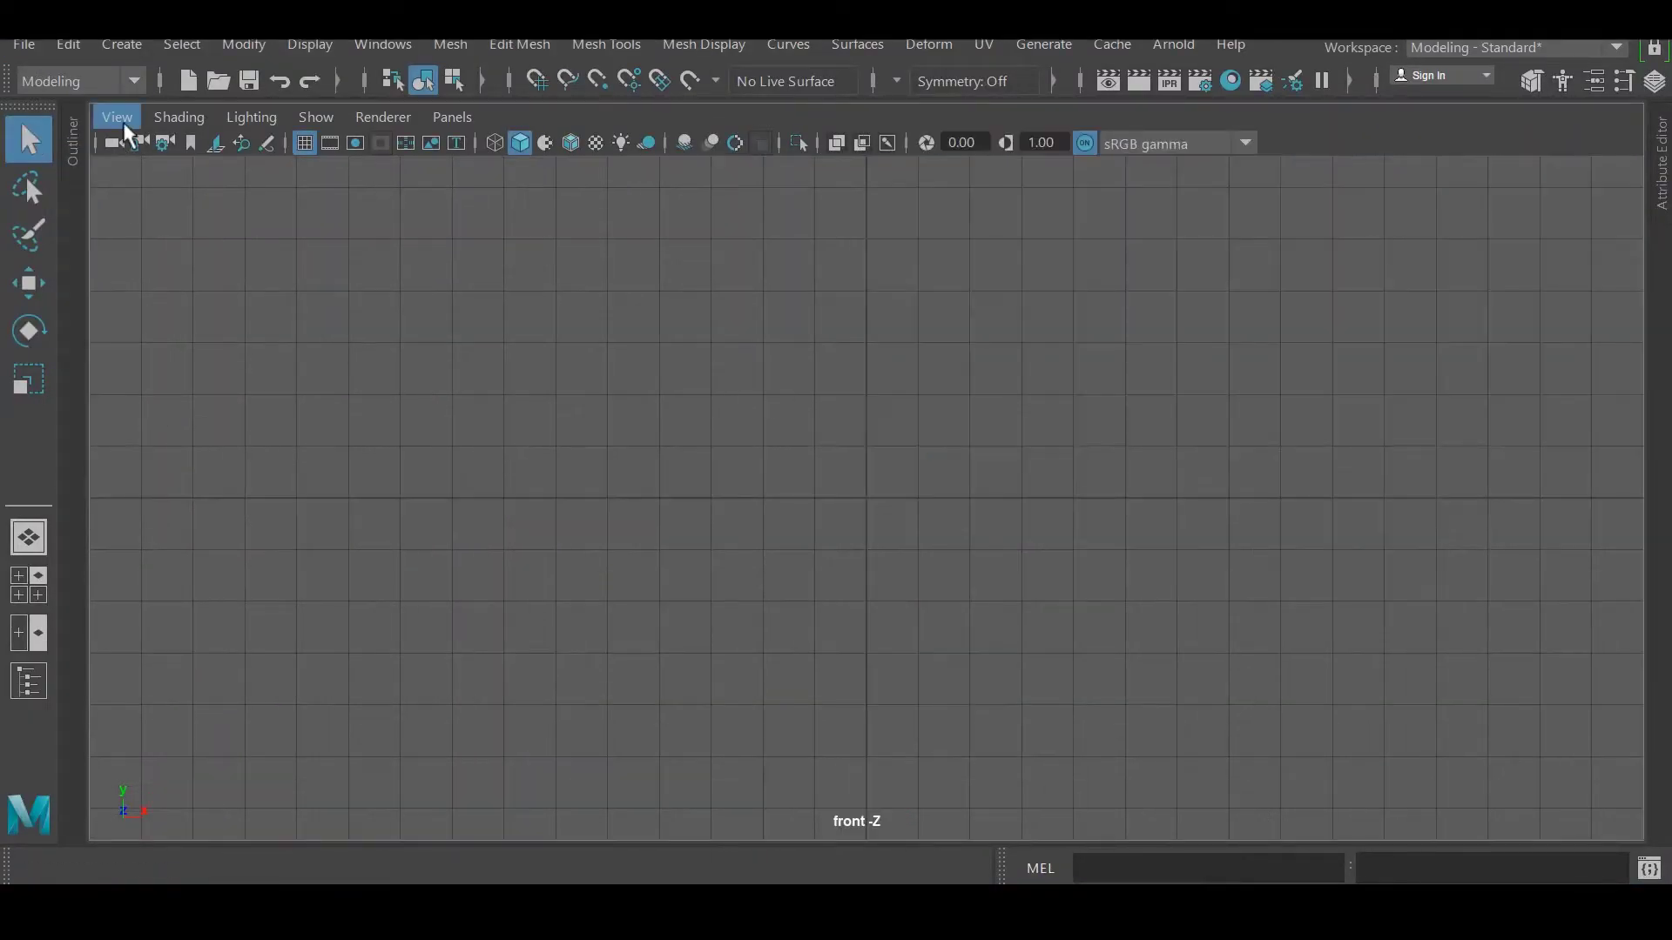
{"action": "left_click", "coordinate": [116, 116]}
{"action": "left_click", "coordinate": [288, 409]}
{"action": "left_click", "coordinate": [589, 306]}
{"action": "key", "text": "Return"}
{"action": "scroll", "coordinate": [818, 596], "scroll_direction": "up", "scroll_amount": 10}
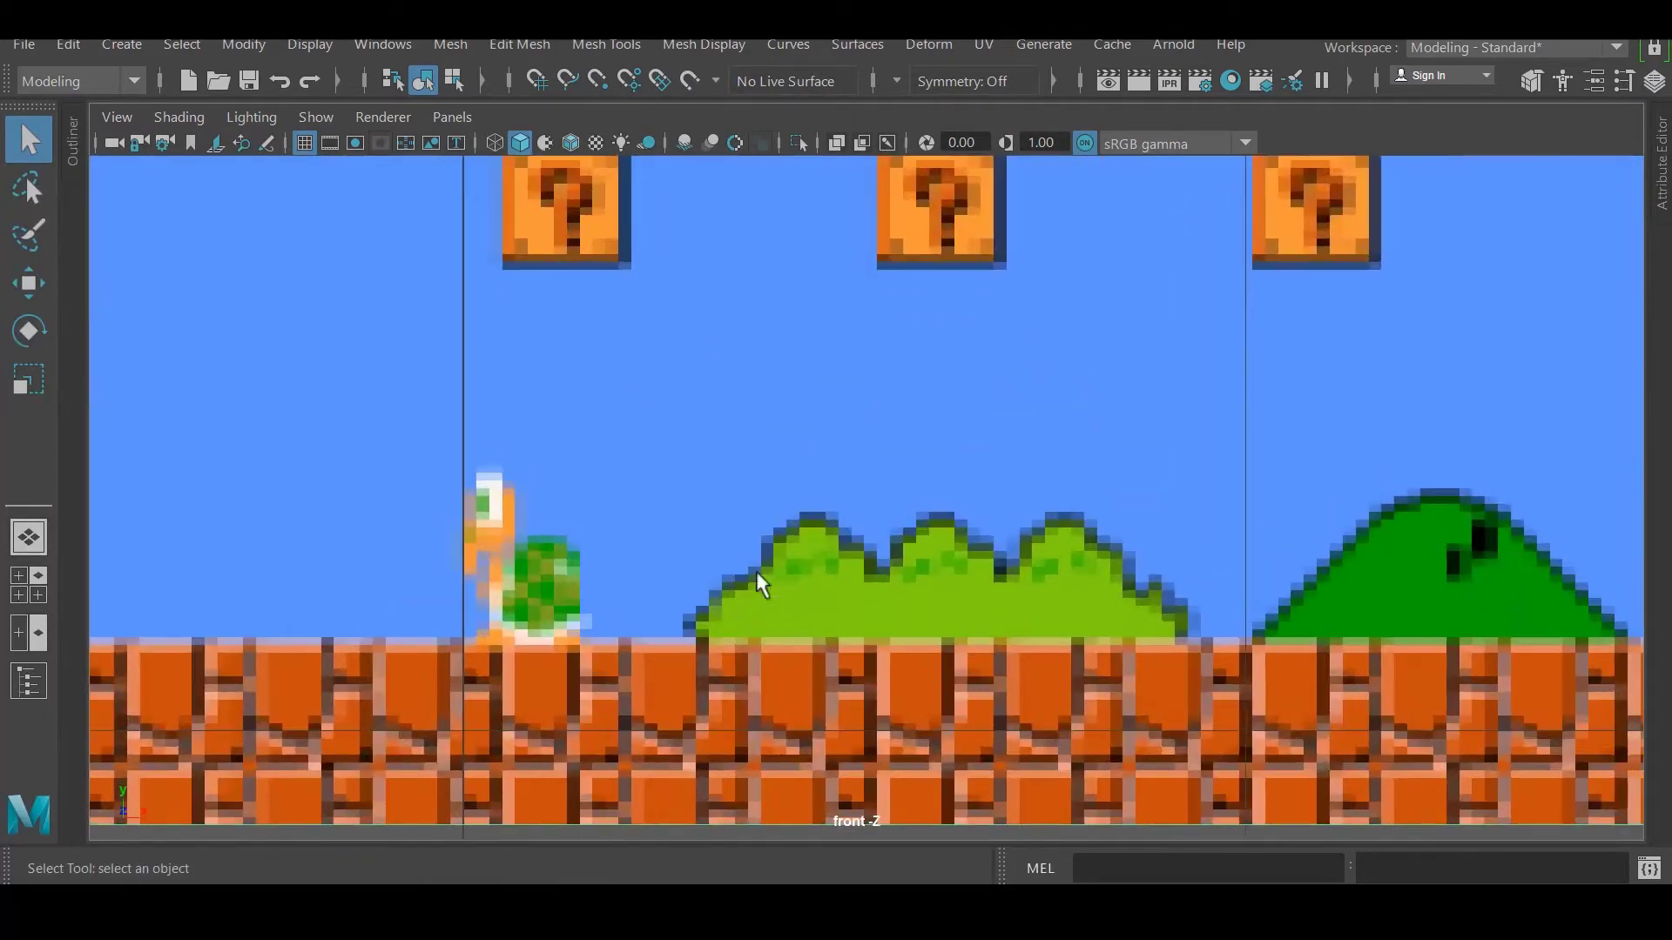
Open the image plane's attributes and try the Movie type, switching back to Image File for comparison.
{"action": "left_click", "coordinate": [1640, 213]}
{"action": "left_click", "coordinate": [1532, 598]}
{"action": "left_click", "coordinate": [1533, 658]}
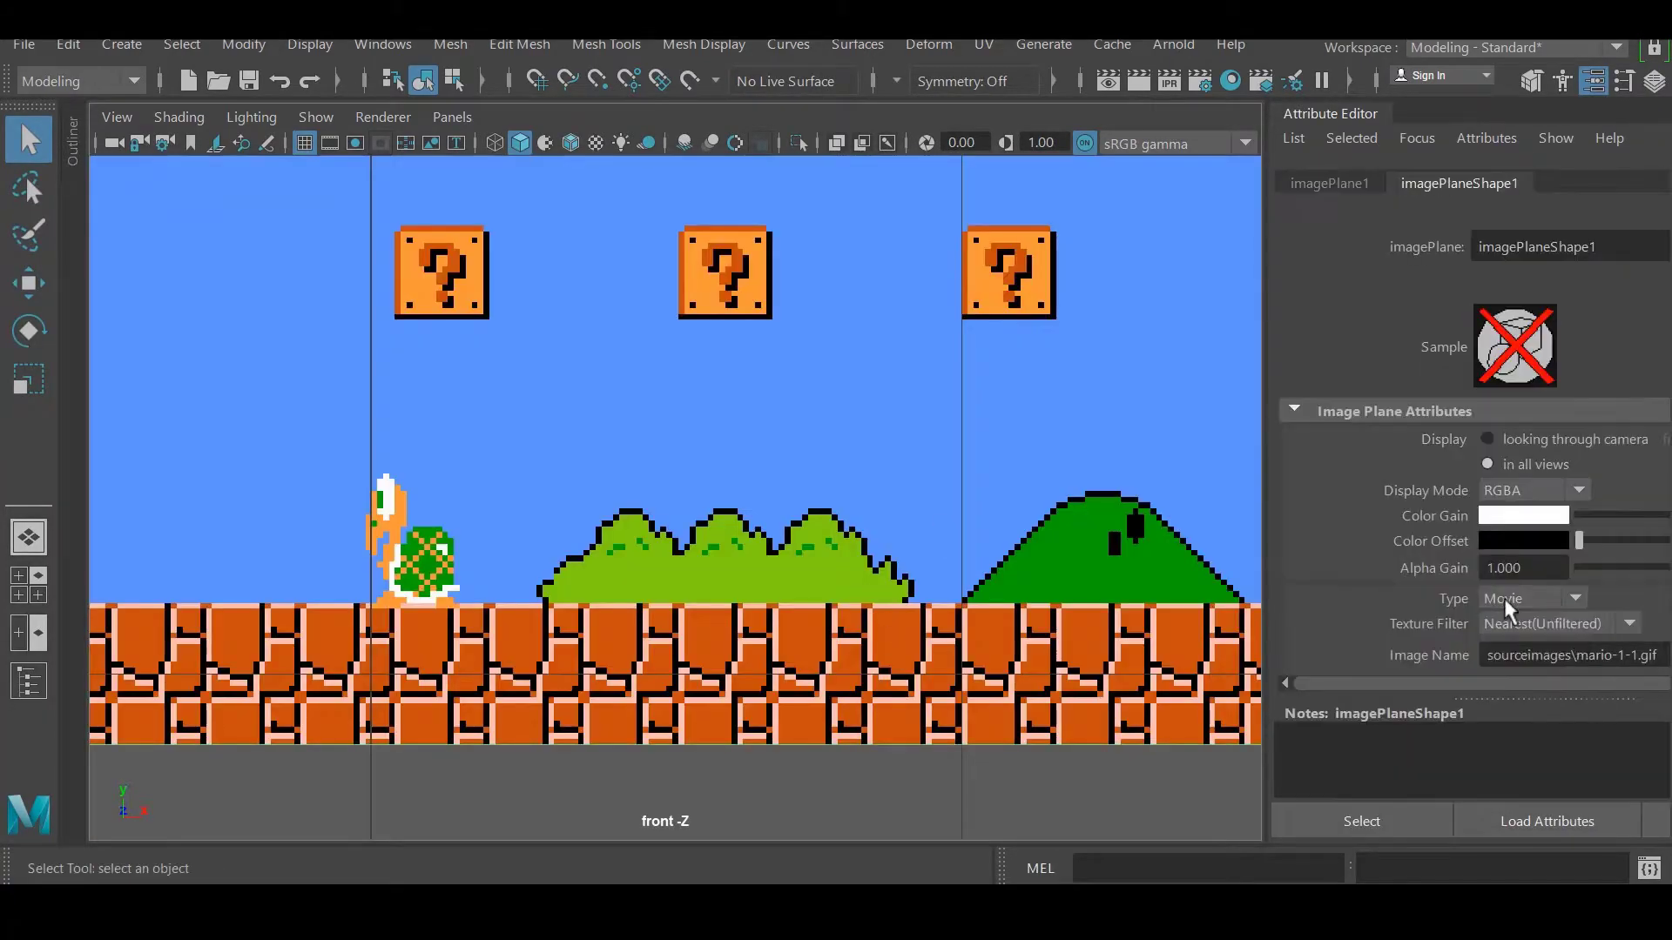
{"action": "left_click", "coordinate": [1502, 598]}
{"action": "left_click", "coordinate": [1521, 627]}
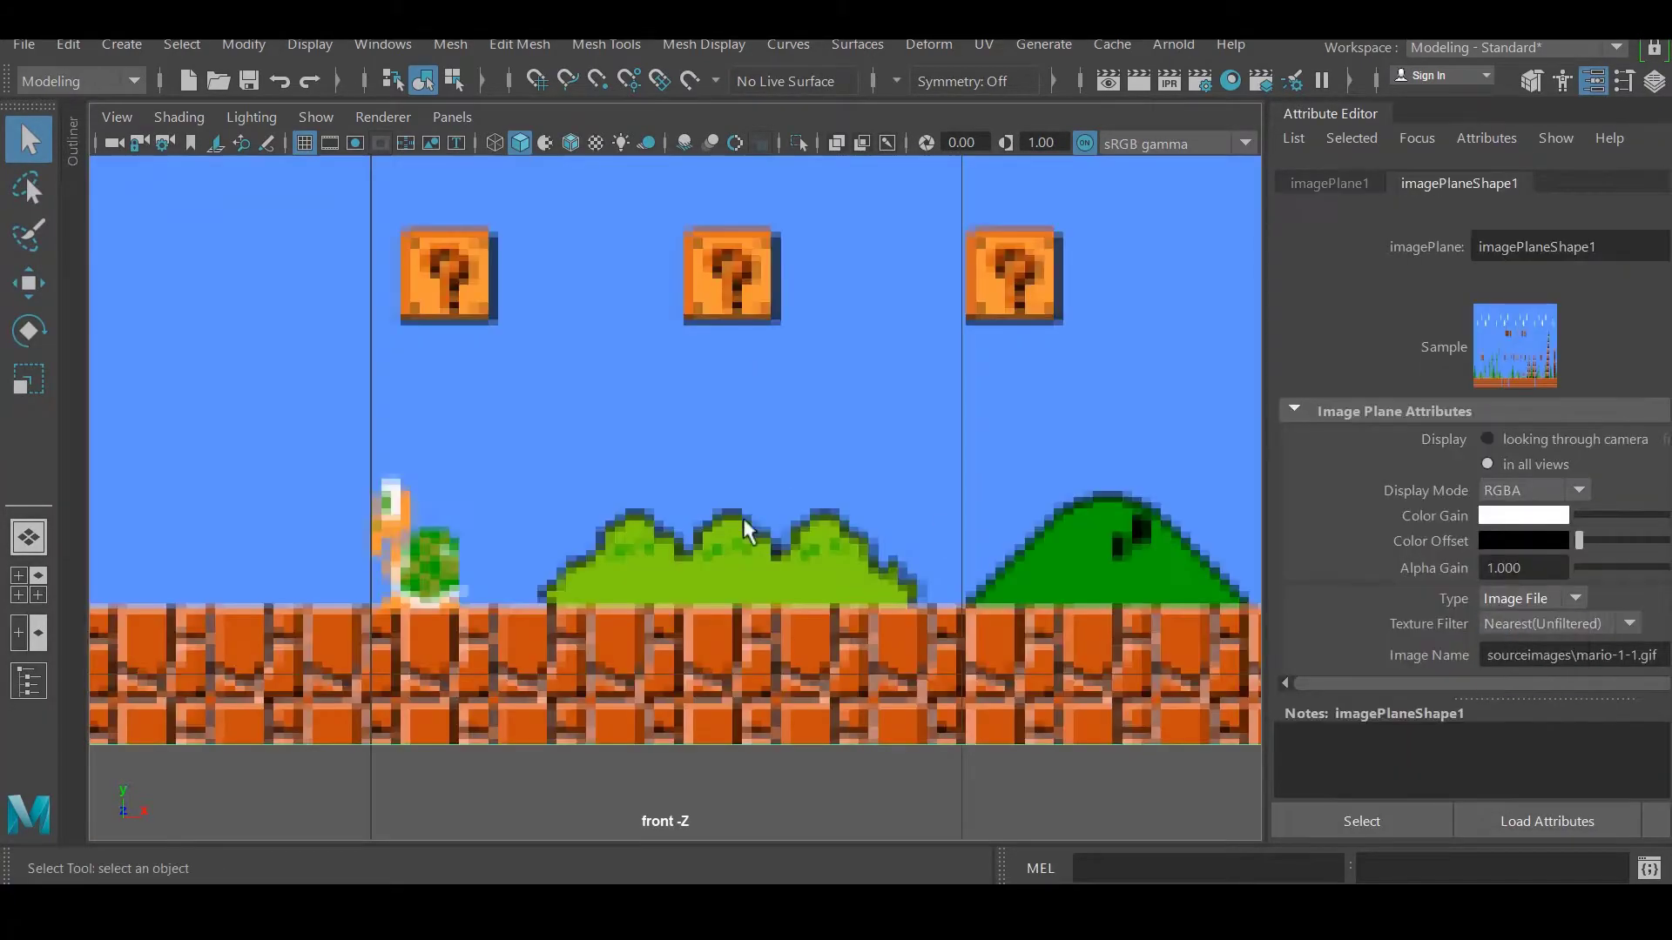
Try the Bilinear and Mipmap Linear texture filters on the image plane and return to Nearest(Unfiltered).
{"action": "left_click", "coordinate": [1520, 626]}
{"action": "left_click", "coordinate": [1529, 677]}
{"action": "left_click", "coordinate": [1528, 626]}
{"action": "left_click", "coordinate": [1524, 730]}
{"action": "left_click", "coordinate": [1559, 624]}
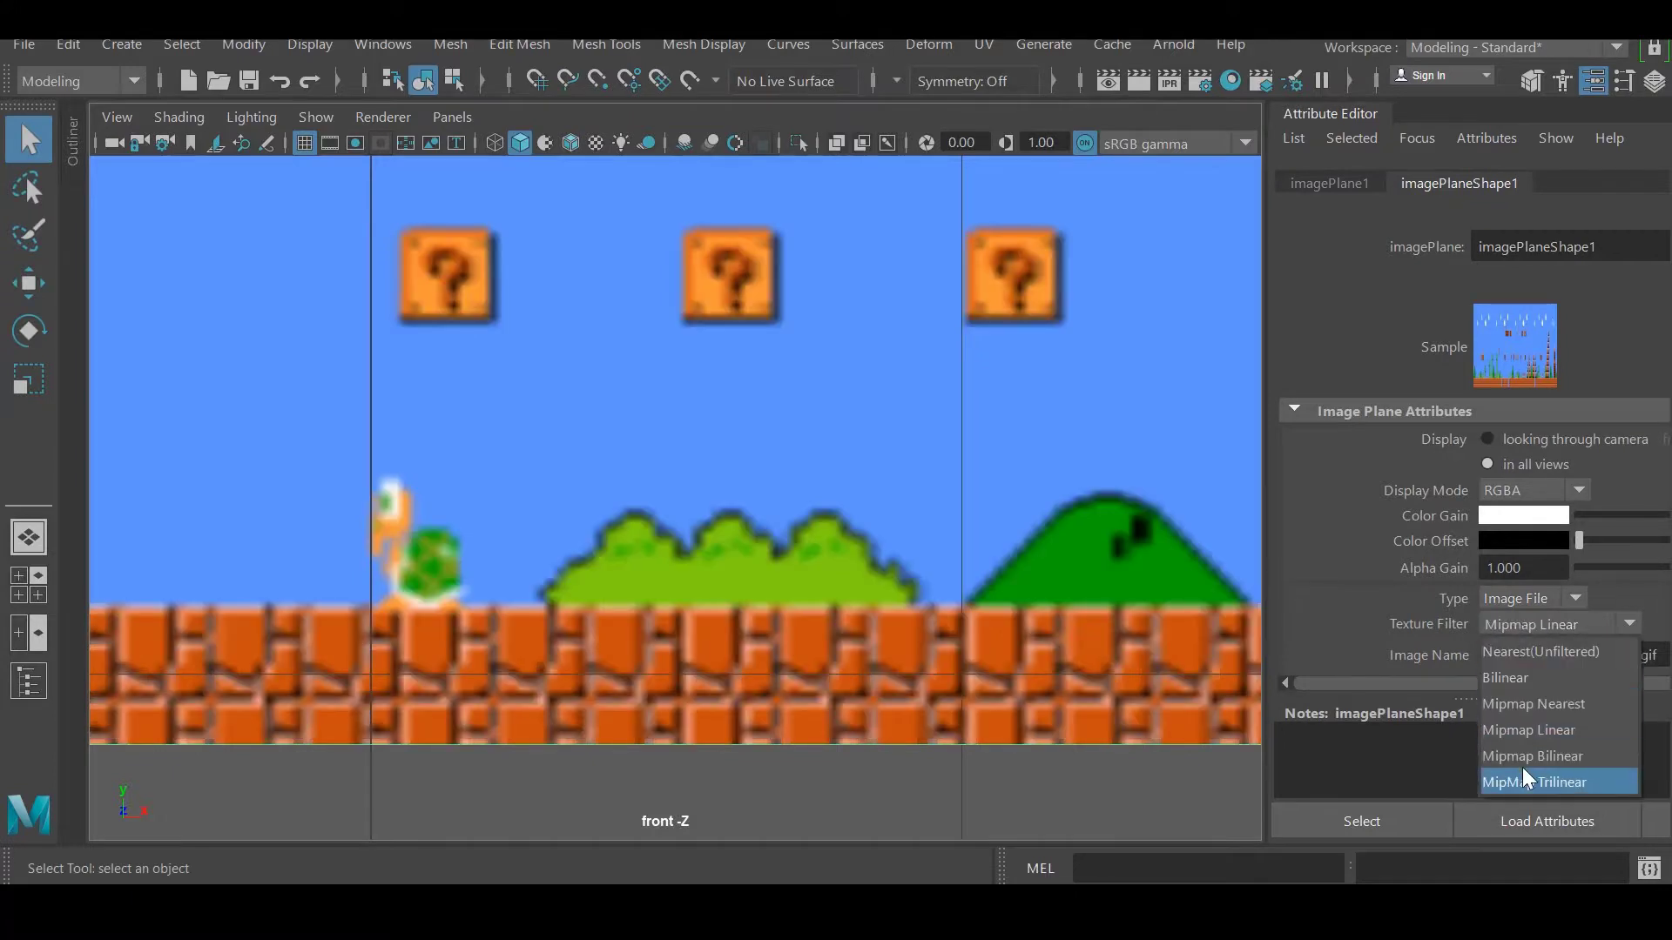
{"action": "left_click", "coordinate": [1530, 653]}
Try Use Image Sequence on the image plane, turn it off again and check the placement fit options.
{"action": "left_click", "coordinate": [1355, 611]}
{"action": "scroll", "coordinate": [1356, 611], "scroll_direction": "down", "scroll_amount": 2}
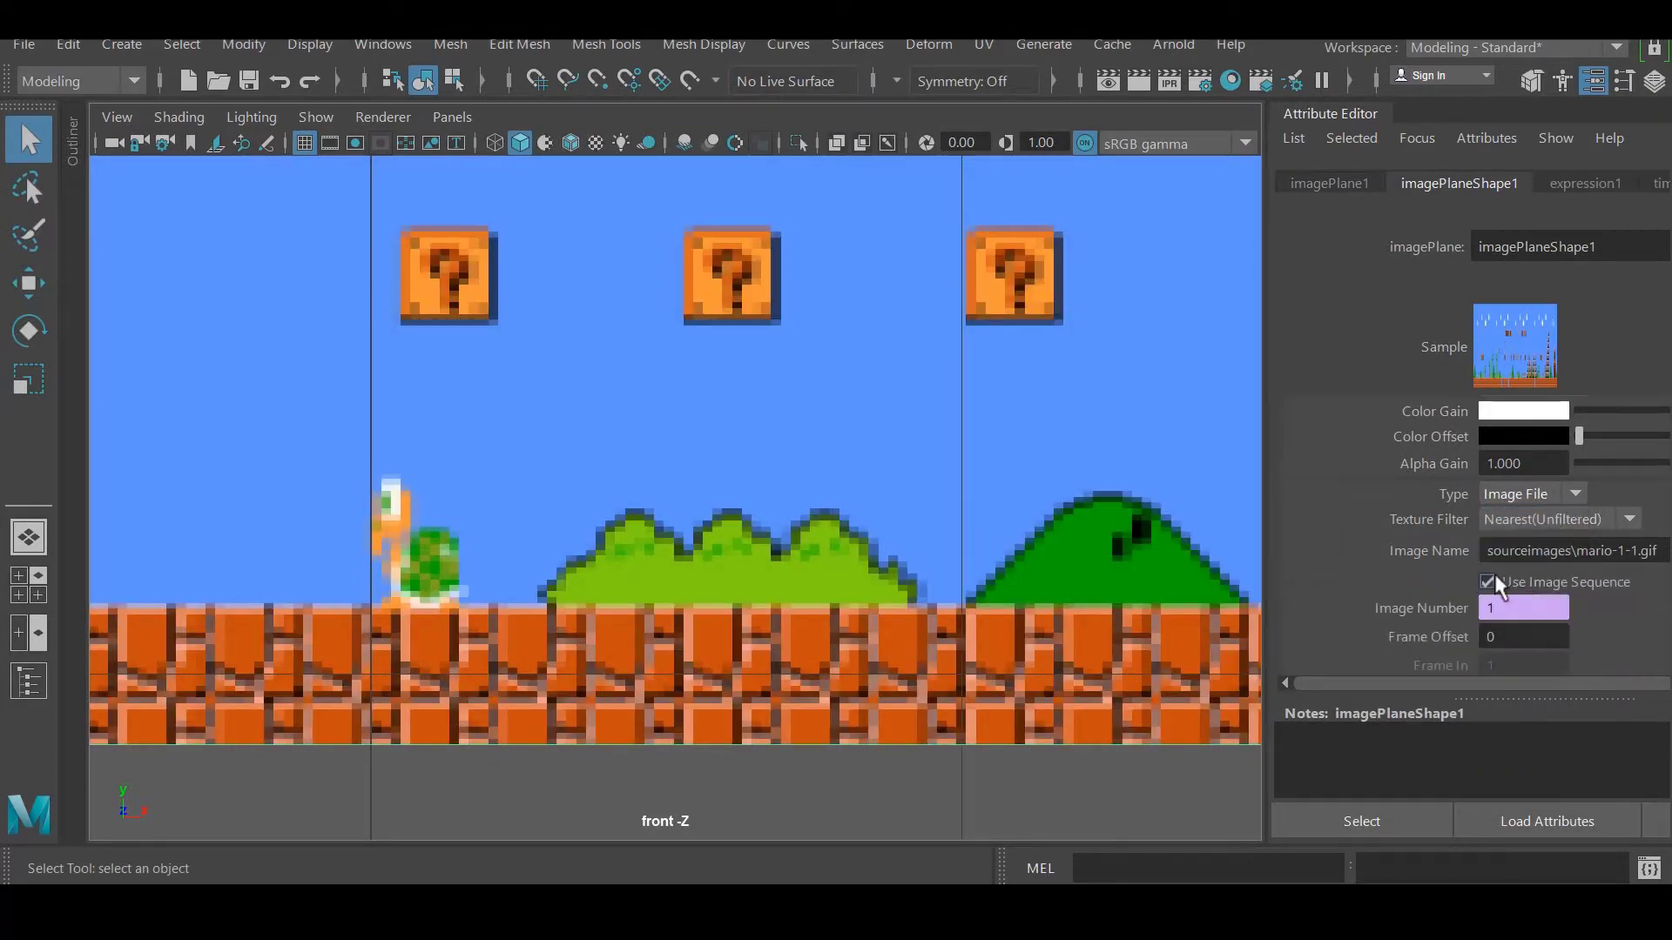
{"action": "scroll", "coordinate": [1379, 571], "scroll_direction": "down", "scroll_amount": 3}
{"action": "left_click", "coordinate": [1498, 607]}
{"action": "scroll", "coordinate": [1515, 610], "scroll_direction": "down", "scroll_amount": 1}
{"action": "left_click", "coordinate": [1525, 609]}
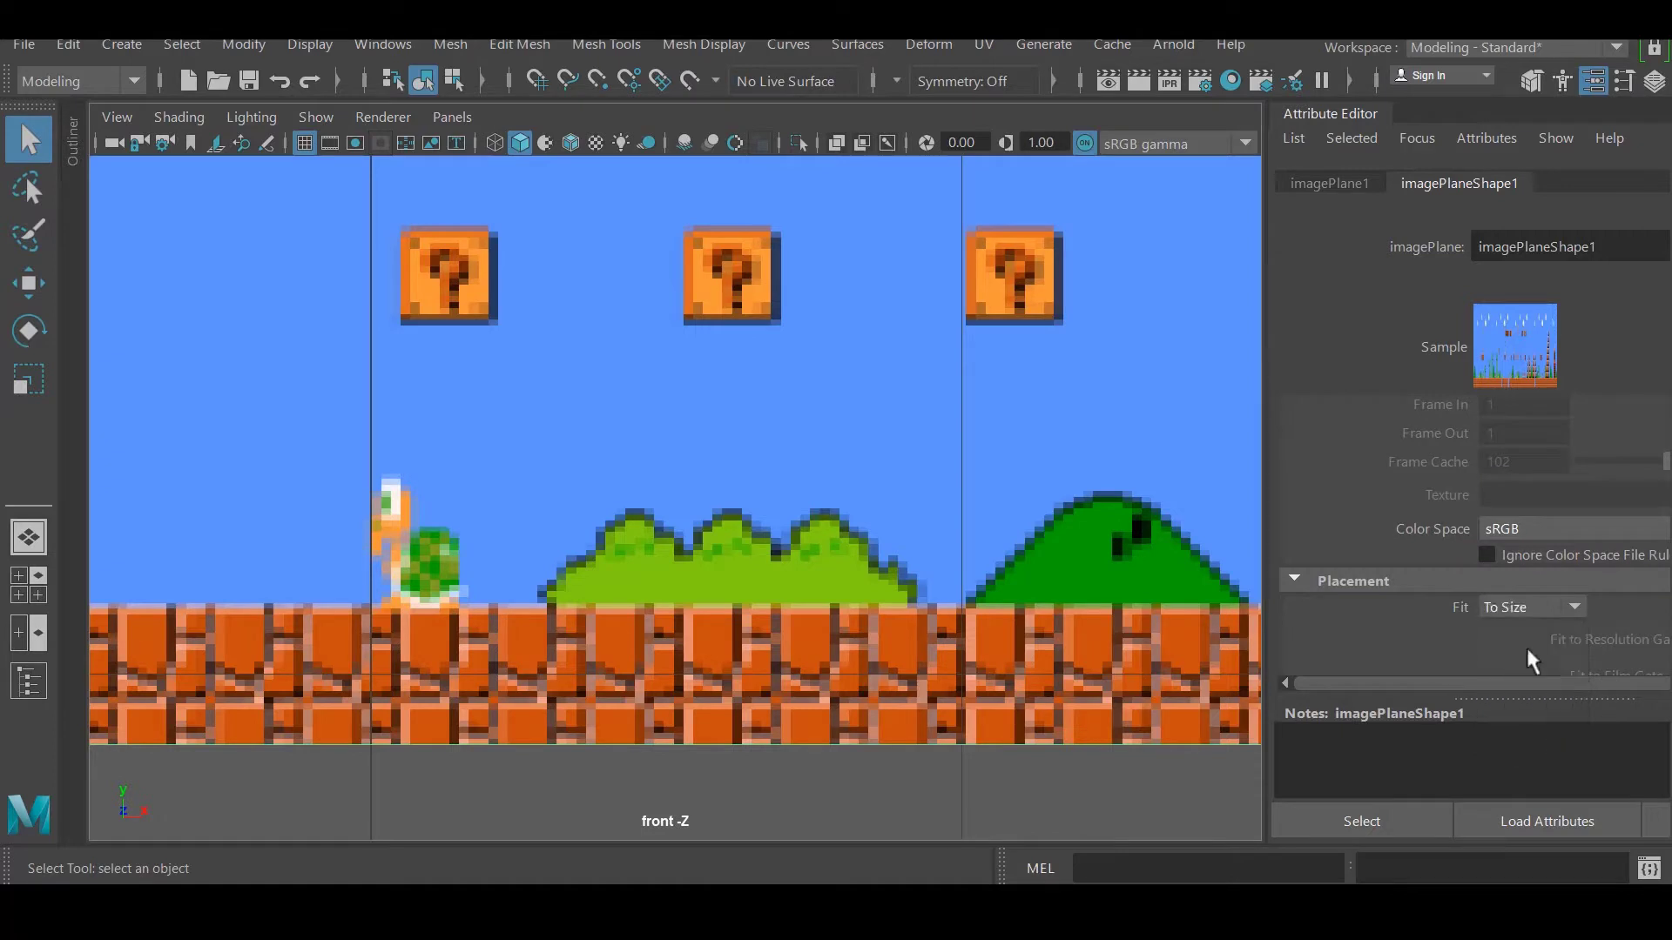
Look through the image plane's placement, Render Stats and Object Display settings, trying the Shading Samples Override.
{"action": "scroll", "coordinate": [1335, 608], "scroll_direction": "down", "scroll_amount": 5}
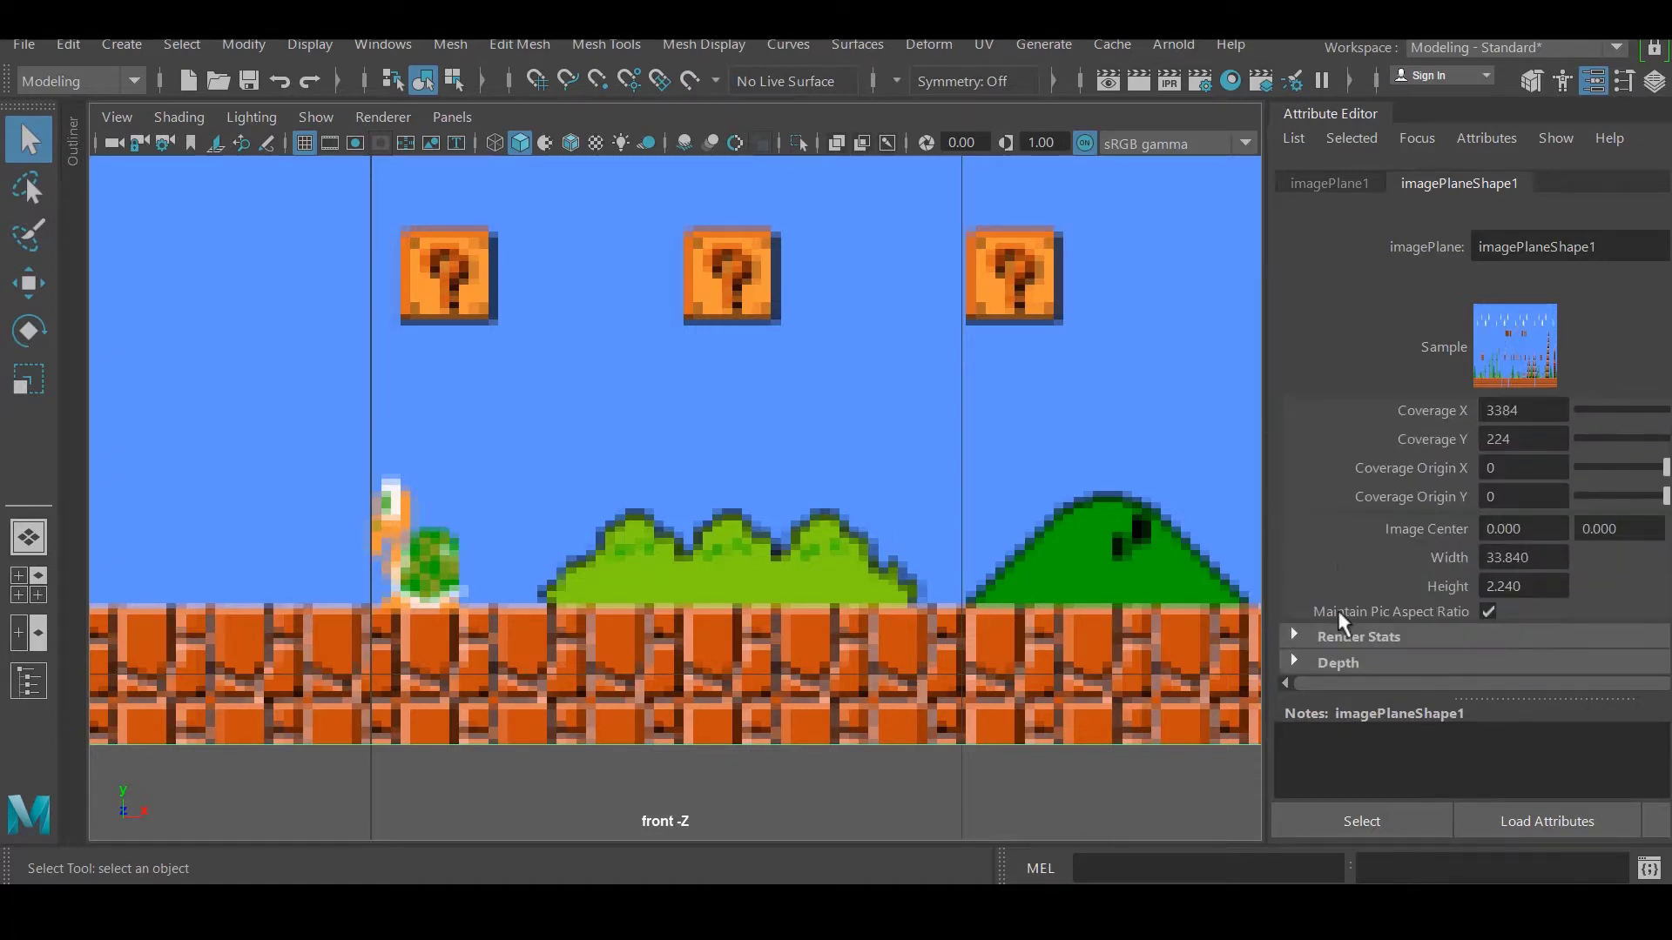
{"action": "scroll", "coordinate": [1335, 608], "scroll_direction": "down", "scroll_amount": 2}
{"action": "left_click", "coordinate": [1331, 585]}
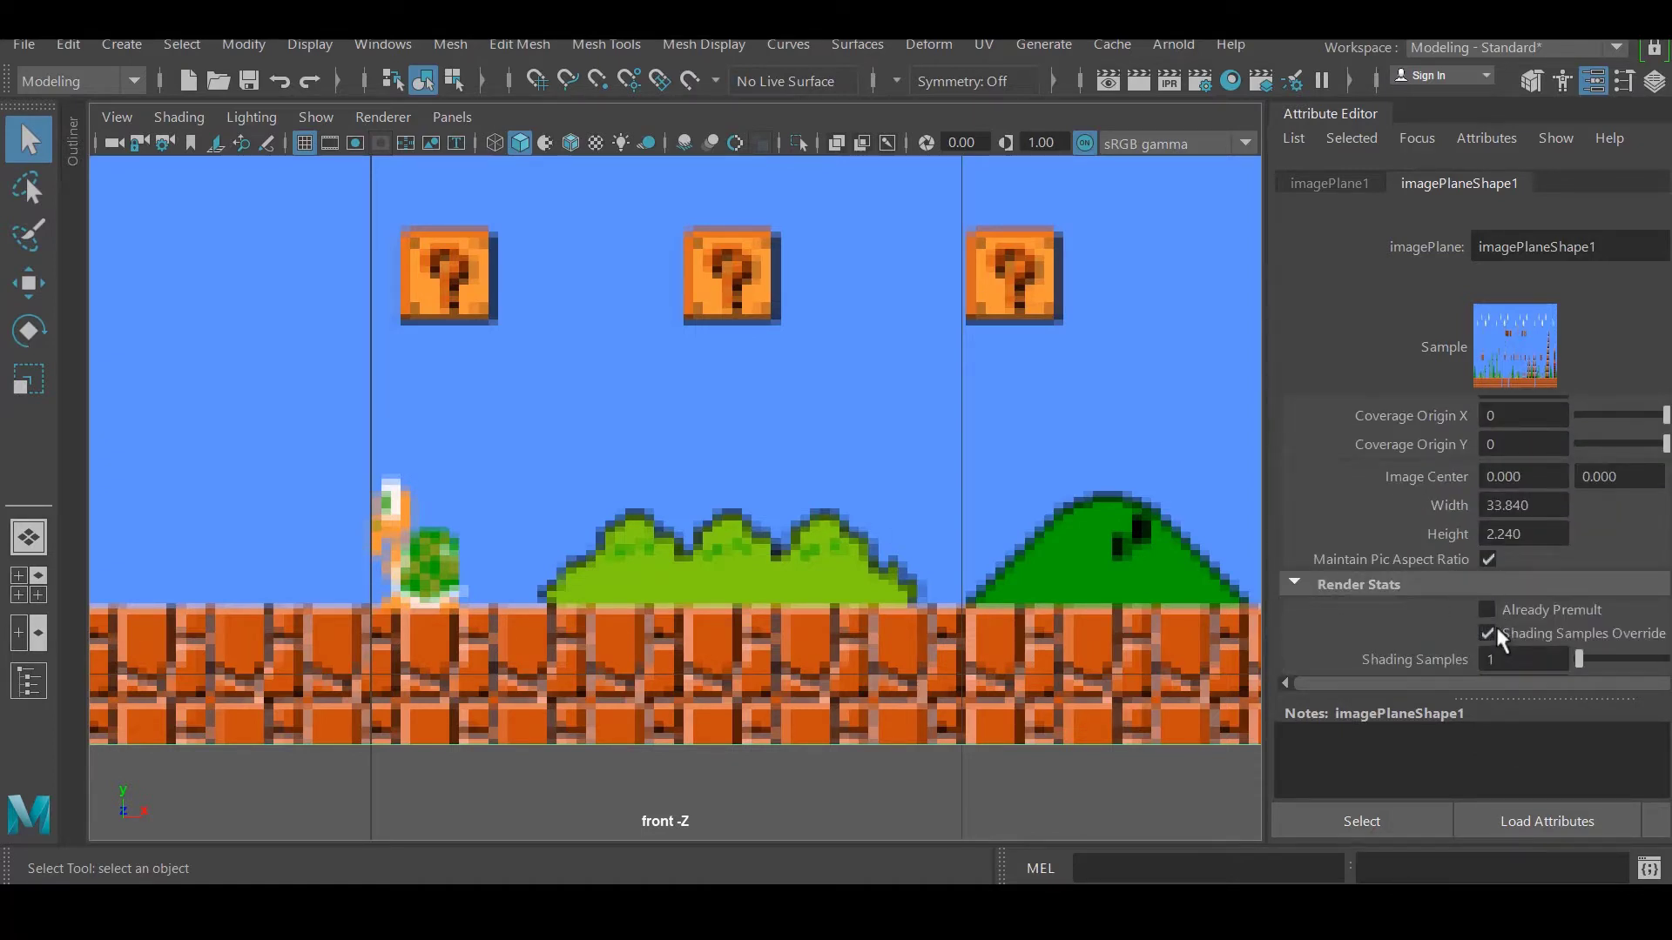
{"action": "scroll", "coordinate": [1496, 625], "scroll_direction": "down", "scroll_amount": 2}
{"action": "left_click", "coordinate": [1489, 611]}
{"action": "scroll", "coordinate": [1493, 609], "scroll_direction": "down", "scroll_amount": 2}
{"action": "left_click", "coordinate": [1363, 554]}
{"action": "scroll", "coordinate": [1485, 578], "scroll_direction": "down", "scroll_amount": 1}
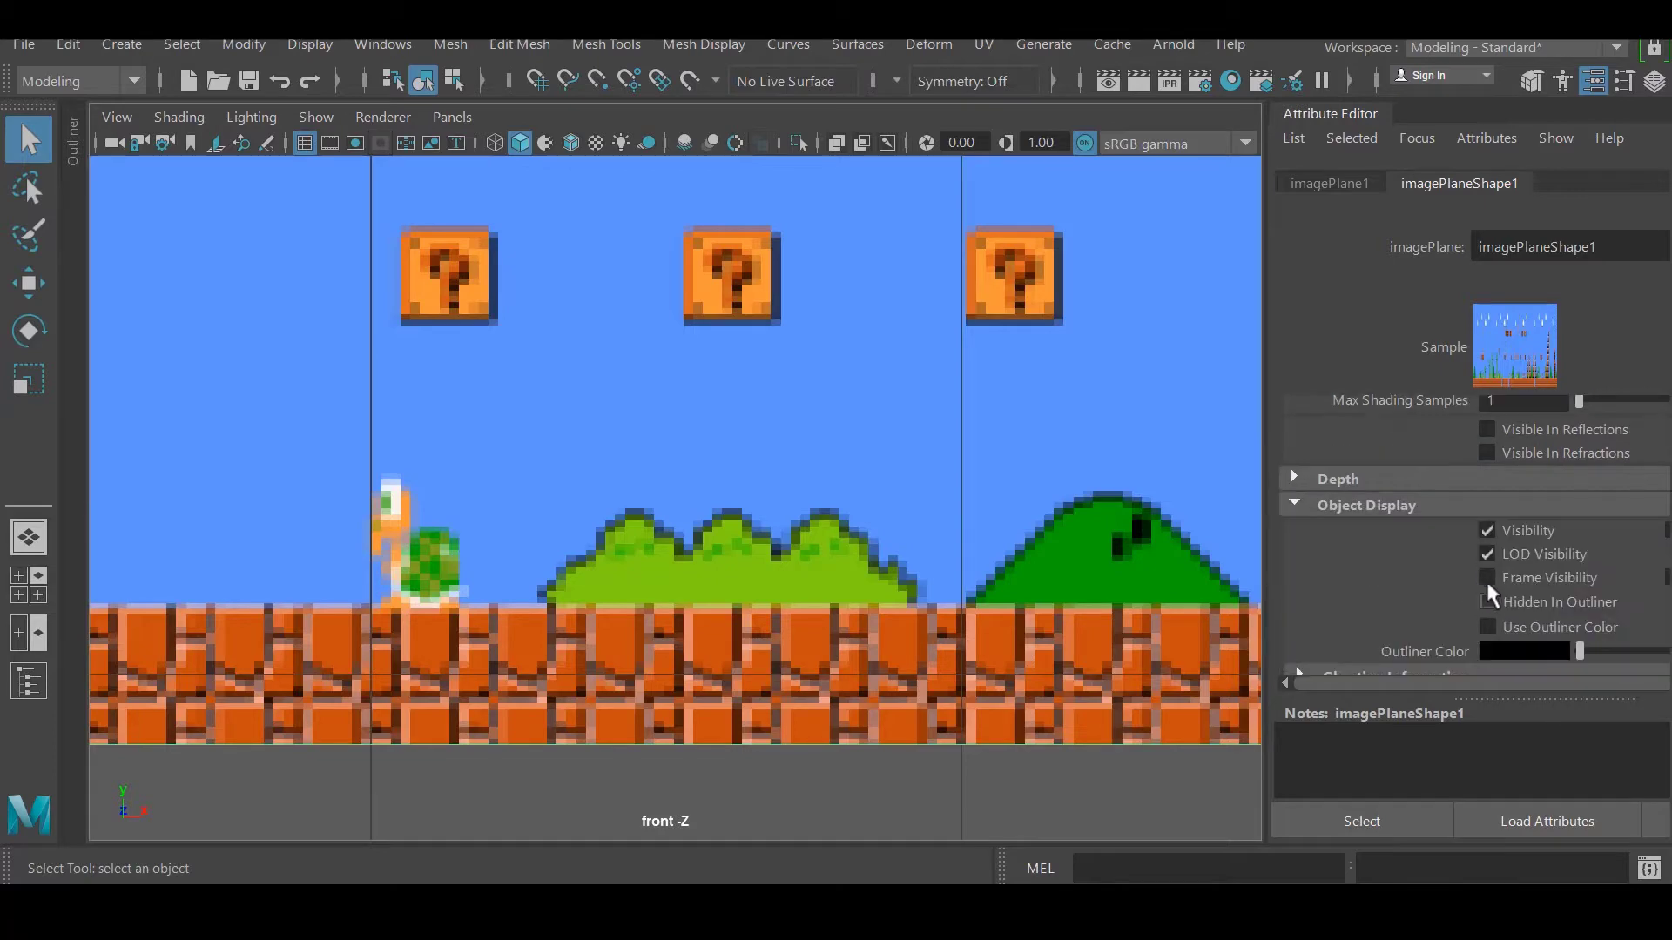
Set the image plane's type to Movie and hide its attributes to view the whole level.
{"action": "scroll", "coordinate": [1428, 550], "scroll_direction": "up", "scroll_amount": 10}
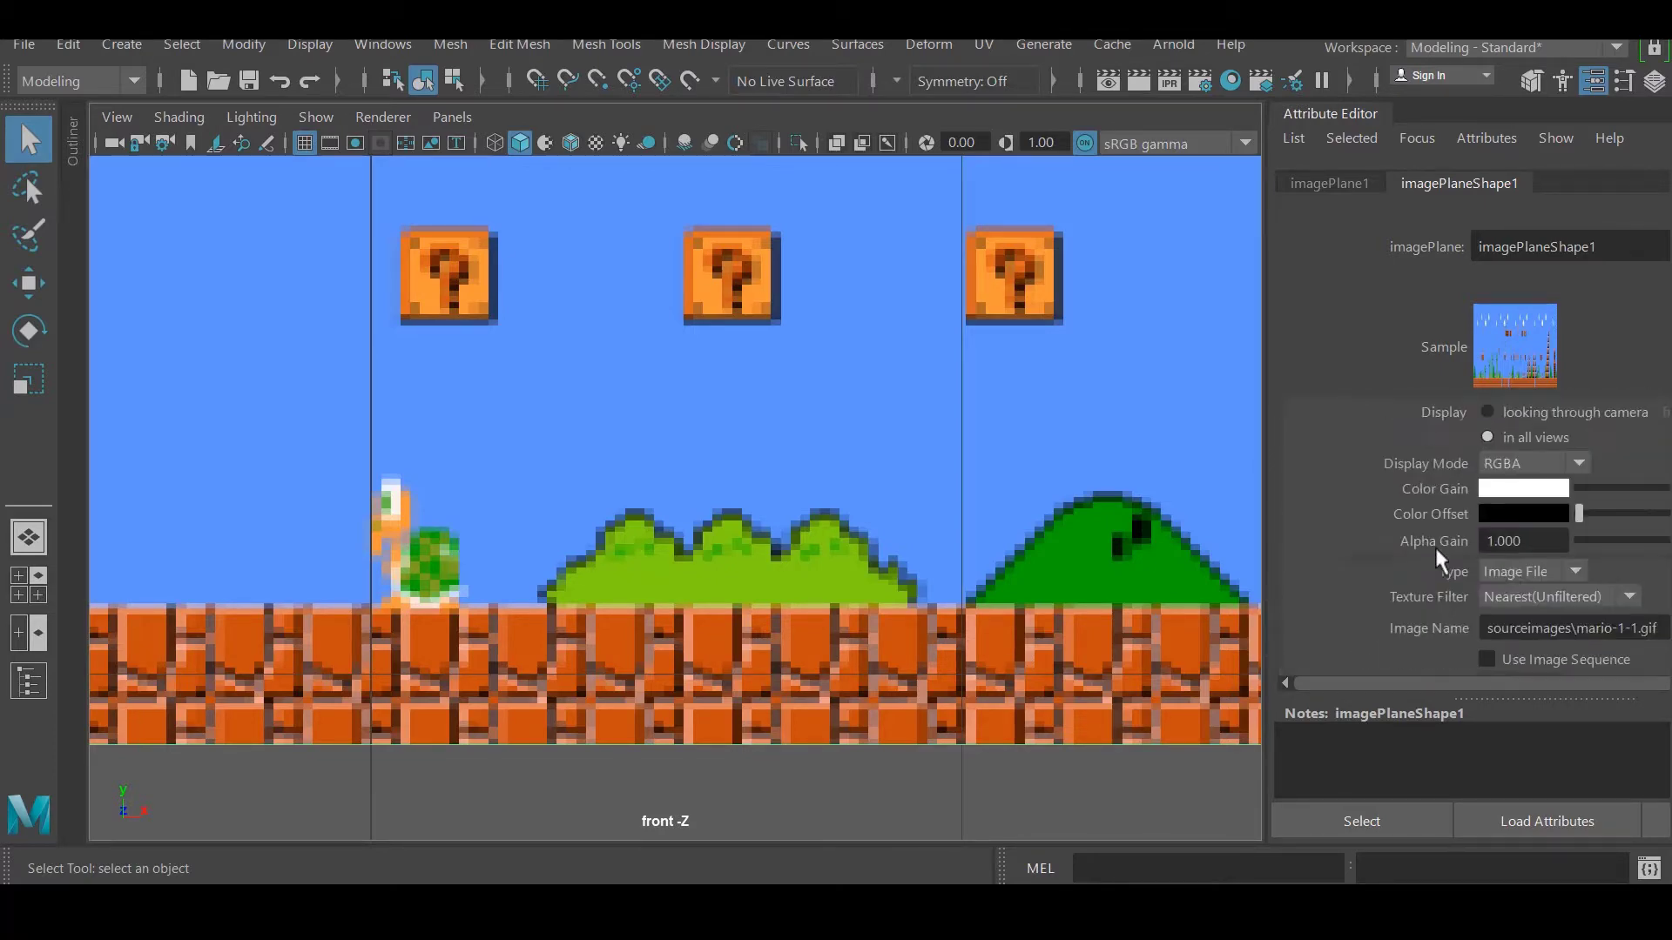
{"action": "left_click", "coordinate": [1528, 599]}
{"action": "left_click", "coordinate": [1523, 662]}
{"action": "left_click", "coordinate": [1594, 81]}
{"action": "key", "text": "a"}
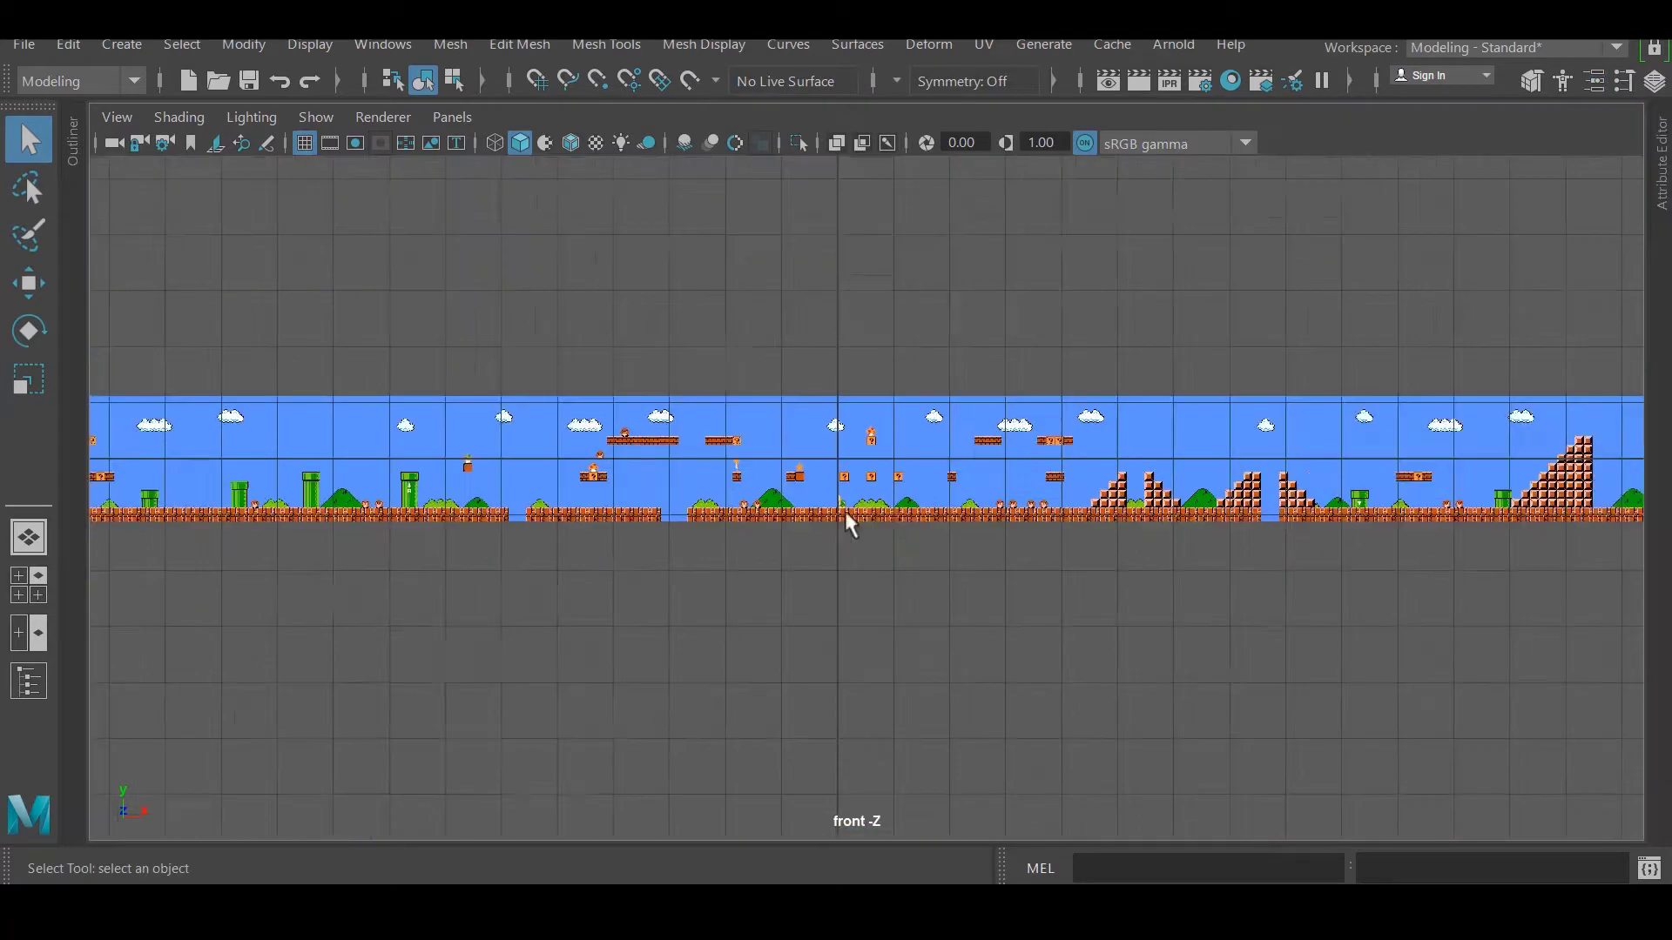
{"action": "scroll", "coordinate": [933, 459], "scroll_direction": "up", "scroll_amount": 10}
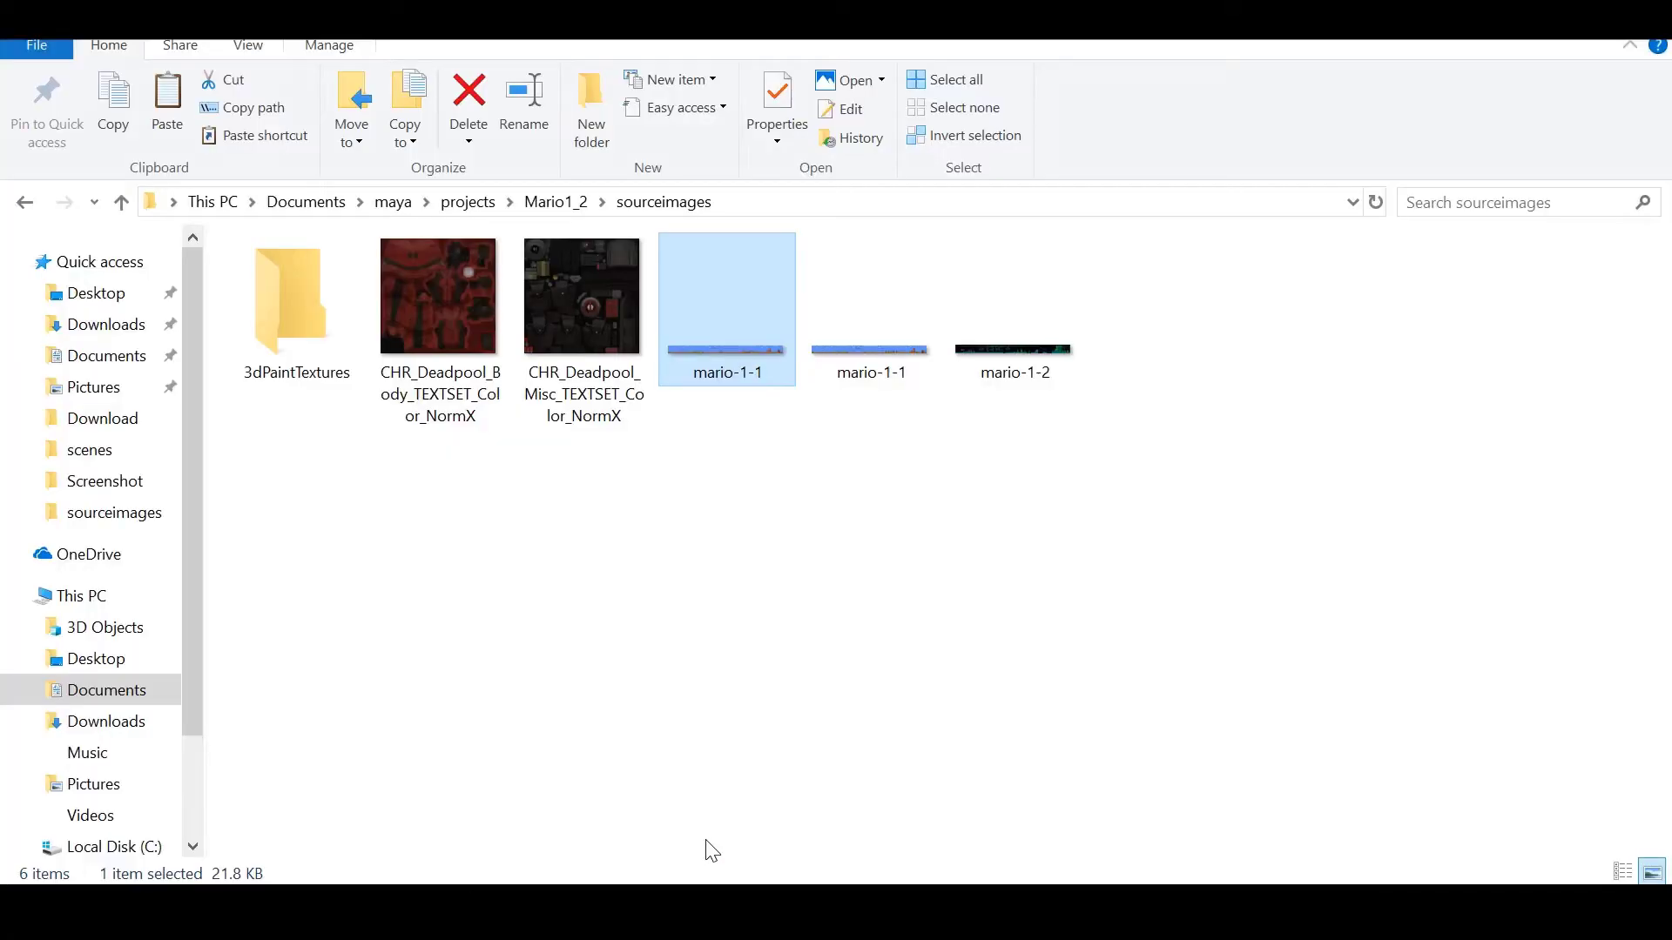
Switch to the sourceimages folder and open the mario-1-1 image in Paint, enlarged around the level's start.
{"action": "right_click", "coordinate": [747, 287]}
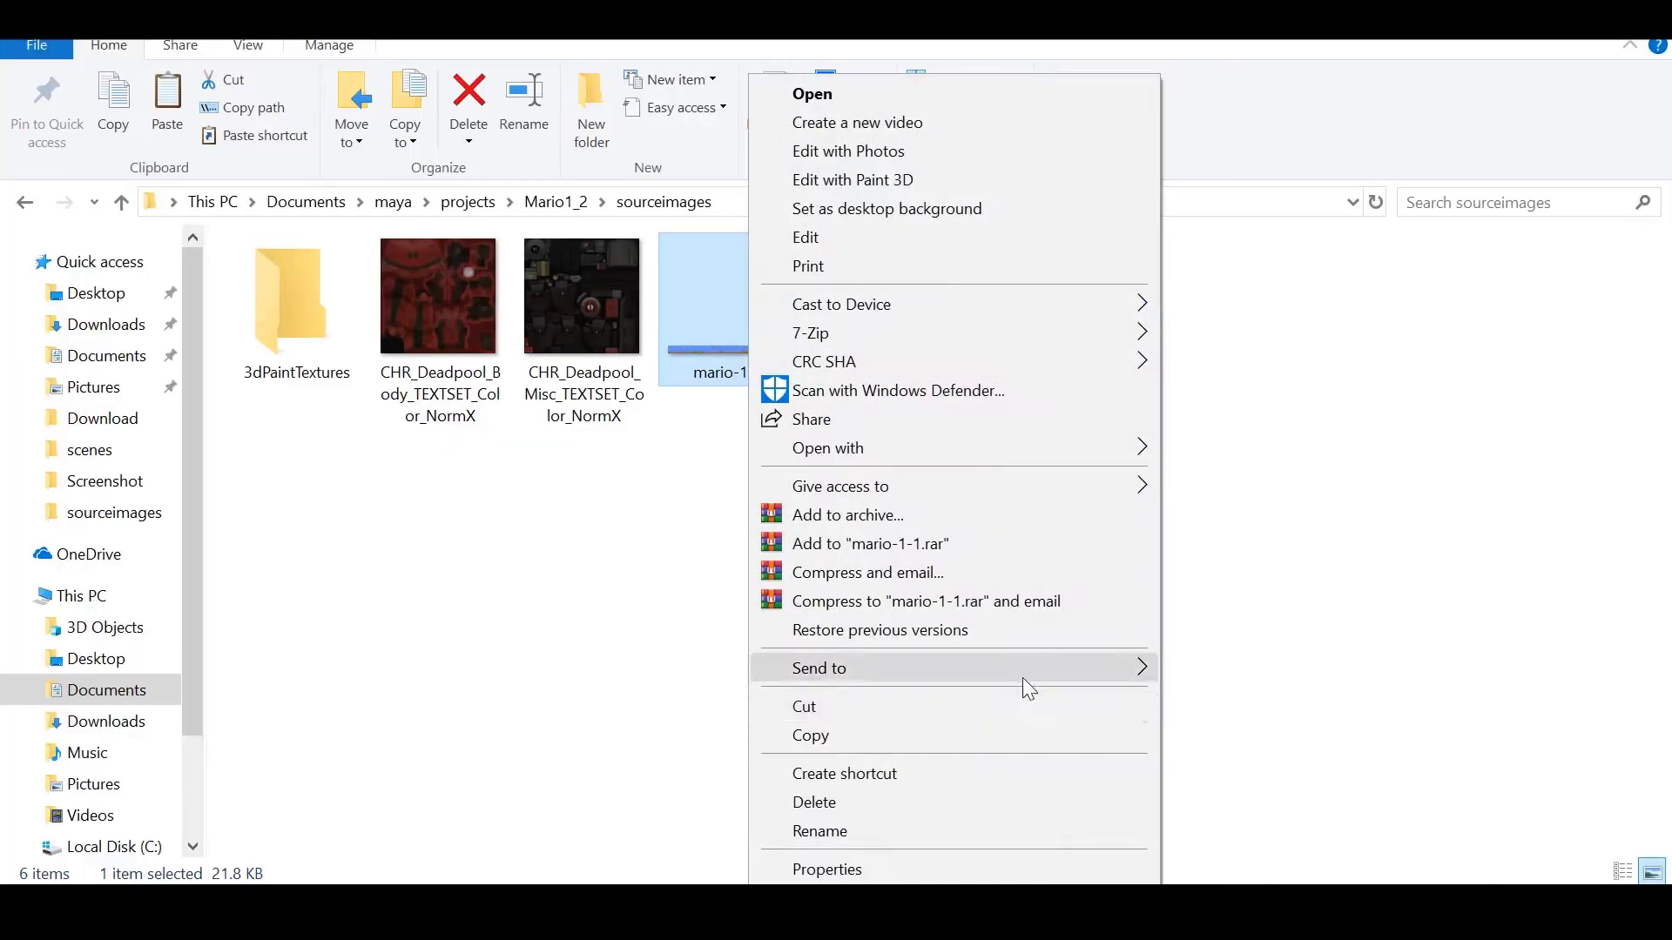
{"action": "mouse_move", "coordinate": [1045, 447]}
{"action": "left_click", "coordinate": [1232, 504]}
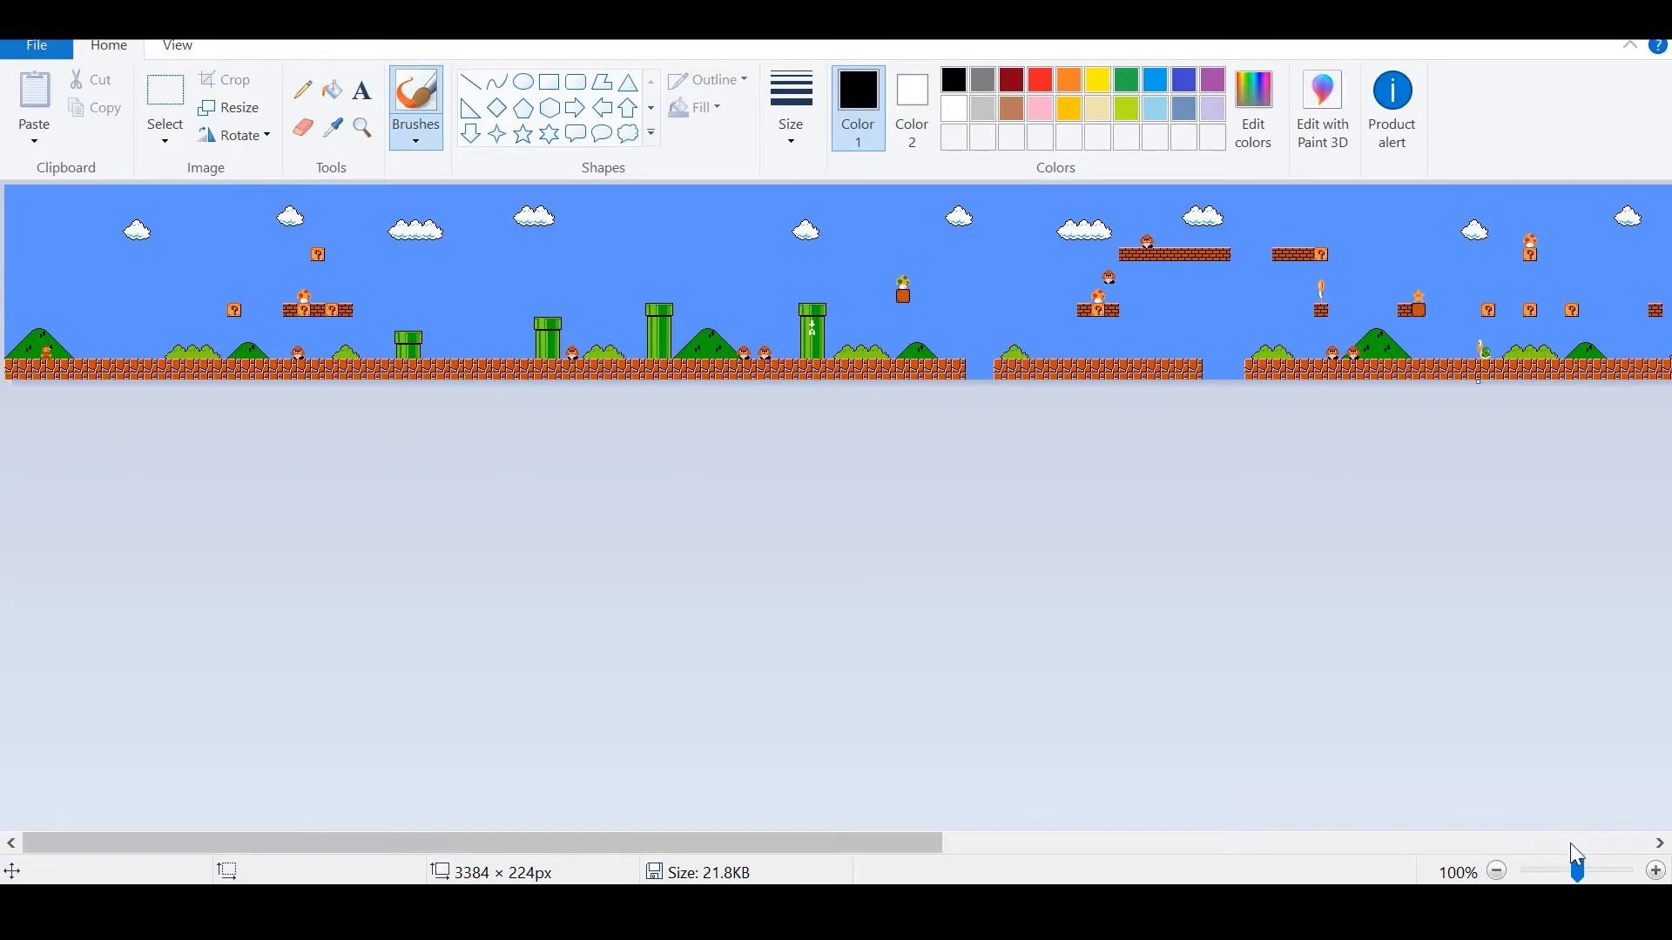
{"action": "scroll", "coordinate": [106, 337], "scroll_direction": "up", "scroll_amount": 3, "text": "ctrl"}
{"action": "scroll", "coordinate": [324, 717], "scroll_direction": "up", "scroll_amount": 3, "text": "ctrl"}
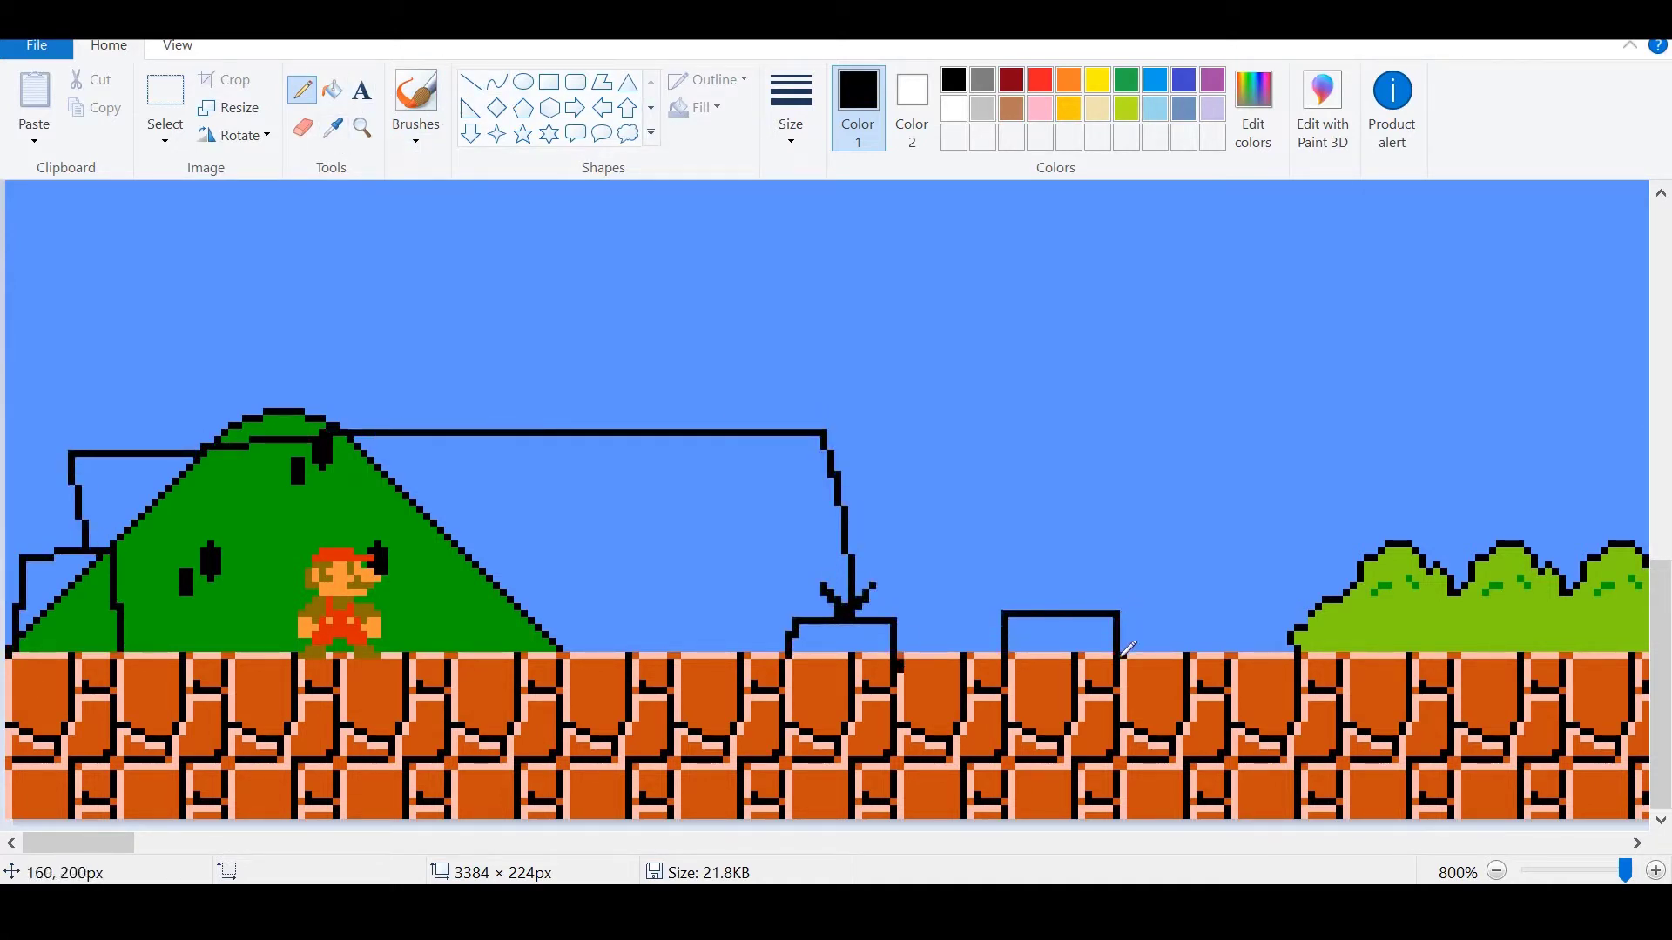
Sketch boxes, arrows and the word "Same" over the repeating ground tiles, and discard the drawing to return to Maya.
{"action": "left_click_drag", "start_coordinate": [1254, 542], "coordinate": [1269, 588]}
{"action": "left_click_drag", "start_coordinate": [846, 607], "coordinate": [1154, 409]}
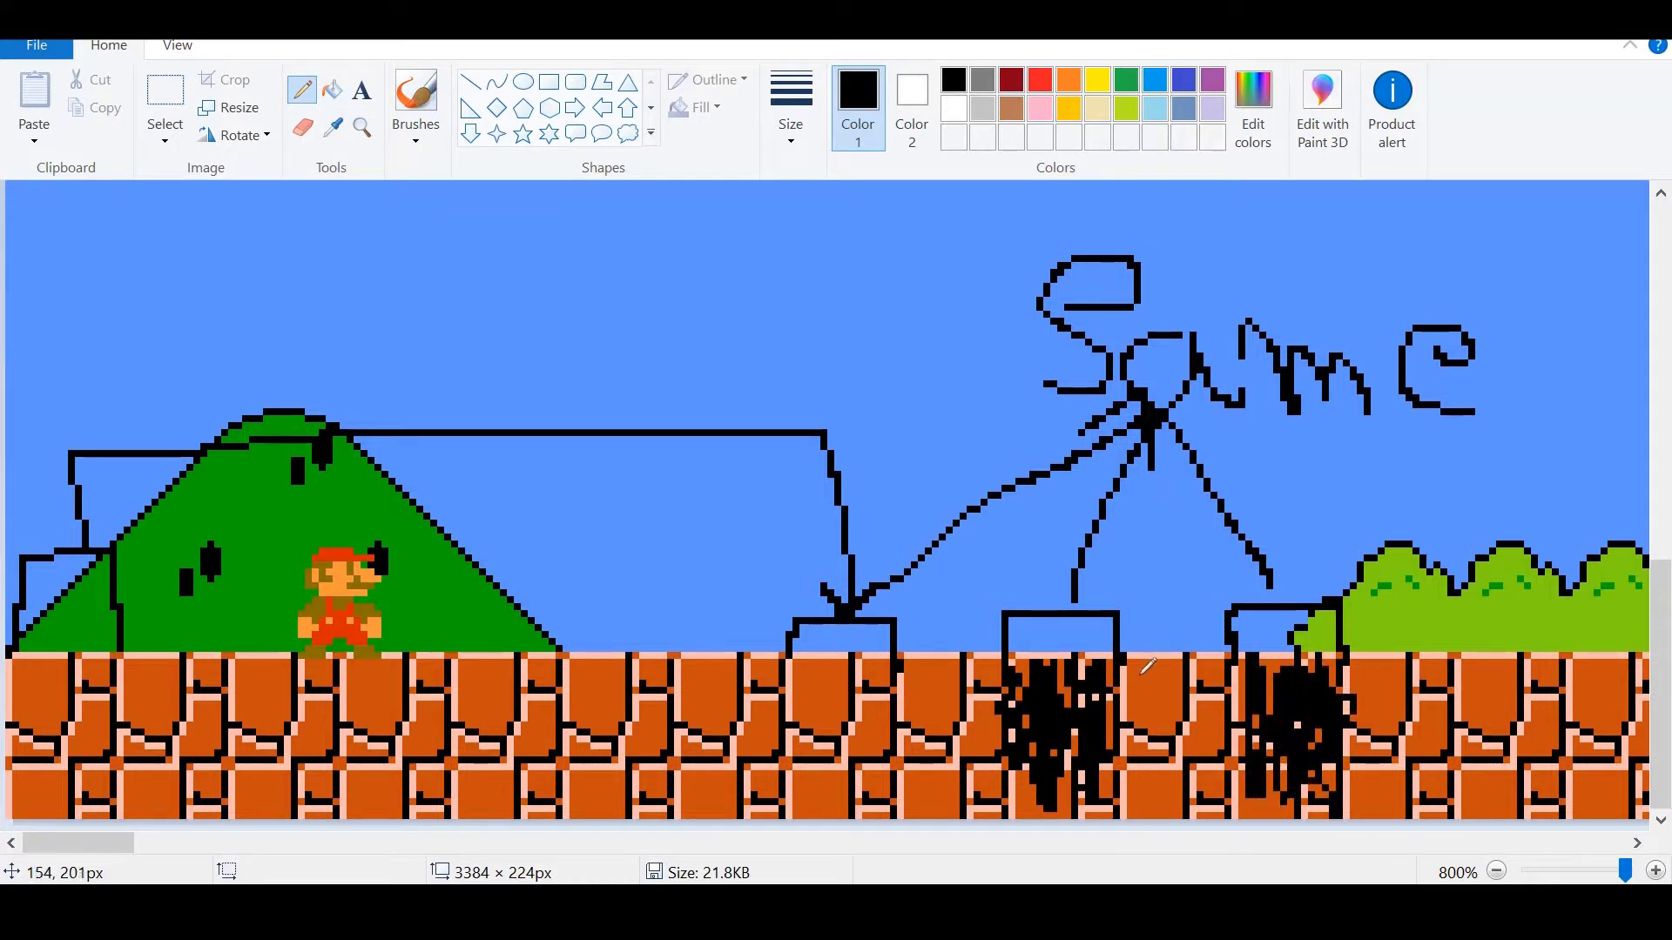
{"action": "key", "text": "alt+F4"}
{"action": "left_click", "coordinate": [881, 474]}
{"action": "left_click", "coordinate": [1120, 813]}
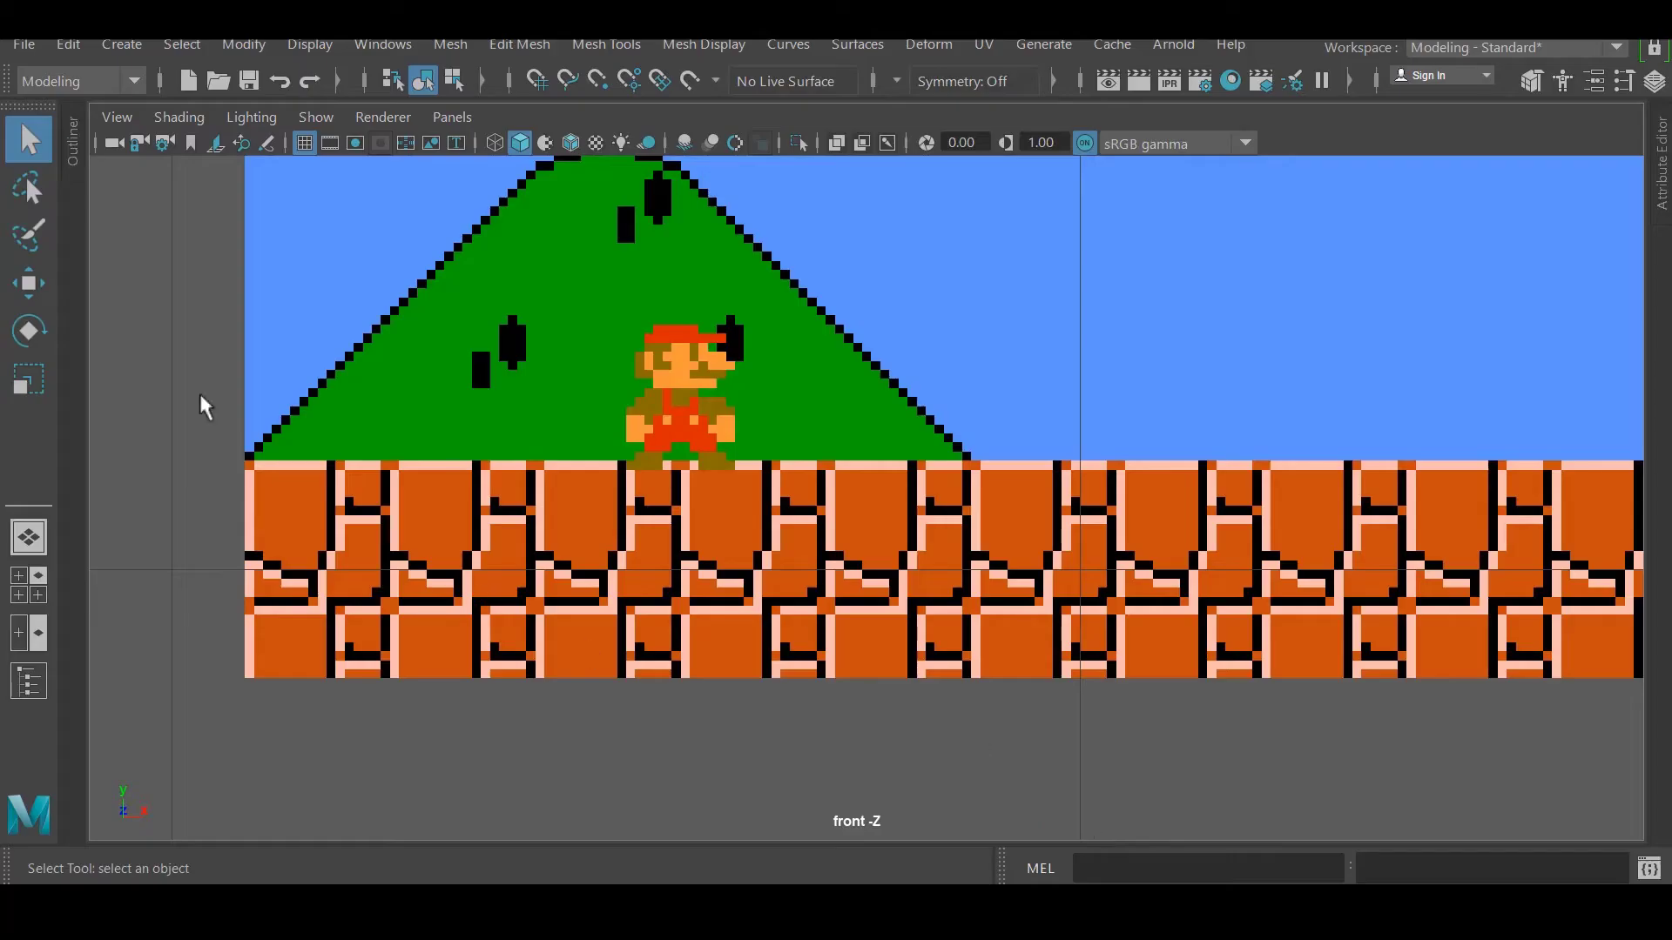
Create a polygon plane with Rotate X 90 and both its width and height subdivisions set to 1.
{"action": "left_click", "coordinate": [121, 43]}
{"action": "mouse_move", "coordinate": [197, 138]}
{"action": "left_click", "coordinate": [490, 280]}
{"action": "left_click", "coordinate": [1654, 81]}
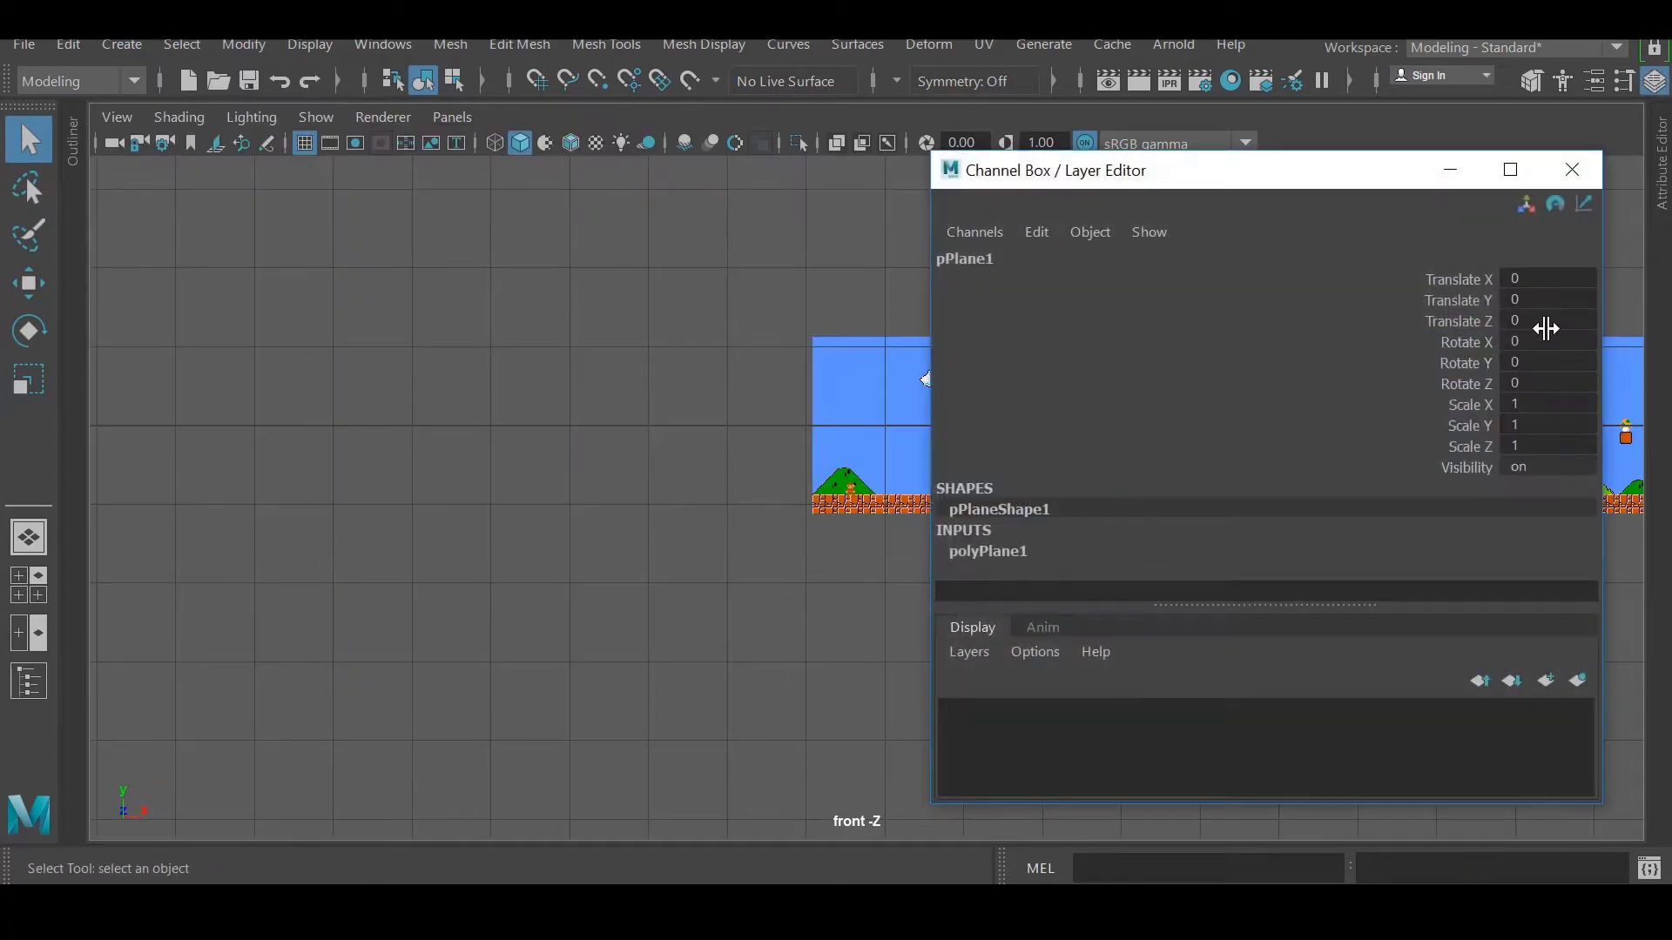
{"action": "left_click", "coordinate": [987, 552]}
{"action": "left_click_drag", "start_coordinate": [1376, 533], "coordinate": [1376, 554]}
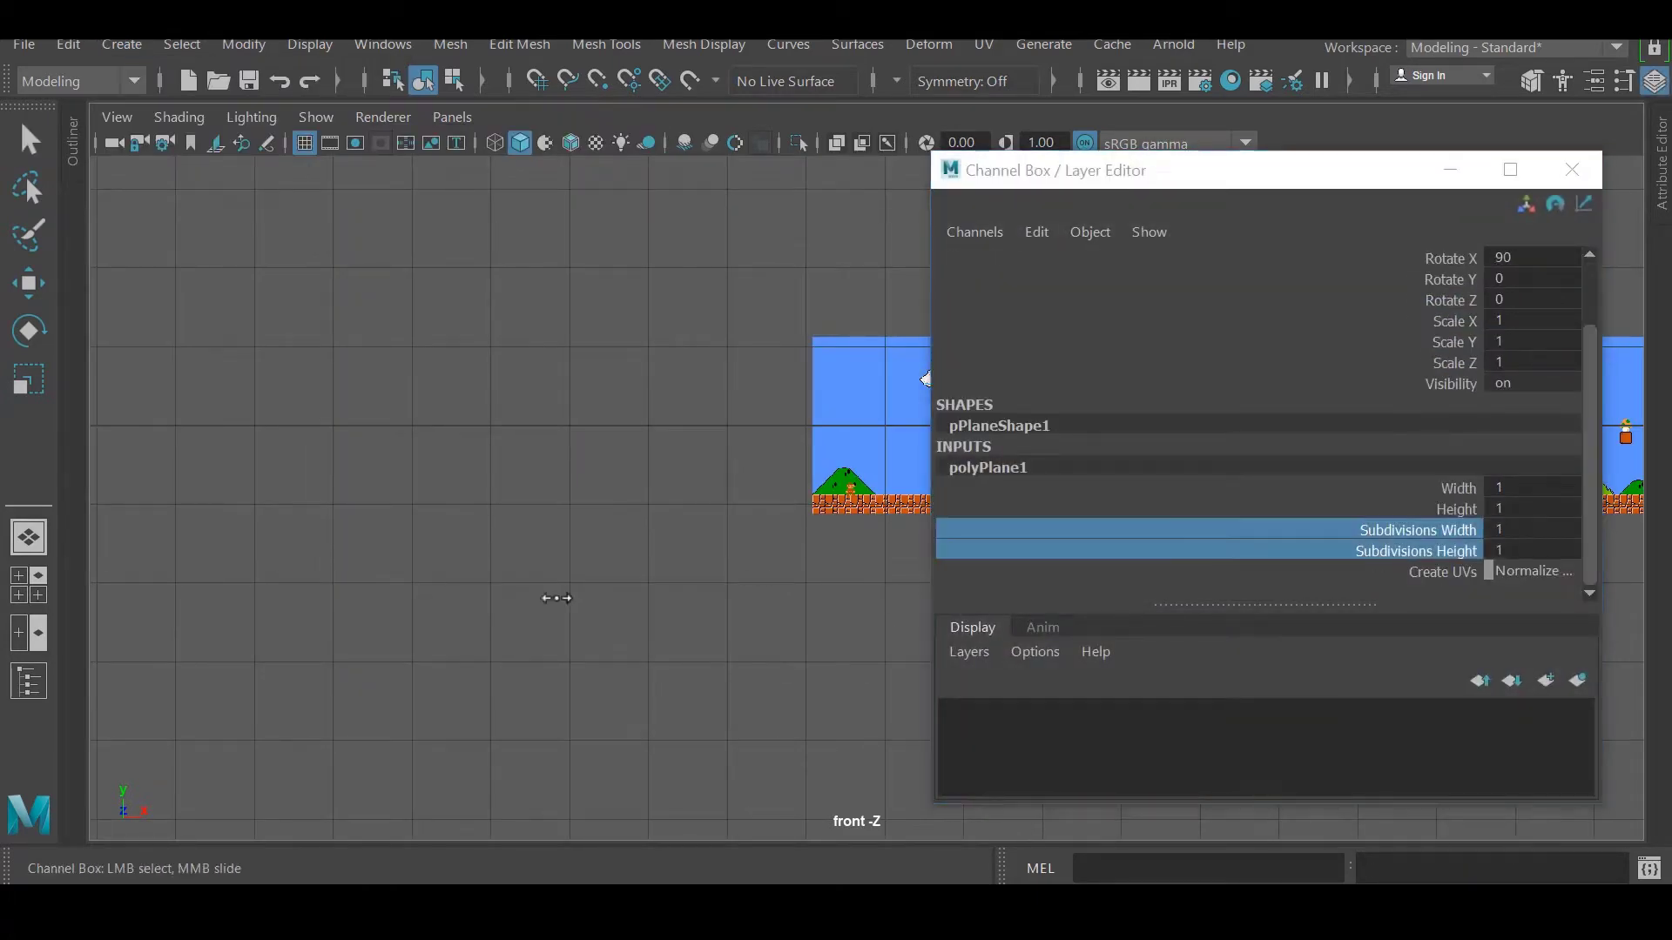
{"action": "left_click", "coordinate": [1655, 81]}
Move the polygon plane over to the beginning of the level image.
{"action": "key", "text": "w"}
{"action": "scroll", "coordinate": [1287, 438], "scroll_direction": "down", "scroll_amount": 2}
{"action": "scroll", "coordinate": [566, 383], "scroll_direction": "up", "scroll_amount": 5}
{"action": "left_click_drag", "start_coordinate": [1287, 438], "coordinate": [755, 466]}
Push the level image plane back along Z behind the polygon plane and return to the front view.
{"action": "key", "text": "space"}
{"action": "key", "text": "space"}
{"action": "key", "text": "space"}
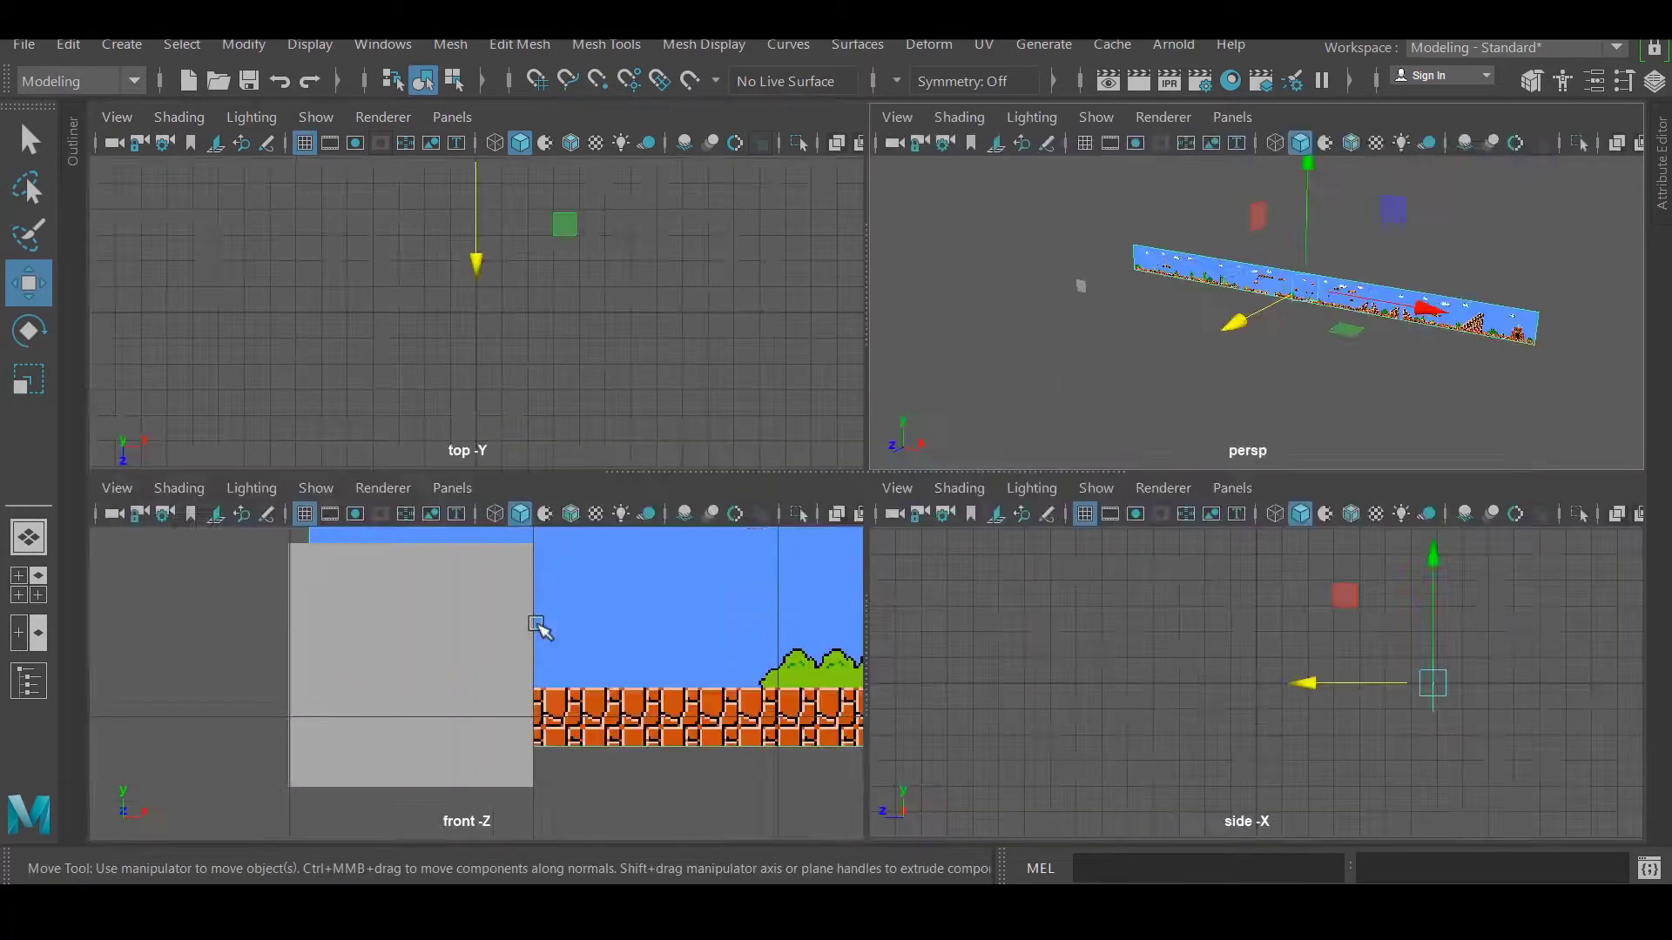
{"action": "key", "text": "space"}
{"action": "key", "text": "a"}
{"action": "scroll", "coordinate": [1104, 455], "scroll_direction": "up", "scroll_amount": 5}
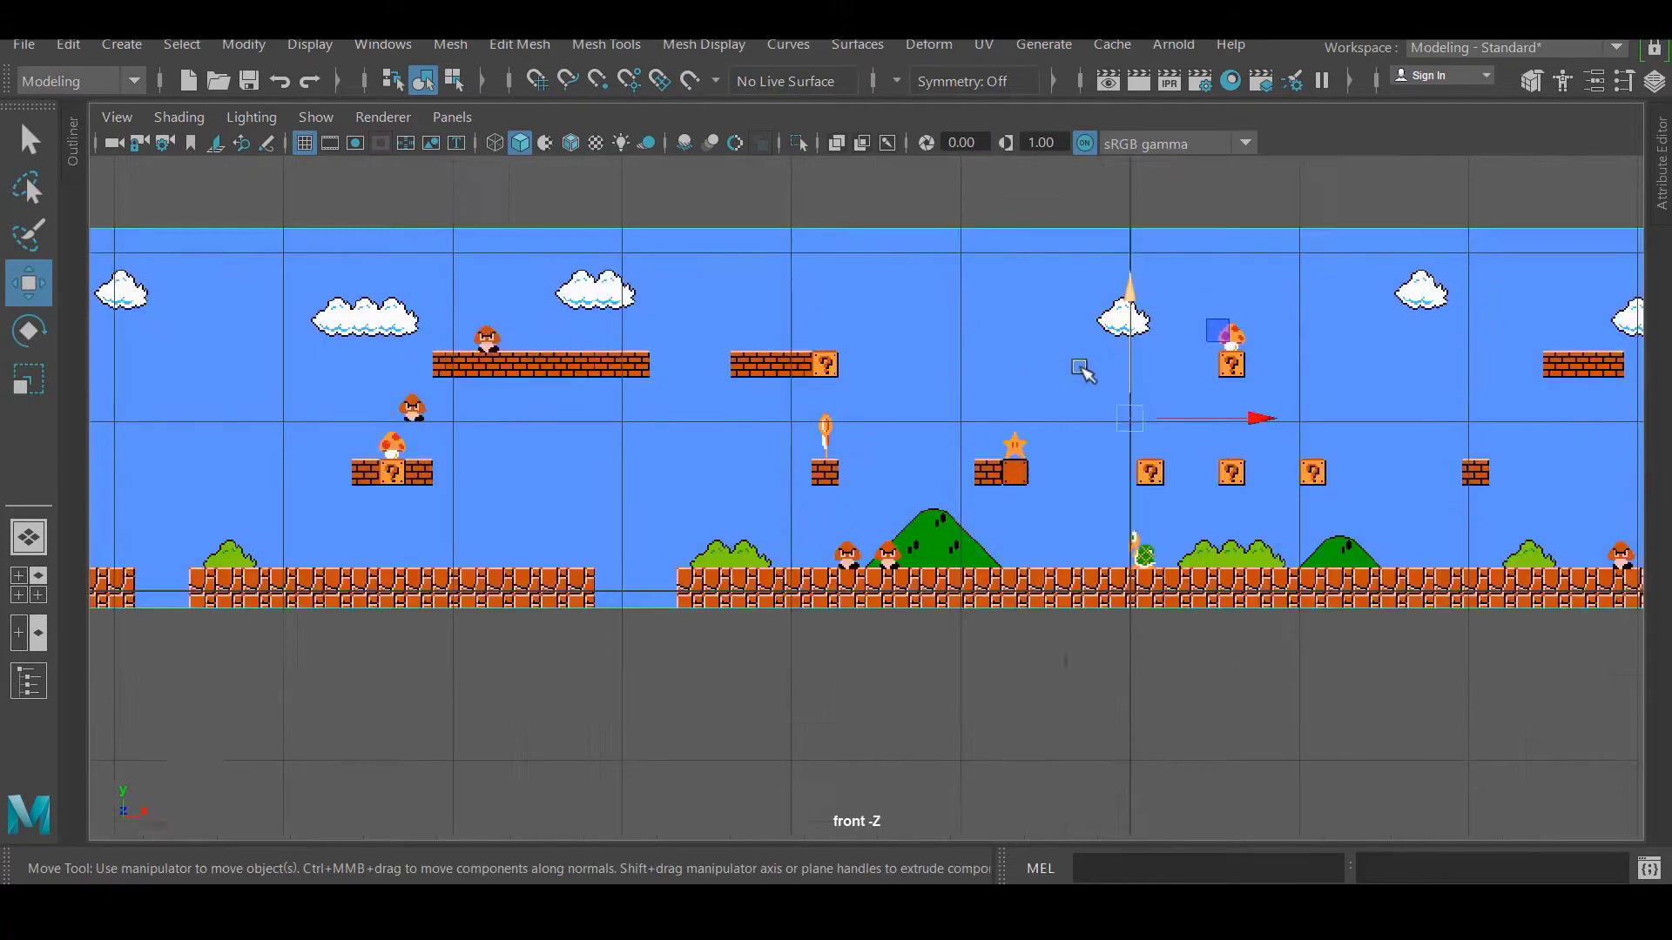
Select the polygon plane, scale it down to roughly the ground's height and turn on X-Ray shading.
{"action": "scroll", "coordinate": [560, 534], "scroll_direction": "down", "scroll_amount": 3}
{"action": "left_click", "coordinate": [559, 534]}
{"action": "scroll", "coordinate": [560, 533], "scroll_direction": "up", "scroll_amount": 2}
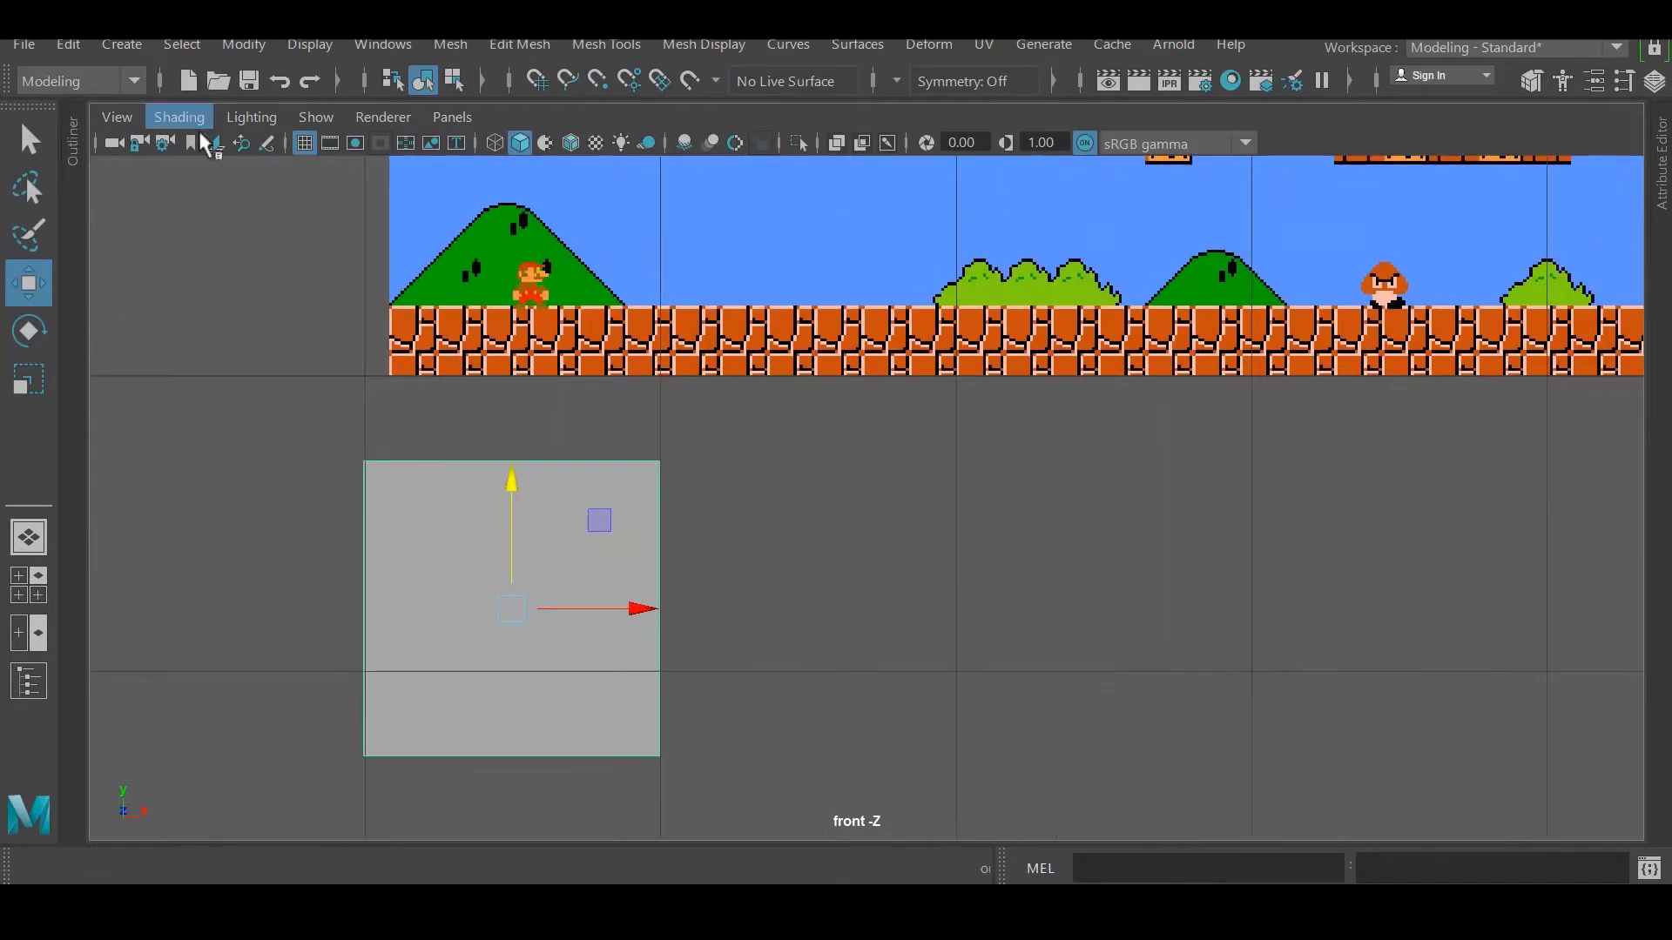
{"action": "key", "text": "r"}
{"action": "left_click_drag", "start_coordinate": [512, 609], "coordinate": [94, 401]}
{"action": "key", "text": "w"}
{"action": "scroll", "coordinate": [619, 627], "scroll_direction": "up", "scroll_amount": 4}
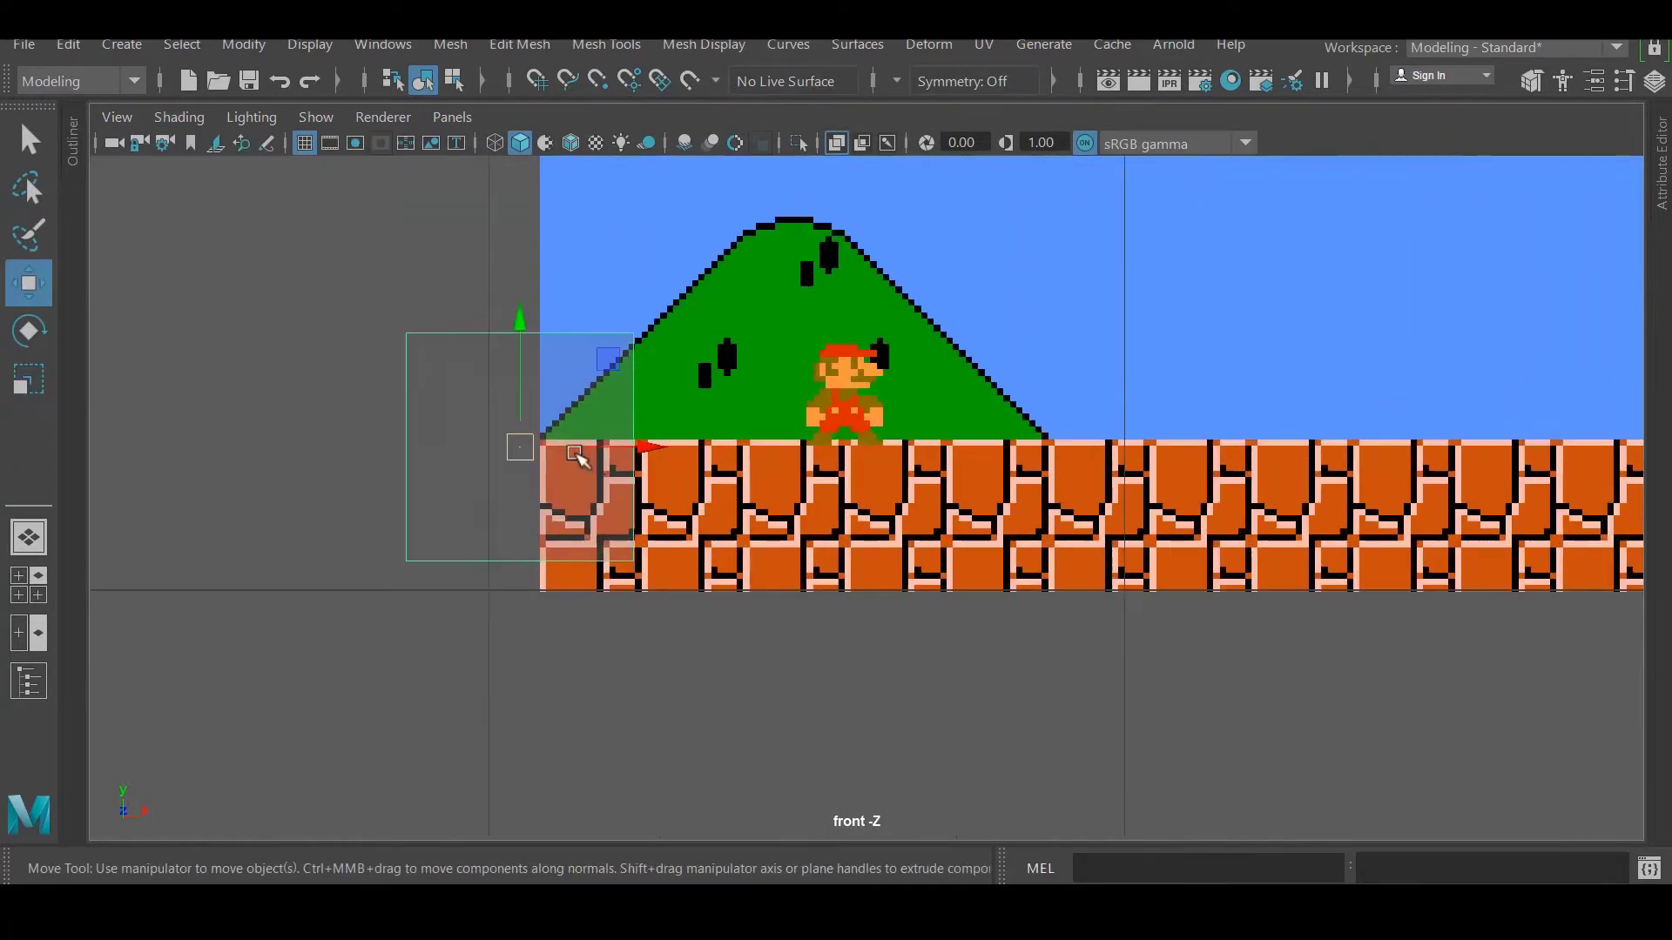
Align the polygon plane's upper-left corner with the upper-left corner of the brick ground.
{"action": "left_click_drag", "start_coordinate": [514, 441], "coordinate": [603, 560]}
{"action": "scroll", "coordinate": [765, 541], "scroll_direction": "up", "scroll_amount": 3}
{"action": "left_click_drag", "start_coordinate": [802, 466], "coordinate": [418, 280]}
{"action": "left_click_drag", "start_coordinate": [747, 278], "coordinate": [745, 257]}
{"action": "scroll", "coordinate": [749, 255], "scroll_direction": "down", "scroll_amount": 3}
Move the plane's bottom vertices up to the lower edge of the brick ground.
{"action": "scroll", "coordinate": [832, 485], "scroll_direction": "up", "scroll_amount": 5}
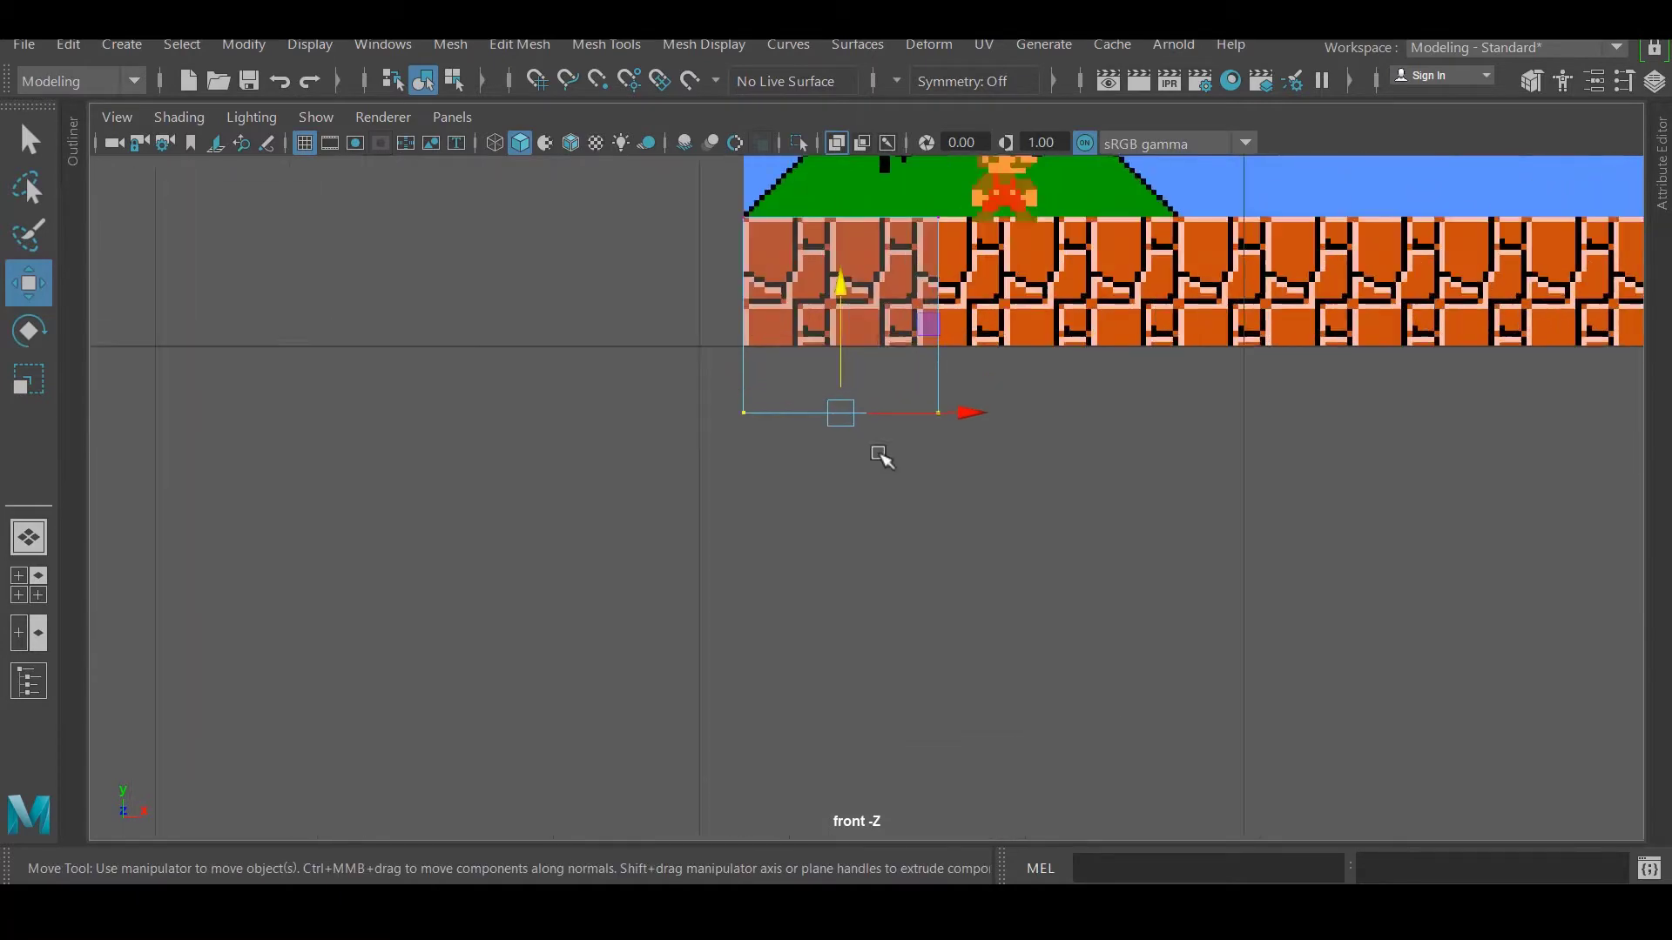
{"action": "left_click_drag", "start_coordinate": [709, 694], "coordinate": [710, 477]}
{"action": "middle_click_drag", "start_coordinate": [710, 477], "coordinate": [605, 660], "text": "alt"}
Move the plane's right vertices to the right edge of the first ground tile and return to object mode.
{"action": "left_click_drag", "start_coordinate": [862, 331], "coordinate": [957, 797]}
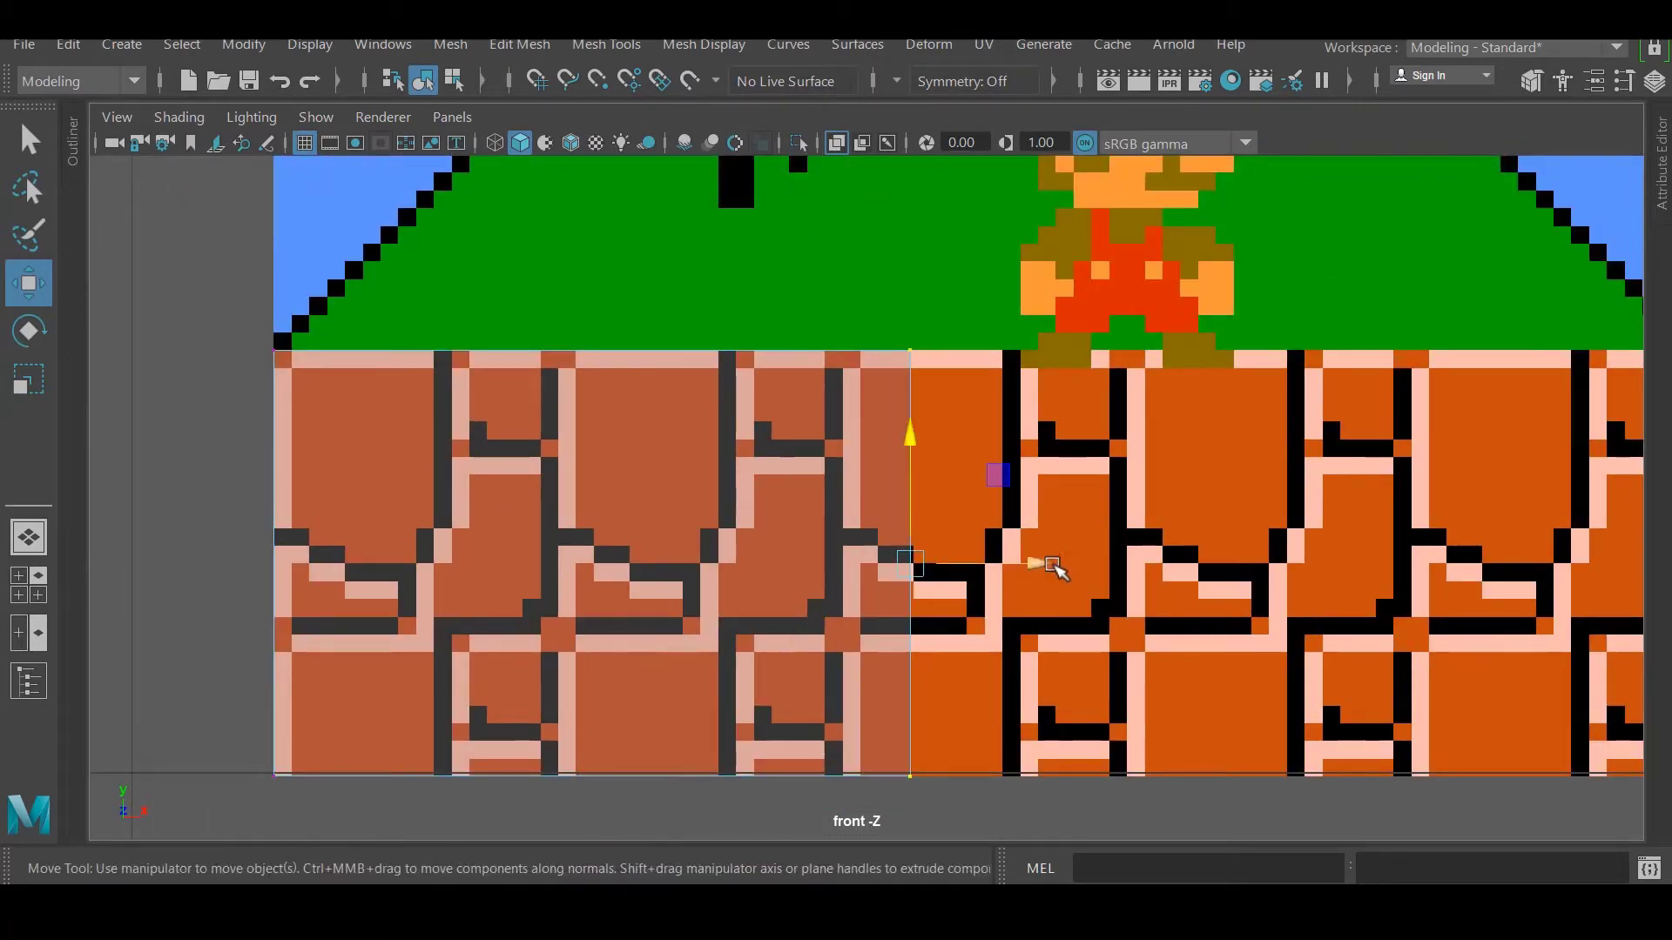
{"action": "left_click_drag", "start_coordinate": [1027, 566], "coordinate": [701, 581]}
{"action": "middle_click_drag", "start_coordinate": [701, 581], "coordinate": [766, 556], "text": "alt"}
{"action": "right_click_drag", "start_coordinate": [448, 196], "coordinate": [317, 171]}
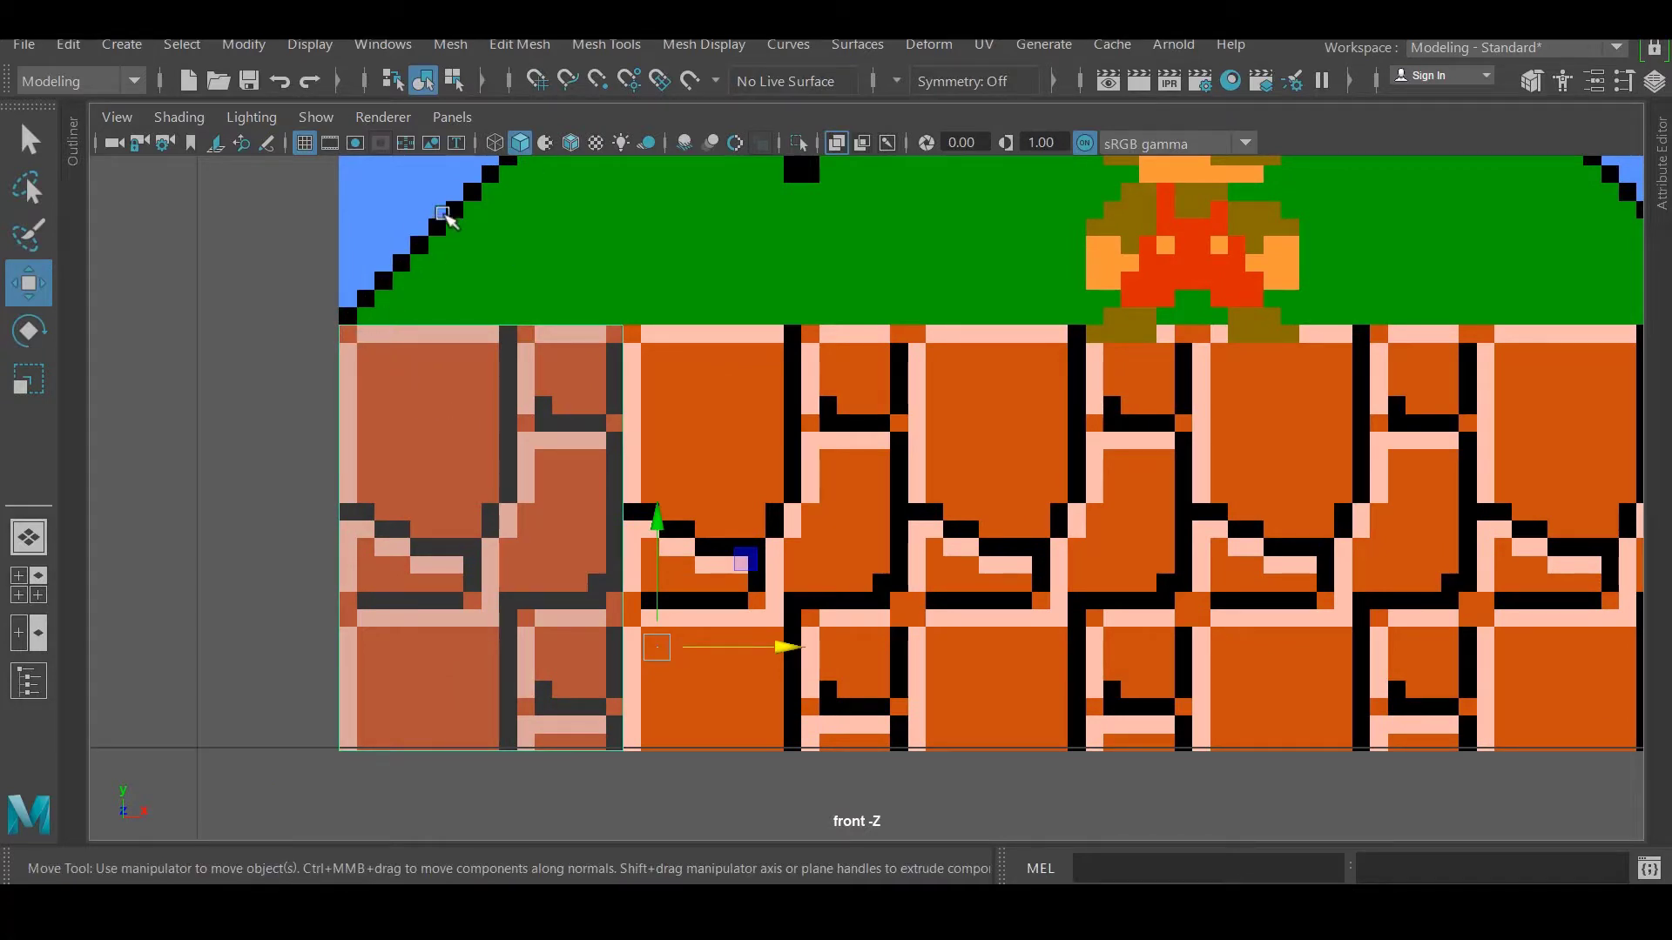
Insert 15 evenly spaced vertical edge loops across the plane using the Insert Edge Loop tool's multiple-loop mode.
{"action": "left_click", "coordinate": [606, 43]}
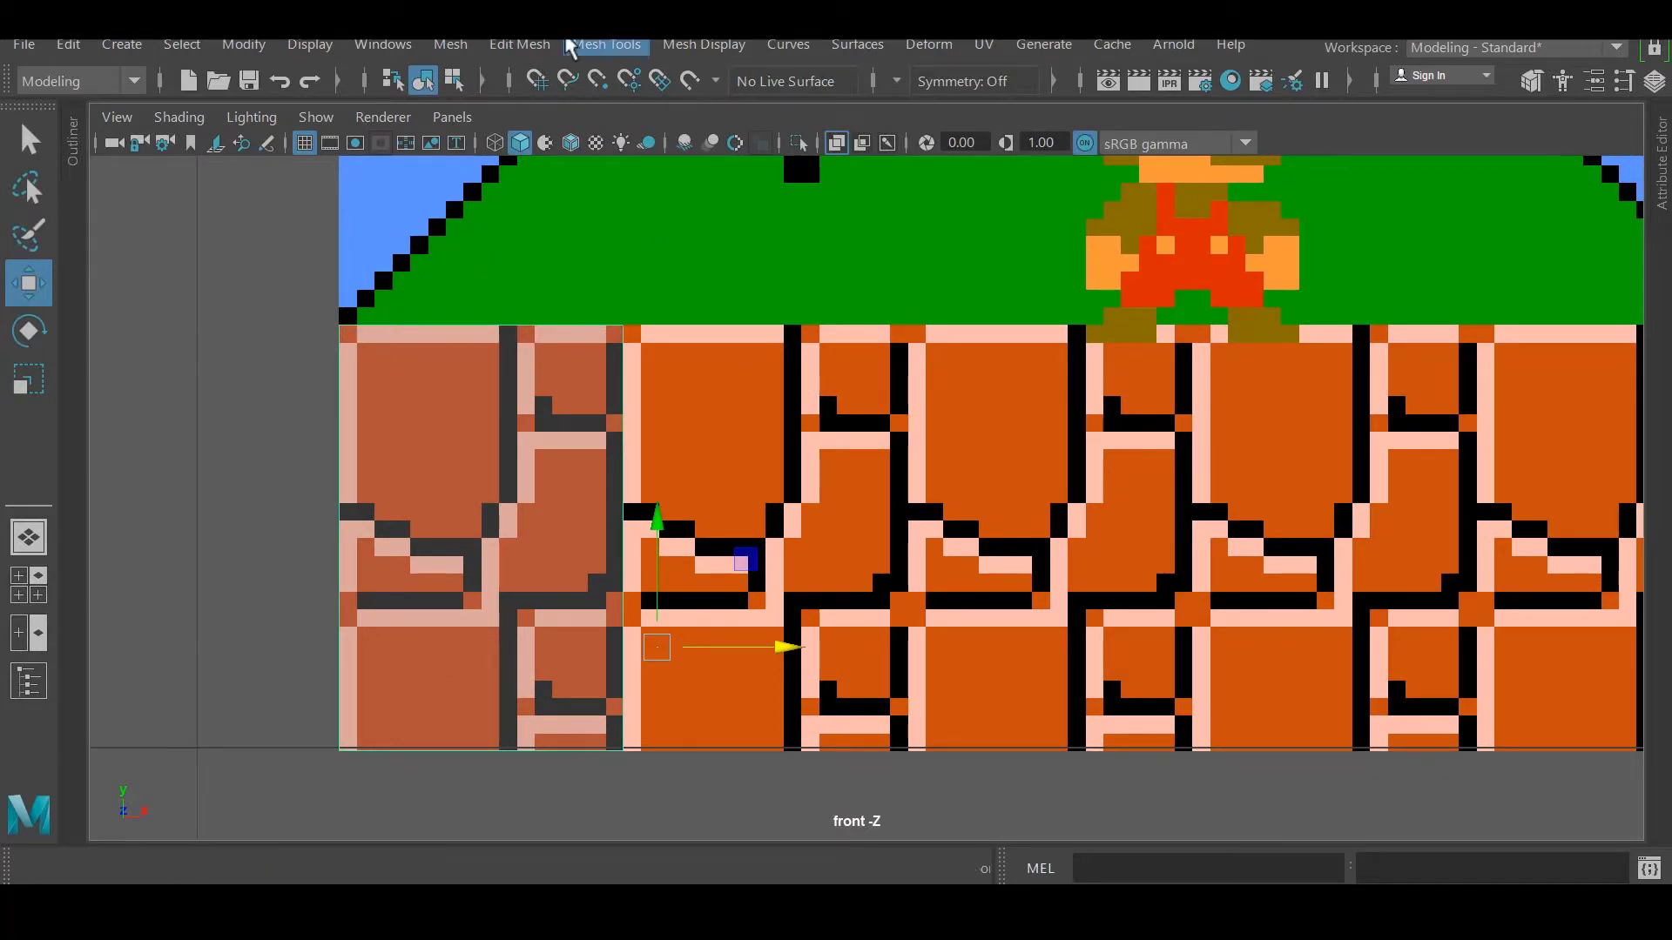
{"action": "left_click", "coordinate": [836, 238]}
{"action": "left_click_drag", "start_coordinate": [827, 294], "coordinate": [714, 297]}
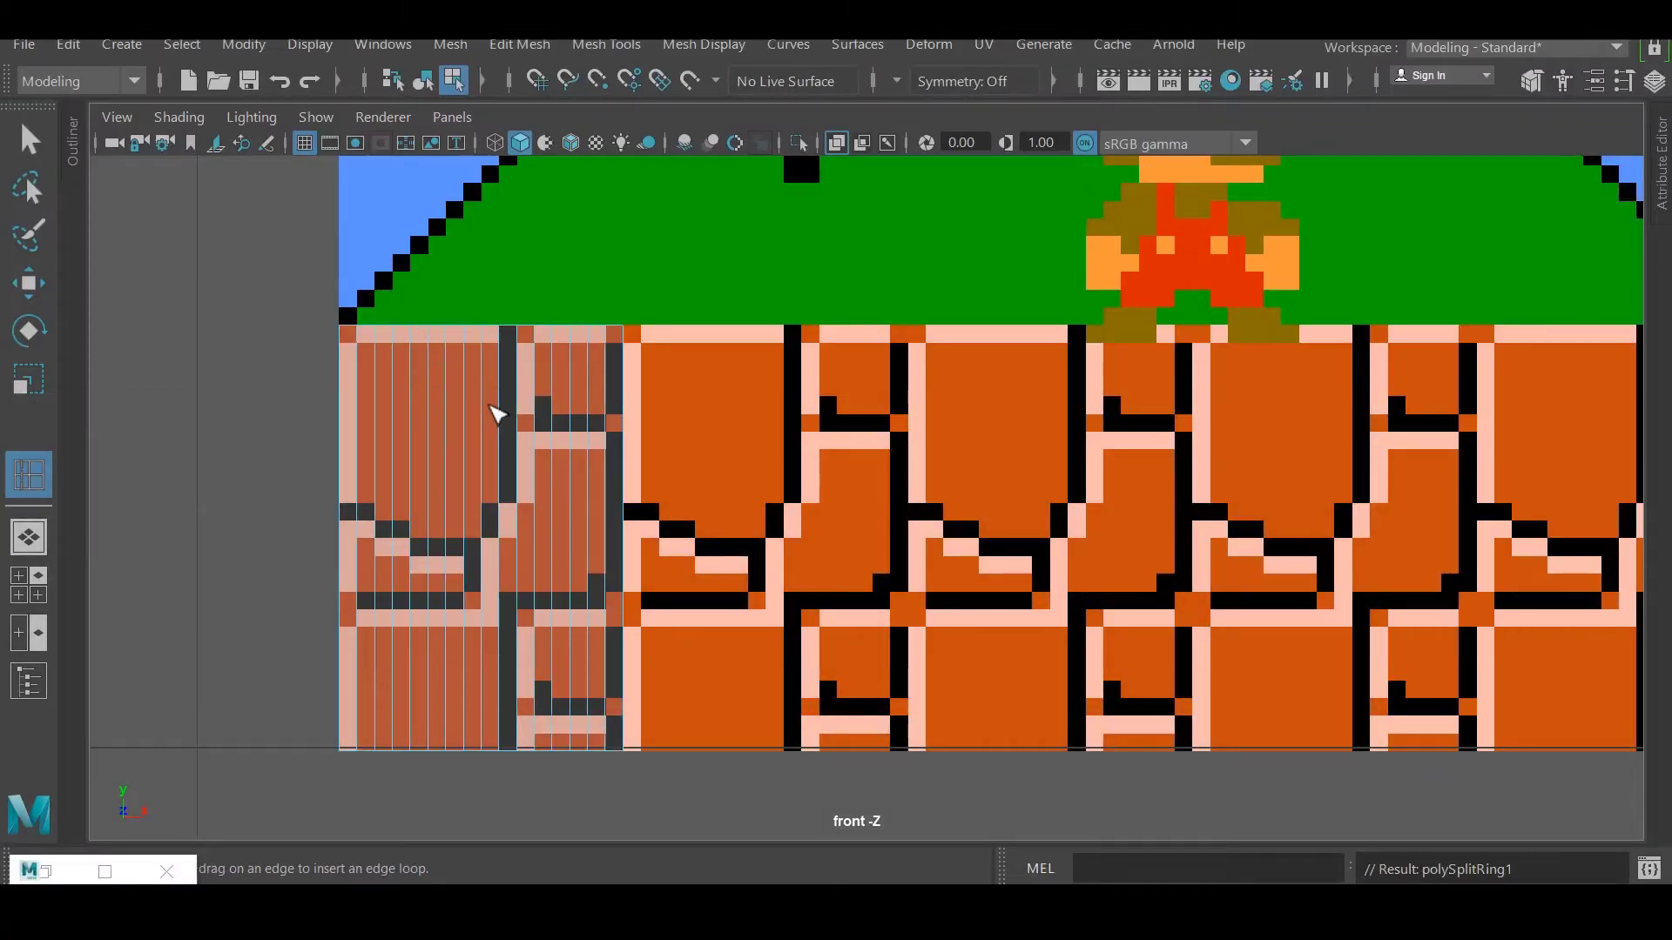
Increase the number of edge loops and insert evenly spaced horizontal loops so each face matches one image pixel.
{"action": "left_click", "coordinate": [504, 428]}
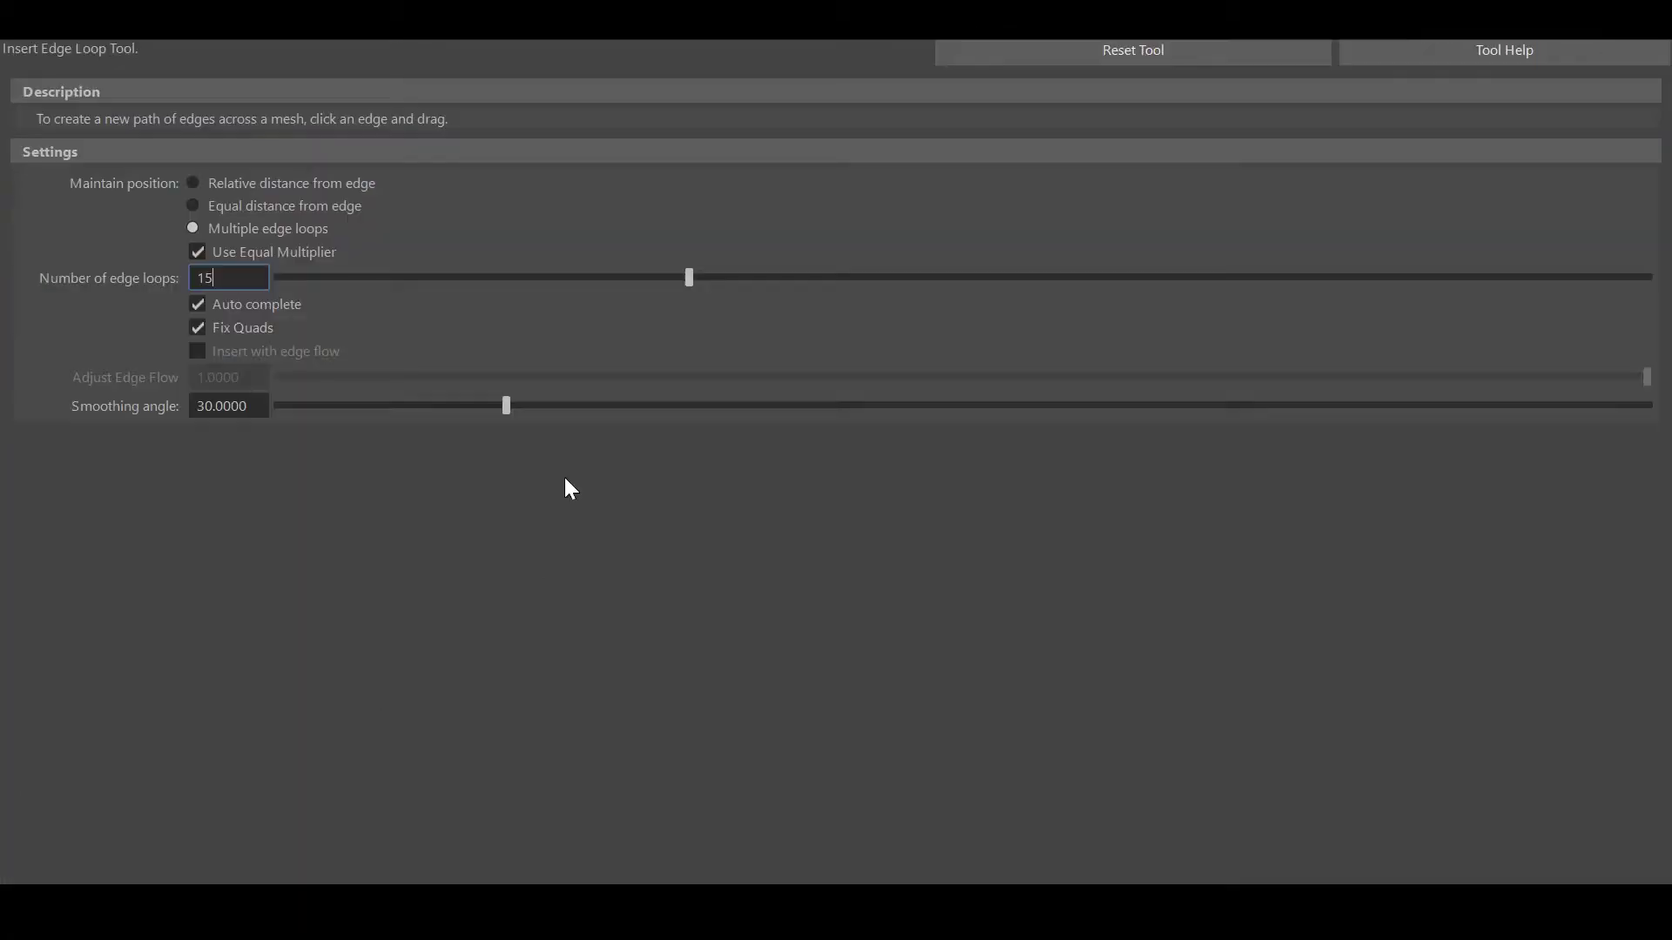
{"action": "left_click_drag", "start_coordinate": [687, 277], "coordinate": [798, 277]}
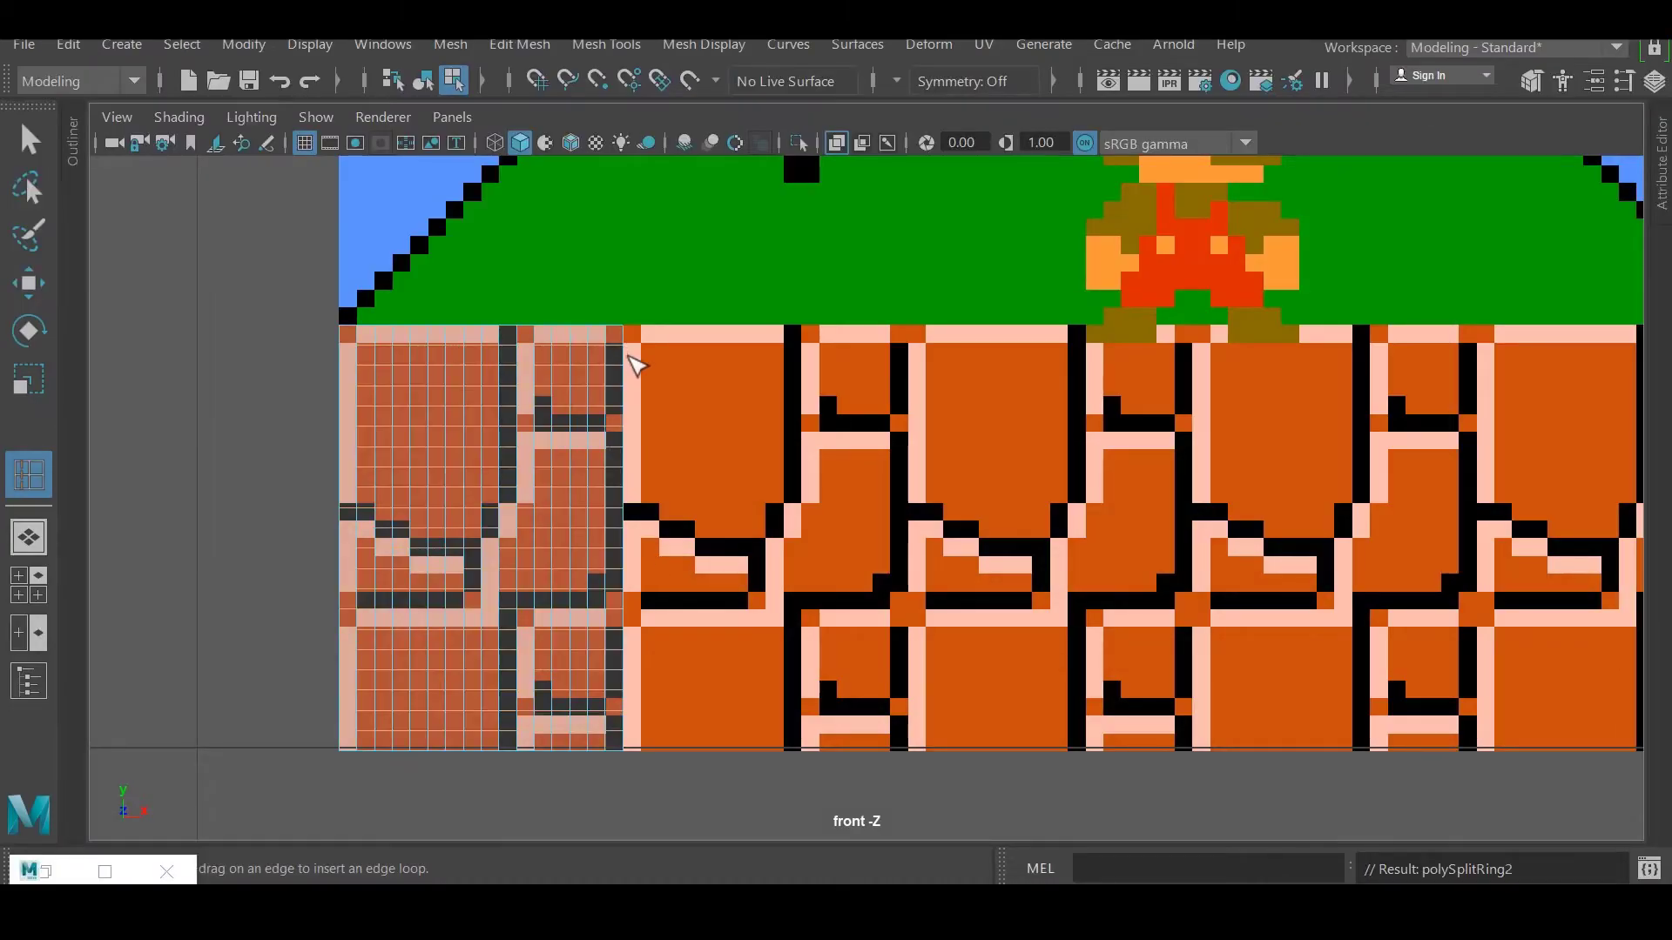
{"action": "left_click", "coordinate": [105, 871]}
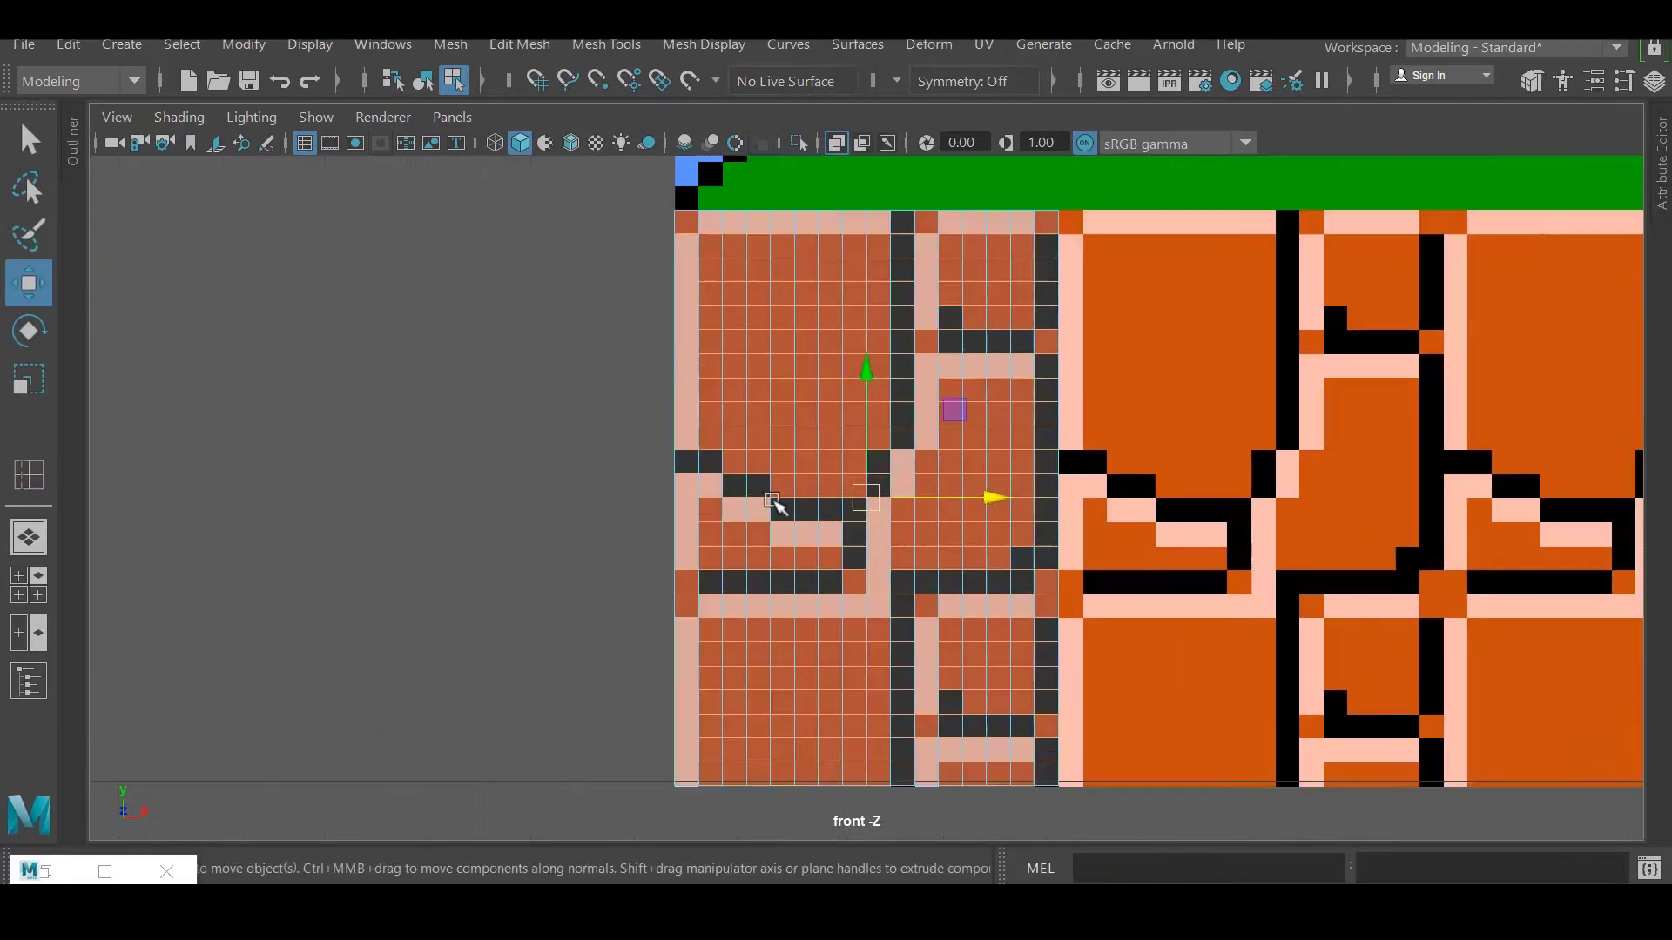
Return the plane to object mode and widen the Attribute Editor showing its shape attributes.
{"action": "right_click", "coordinate": [744, 186]}
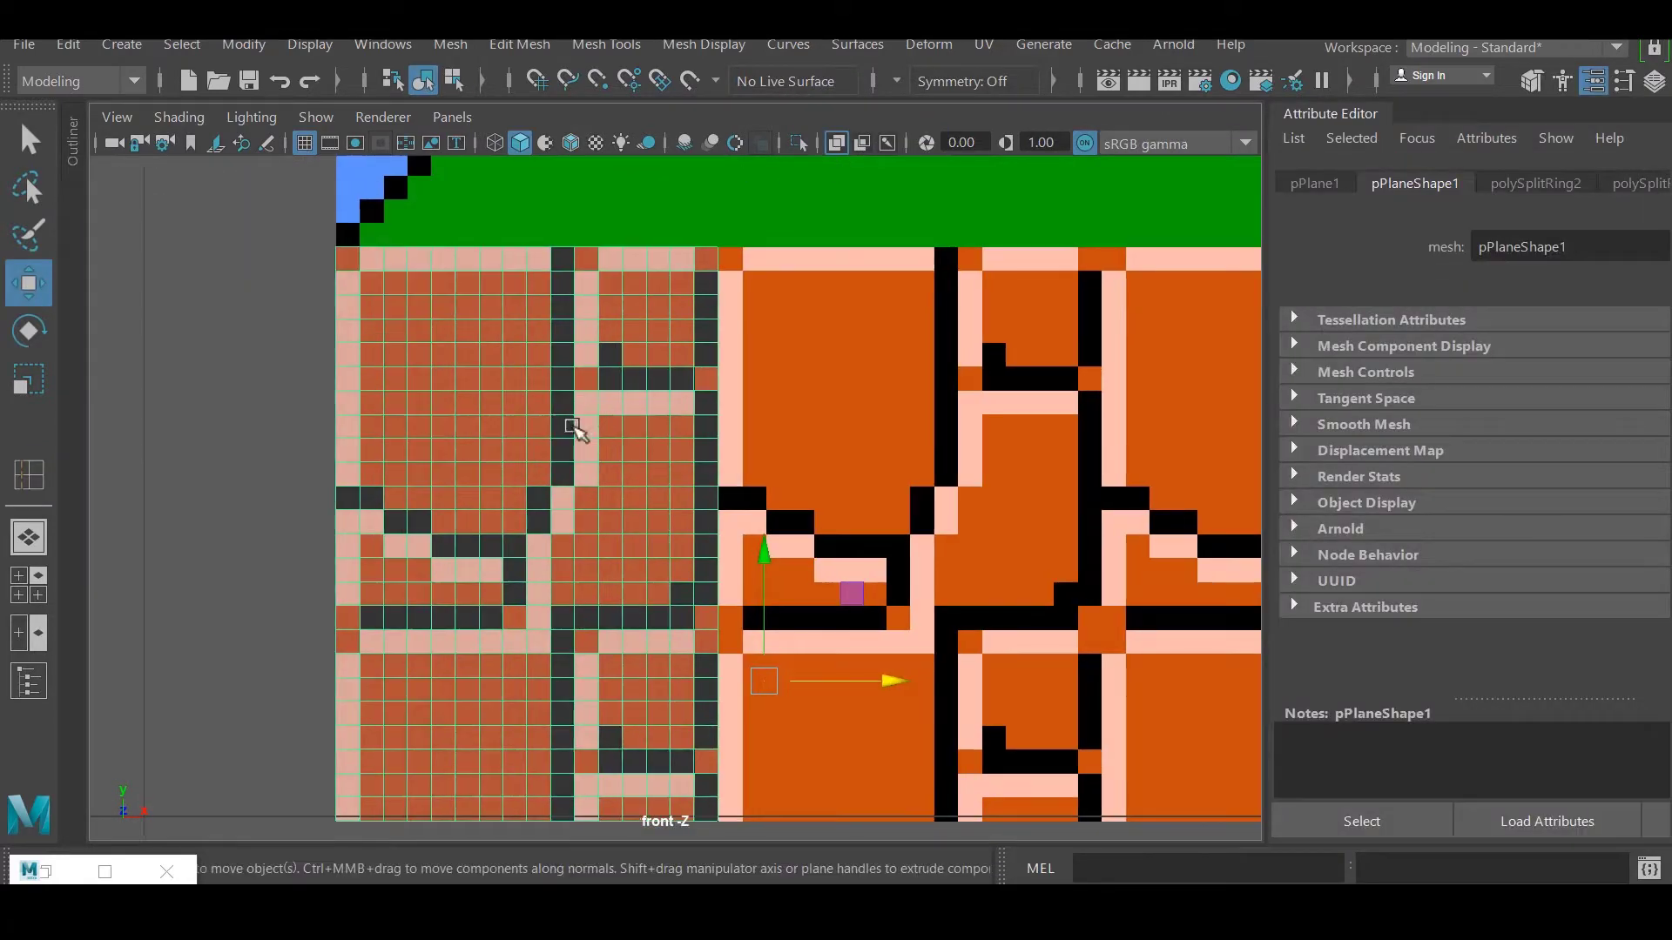
{"action": "left_click_drag", "start_coordinate": [1264, 267], "coordinate": [1033, 292]}
{"action": "scroll", "coordinate": [570, 417], "scroll_direction": "up", "scroll_amount": 3}
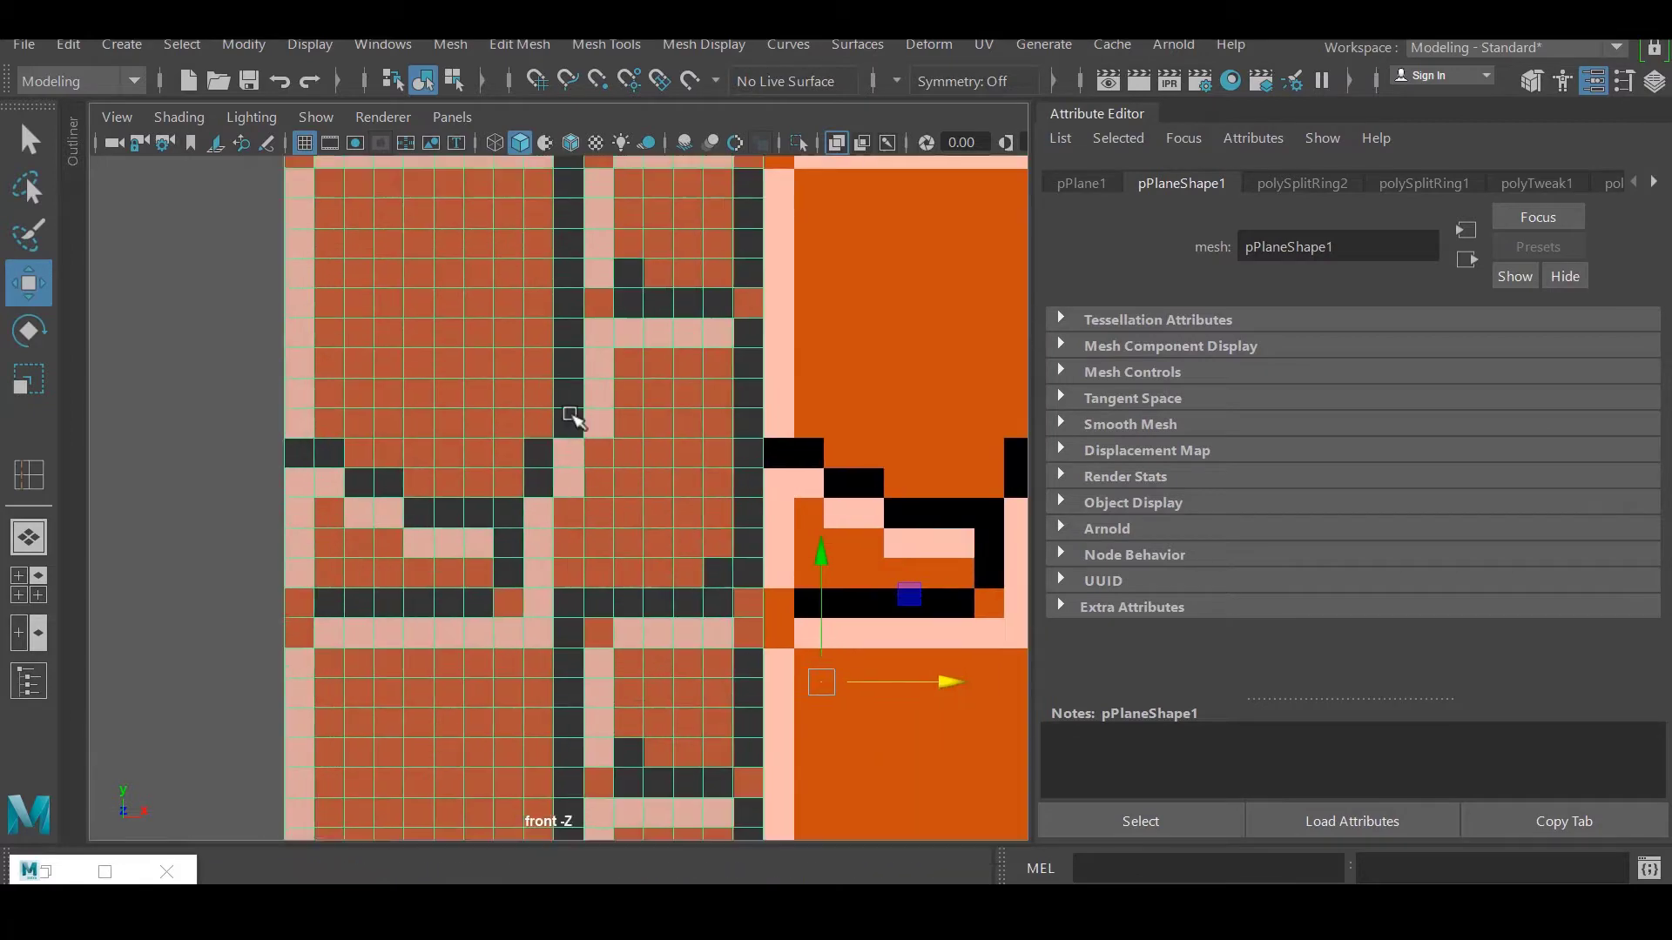
Assign a new Lambert material to the whole plane and set its colour to the ground tile's orange.
{"action": "right_click_drag", "start_coordinate": [440, 188], "coordinate": [309, 234]}
{"action": "scroll", "coordinate": [499, 455], "scroll_direction": "down", "scroll_amount": 5}
{"action": "left_click", "coordinate": [578, 552]}
{"action": "scroll", "coordinate": [578, 552], "scroll_direction": "up", "scroll_amount": 6}
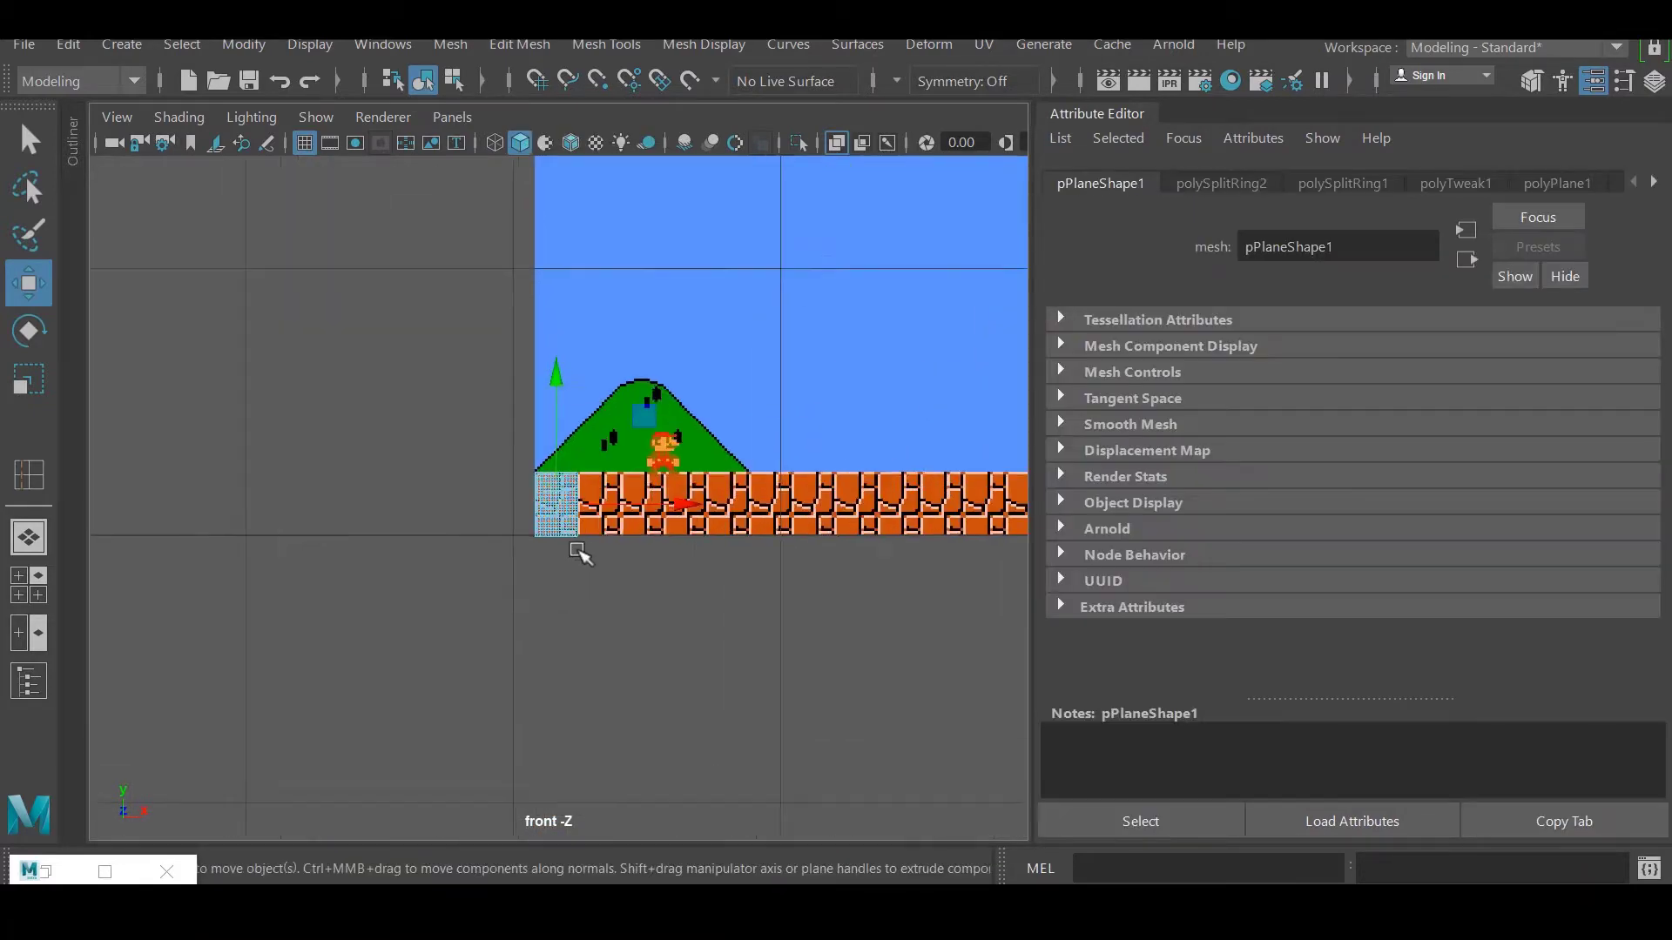
{"action": "right_click_drag", "start_coordinate": [567, 534], "coordinate": [580, 861]}
{"action": "left_click", "coordinate": [1269, 462]}
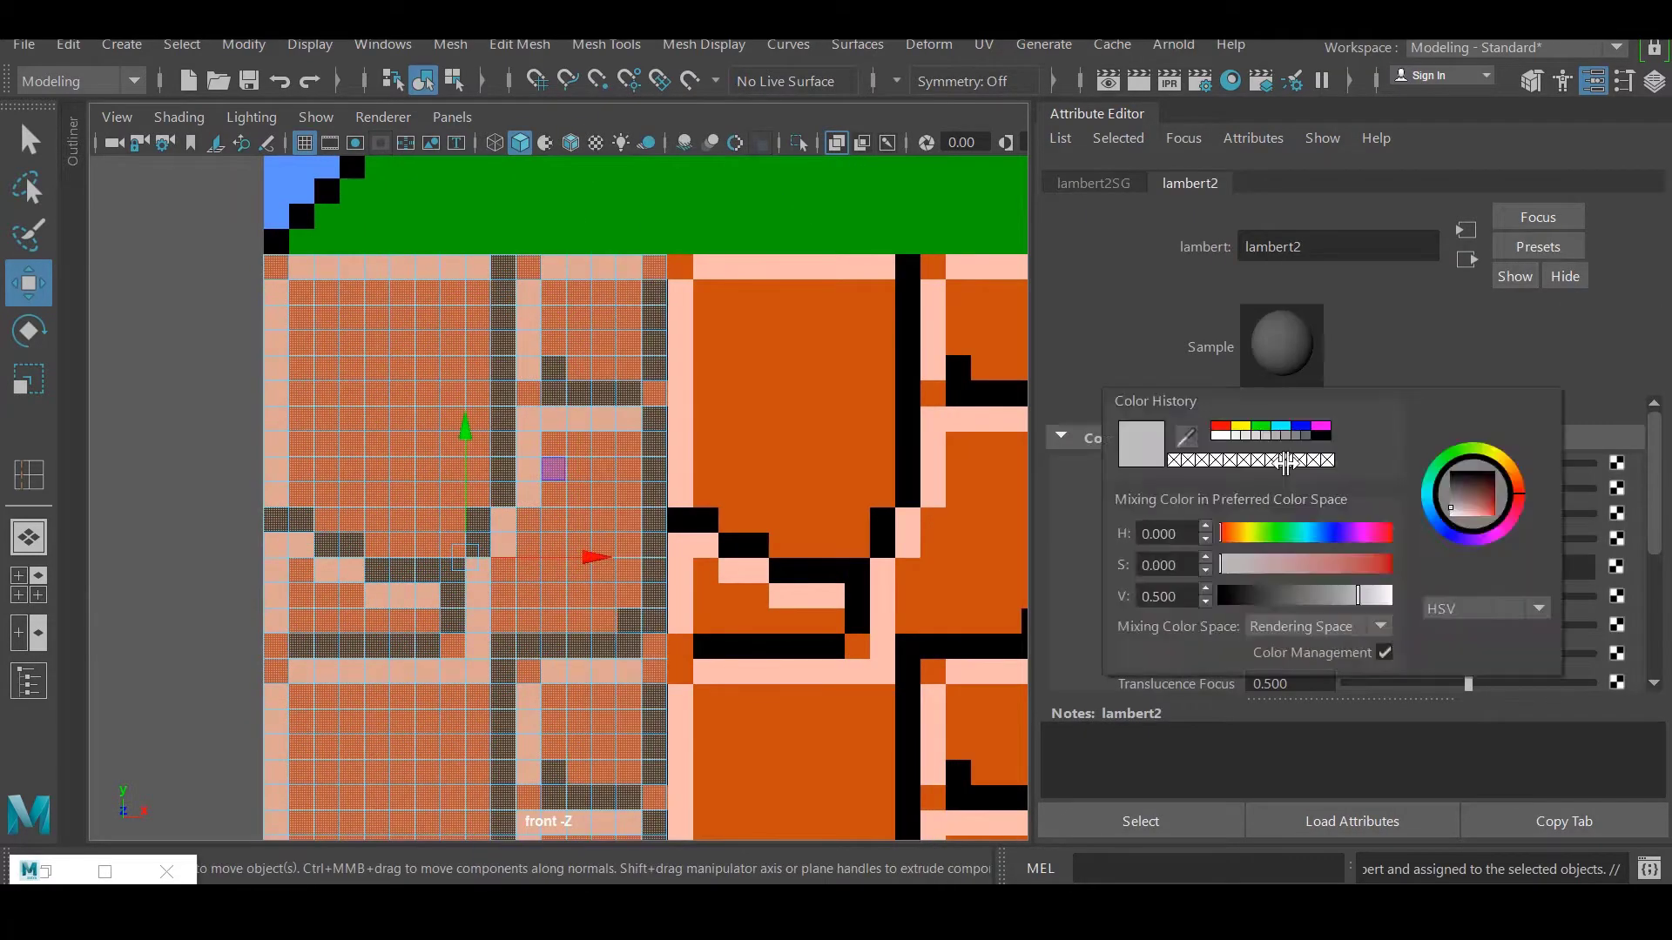
{"action": "left_click", "coordinate": [1236, 505]}
{"action": "left_click", "coordinate": [171, 427]}
Select all plane faces over the tile's light pink pixels and assign a new Lambert coloured with the pink sampled from the reference.
{"action": "left_click_drag", "start_coordinate": [309, 272], "coordinate": [474, 269]}
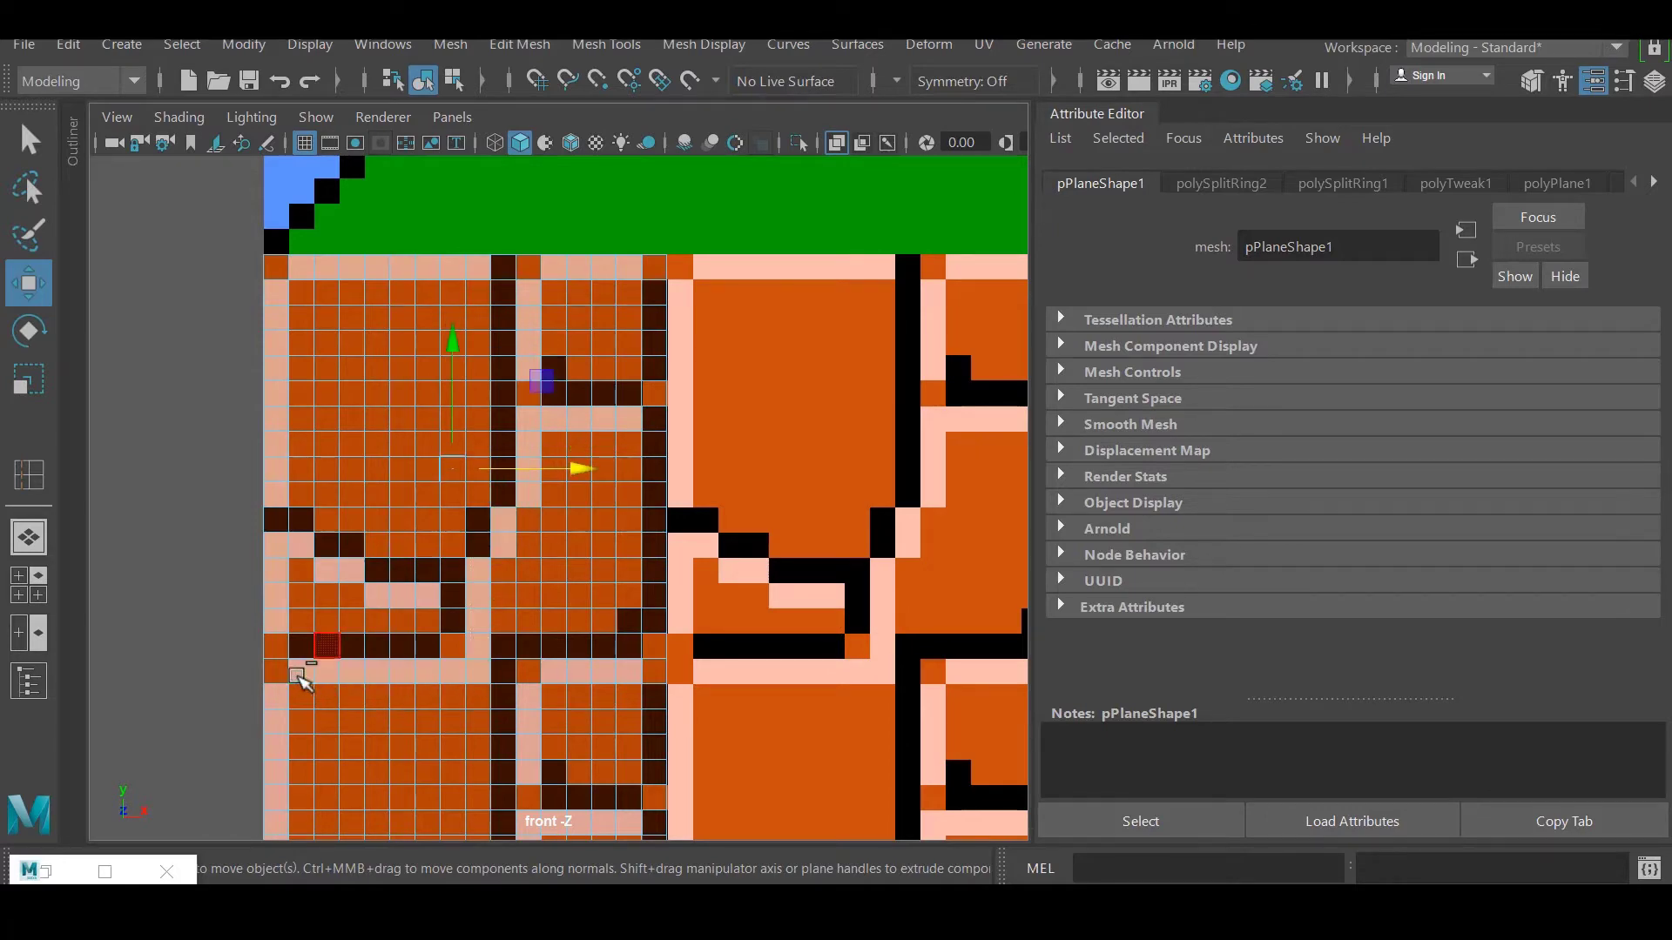
{"action": "scroll", "coordinate": [503, 528], "scroll_direction": "up", "scroll_amount": 5}
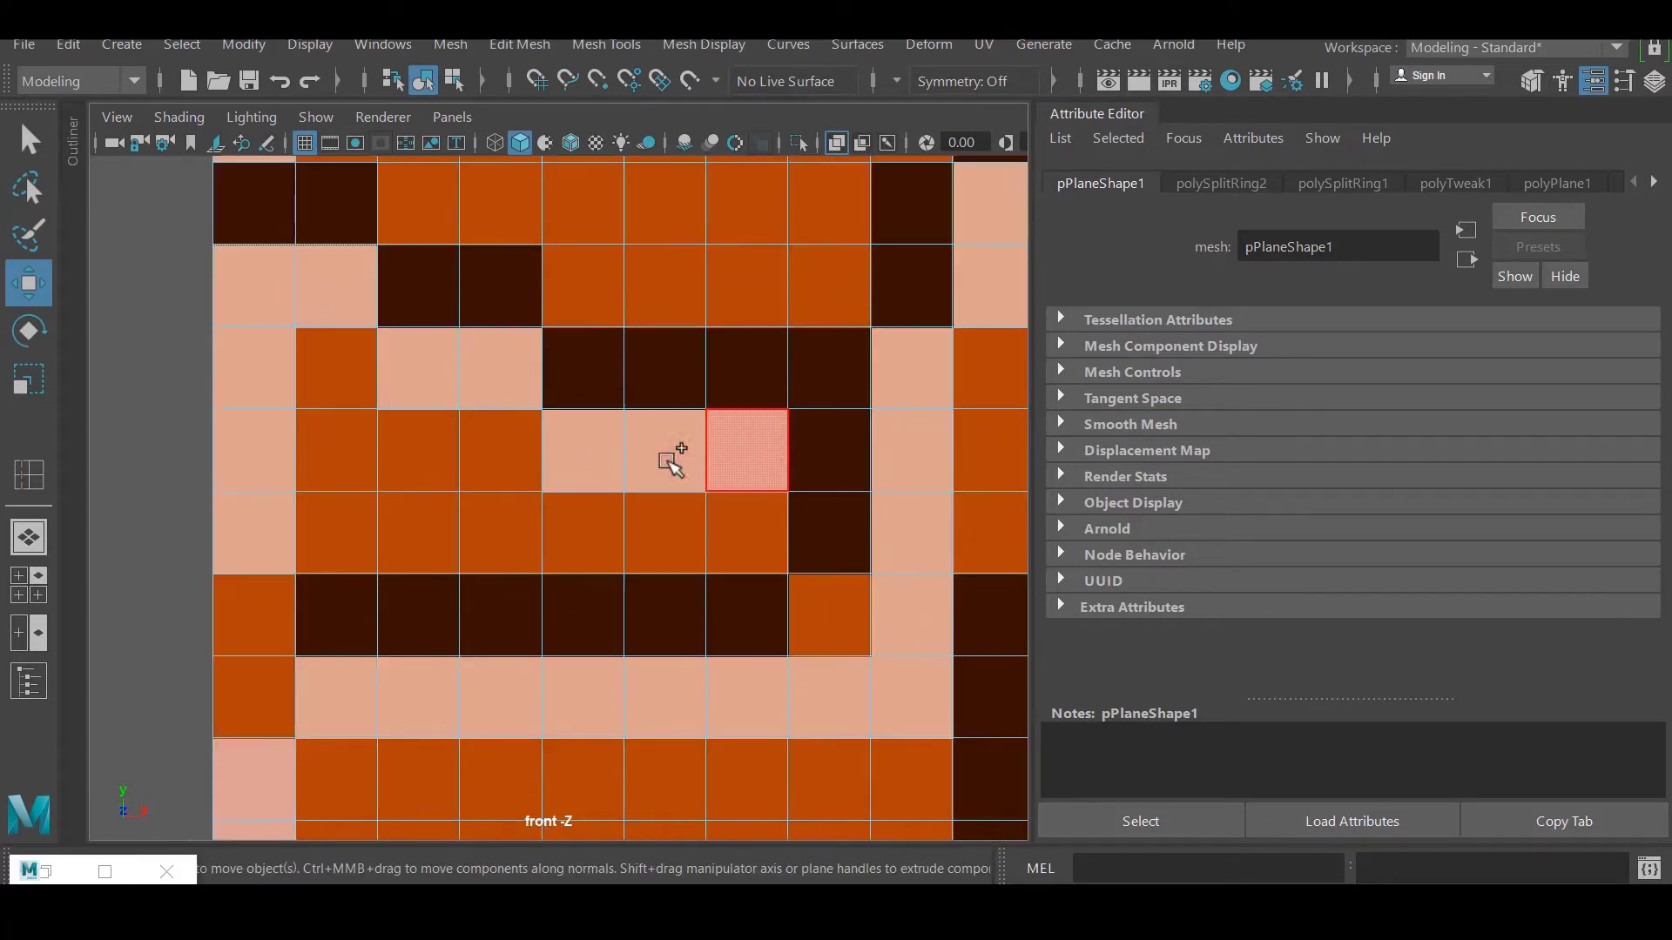
{"action": "scroll", "coordinate": [687, 392], "scroll_direction": "down", "scroll_amount": 5}
{"action": "scroll", "coordinate": [616, 526], "scroll_direction": "up", "scroll_amount": 6}
{"action": "left_click_drag", "start_coordinate": [549, 346], "coordinate": [600, 568]}
{"action": "middle_click_drag", "start_coordinate": [681, 573], "coordinate": [331, 620], "text": "alt"}
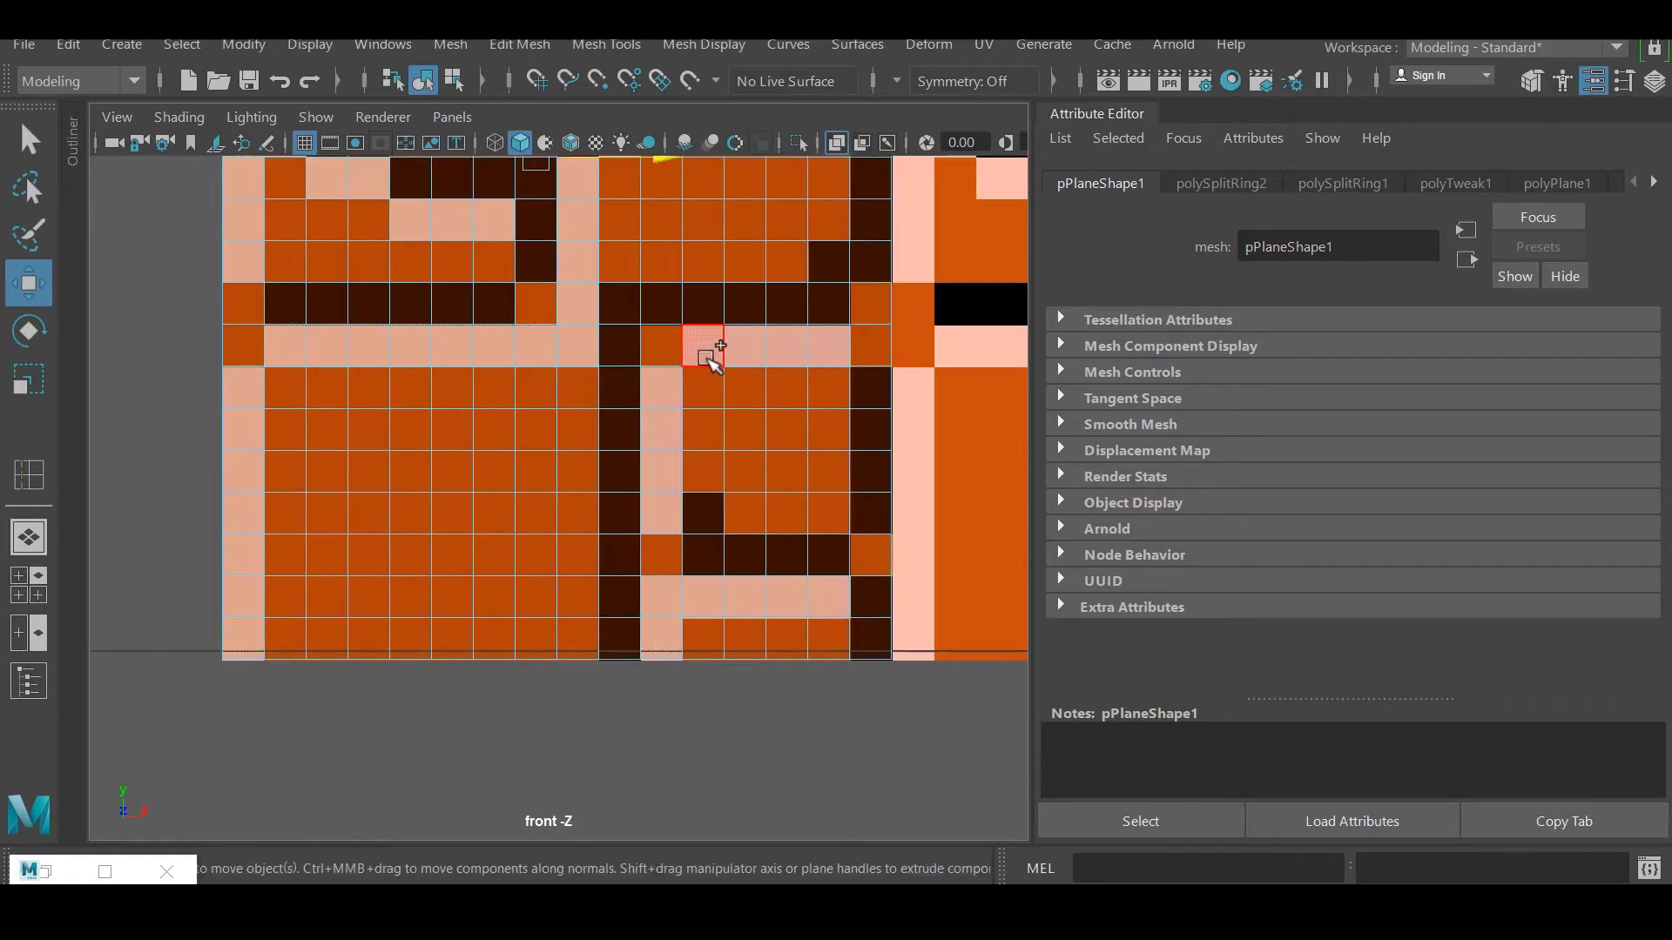
{"action": "middle_click_drag", "start_coordinate": [702, 357], "coordinate": [709, 690], "text": "alt"}
{"action": "right_click", "coordinate": [619, 201]}
{"action": "mouse_move", "coordinate": [598, 851]}
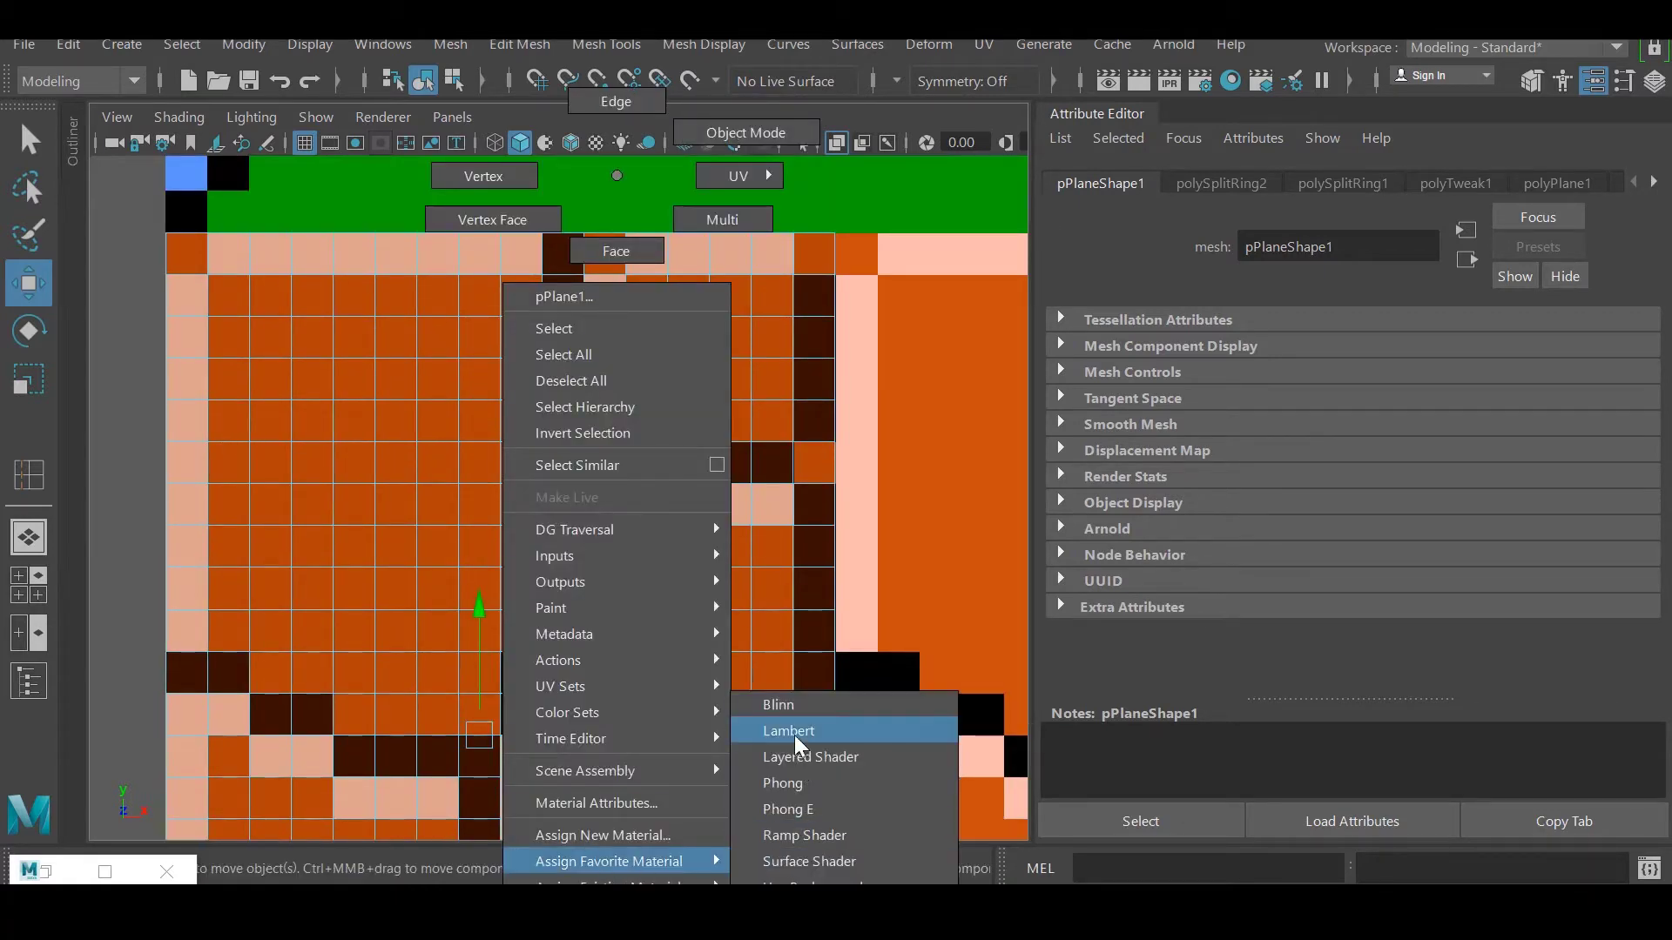
{"action": "left_click", "coordinate": [784, 728]}
{"action": "left_click", "coordinate": [1253, 436]}
{"action": "left_click", "coordinate": [1158, 442]}
{"action": "left_click", "coordinate": [854, 369]}
Move the plane off the reference image to check its pink faces, and undo the move.
{"action": "left_click", "coordinate": [478, 422]}
{"action": "scroll", "coordinate": [585, 505], "scroll_direction": "down", "scroll_amount": 5}
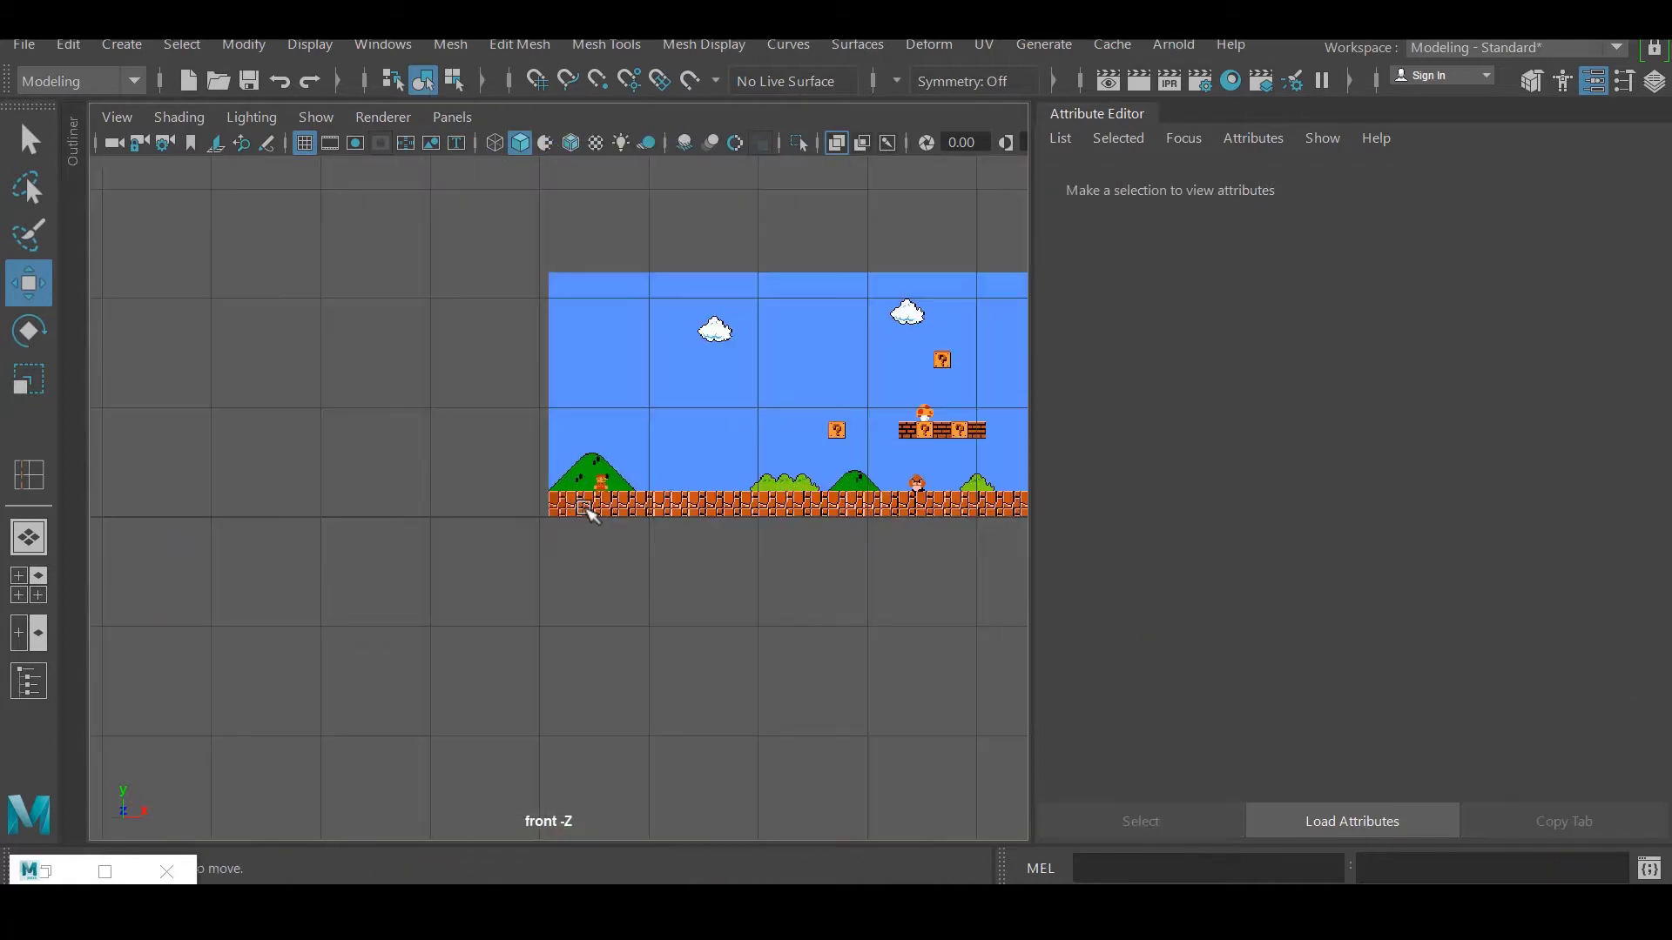
{"action": "scroll", "coordinate": [576, 567], "scroll_direction": "up", "scroll_amount": 8}
{"action": "left_click", "coordinate": [576, 568]}
{"action": "left_click", "coordinate": [337, 443]}
{"action": "middle_click_drag", "start_coordinate": [337, 443], "coordinate": [487, 416], "text": "alt"}
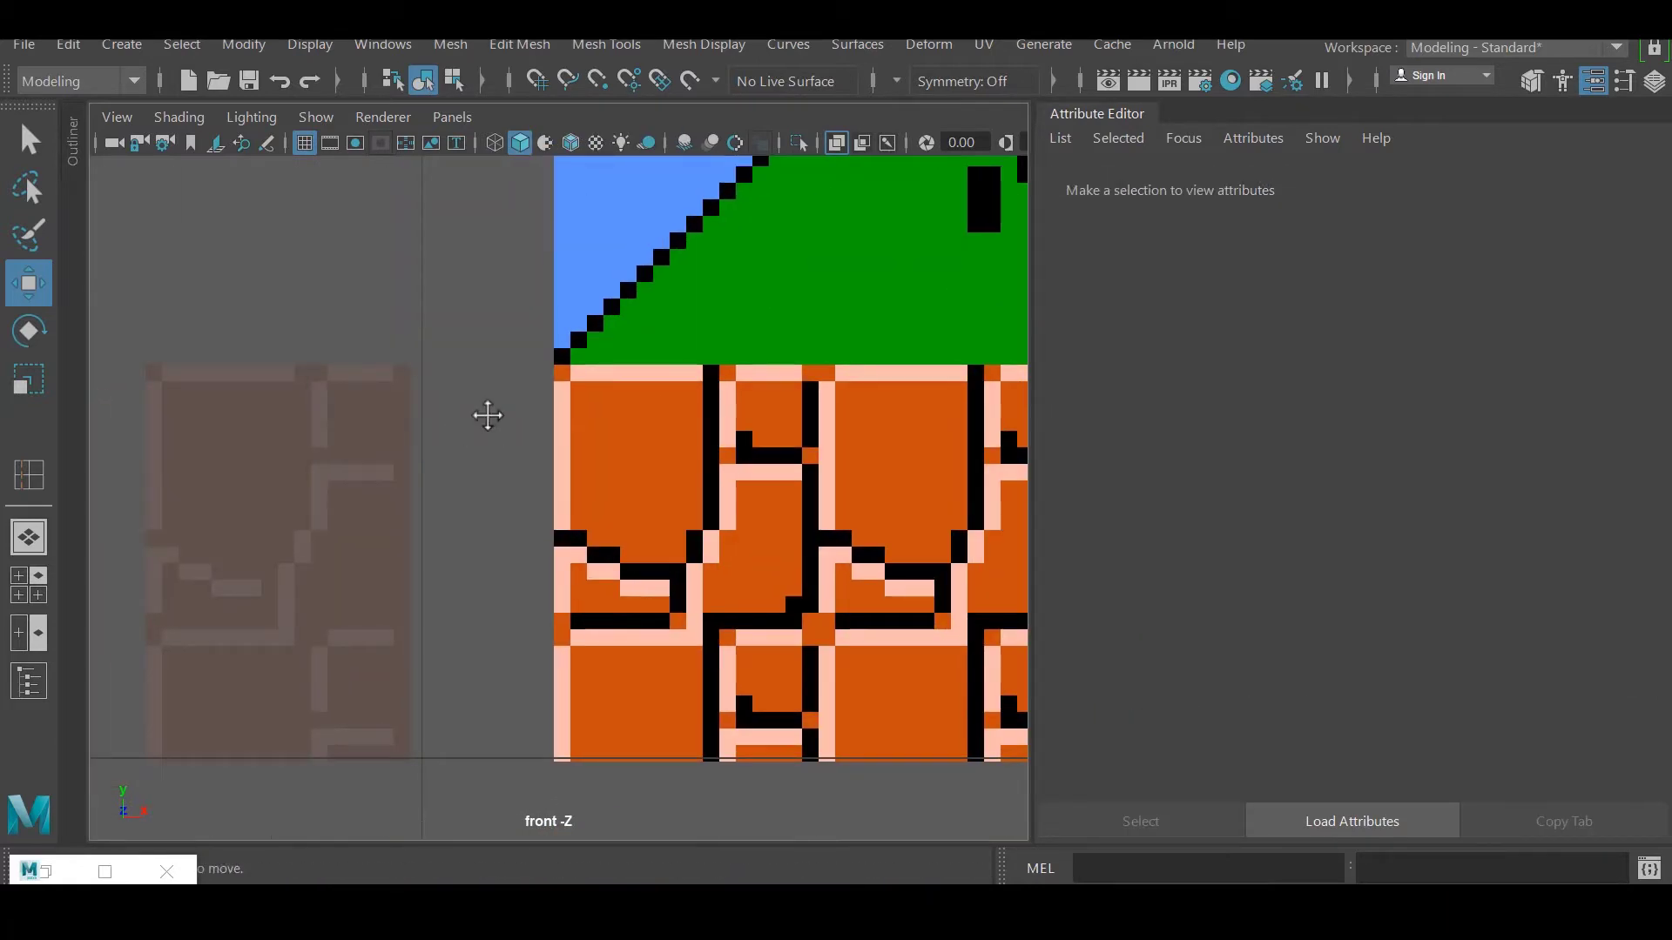
{"action": "scroll", "coordinate": [567, 578], "scroll_direction": "down", "scroll_amount": 5}
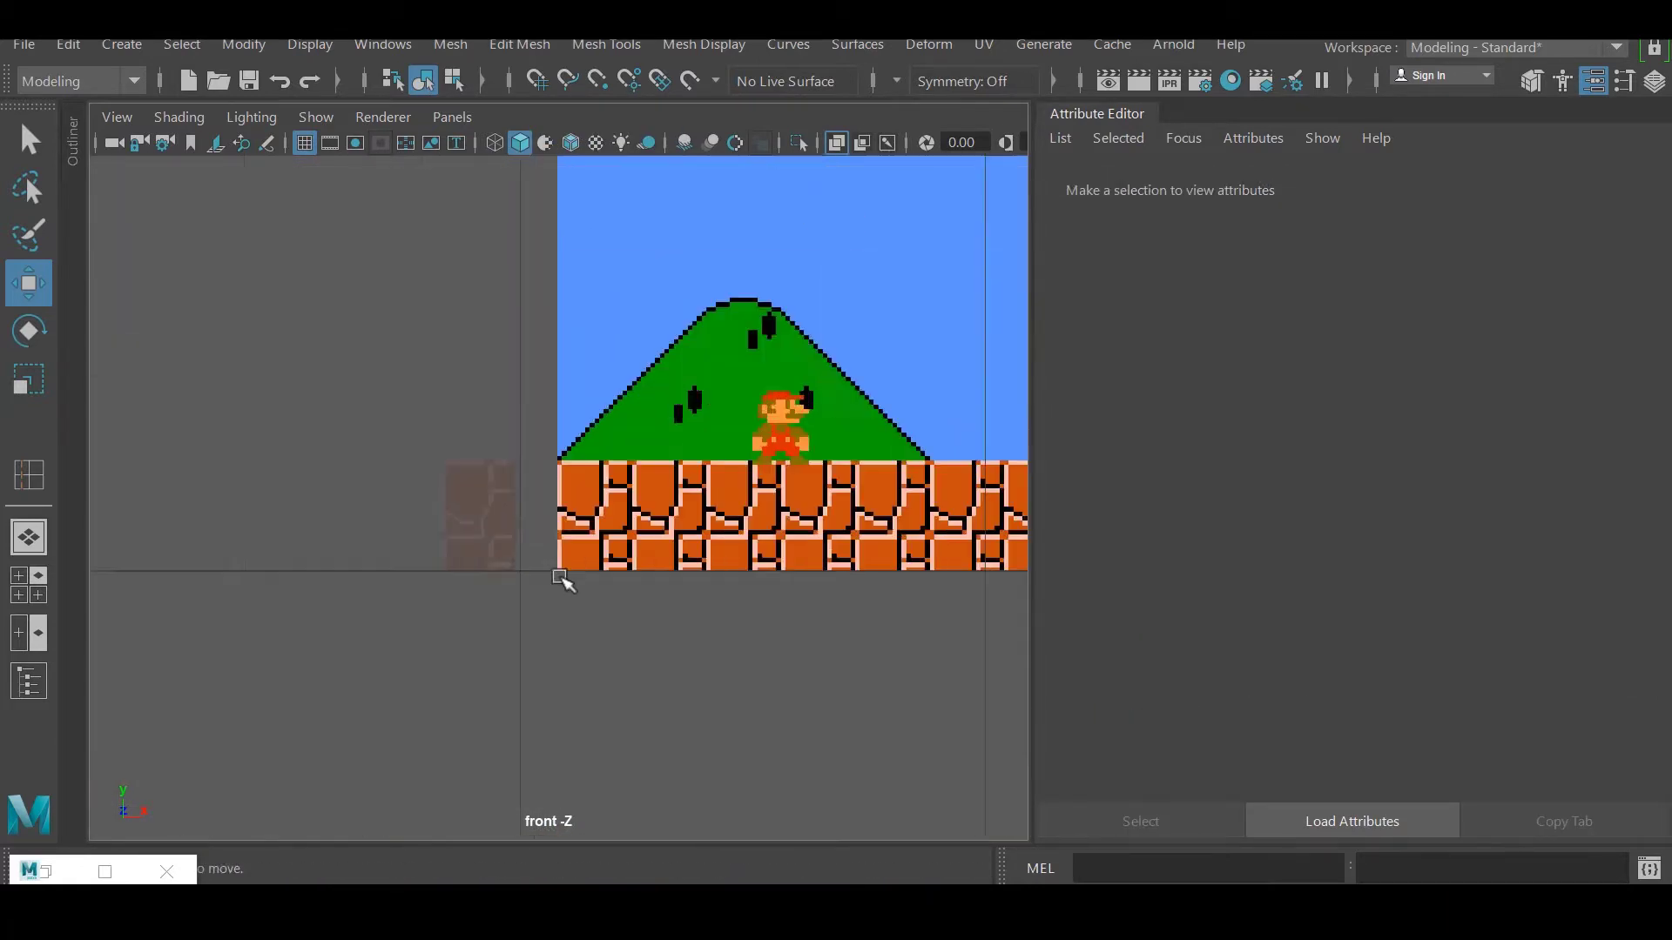
{"action": "scroll", "coordinate": [562, 579], "scroll_direction": "up", "scroll_amount": 3}
{"action": "scroll", "coordinate": [562, 579], "scroll_direction": "up", "scroll_amount": 2}
{"action": "left_click", "coordinate": [435, 570]}
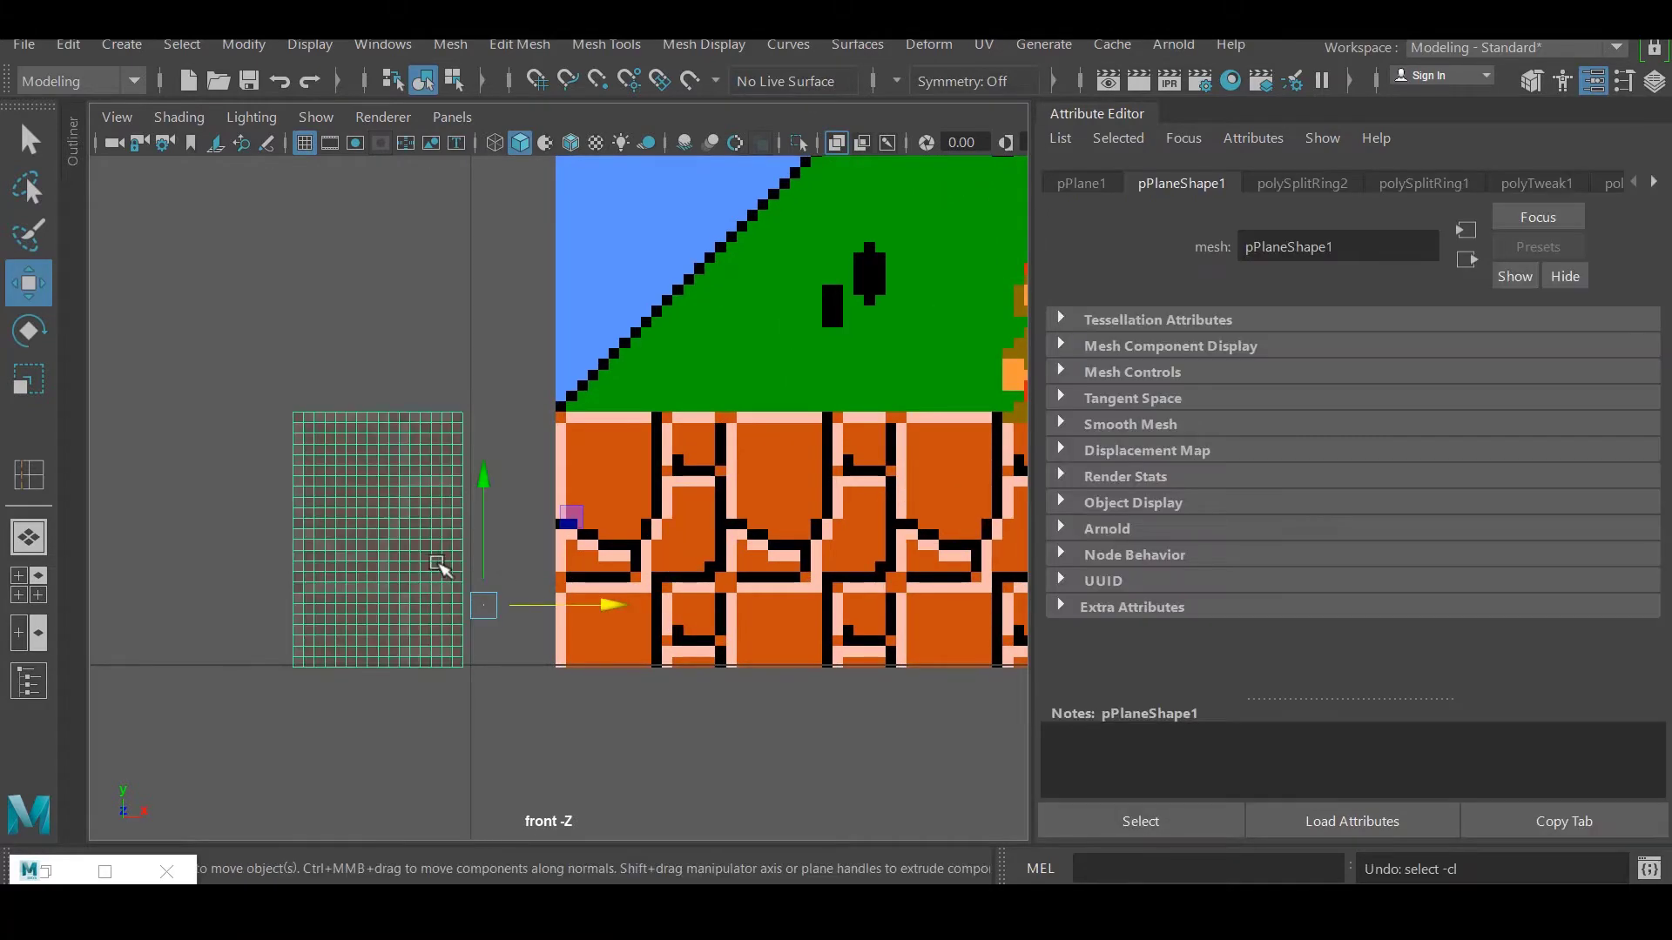
{"action": "scroll", "coordinate": [440, 486], "scroll_direction": "up", "scroll_amount": 4}
{"action": "scroll", "coordinate": [526, 257], "scroll_direction": "up", "scroll_amount": 2}
Select all plane faces over the tile's black outline pixels, assign them a new black Lambert material, and return to object mode.
{"action": "left_click", "coordinate": [526, 252]}
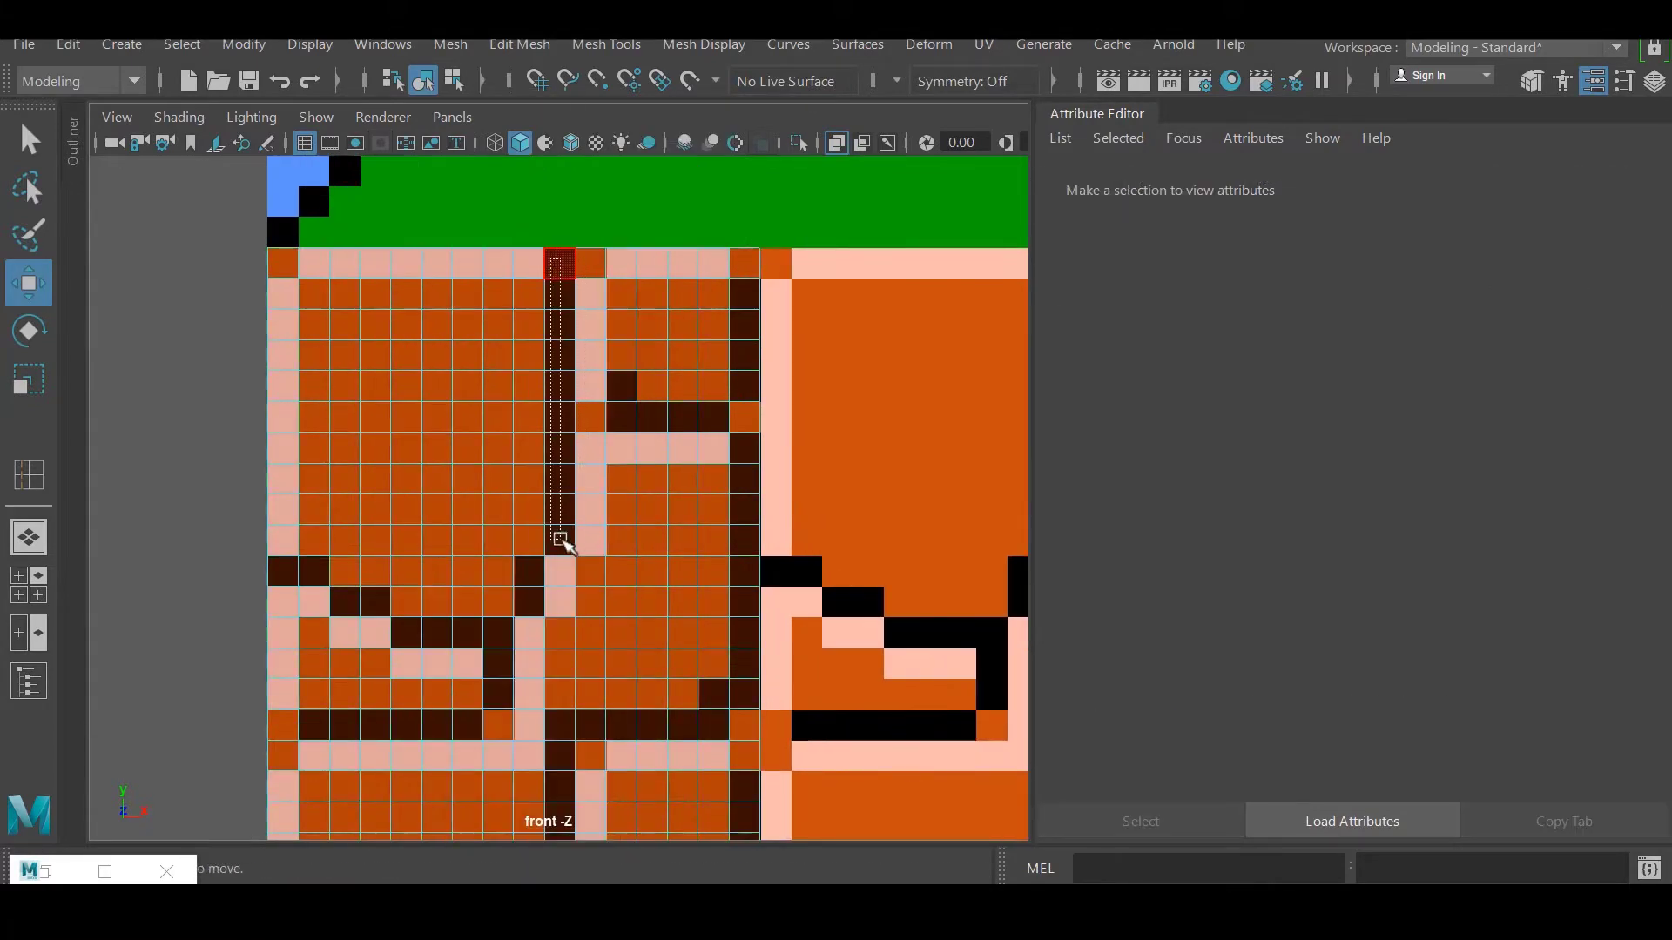
{"action": "left_click_drag", "start_coordinate": [562, 540], "coordinate": [563, 541]}
{"action": "left_click_drag", "start_coordinate": [519, 560], "coordinate": [526, 610], "text": "shift"}
{"action": "left_click_drag", "start_coordinate": [301, 735], "coordinate": [299, 724], "text": "shift"}
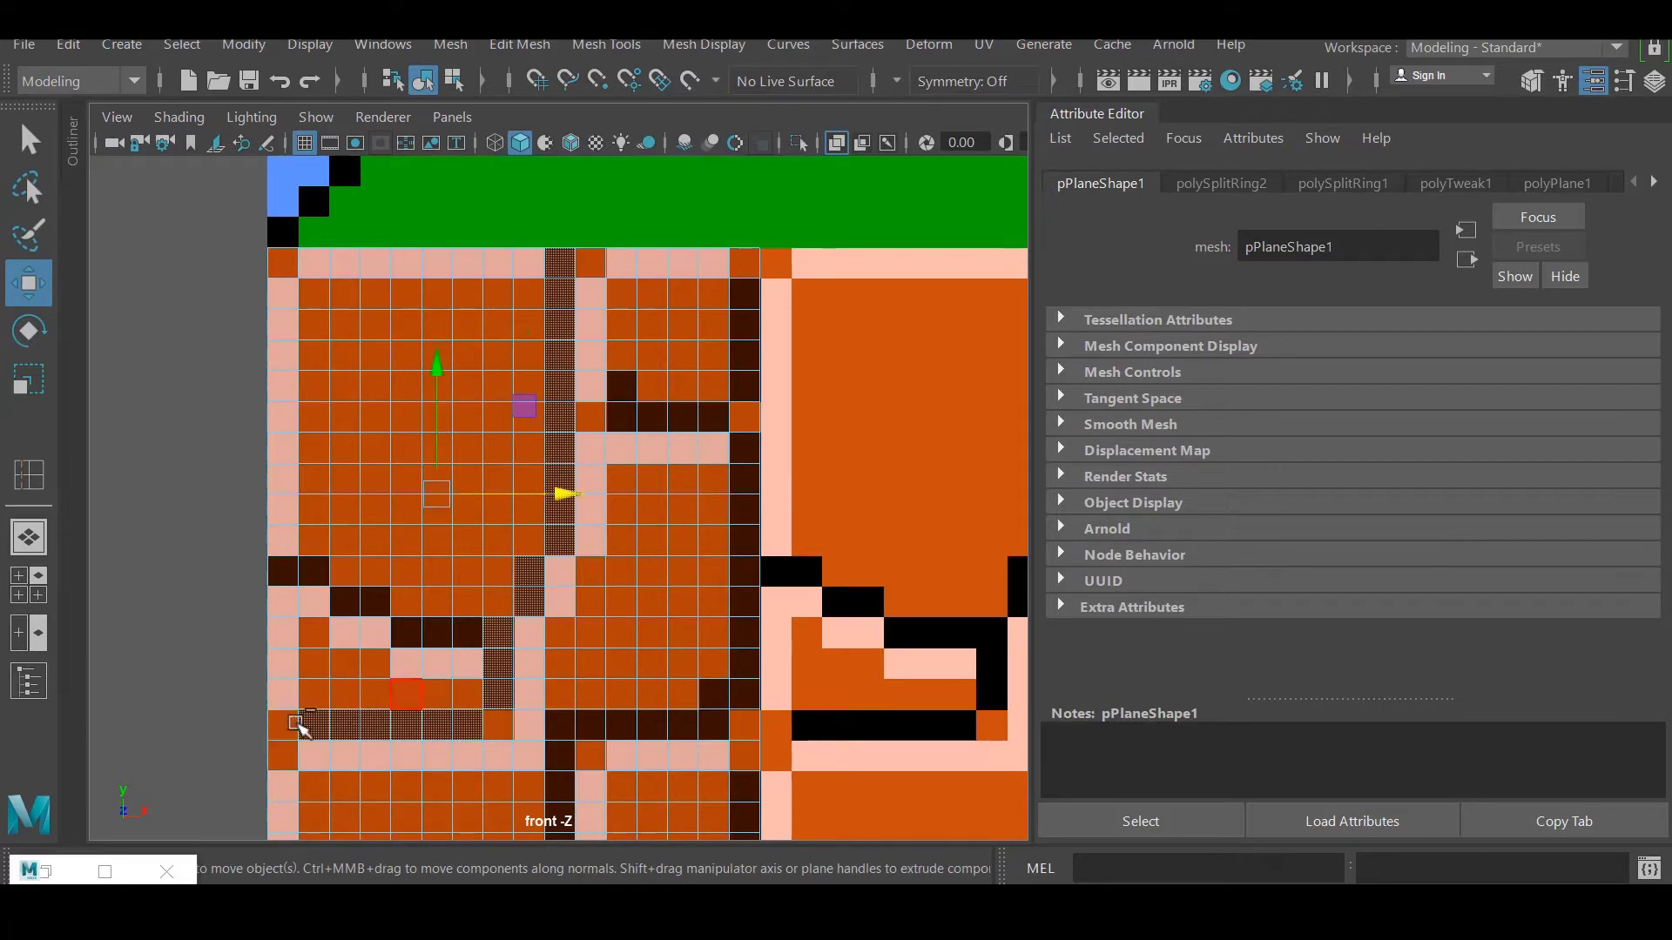
{"action": "left_click_drag", "start_coordinate": [314, 567], "coordinate": [316, 571], "text": "shift"}
{"action": "left_click_drag", "start_coordinate": [335, 596], "coordinate": [384, 606], "text": "shift"}
{"action": "middle_click_drag", "start_coordinate": [532, 636], "coordinate": [593, 414], "text": "alt"}
{"action": "mouse_move", "coordinate": [620, 759]}
{"action": "left_mouse_down", "text": "shift"}
{"action": "mouse_move", "coordinate": [620, 495]}
{"action": "mouse_move", "coordinate": [780, 498]}
{"action": "mouse_move", "coordinate": [815, 472]}
{"action": "left_mouse_up", "text": "shift"}
{"action": "left_click_drag", "start_coordinate": [833, 233], "coordinate": [807, 552], "text": "shift"}
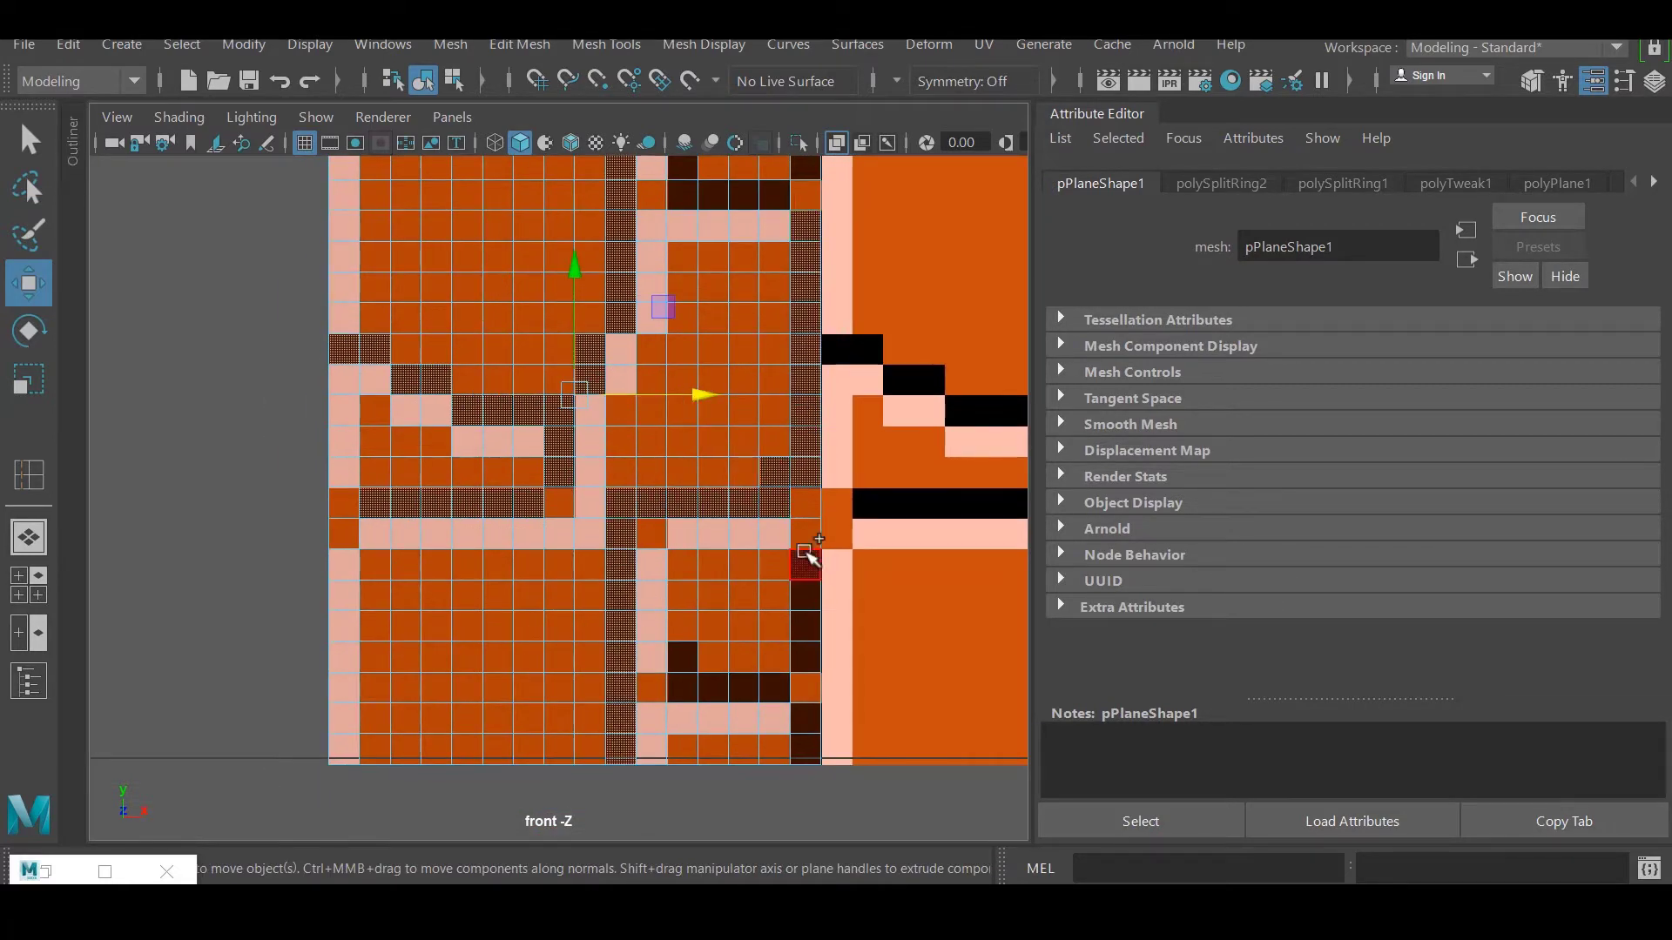
{"action": "left_click_drag", "start_coordinate": [723, 691], "coordinate": [802, 746], "text": "shift"}
{"action": "middle_click_drag", "start_coordinate": [773, 199], "coordinate": [779, 453], "text": "alt"}
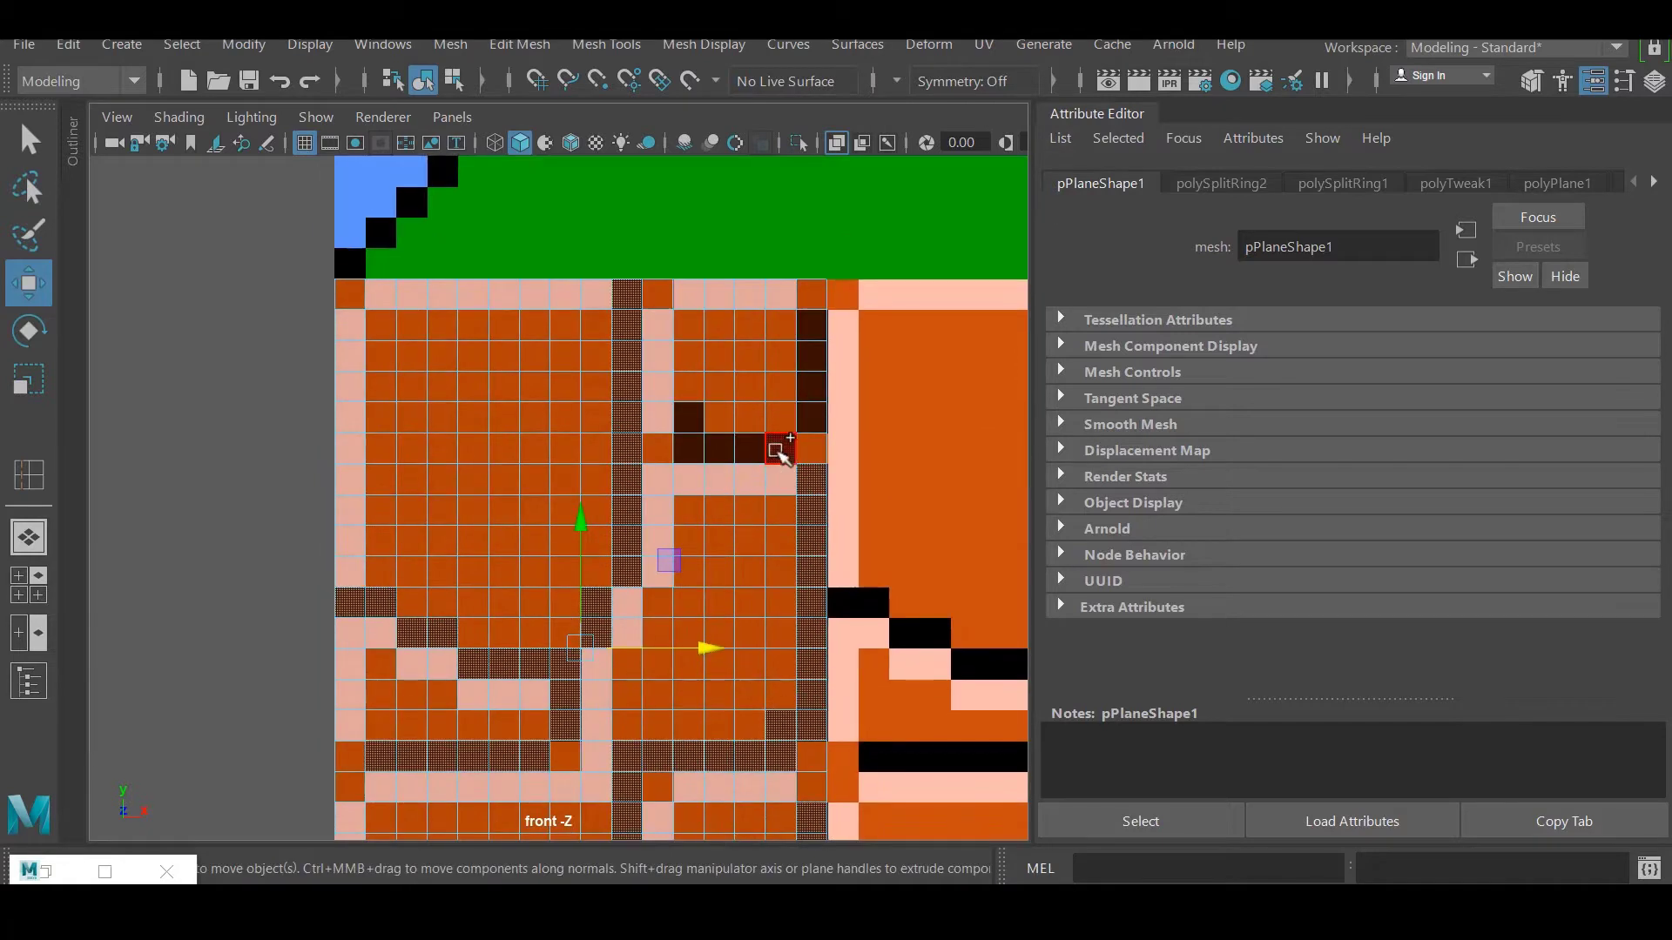
{"action": "left_click_drag", "start_coordinate": [816, 327], "coordinate": [814, 324], "text": "shift"}
{"action": "middle_click_drag", "start_coordinate": [753, 407], "coordinate": [653, 354], "text": "alt"}
{"action": "right_click_drag", "start_coordinate": [653, 178], "coordinate": [819, 732]}
{"action": "right_click_drag", "start_coordinate": [560, 192], "coordinate": [691, 134]}
Move the coloured plane to the left of the reference image and turn off X-Ray shading.
{"action": "scroll", "coordinate": [552, 514], "scroll_direction": "down", "scroll_amount": 5}
{"action": "left_click", "coordinate": [648, 535]}
{"action": "left_click", "coordinate": [504, 597]}
{"action": "scroll", "coordinate": [366, 514], "scroll_direction": "up", "scroll_amount": 5}
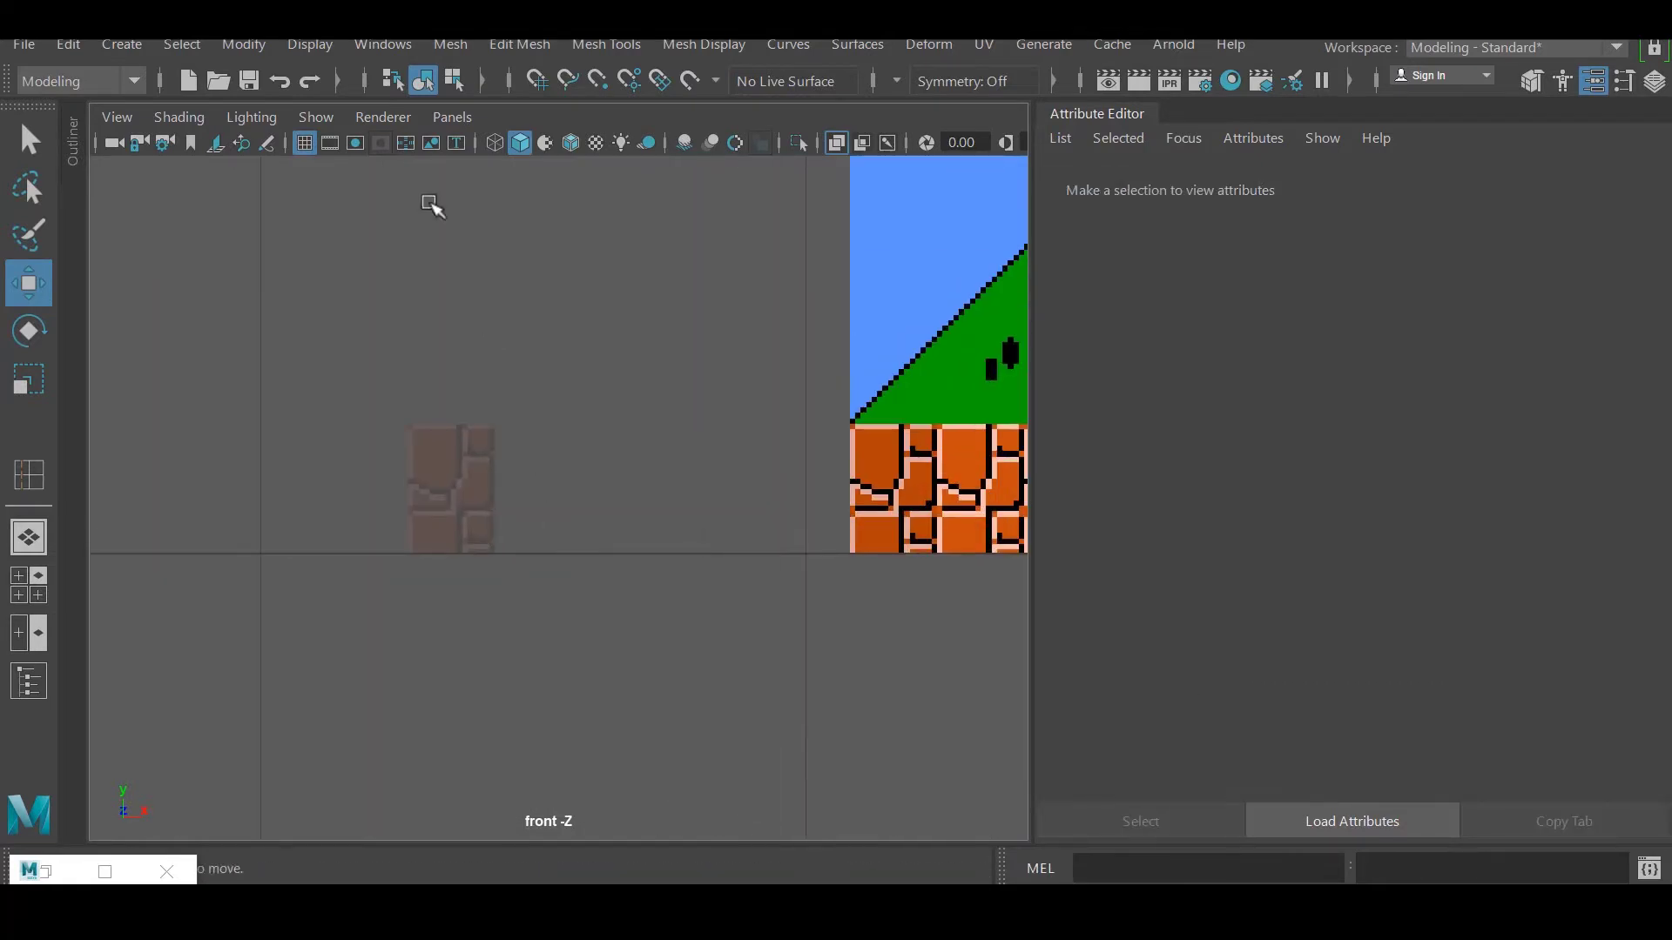
{"action": "left_click", "coordinate": [179, 117]}
{"action": "left_click", "coordinate": [253, 377]}
Hide the viewport grid and move the plane back over the first ground tile of the reference.
{"action": "middle_click_drag", "start_coordinate": [600, 486], "coordinate": [468, 458], "text": "alt"}
{"action": "left_click", "coordinate": [321, 459]}
{"action": "middle_click_drag", "start_coordinate": [320, 459], "coordinate": [636, 459]}
{"action": "left_click", "coordinate": [522, 697]}
{"action": "scroll", "coordinate": [609, 453], "scroll_direction": "up", "scroll_amount": 4}
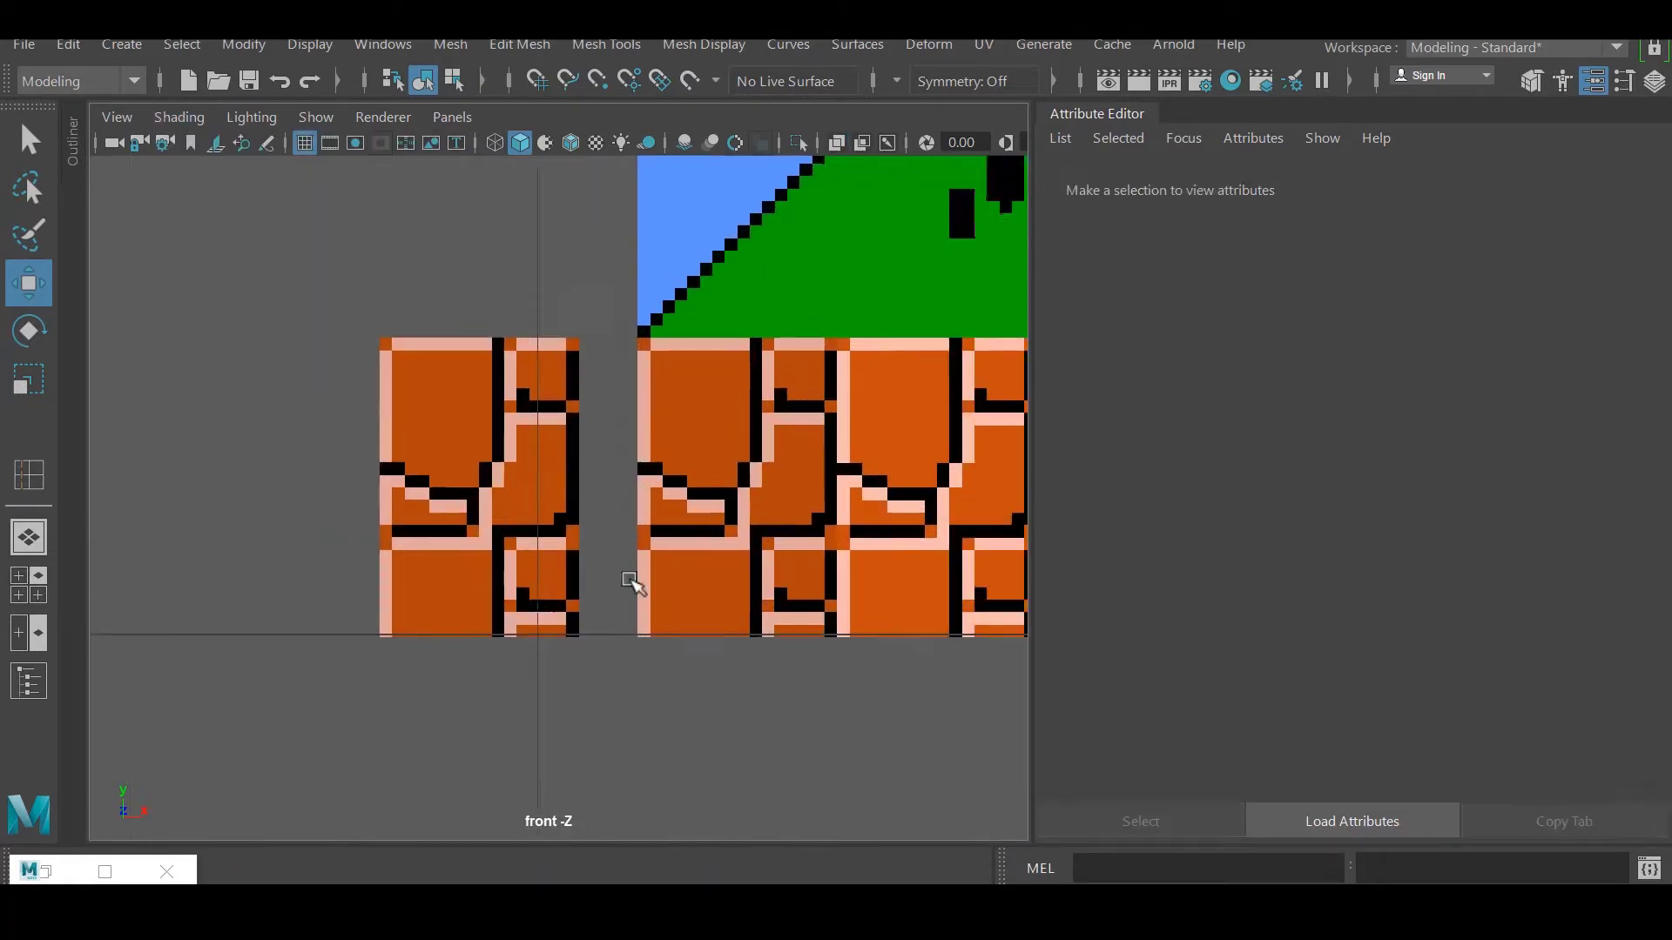
{"action": "middle_click_drag", "start_coordinate": [487, 461], "coordinate": [438, 446], "text": "alt"}
{"action": "scroll", "coordinate": [438, 447], "scroll_direction": "down", "scroll_amount": 4}
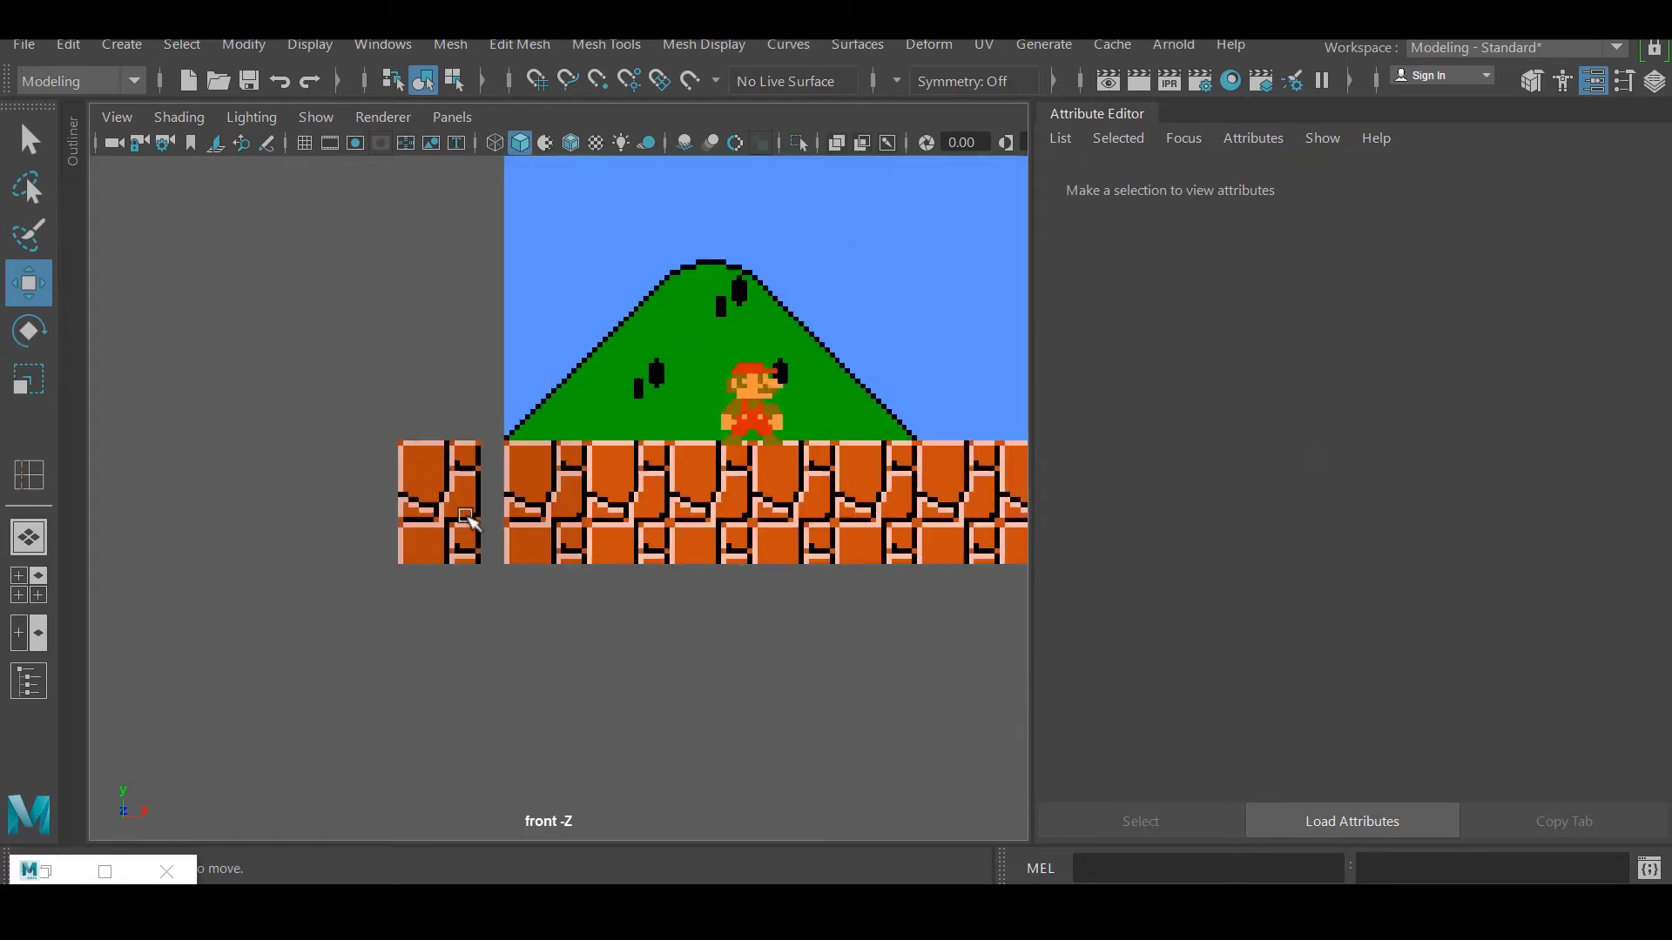
{"action": "scroll", "coordinate": [394, 557], "scroll_direction": "up", "scroll_amount": 2}
{"action": "left_click", "coordinate": [394, 564]}
{"action": "middle_click_drag", "start_coordinate": [438, 585], "coordinate": [566, 585]}
{"action": "scroll", "coordinate": [548, 526], "scroll_direction": "up", "scroll_amount": 2}
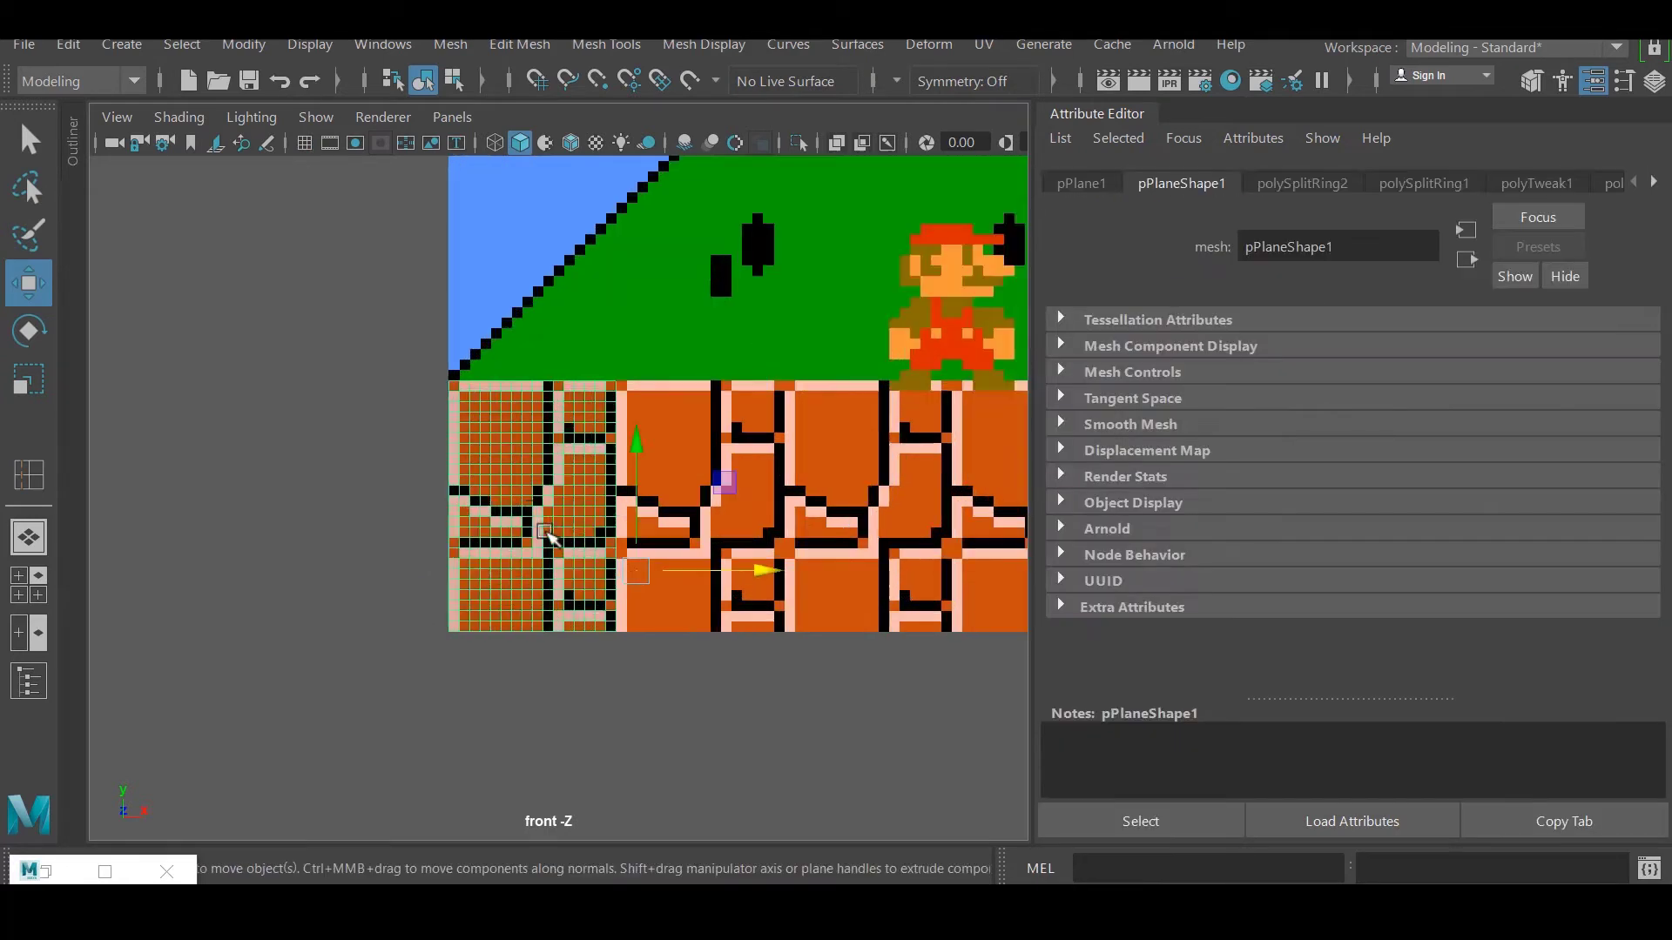
Snap the plane's pivot to its upper-left corner and close the Attribute Editor.
{"action": "middle_click_drag", "start_coordinate": [537, 516], "coordinate": [418, 384]}
{"action": "left_click", "coordinate": [373, 474]}
{"action": "left_click", "coordinate": [522, 453]}
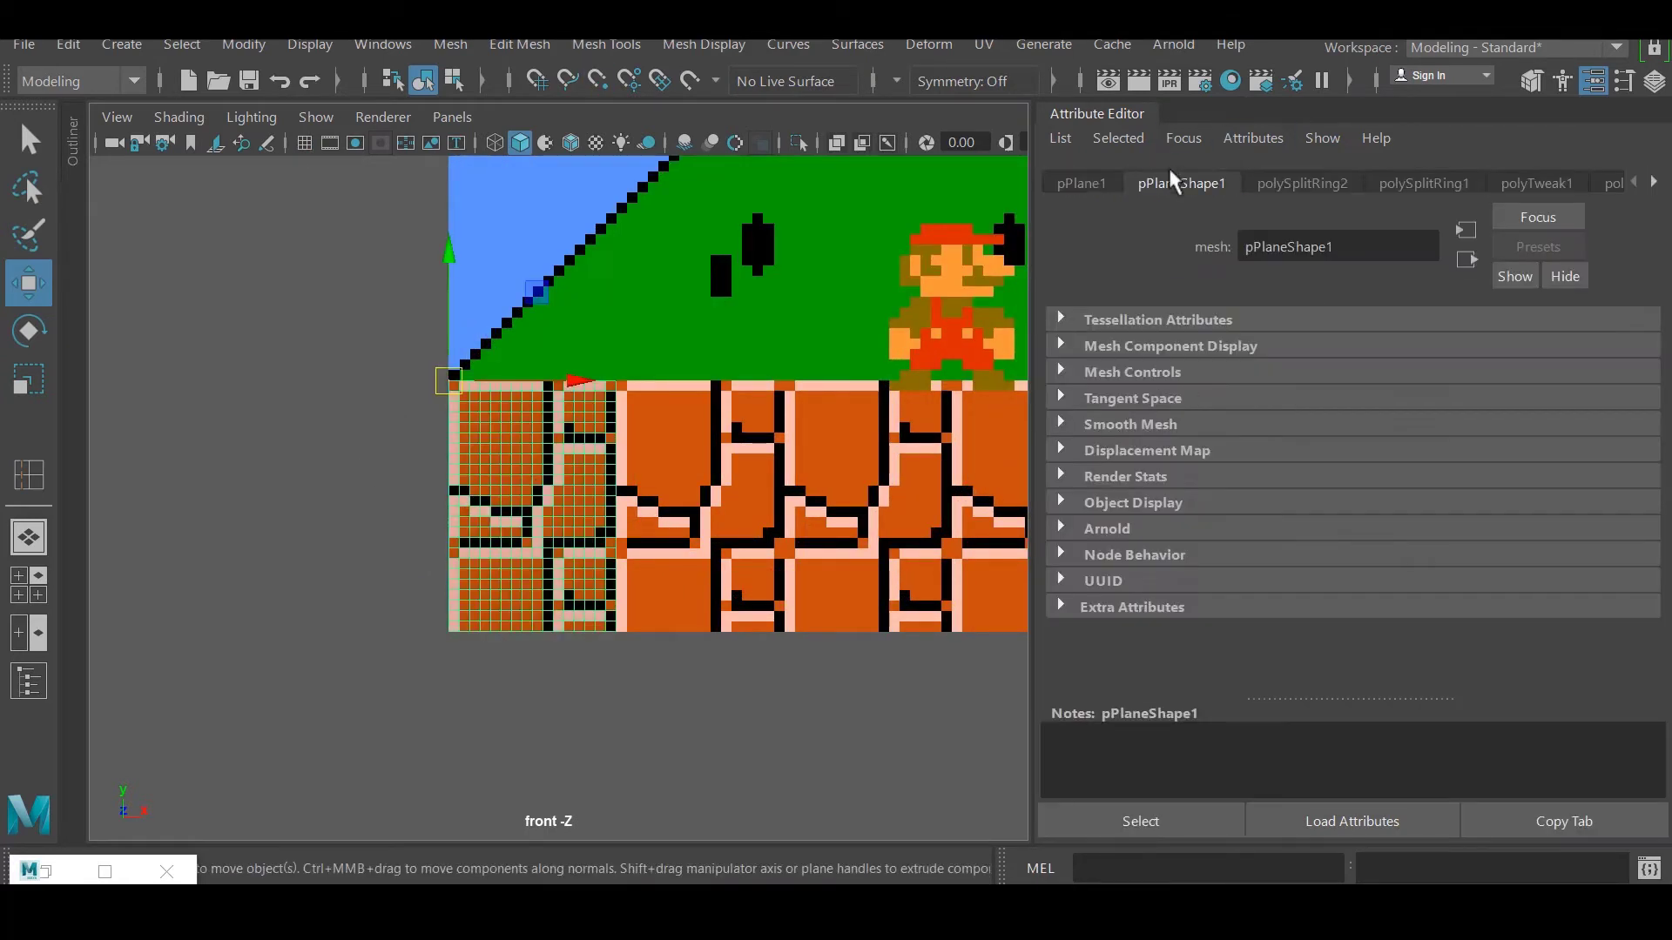
{"action": "key", "text": "ctrl+a"}
Try lining up duplicates of the tile edge to edge along the reference ground, and undo the copies.
{"action": "key", "text": "ctrl+d"}
{"action": "middle_click_drag", "start_coordinate": [666, 495], "coordinate": [769, 505]}
{"action": "key", "text": "space"}
{"action": "left_click", "coordinate": [932, 431]}
{"action": "key", "text": "ctrl+d"}
{"action": "middle_click_drag", "start_coordinate": [648, 335], "coordinate": [814, 306]}
{"action": "scroll", "coordinate": [717, 479], "scroll_direction": "up", "scroll_amount": 2}
{"action": "scroll", "coordinate": [717, 479], "scroll_direction": "up", "scroll_amount": 1}
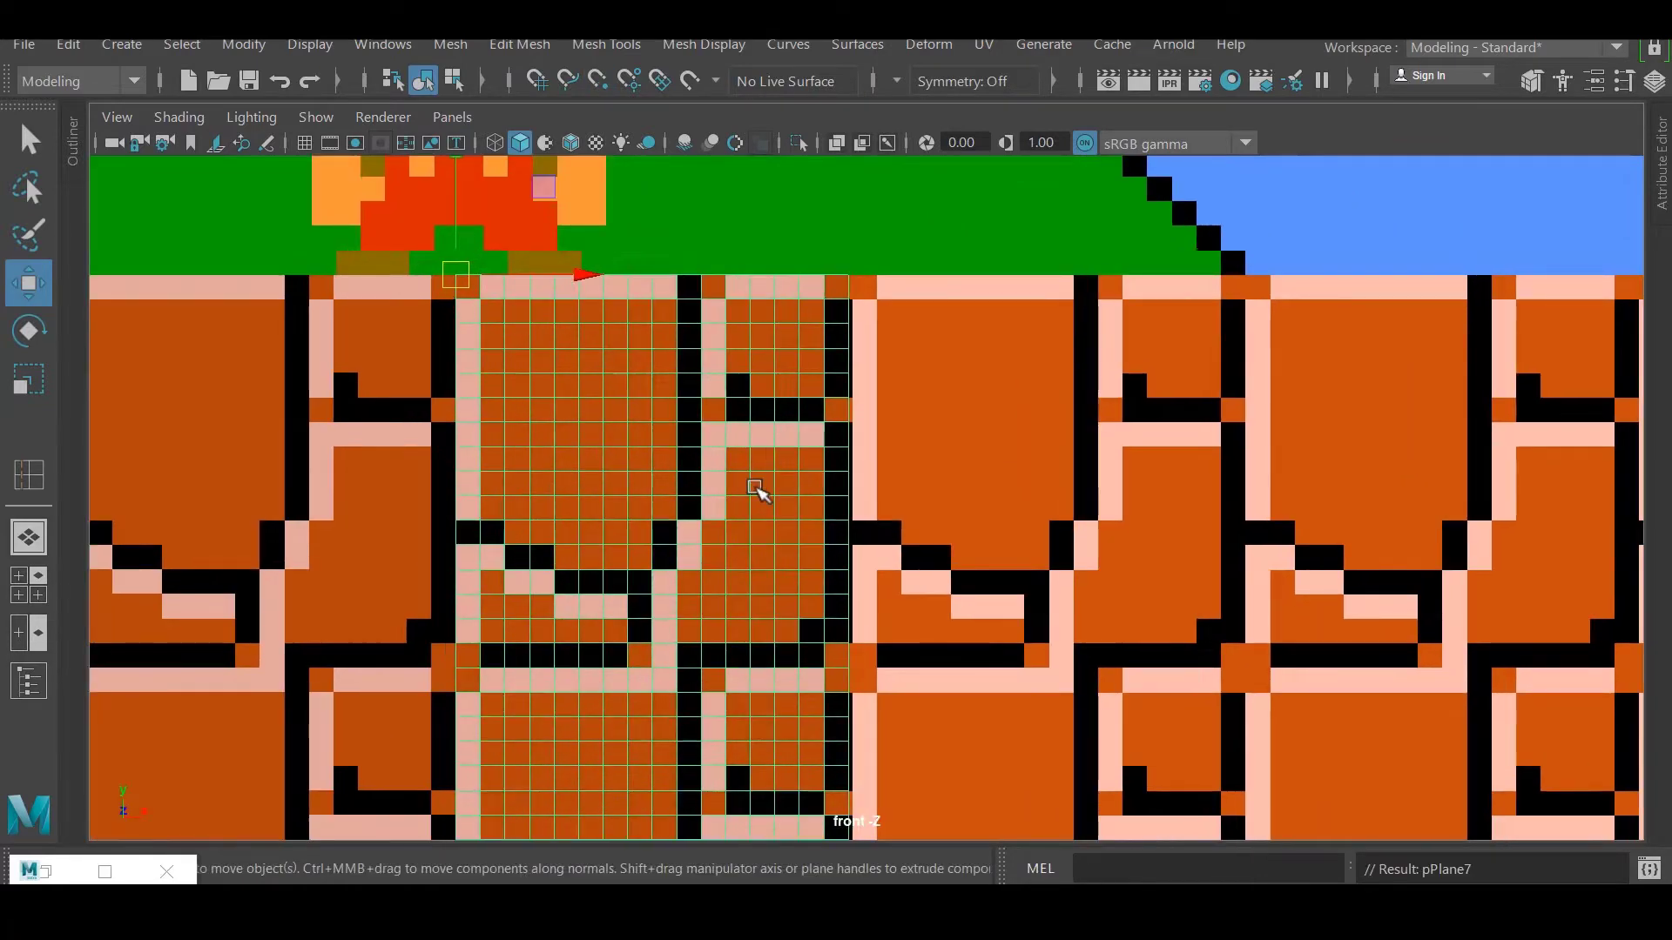
{"action": "key", "text": "ctrl+d"}
{"action": "middle_click_drag", "start_coordinate": [757, 489], "coordinate": [868, 283]}
{"action": "key", "text": "v"}
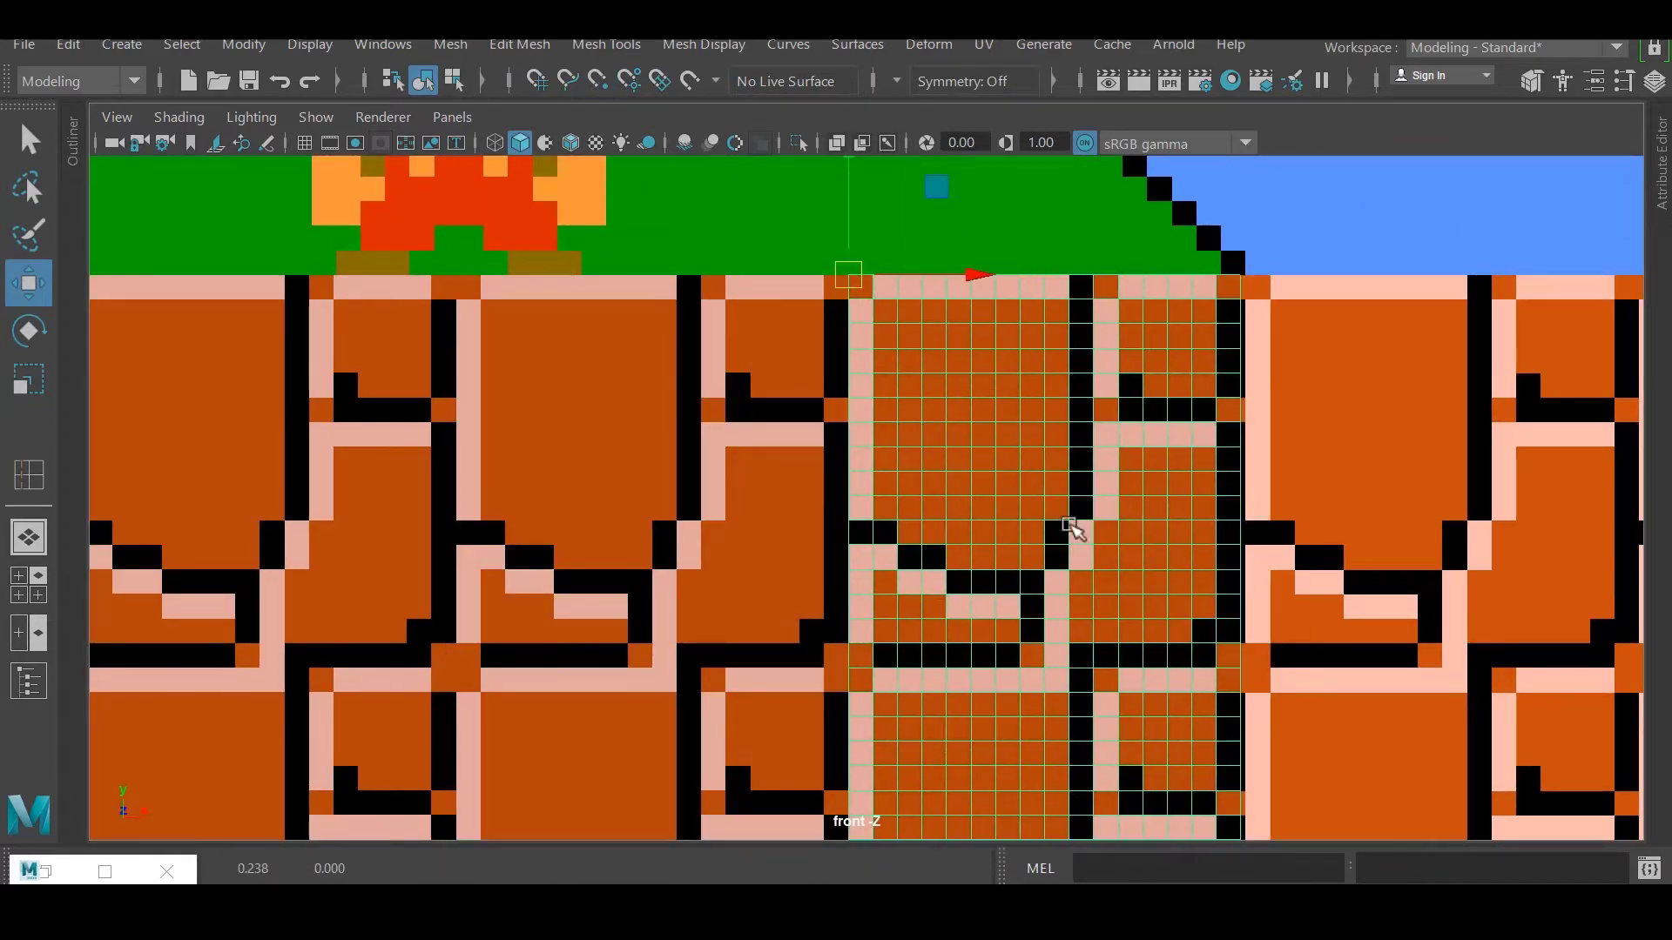
{"action": "scroll", "coordinate": [880, 548], "scroll_direction": "down", "scroll_amount": 6}
{"action": "scroll", "coordinate": [940, 571], "scroll_direction": "up", "scroll_amount": 5}
{"action": "middle_click_drag", "start_coordinate": [941, 571], "coordinate": [566, 525]}
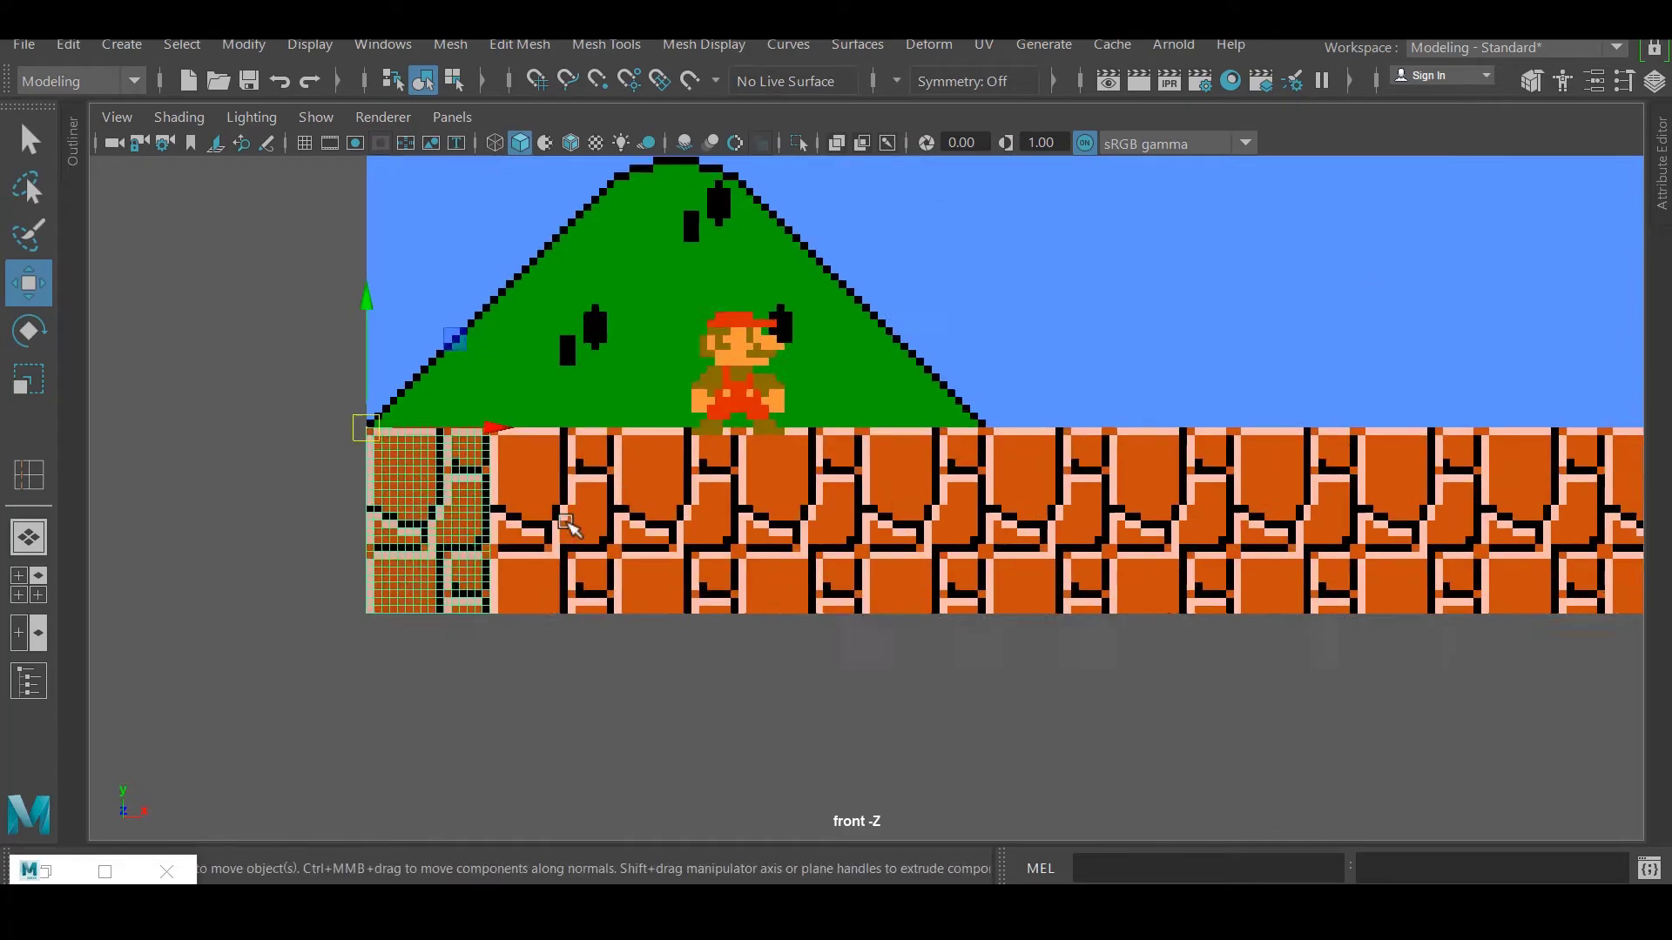
Fit the tile plane's width to the reference tile by setting its Scale X to 0.339 in the Channel Box.
{"action": "scroll", "coordinate": [566, 525], "scroll_direction": "up", "scroll_amount": 10}
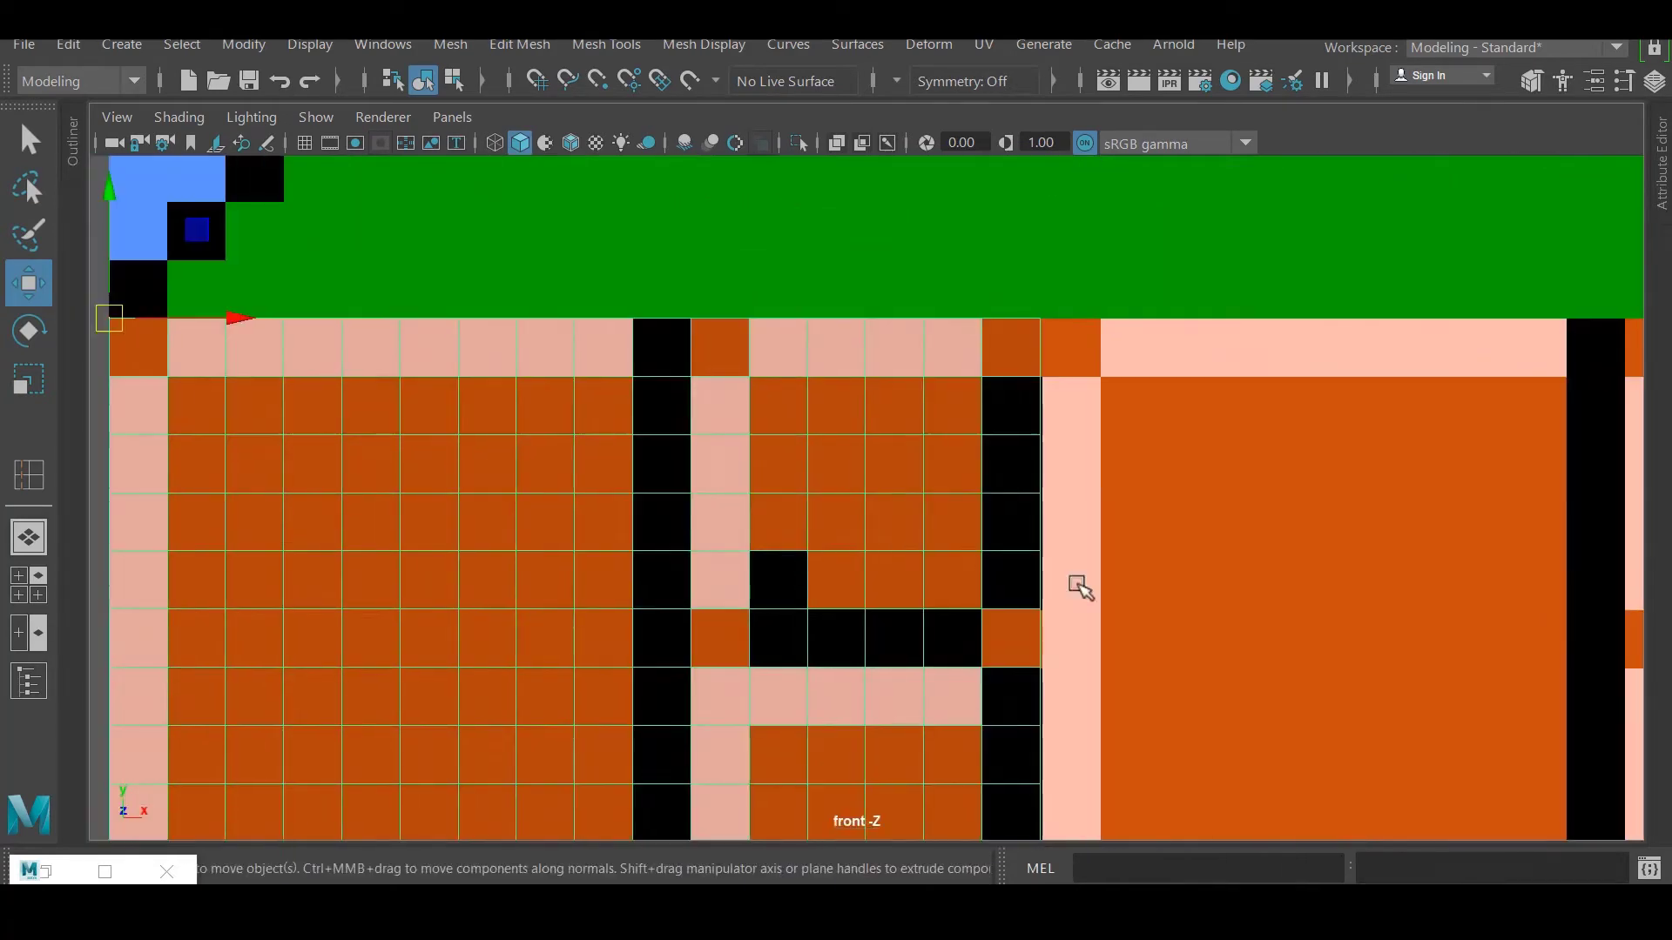
{"action": "middle_click_drag", "start_coordinate": [1080, 588], "coordinate": [1182, 588], "text": "alt"}
{"action": "key", "text": "r"}
{"action": "left_click_drag", "start_coordinate": [324, 320], "coordinate": [339, 325]}
{"action": "scroll", "coordinate": [1652, 194], "scroll_direction": "up", "scroll_amount": 2}
{"action": "left_click", "coordinate": [1654, 81]}
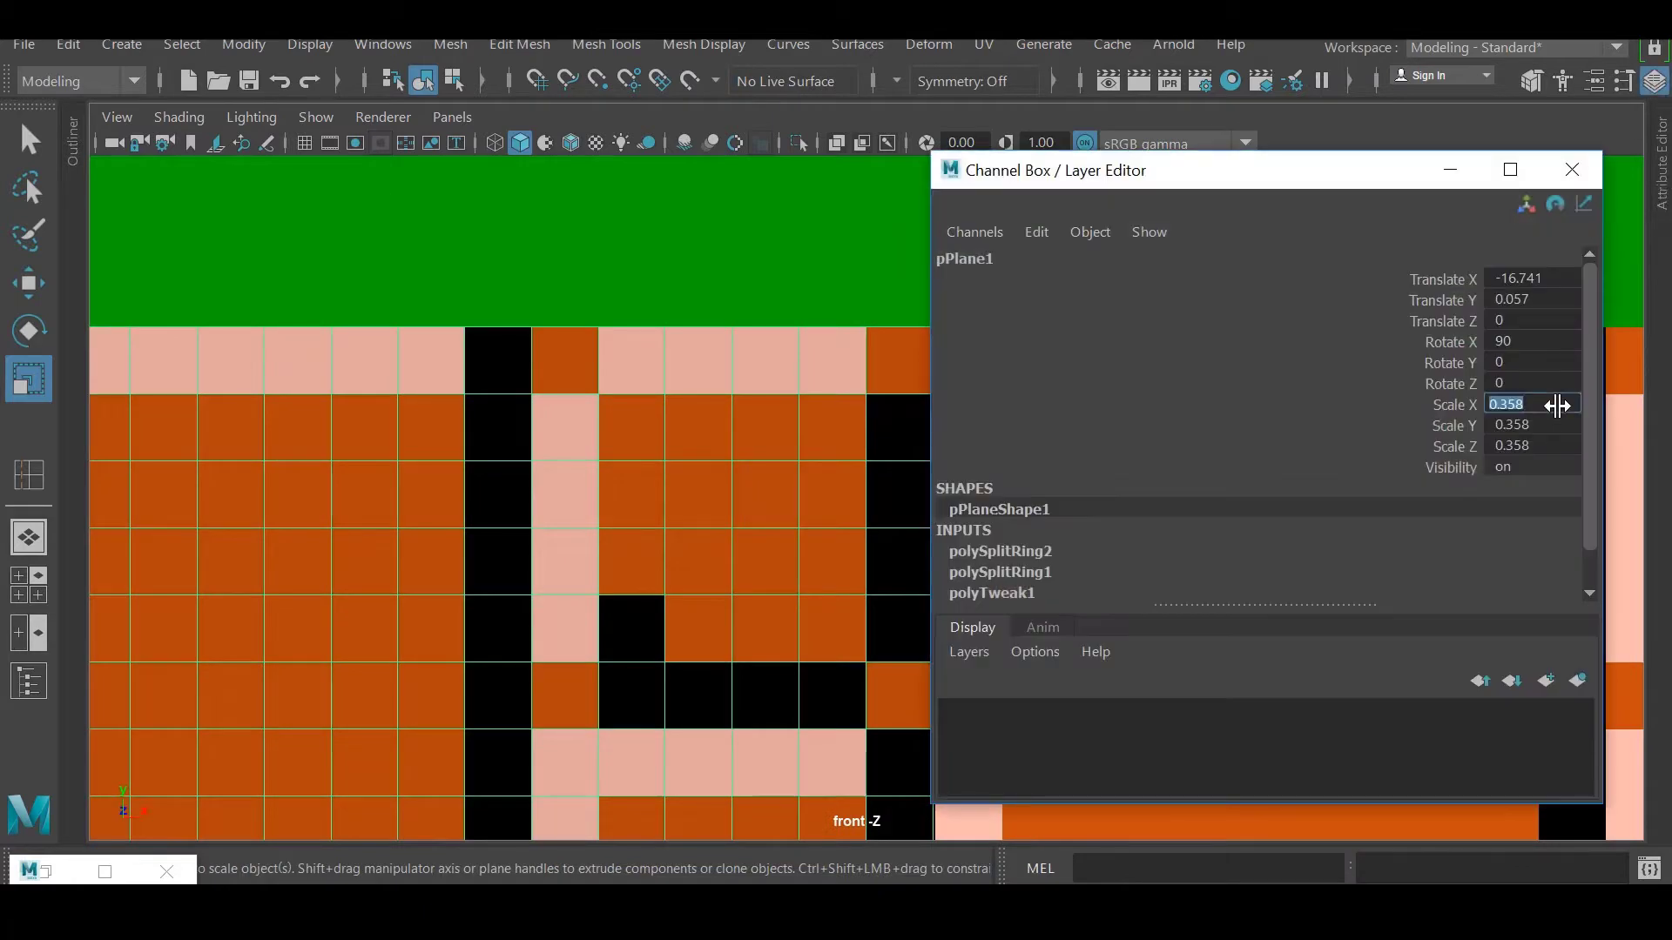
{"action": "type", "text": "6"}
{"action": "key", "text": "Return"}
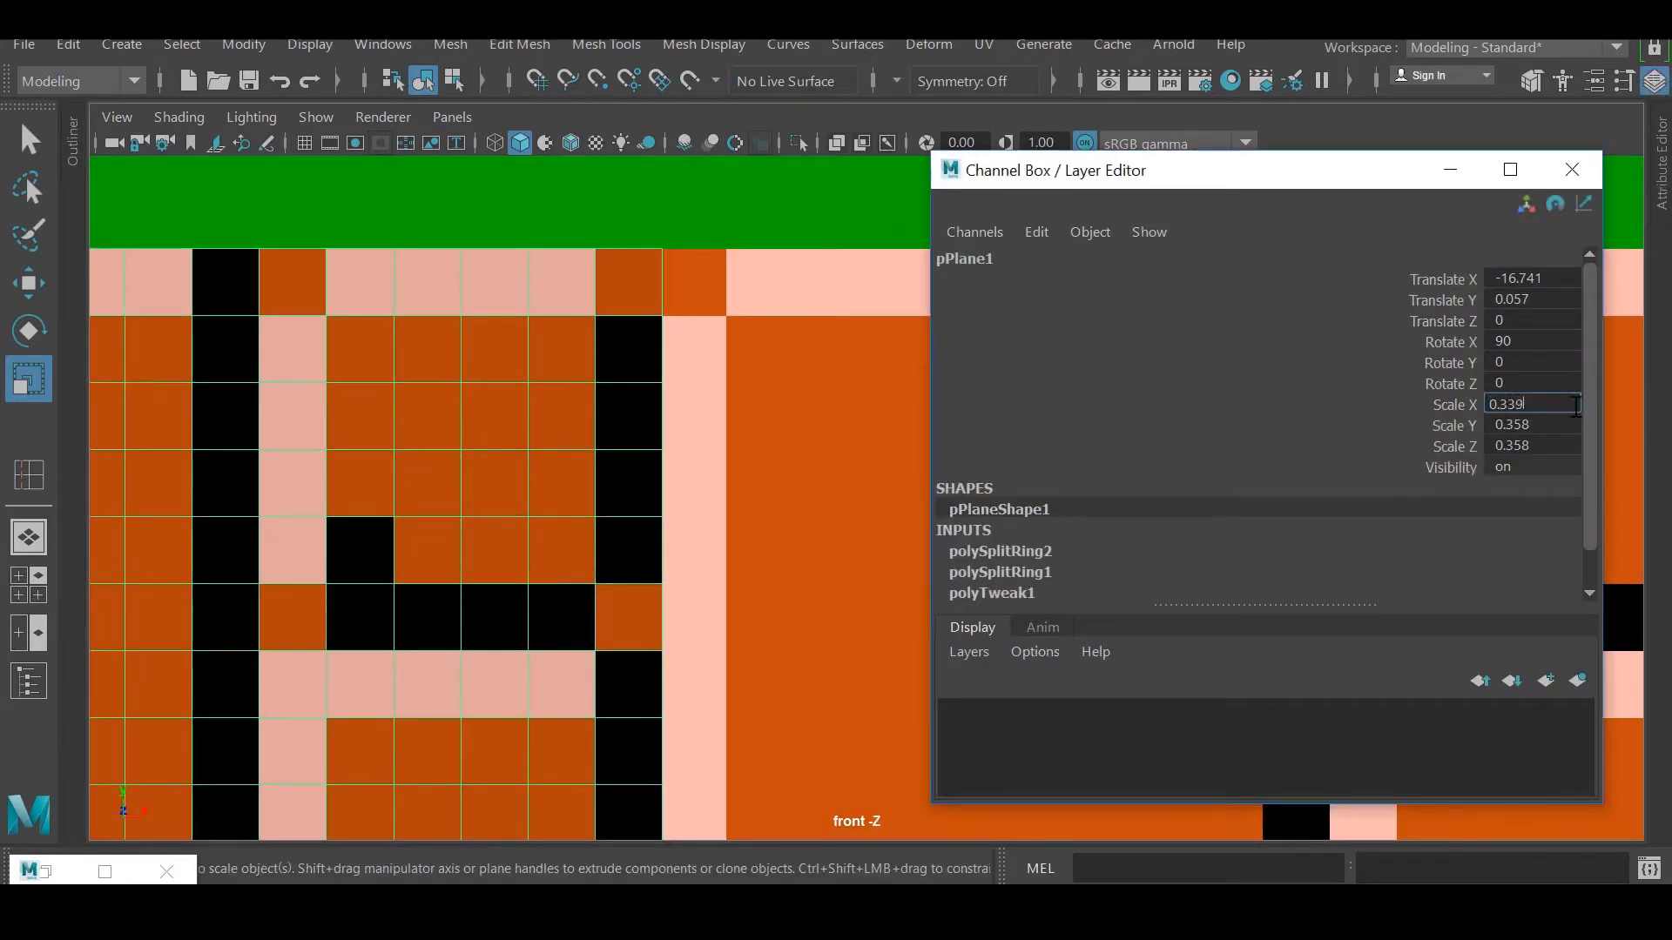
{"action": "key", "text": "Return"}
{"action": "left_click", "coordinate": [1449, 170]}
{"action": "scroll", "coordinate": [813, 512], "scroll_direction": "down", "scroll_amount": 10}
{"action": "scroll", "coordinate": [837, 571], "scroll_direction": "up", "scroll_amount": 2}
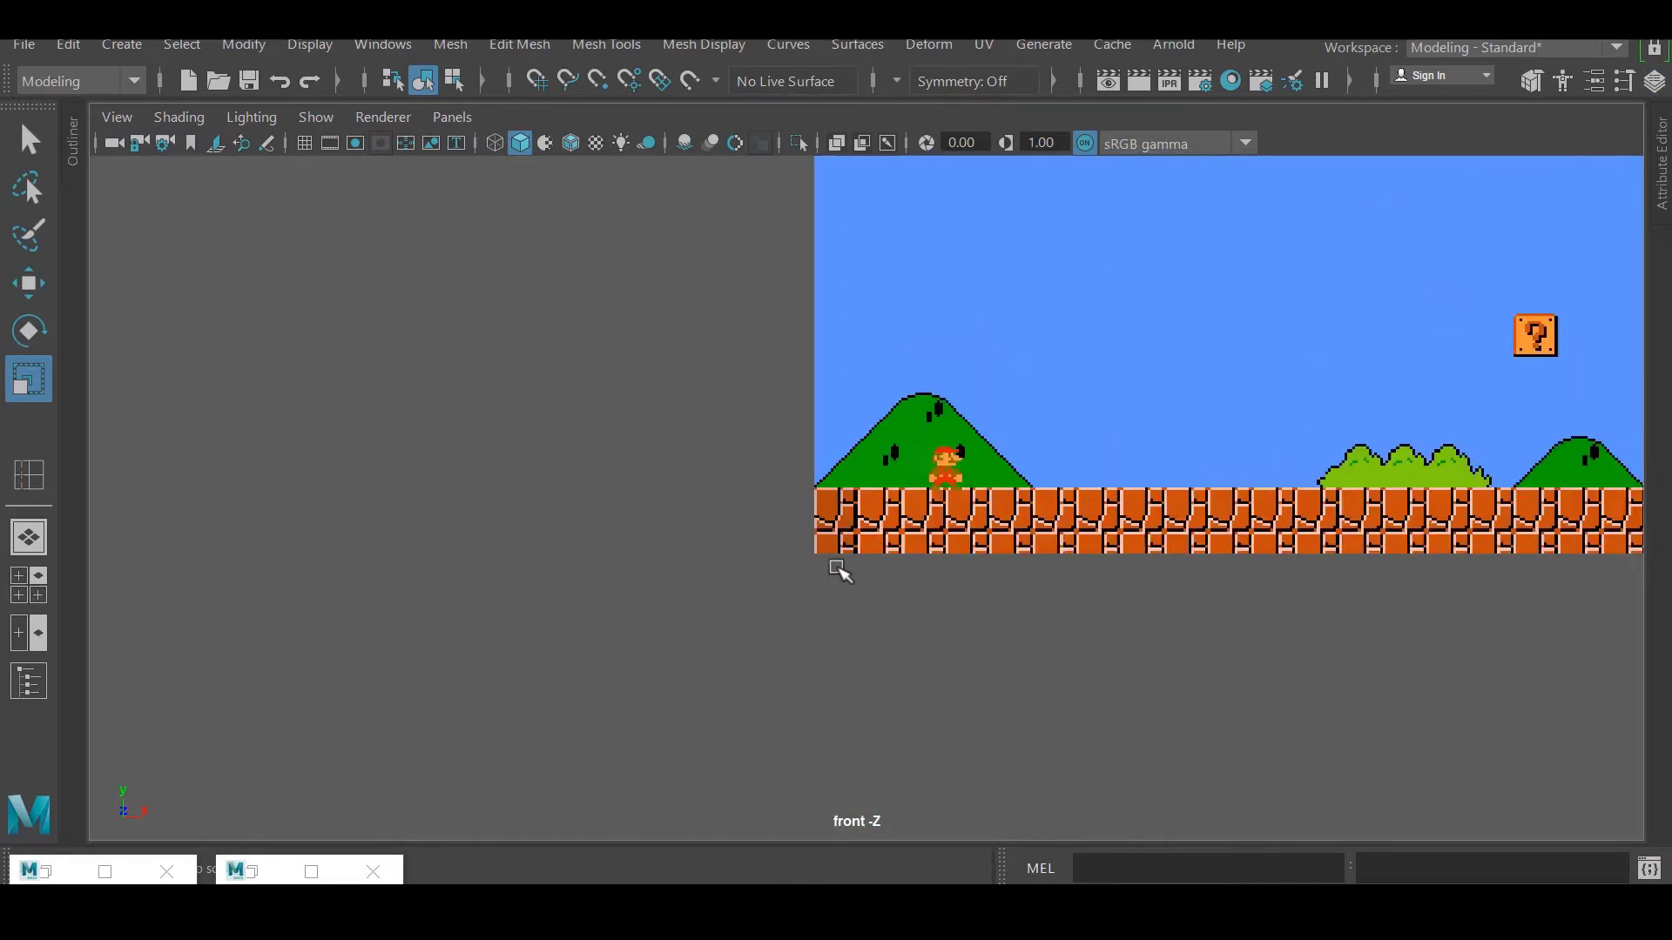
Try duplicating the rescaled tile and vertex-snapping the copies side by side over the reference ground.
{"action": "scroll", "coordinate": [838, 571], "scroll_direction": "up", "scroll_amount": 6}
{"action": "left_click", "coordinate": [748, 616]}
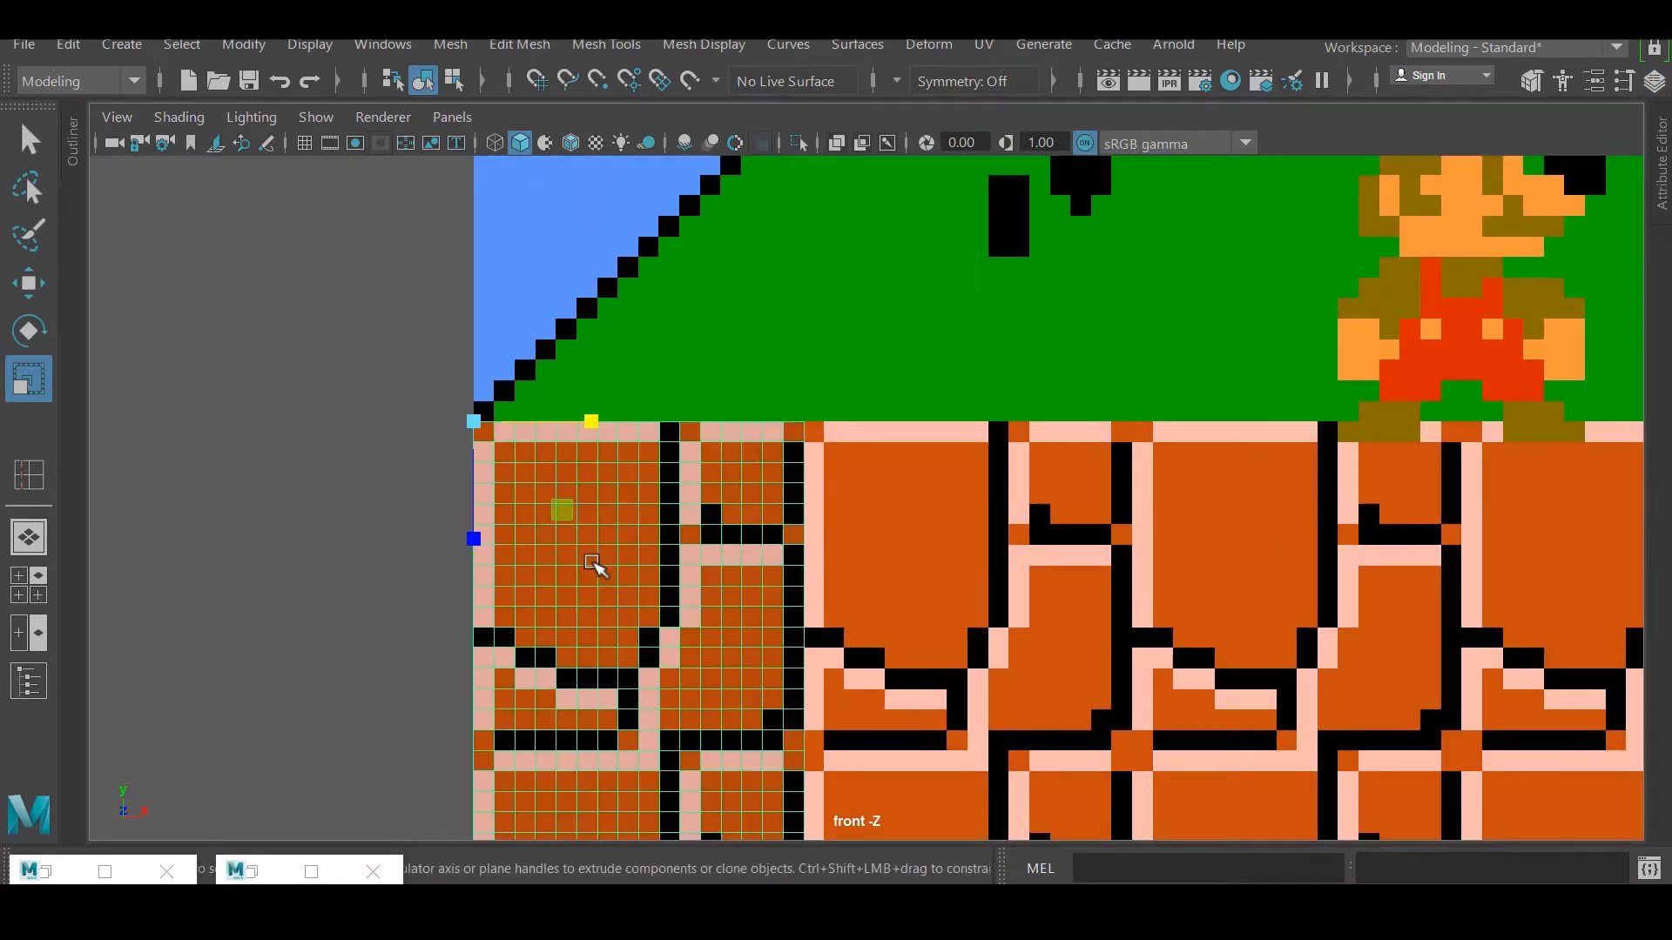
{"action": "left_click_drag", "start_coordinate": [570, 417], "coordinate": [993, 462]}
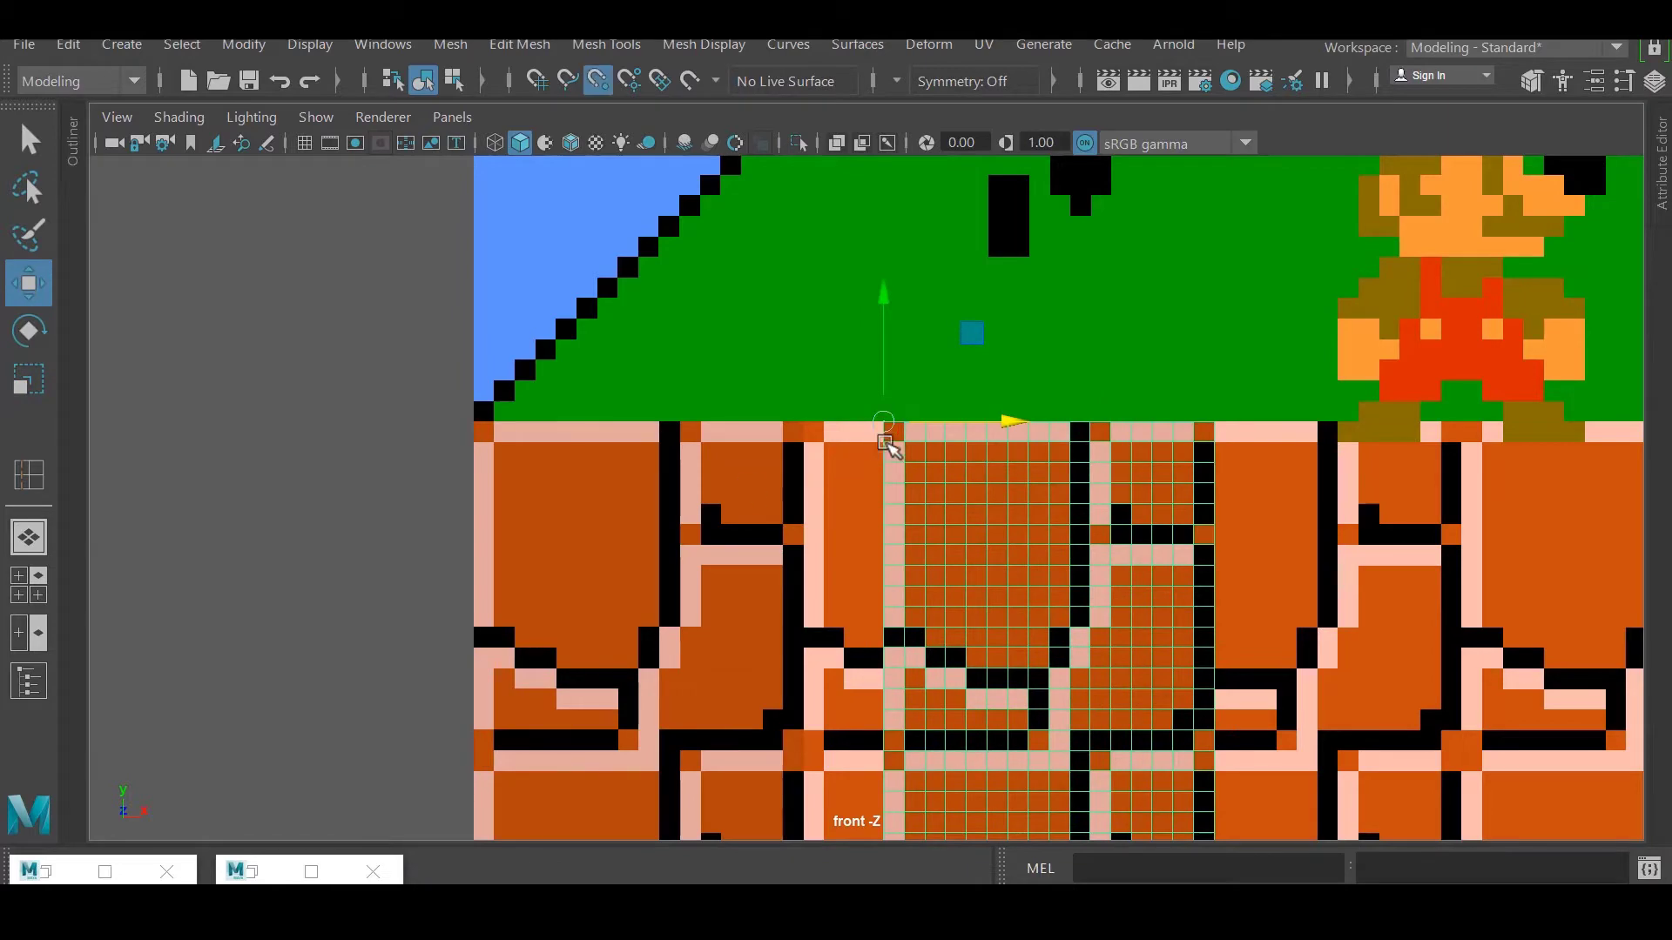
{"action": "left_click_drag", "start_coordinate": [889, 445], "coordinate": [1428, 435]}
{"action": "scroll", "coordinate": [851, 429], "scroll_direction": "down", "scroll_amount": 8}
{"action": "scroll", "coordinate": [564, 553], "scroll_direction": "up", "scroll_amount": 1}
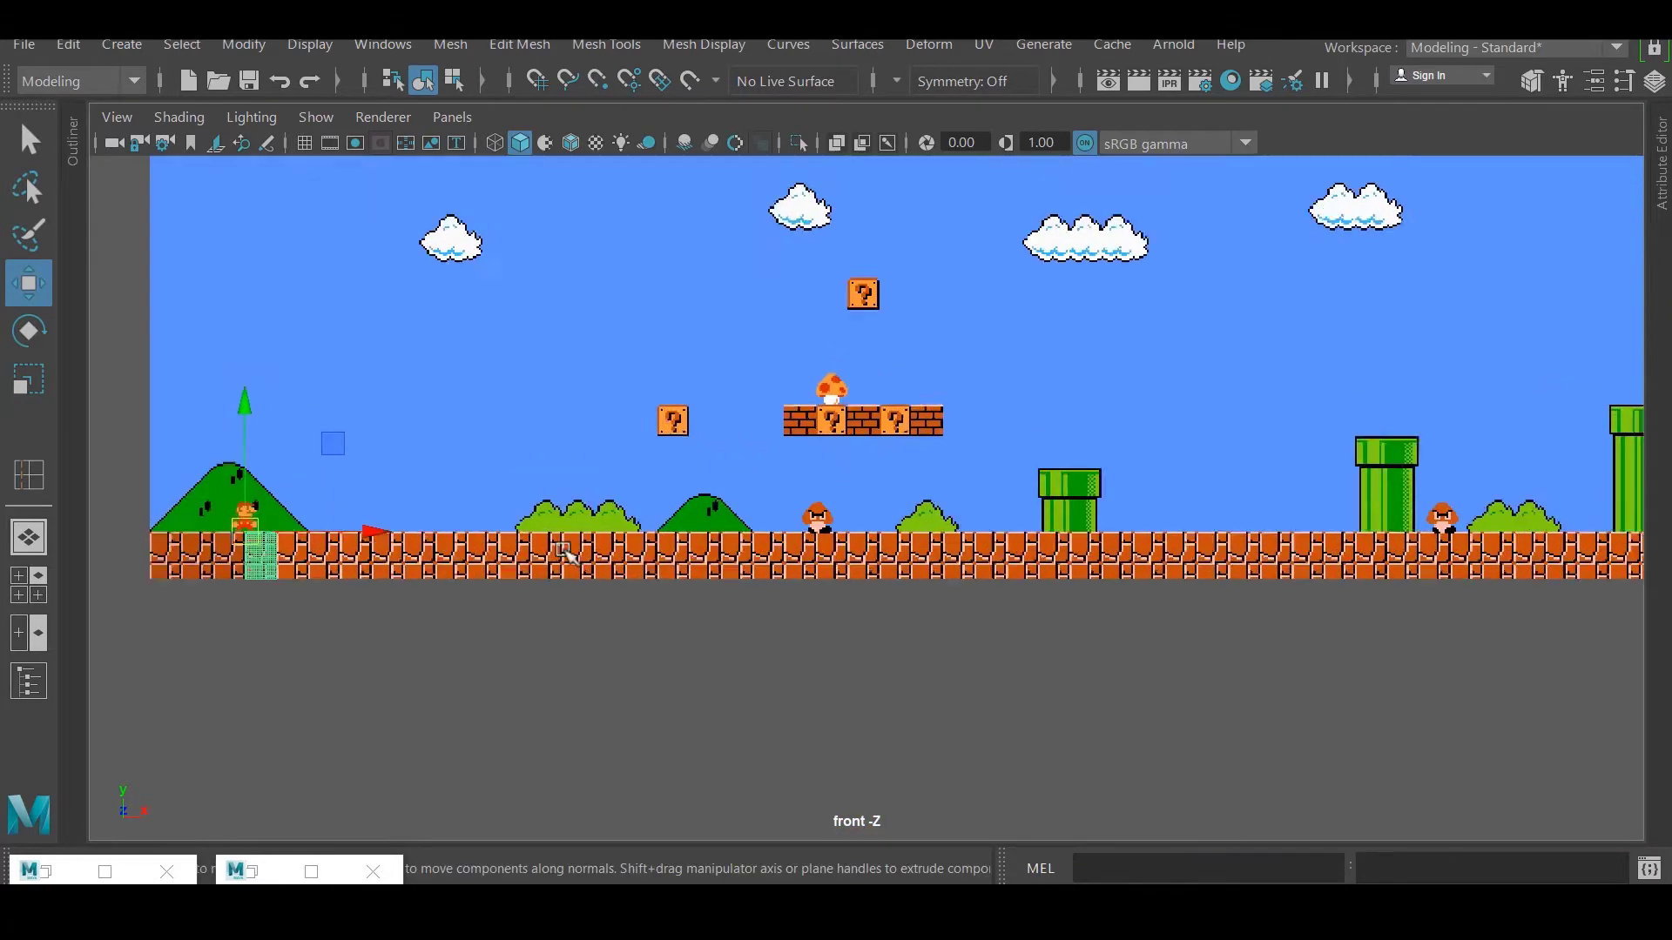
{"action": "scroll", "coordinate": [564, 553], "scroll_direction": "up", "scroll_amount": 6}
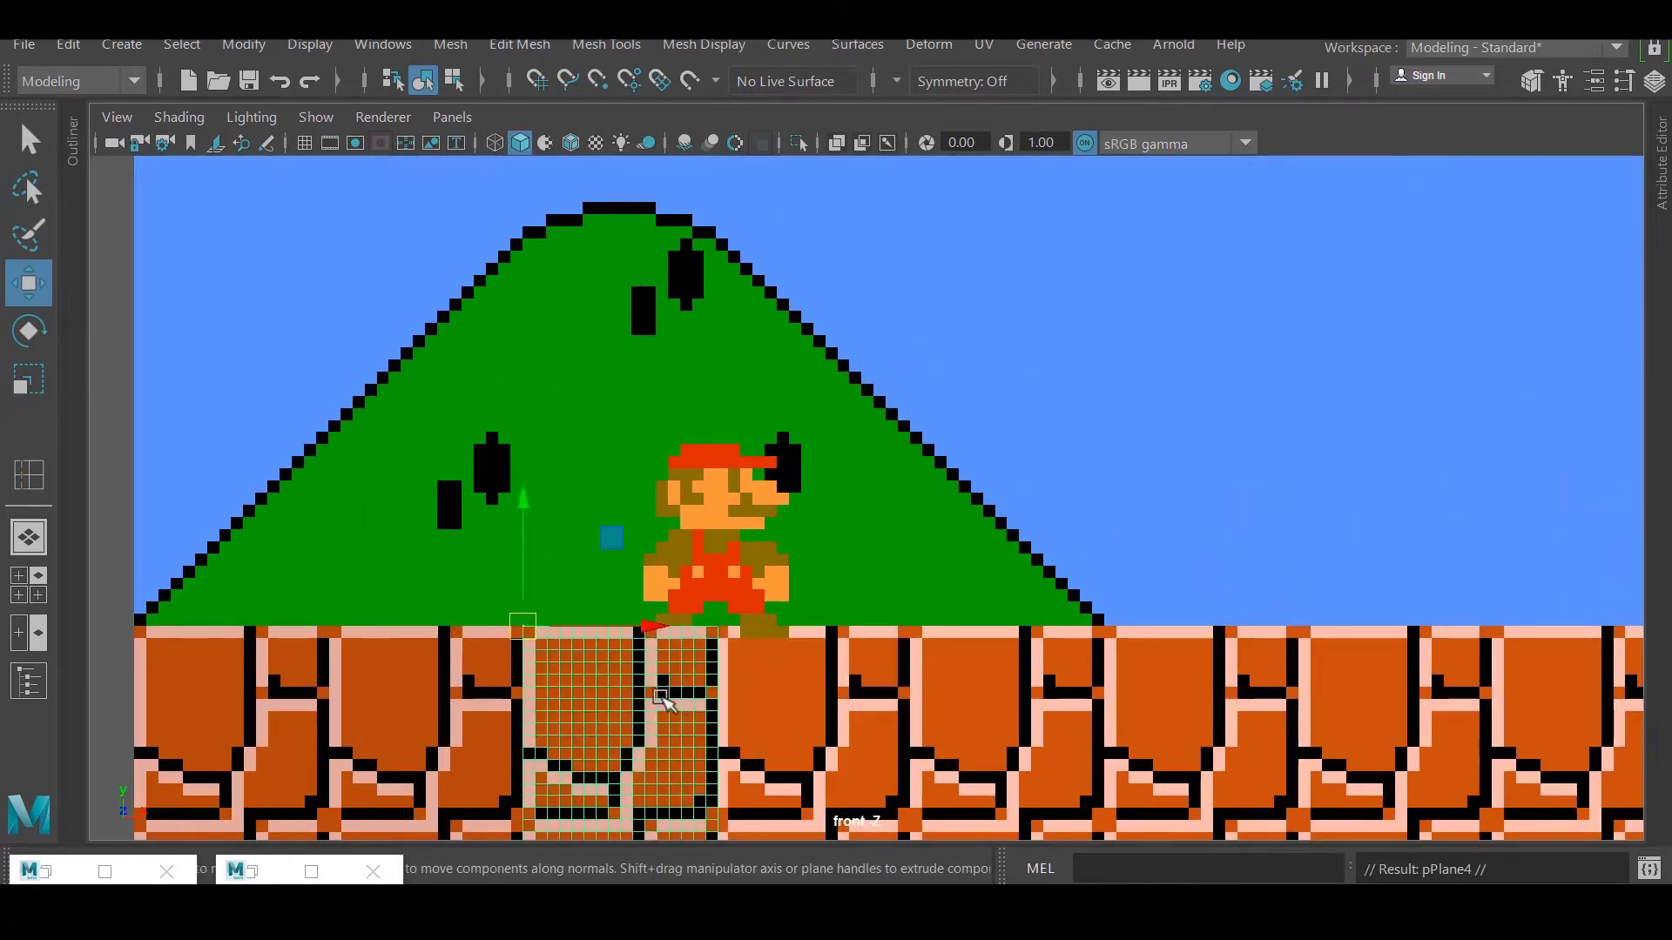
{"action": "middle_click_drag", "start_coordinate": [661, 696], "coordinate": [794, 634]}
{"action": "scroll", "coordinate": [814, 642], "scroll_direction": "down", "scroll_amount": 8}
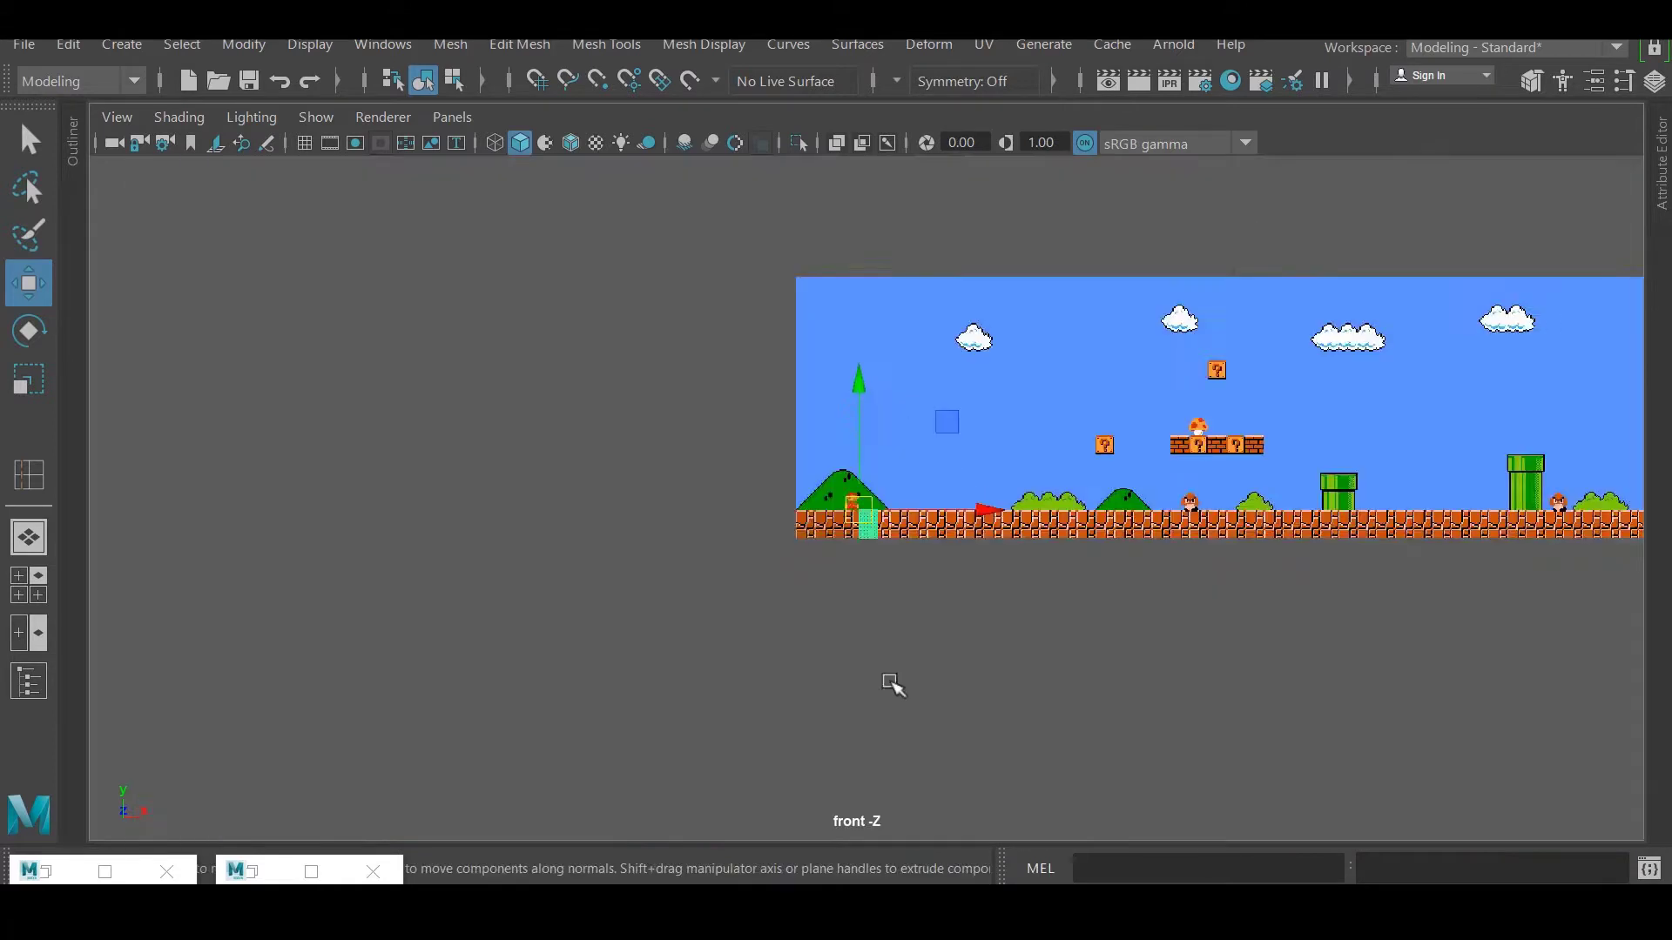
Move the tile plane just below the reference ground strip, aligned with the image's left edge.
{"action": "scroll", "coordinate": [891, 683], "scroll_direction": "up", "scroll_amount": 5}
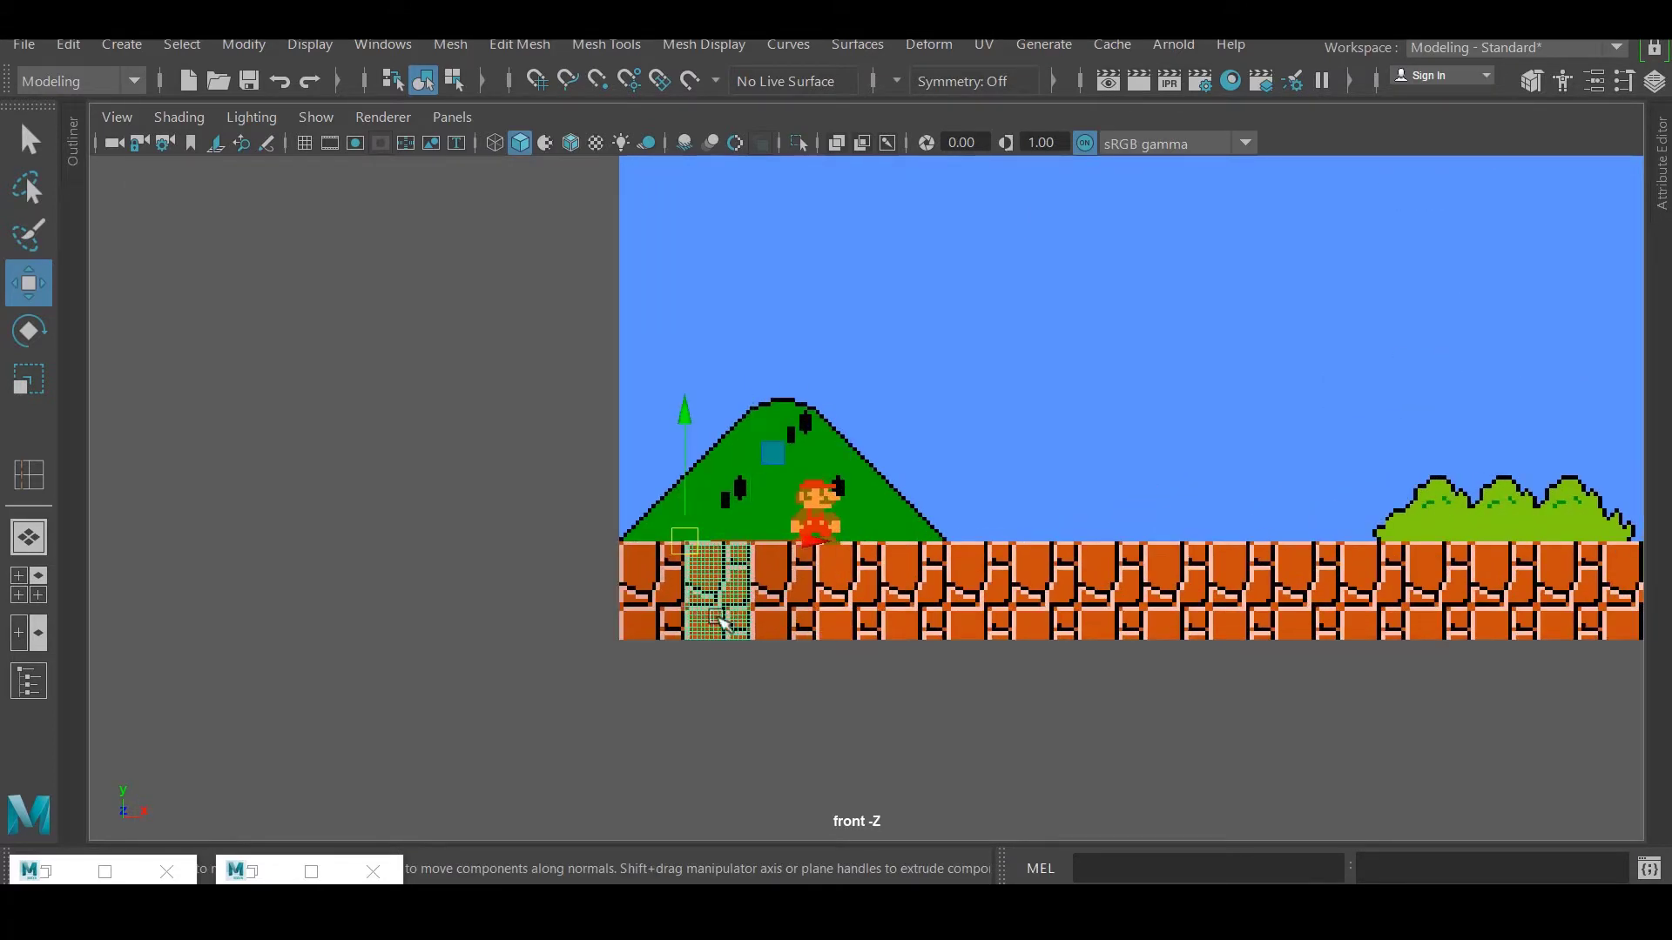
{"action": "middle_click_drag", "start_coordinate": [710, 600], "coordinate": [620, 575]}
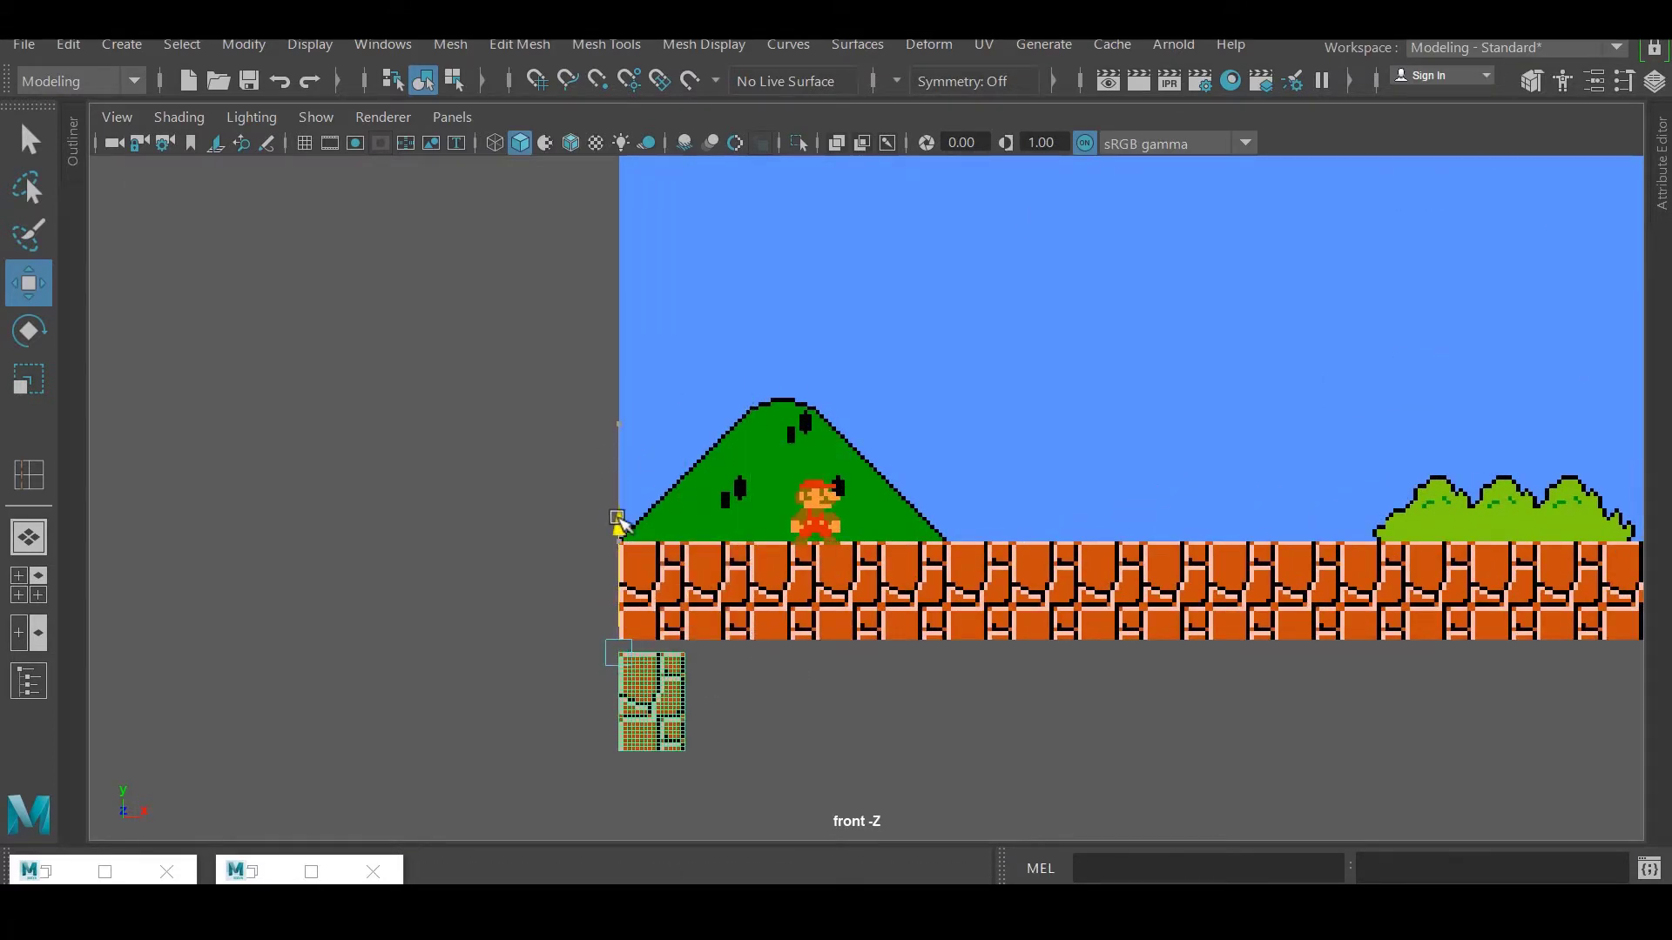
{"action": "scroll", "coordinate": [740, 775], "scroll_direction": "up", "scroll_amount": 4}
Duplicate the tile and snap the copy against its right edge to start a row of copies beneath the ground.
{"action": "key", "text": "ctrl+d"}
{"action": "middle_click_drag", "start_coordinate": [488, 558], "coordinate": [1026, 497]}
{"action": "key", "text": "ctrl+d"}
{"action": "key", "text": "ctrl+d"}
{"action": "scroll", "coordinate": [1121, 620], "scroll_direction": "down", "scroll_amount": 5}
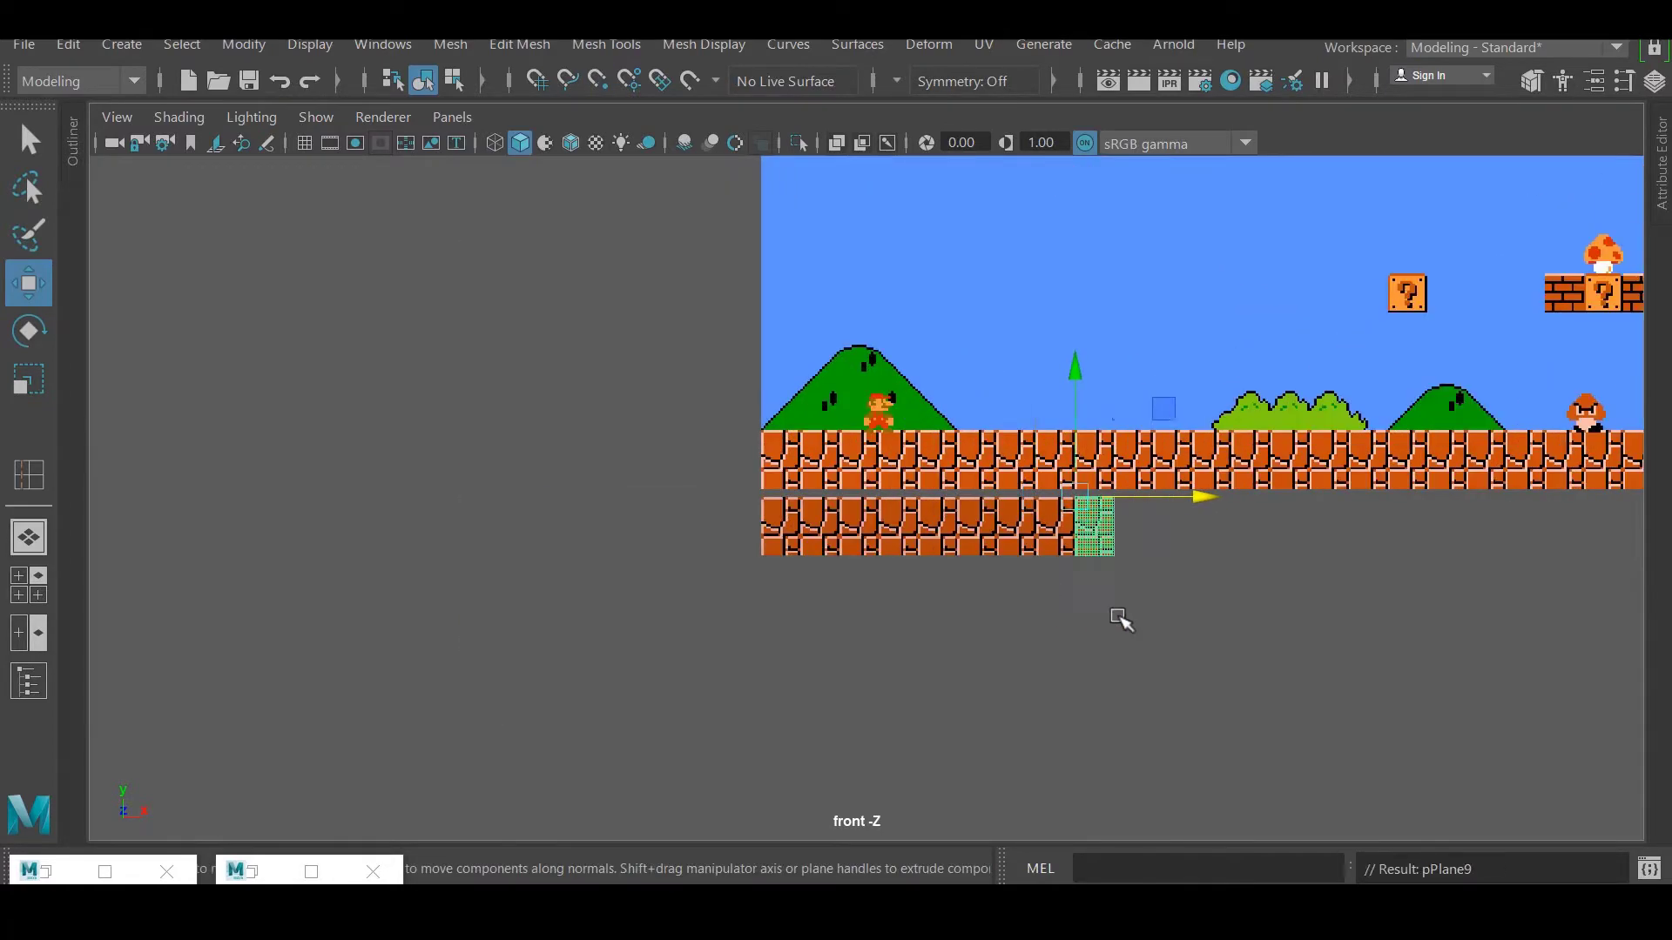
Repeat the duplicate-with-offset of the ground tile until the row of copies runs beneath the entire reference level.
{"action": "key", "text": "shift+d"}
{"action": "key", "text": "shift+d"}
{"action": "key", "text": "shift+d"}
{"action": "key", "text": "shift+d"}
{"action": "key", "text": "shift+d"}
{"action": "key", "text": "shift+d"}
{"action": "key", "text": "shift+d"}
{"action": "key", "text": "shift+d"}
{"action": "key", "text": "shift+d"}
{"action": "key", "text": "shift+d"}
{"action": "key", "text": "shift+d"}
{"action": "key", "text": "shift+d"}
{"action": "middle_click_drag", "start_coordinate": [1122, 620], "coordinate": [635, 687], "text": "alt"}
{"action": "scroll", "coordinate": [763, 702], "scroll_direction": "down", "scroll_amount": 5}
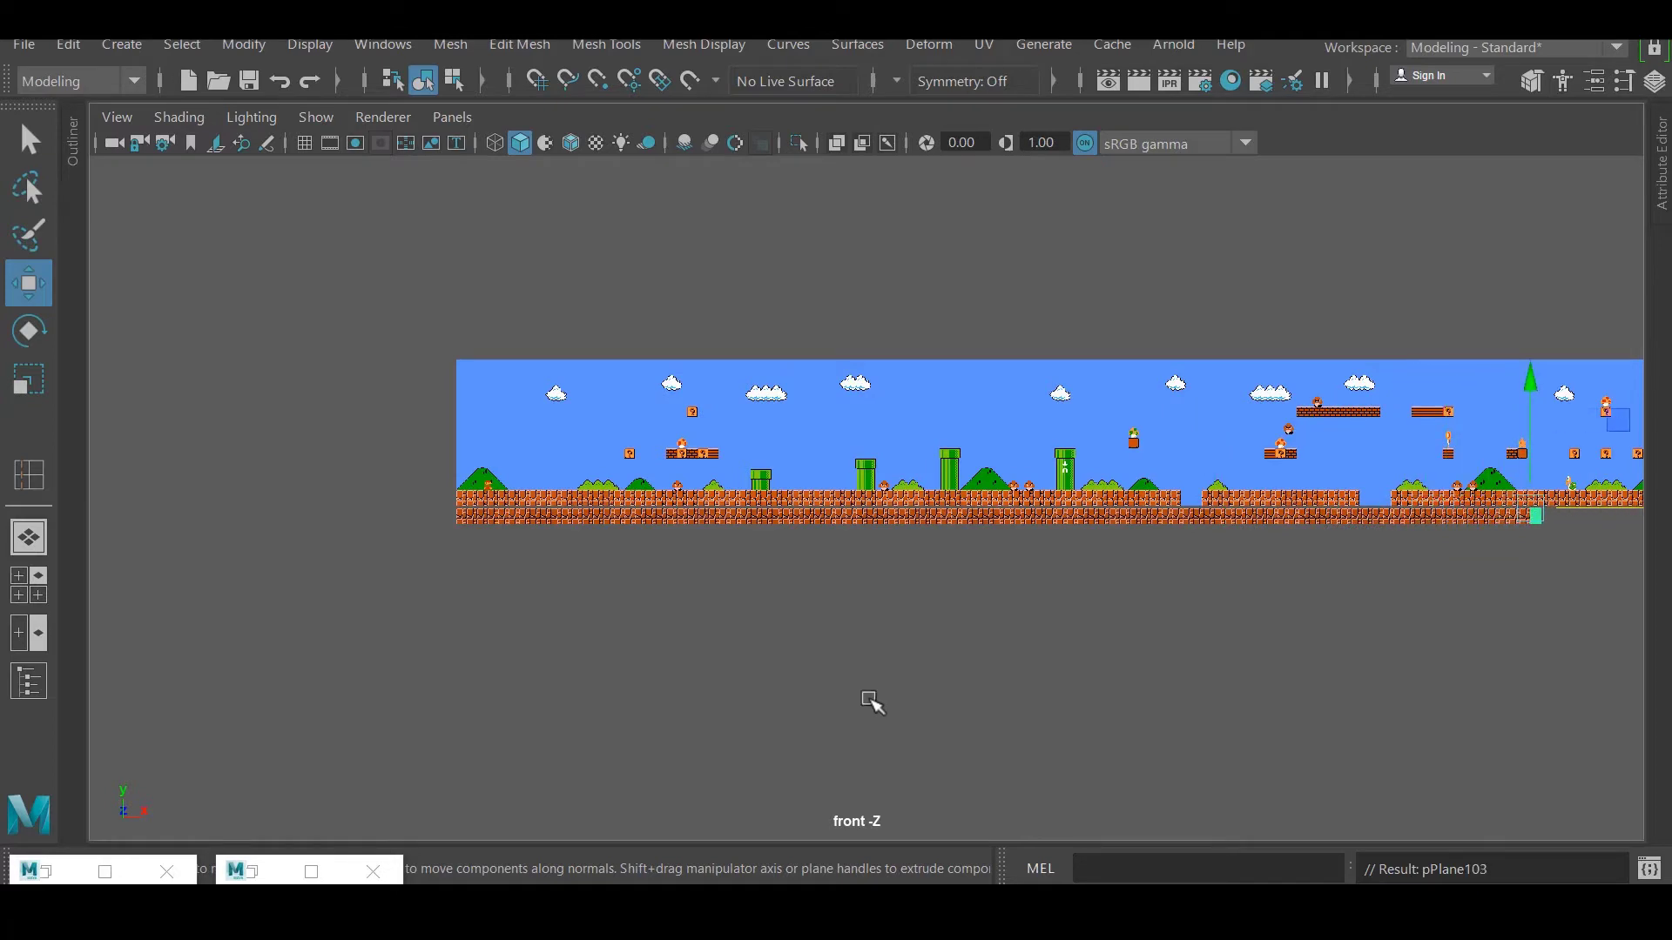
{"action": "key", "text": "shift+d"}
{"action": "scroll", "coordinate": [1037, 645], "scroll_direction": "down", "scroll_amount": 5}
{"action": "middle_click_drag", "start_coordinate": [1037, 646], "coordinate": [426, 640], "text": "alt"}
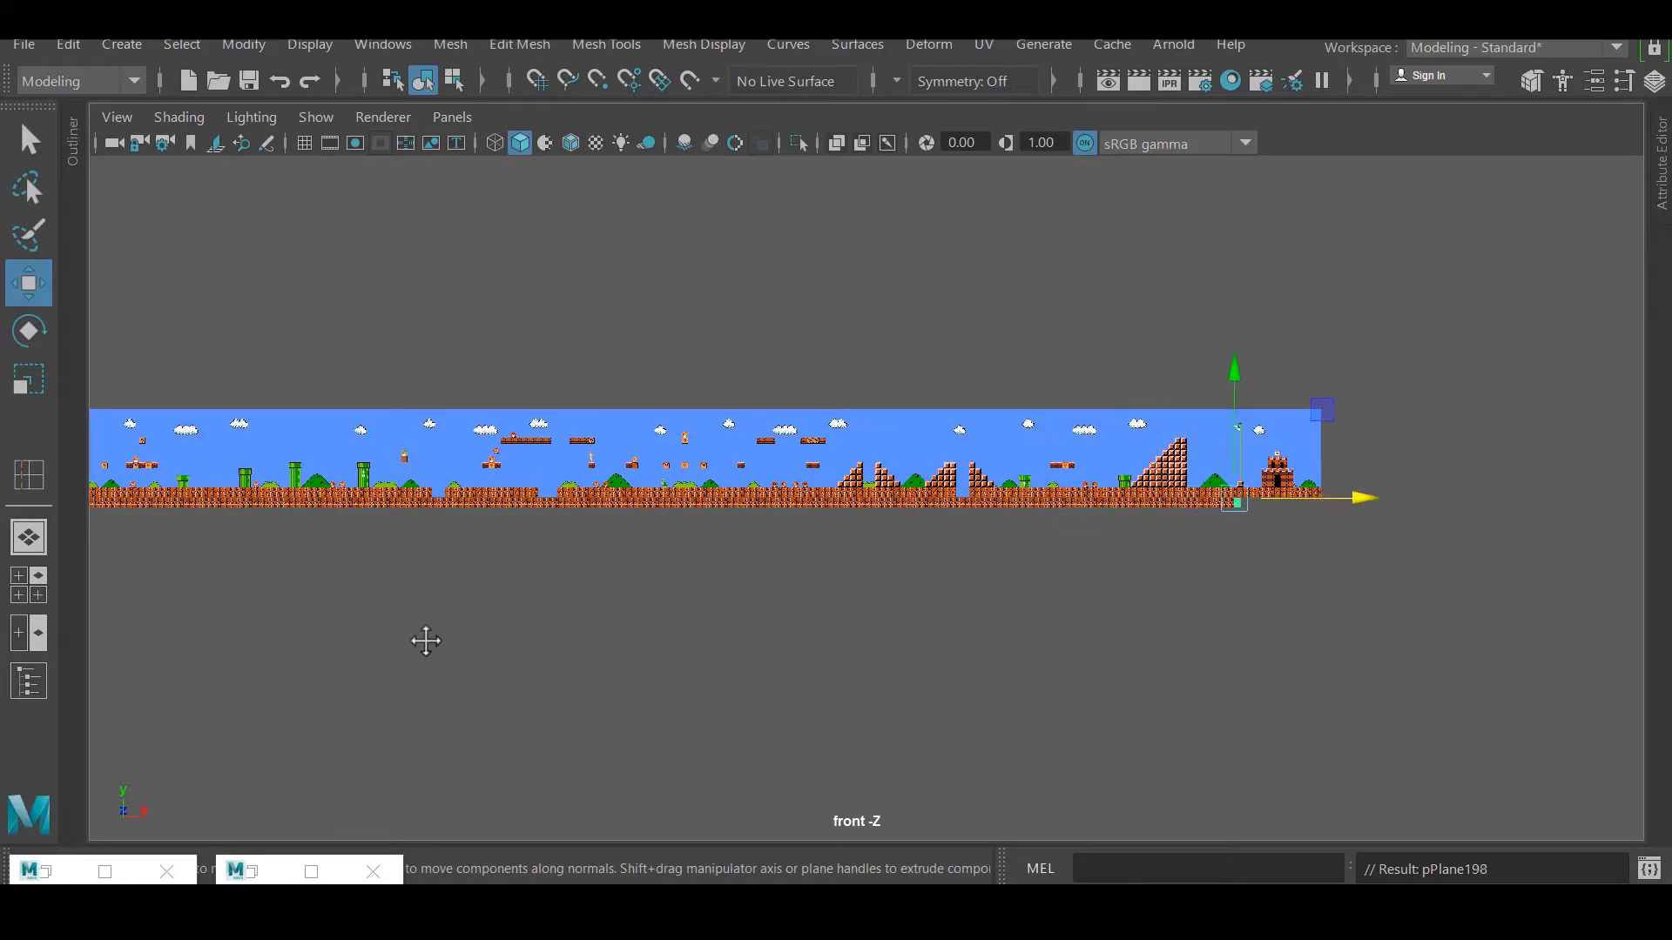
{"action": "middle_click_drag", "start_coordinate": [426, 641], "coordinate": [1042, 589], "text": "alt"}
{"action": "scroll", "coordinate": [656, 533], "scroll_direction": "up", "scroll_amount": 10}
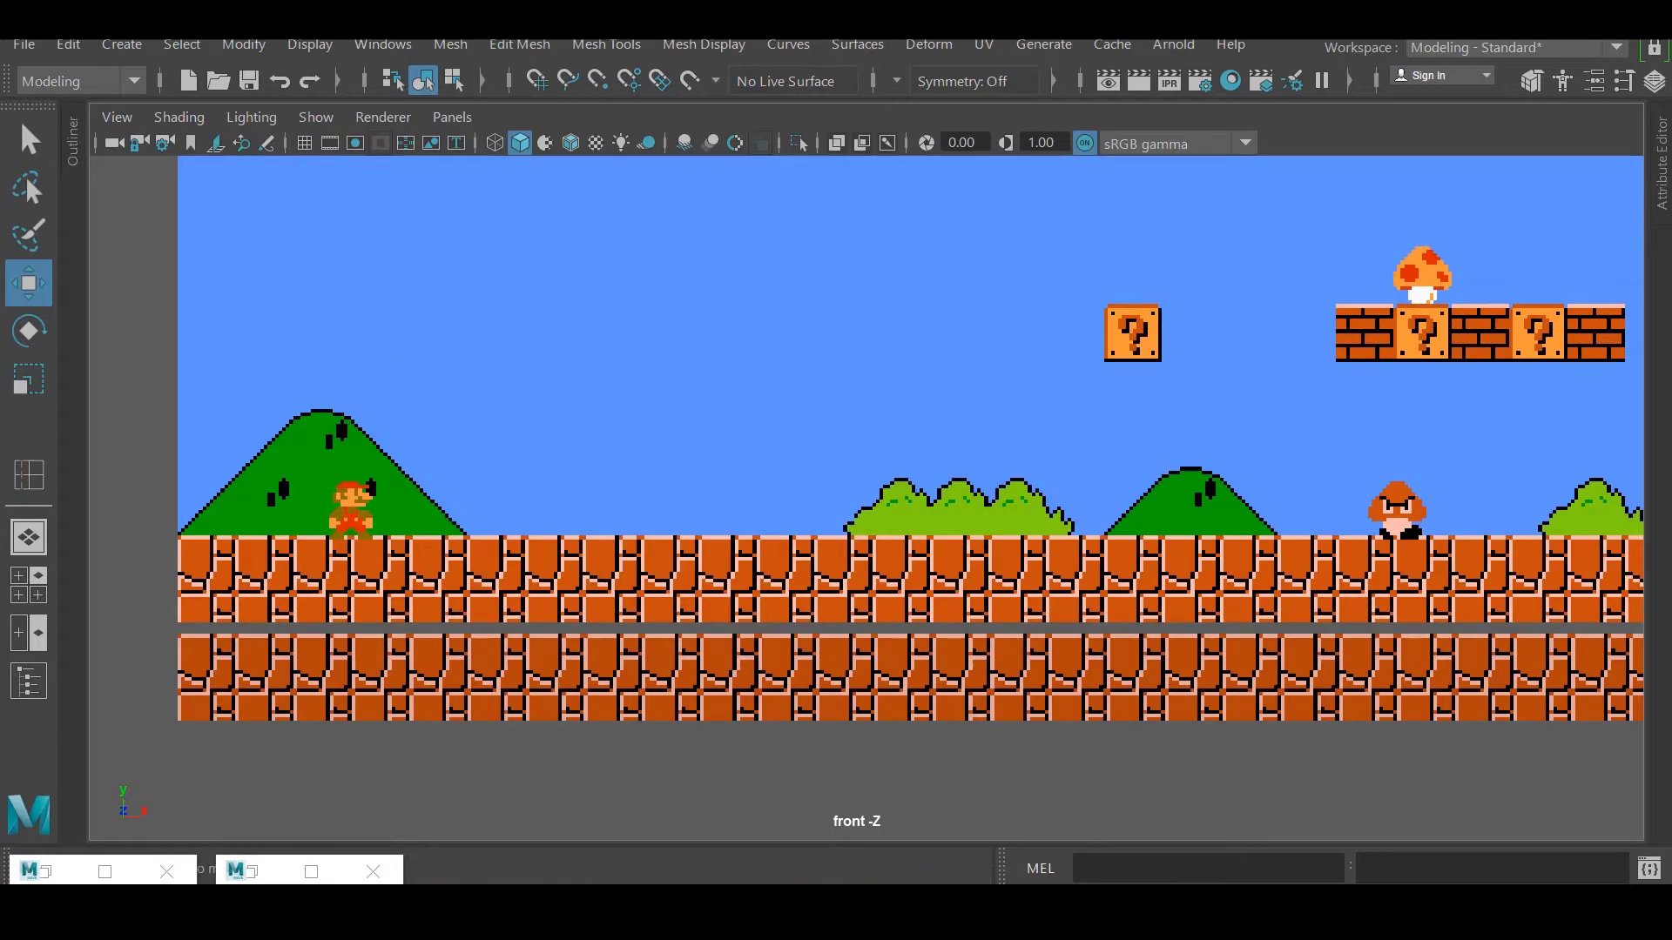
Create a new polygon plane, bring it near the level's first question blocks and turn on X-ray shading.
{"action": "scroll", "coordinate": [892, 649], "scroll_direction": "down", "scroll_amount": 5}
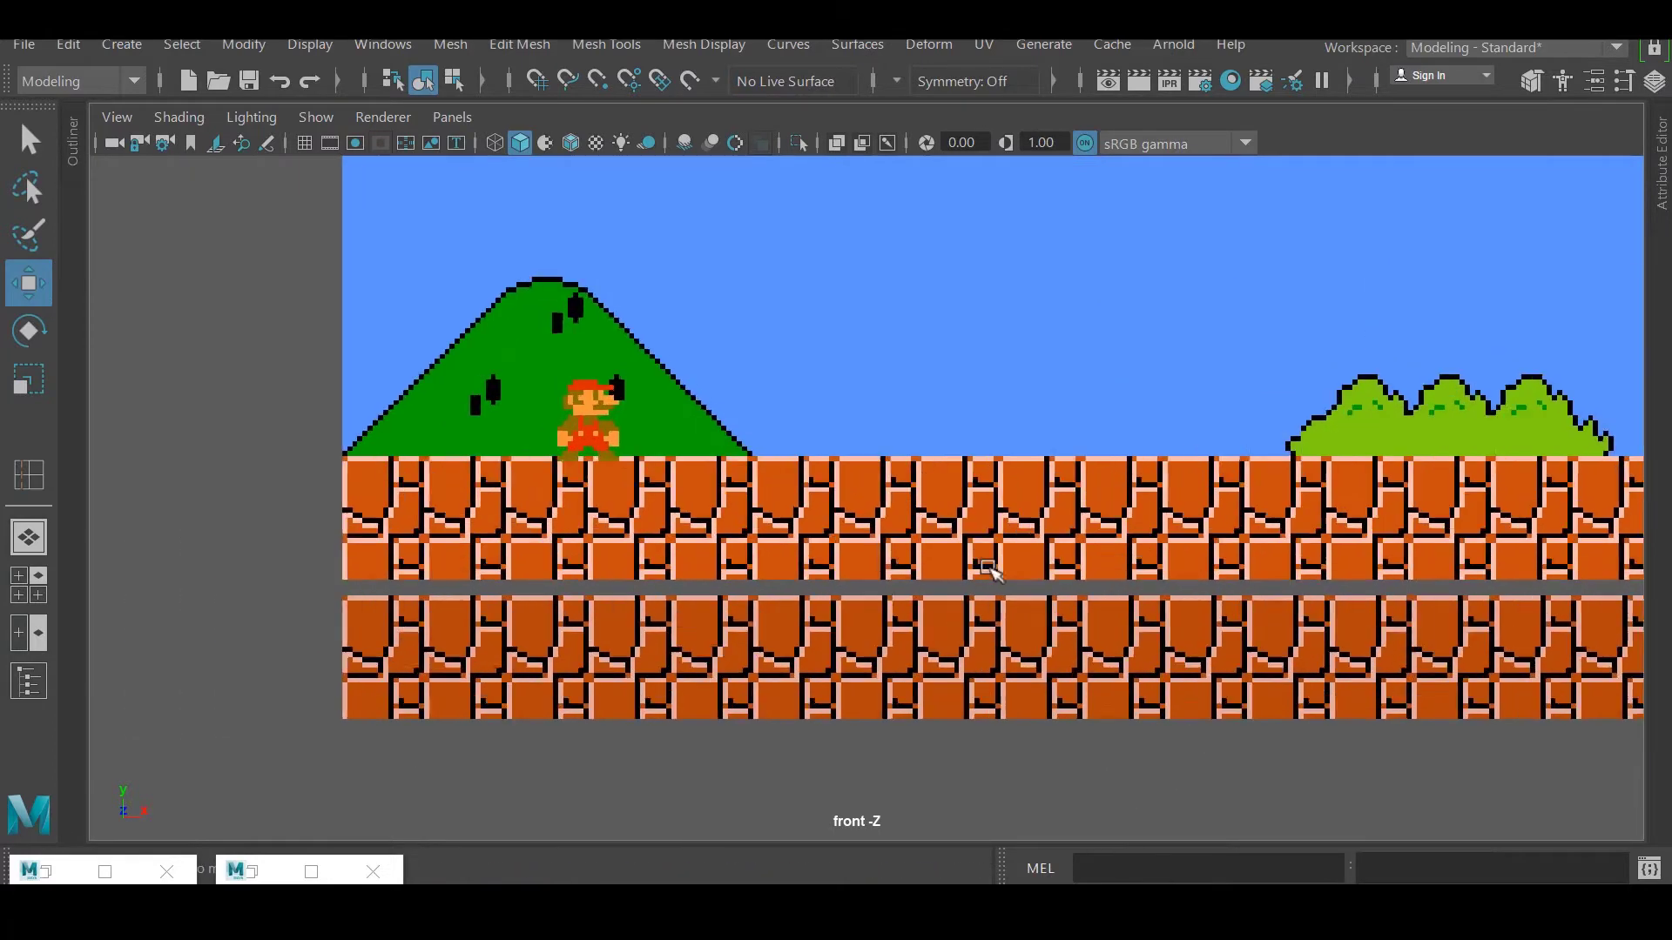
{"action": "scroll", "coordinate": [847, 497], "scroll_direction": "up", "scroll_amount": 8}
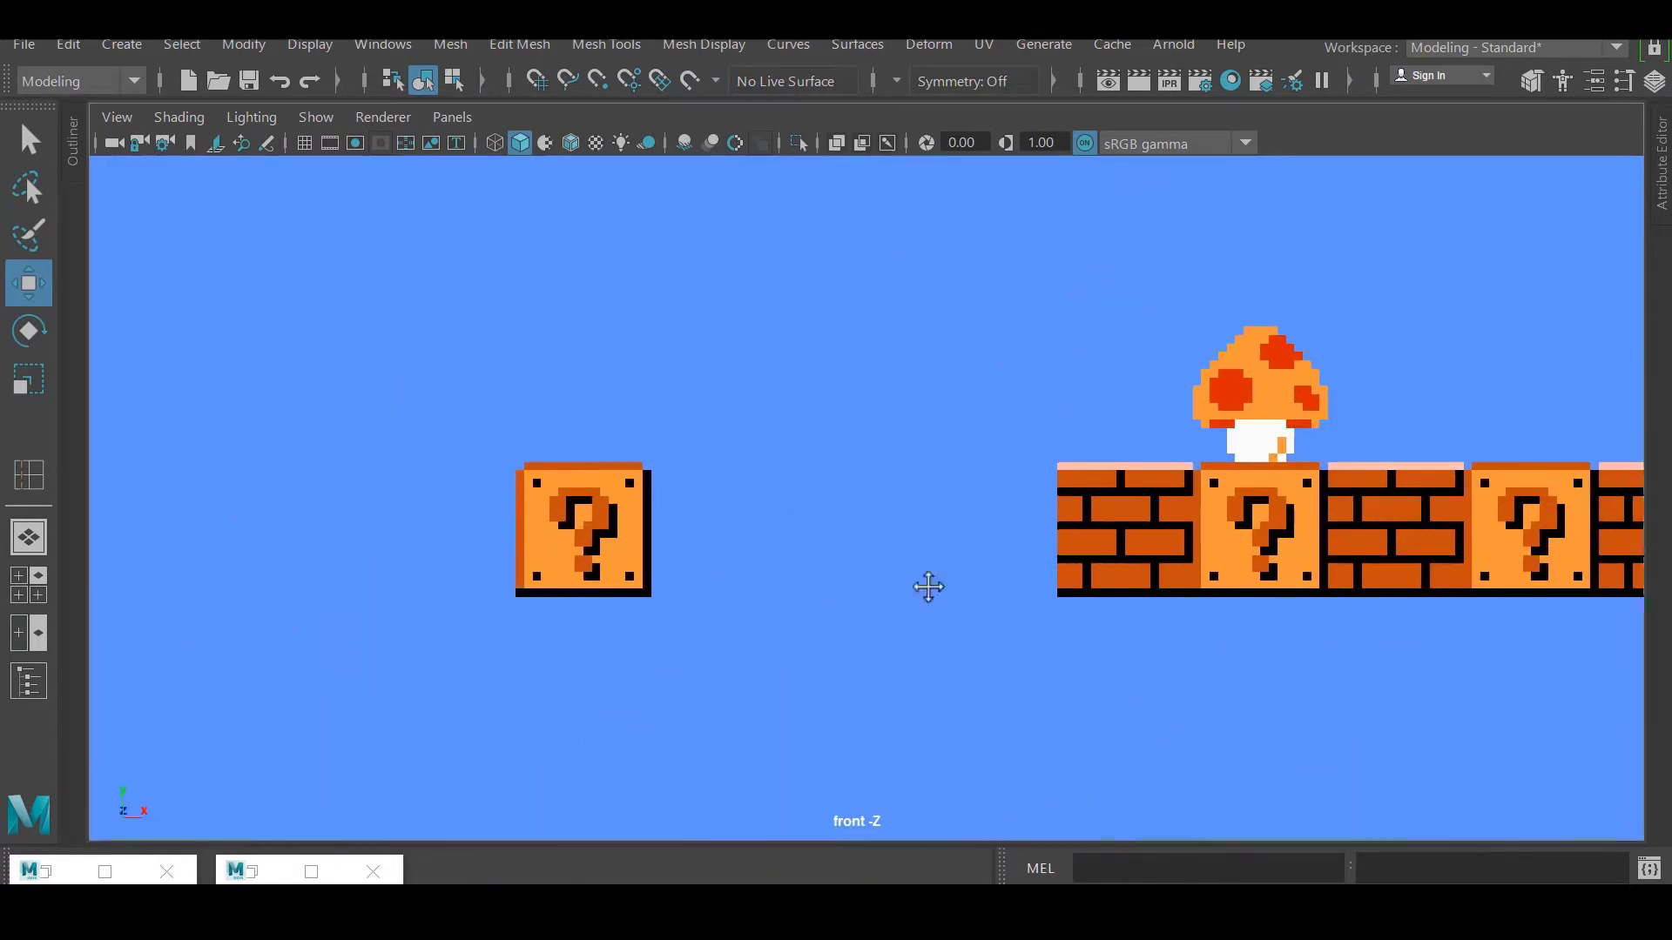
{"action": "left_click", "coordinate": [122, 44]}
{"action": "mouse_move", "coordinate": [348, 163]}
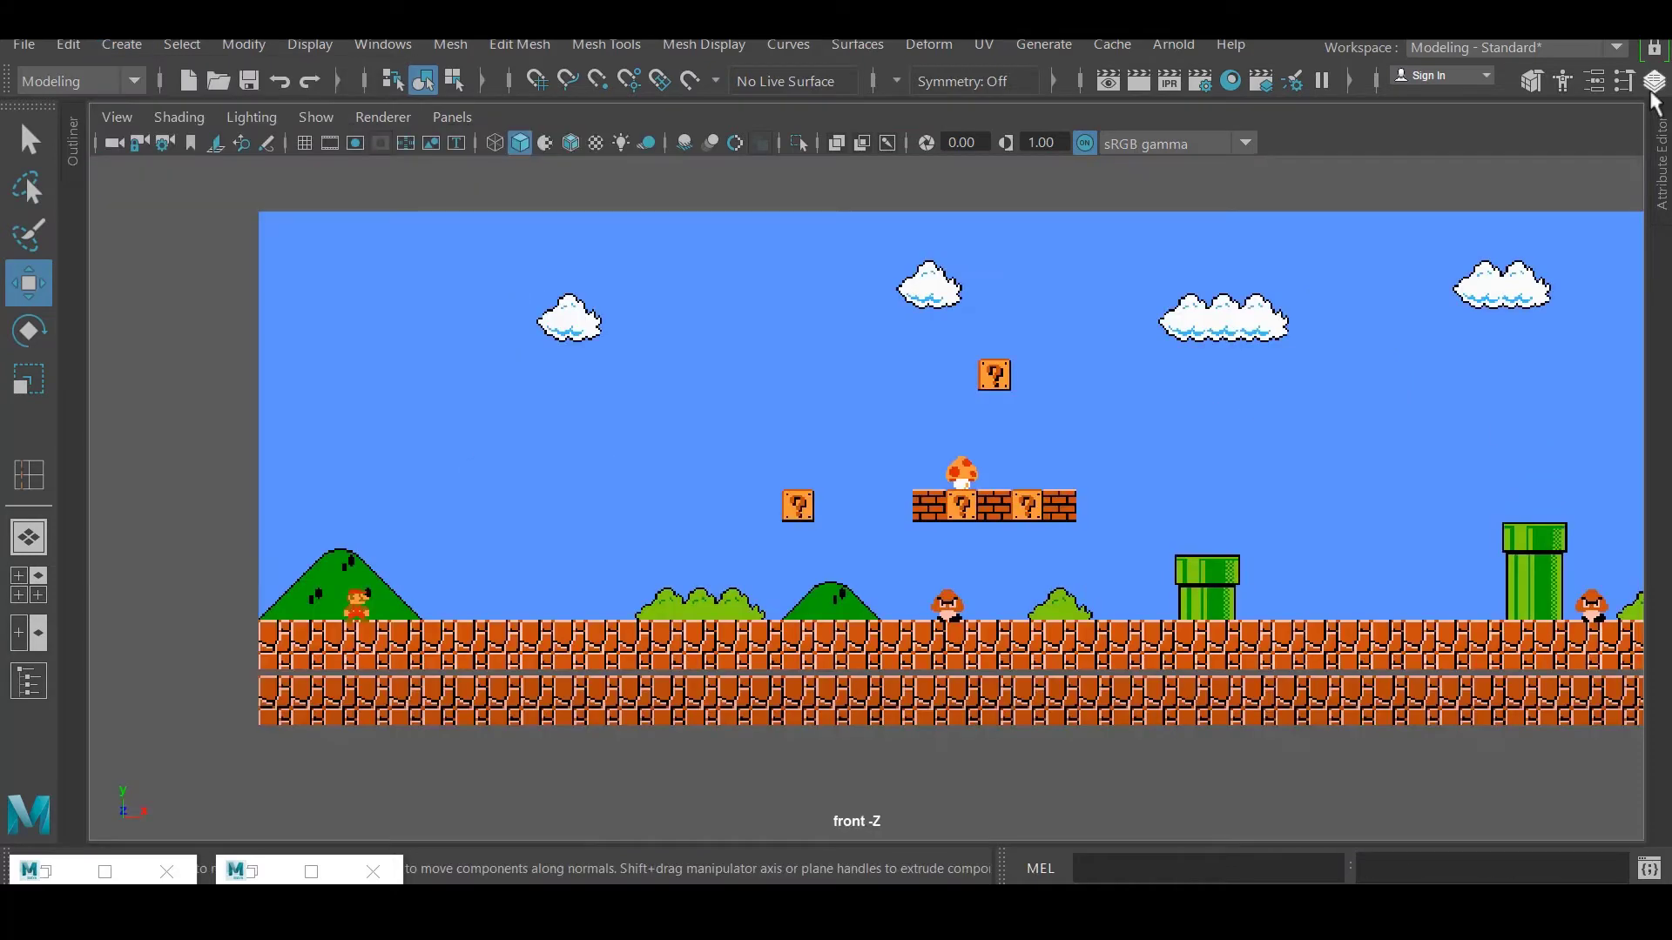
{"action": "left_click", "coordinate": [978, 552]}
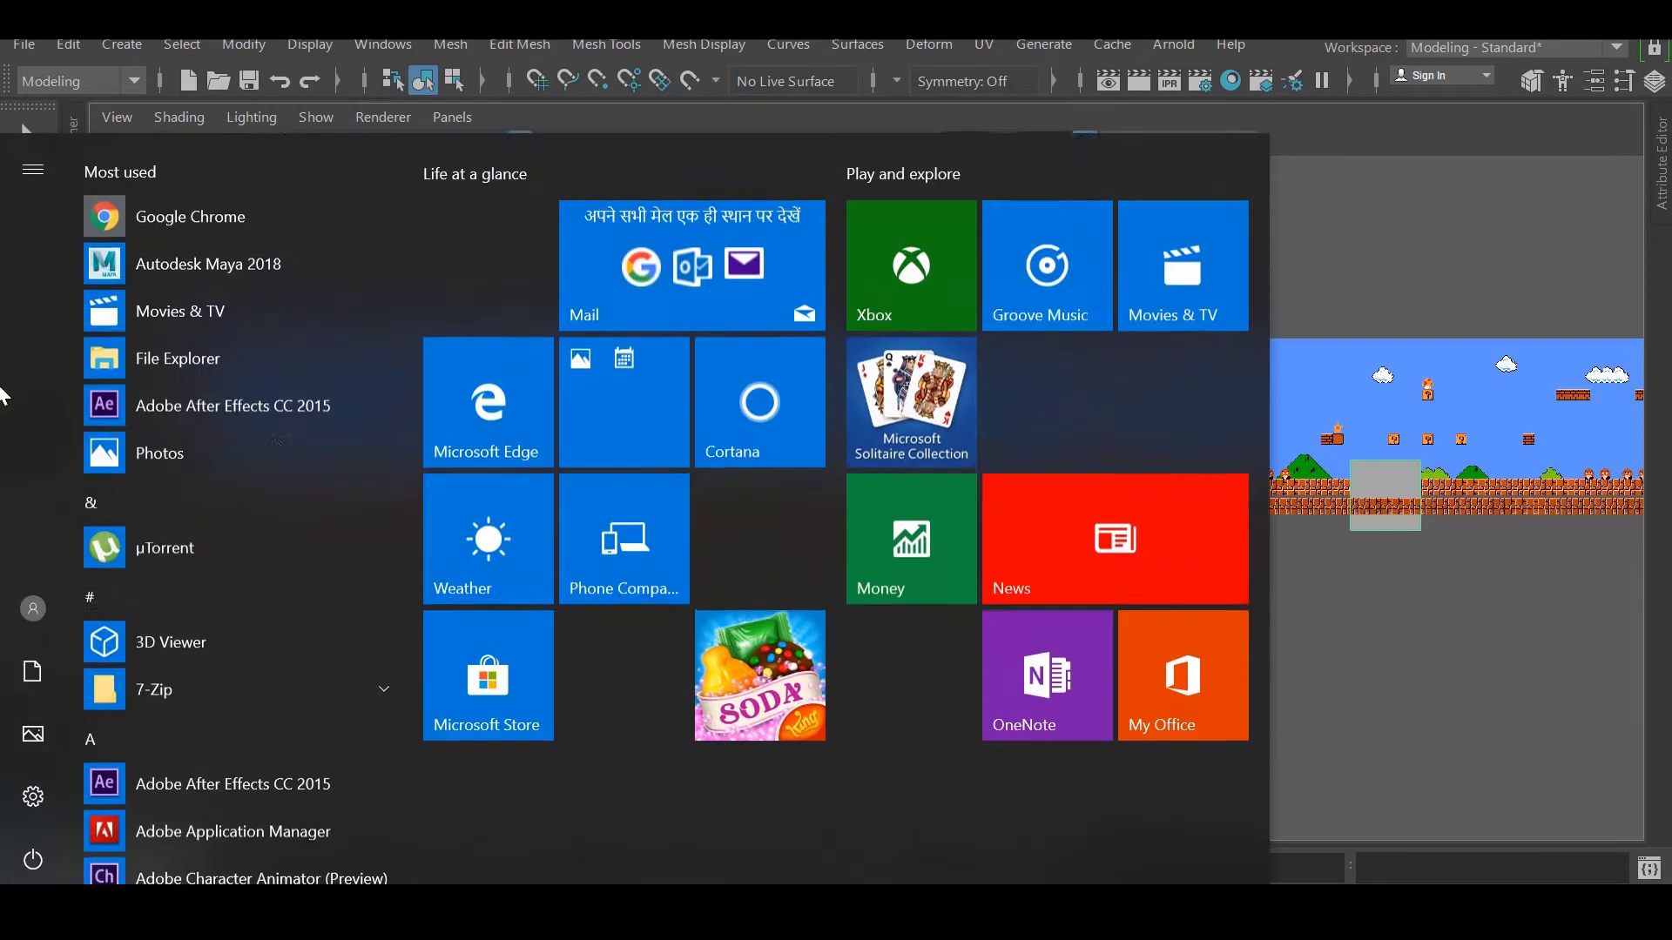
{"action": "key", "text": "Escape"}
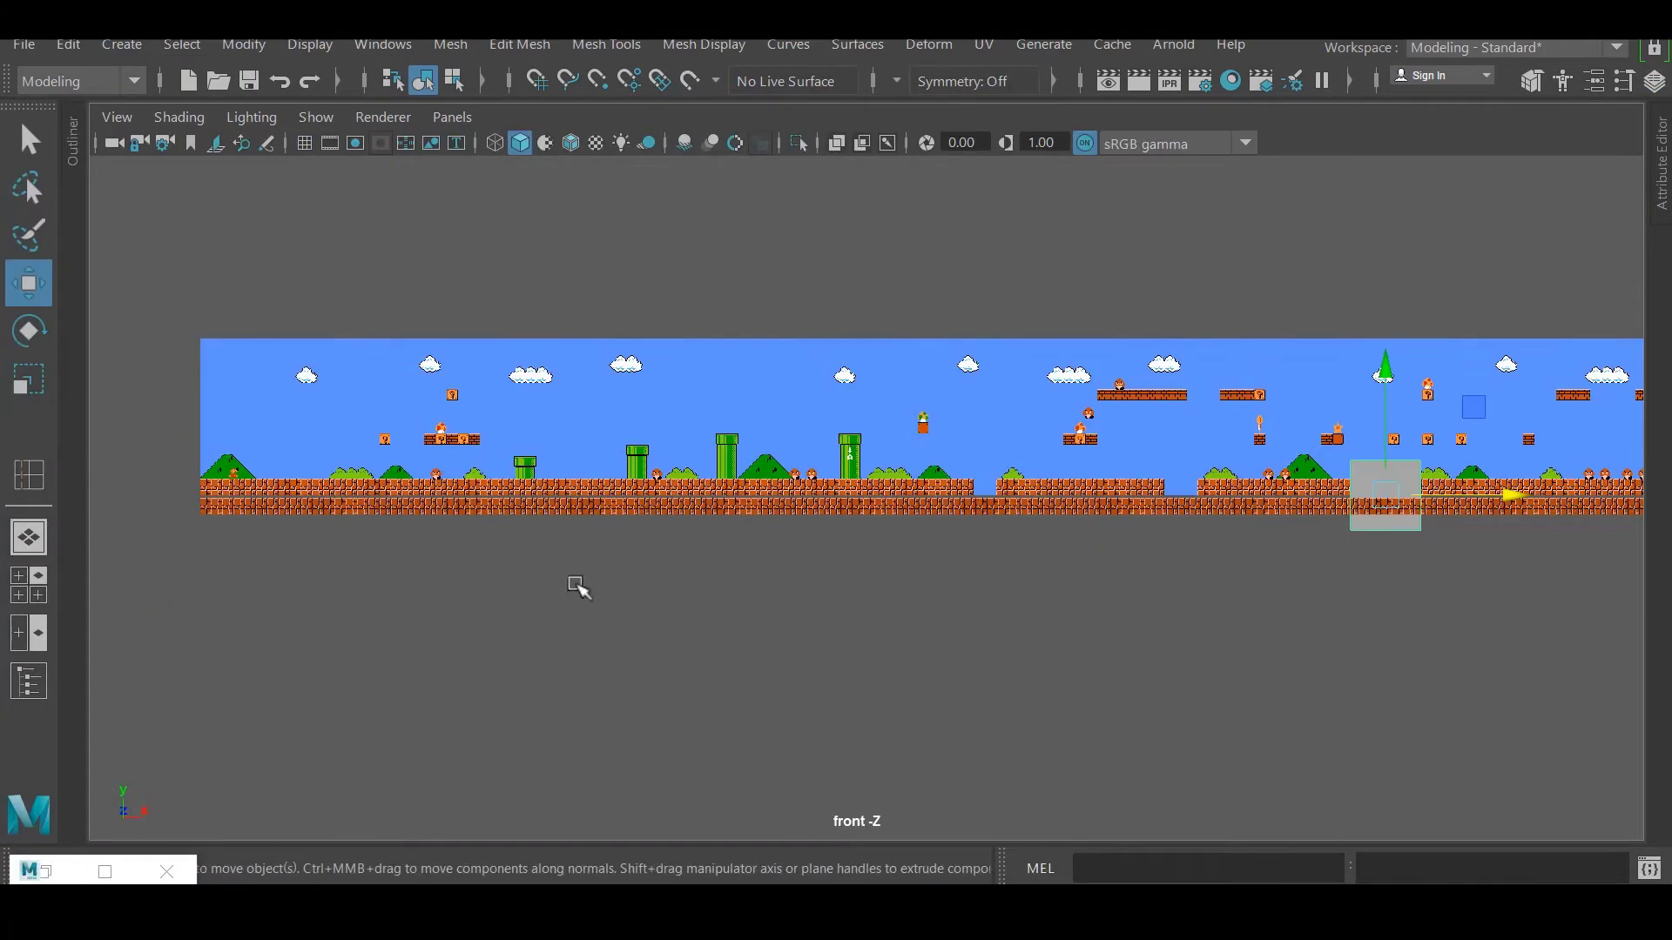
{"action": "middle_click_drag", "start_coordinate": [1415, 568], "coordinate": [564, 511]}
{"action": "left_click", "coordinate": [179, 116]}
{"action": "left_click", "coordinate": [225, 377]}
{"action": "scroll", "coordinate": [436, 404], "scroll_direction": "up", "scroll_amount": 5}
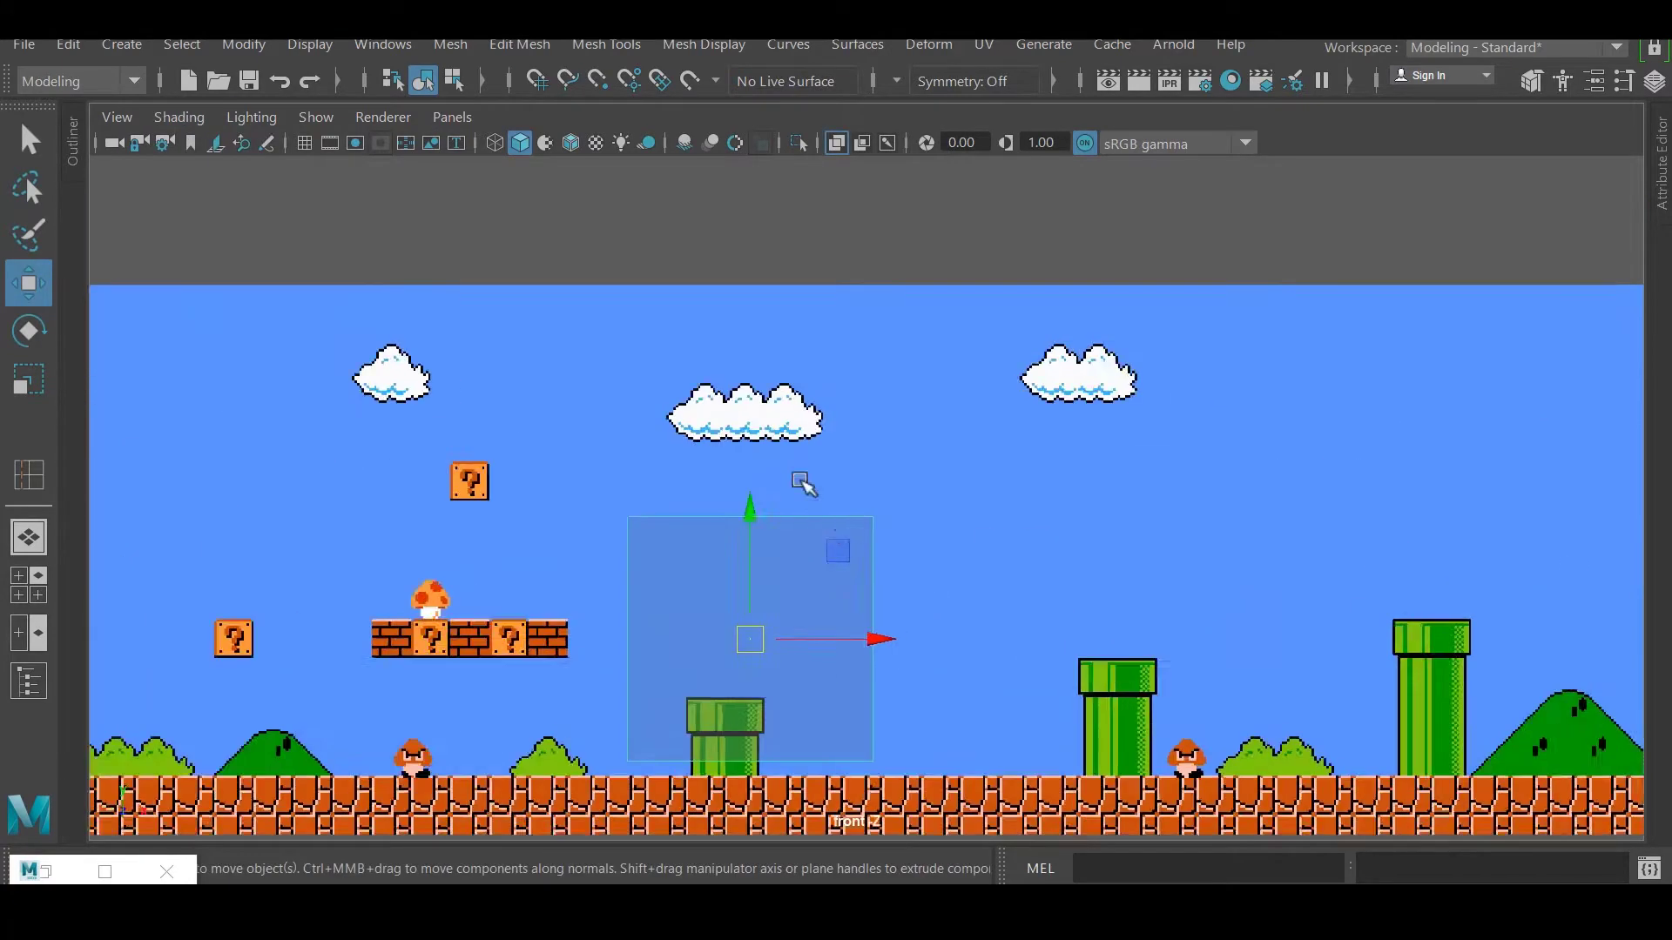
Move the plane over the first question block and scale it down uniformly towards the block's size.
{"action": "middle_click_drag", "start_coordinate": [801, 481], "coordinate": [717, 640]}
{"action": "scroll", "coordinate": [718, 639], "scroll_direction": "up", "scroll_amount": 6}
{"action": "key", "text": "r"}
{"action": "middle_click_drag", "start_coordinate": [400, 467], "coordinate": [350, 449]}
{"action": "scroll", "coordinate": [350, 449], "scroll_direction": "up", "scroll_amount": 2}
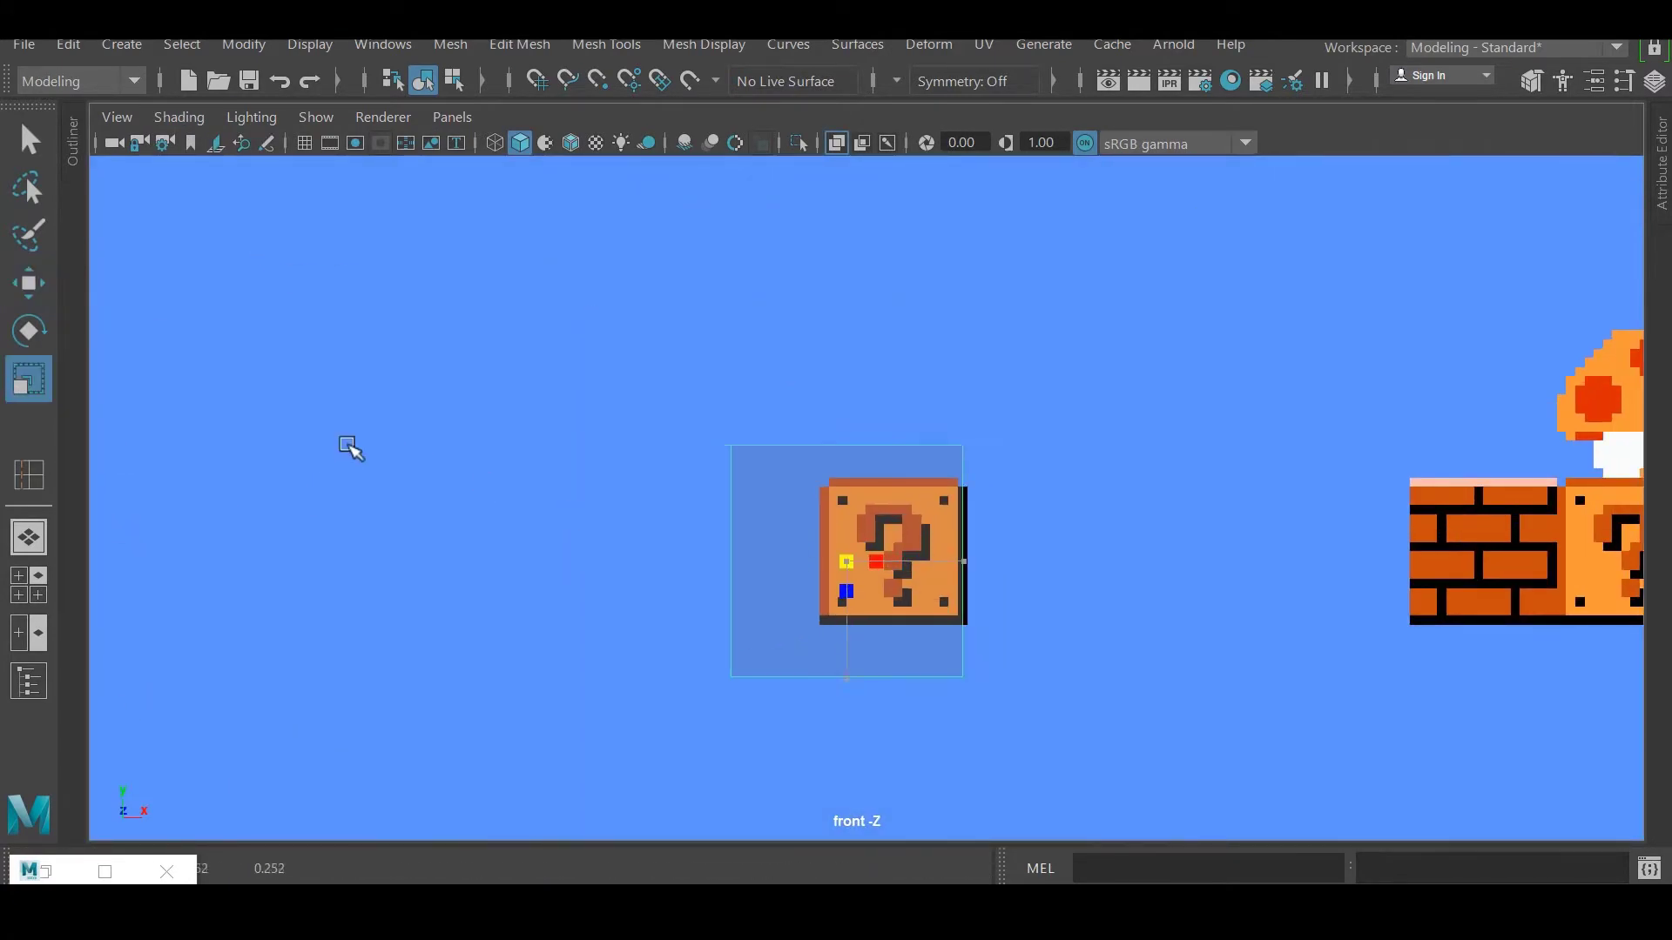
Fine-tune the plane's position and scale so its edges coincide with the first question block's outline.
{"action": "scroll", "coordinate": [743, 451], "scroll_direction": "up", "scroll_amount": 3}
{"action": "key", "text": "w"}
{"action": "middle_click_drag", "start_coordinate": [742, 451], "coordinate": [807, 444]}
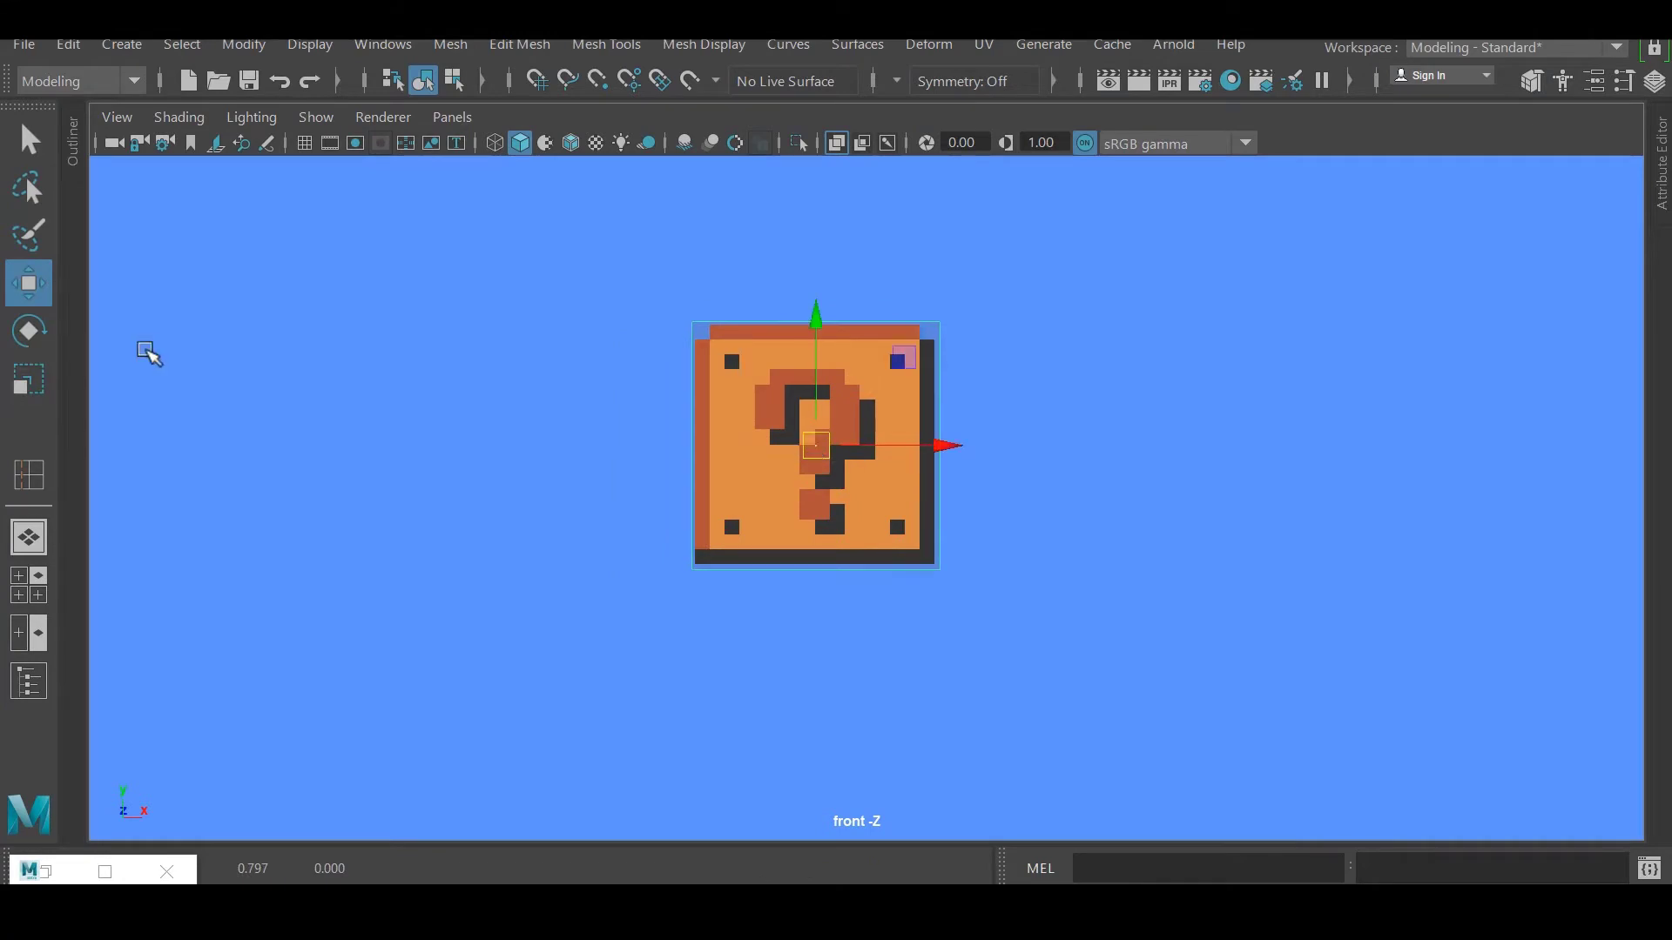
{"action": "key", "text": "r"}
{"action": "scroll", "coordinate": [854, 530], "scroll_direction": "up", "scroll_amount": 3}
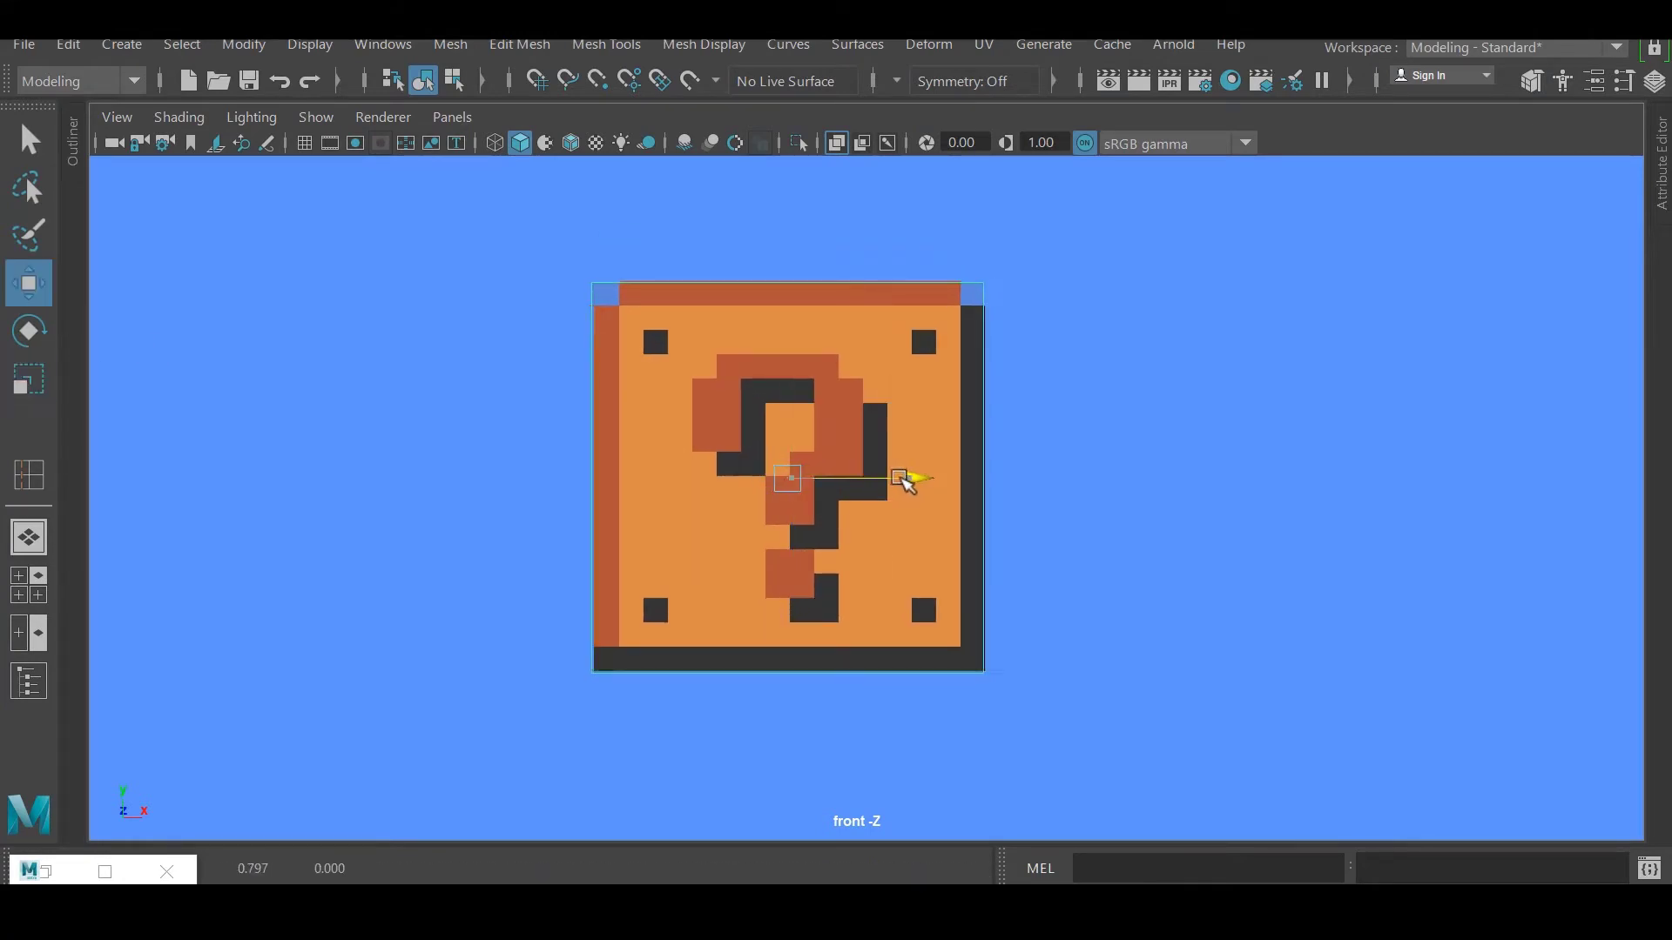
{"action": "scroll", "coordinate": [809, 463], "scroll_direction": "up", "scroll_amount": 3}
{"action": "left_click_drag", "start_coordinate": [796, 409], "coordinate": [795, 410]}
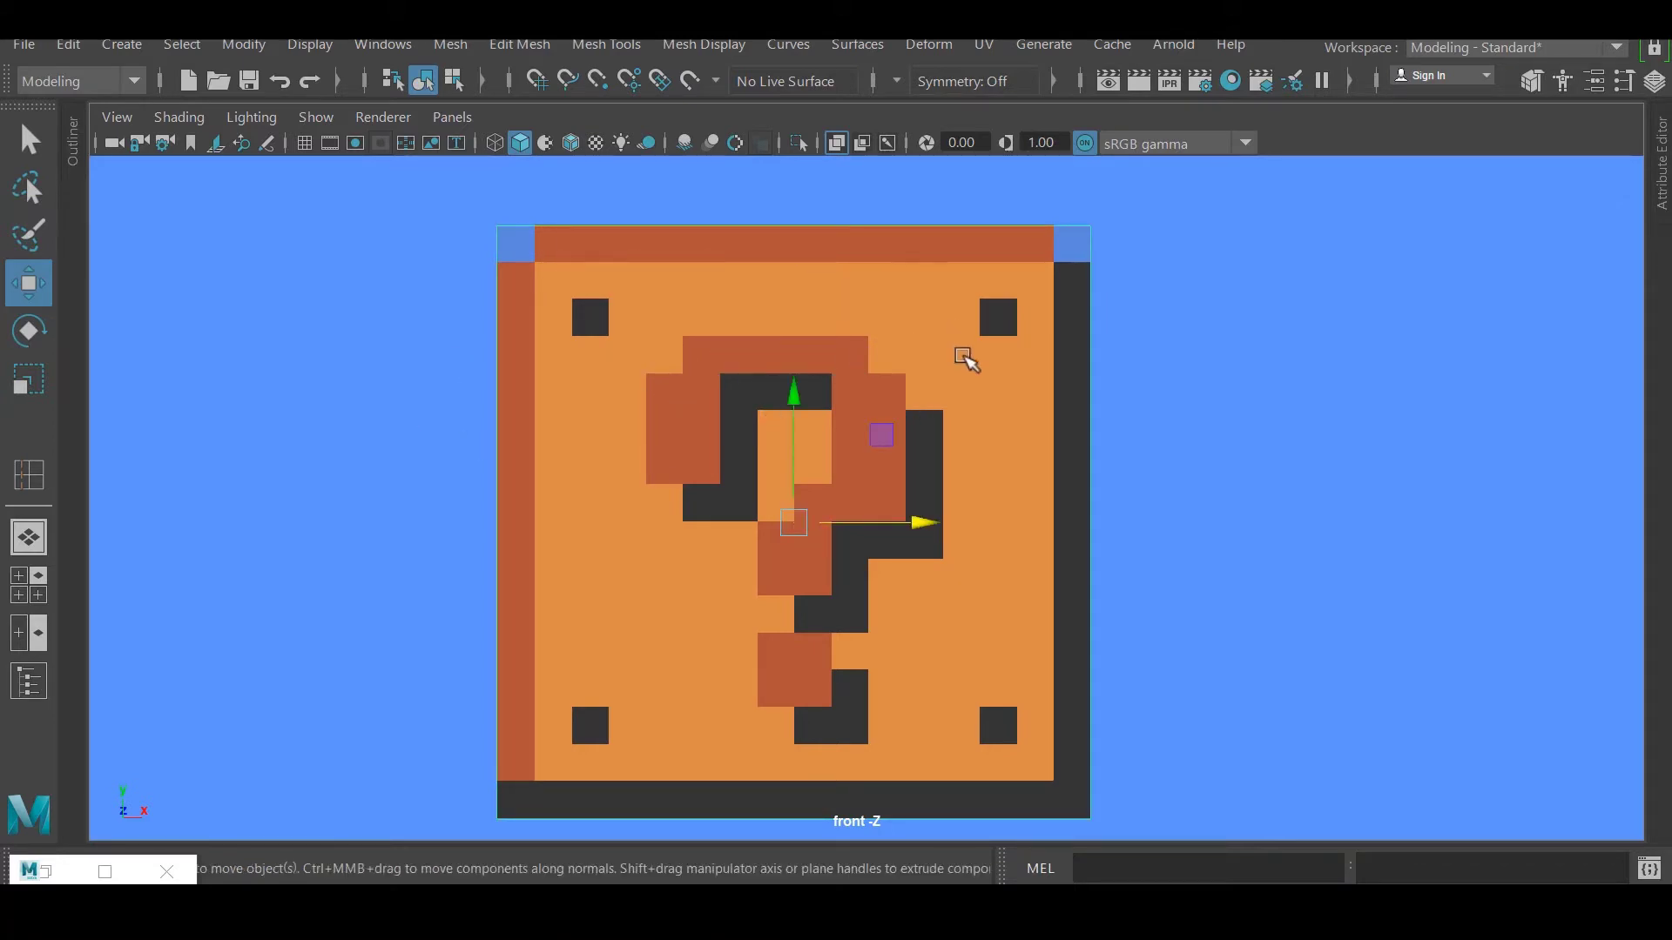
Divide the plane into a 16 by 16 pixel grid with the Insert Edge Loop tool, then select it as an object.
{"action": "left_click", "coordinate": [606, 44]}
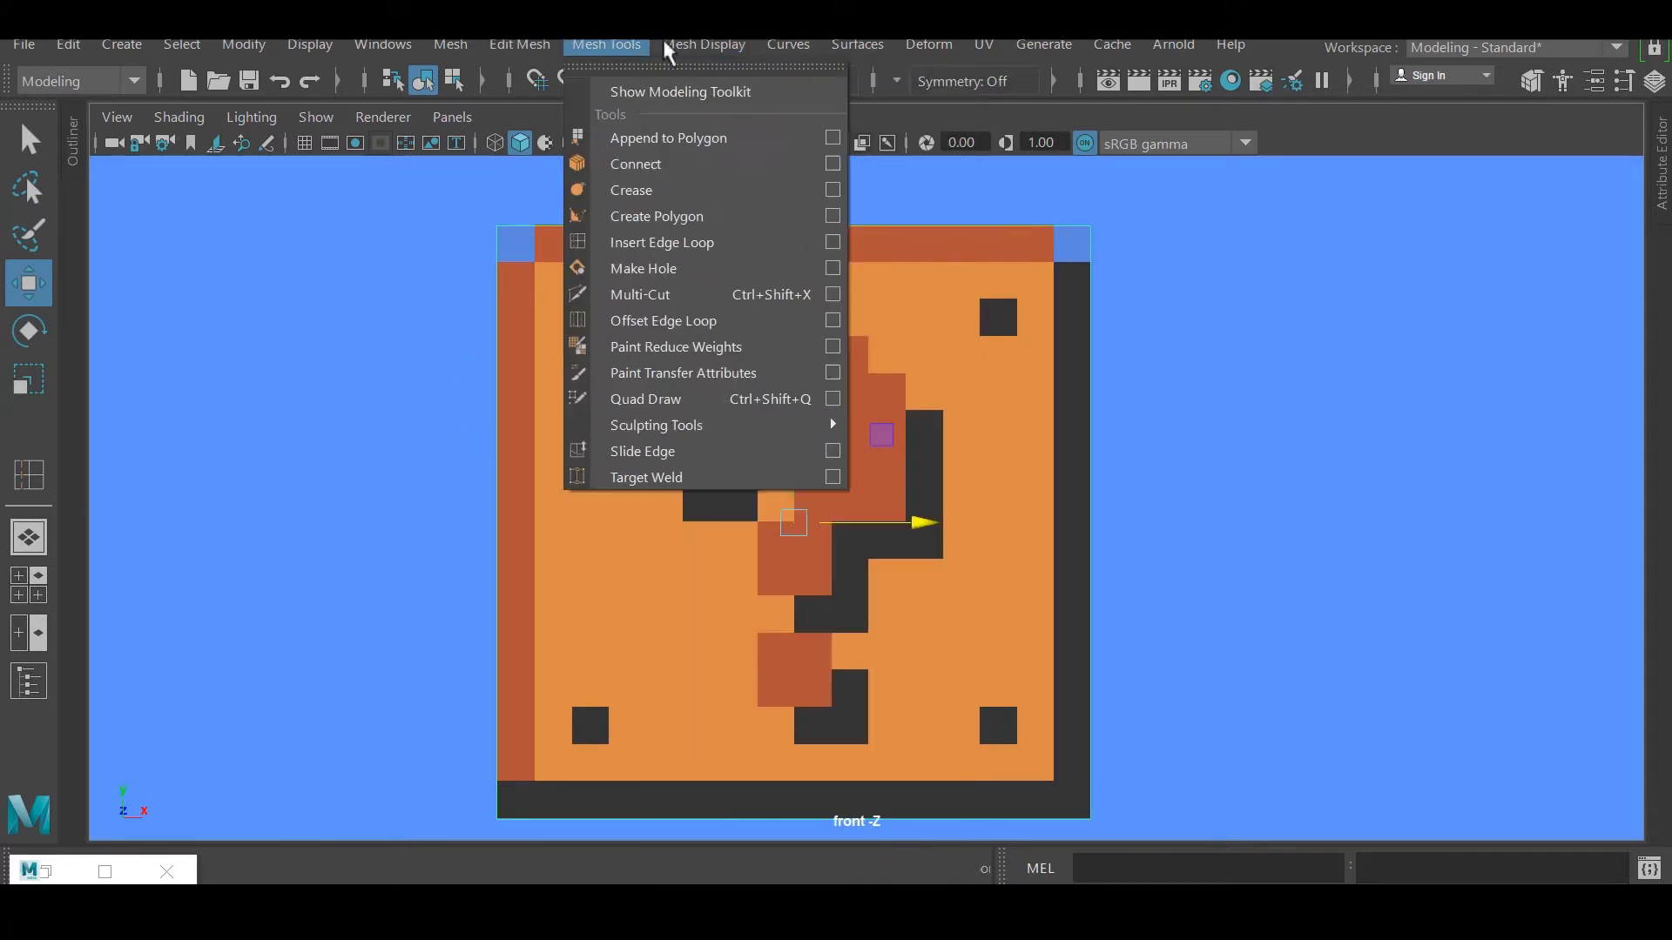
{"action": "left_click", "coordinate": [827, 240]}
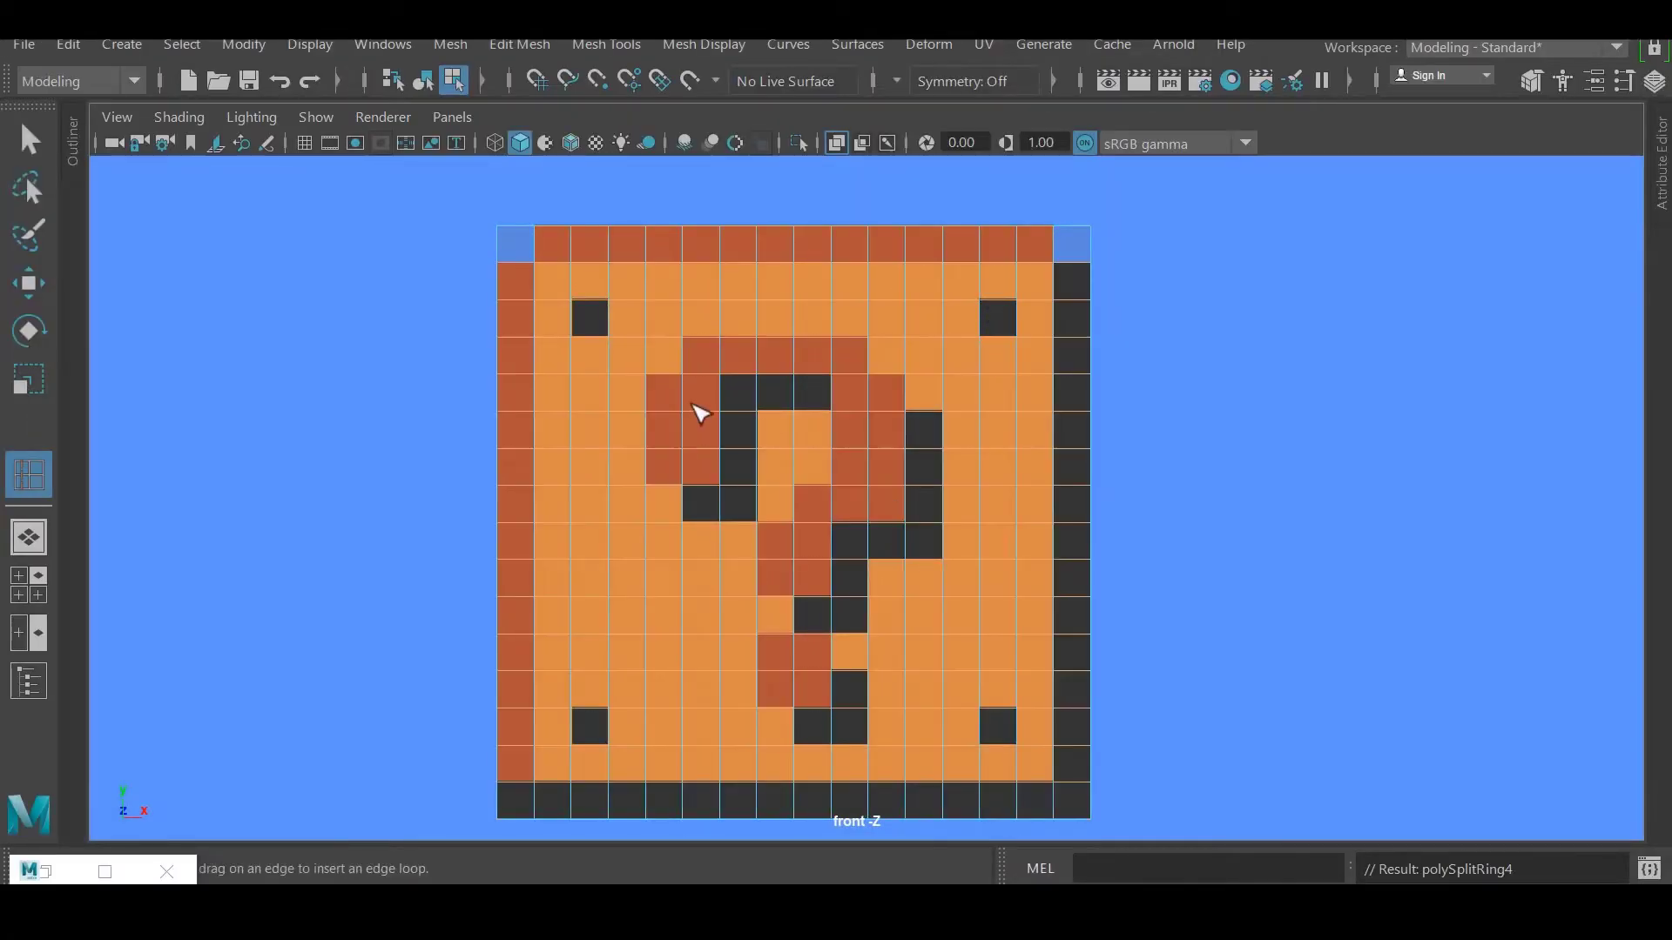
{"action": "key", "text": "q"}
{"action": "scroll", "coordinate": [923, 529], "scroll_direction": "down", "scroll_amount": 8}
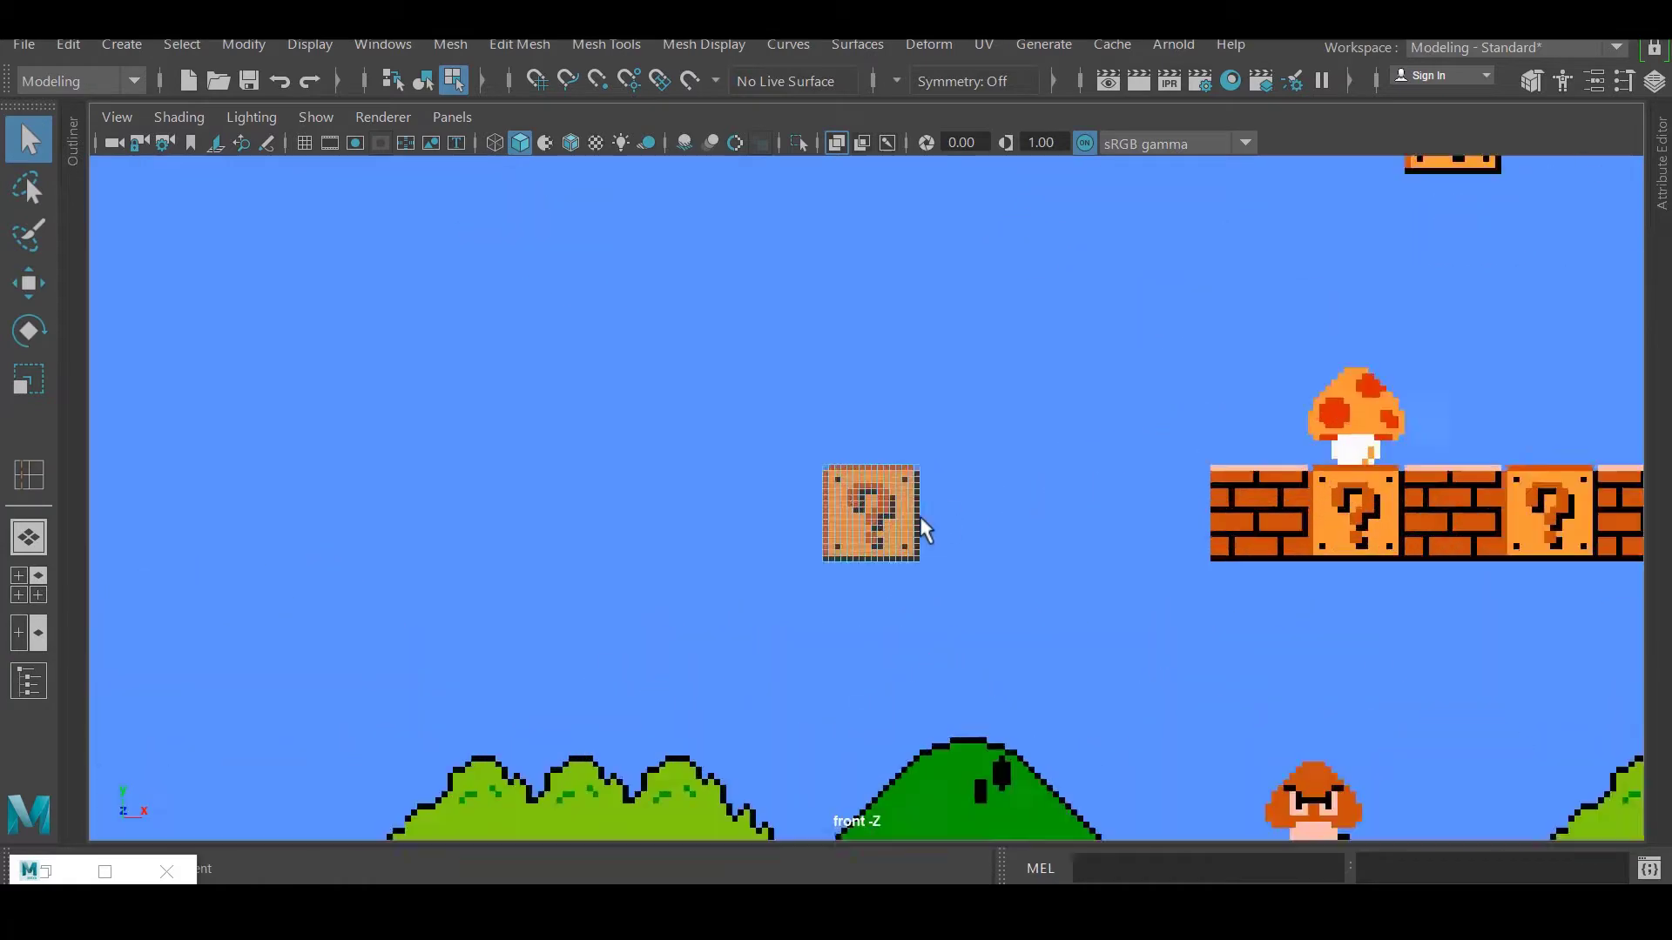
{"action": "scroll", "coordinate": [885, 515], "scroll_direction": "up", "scroll_amount": 8}
{"action": "left_click", "coordinate": [799, 400]}
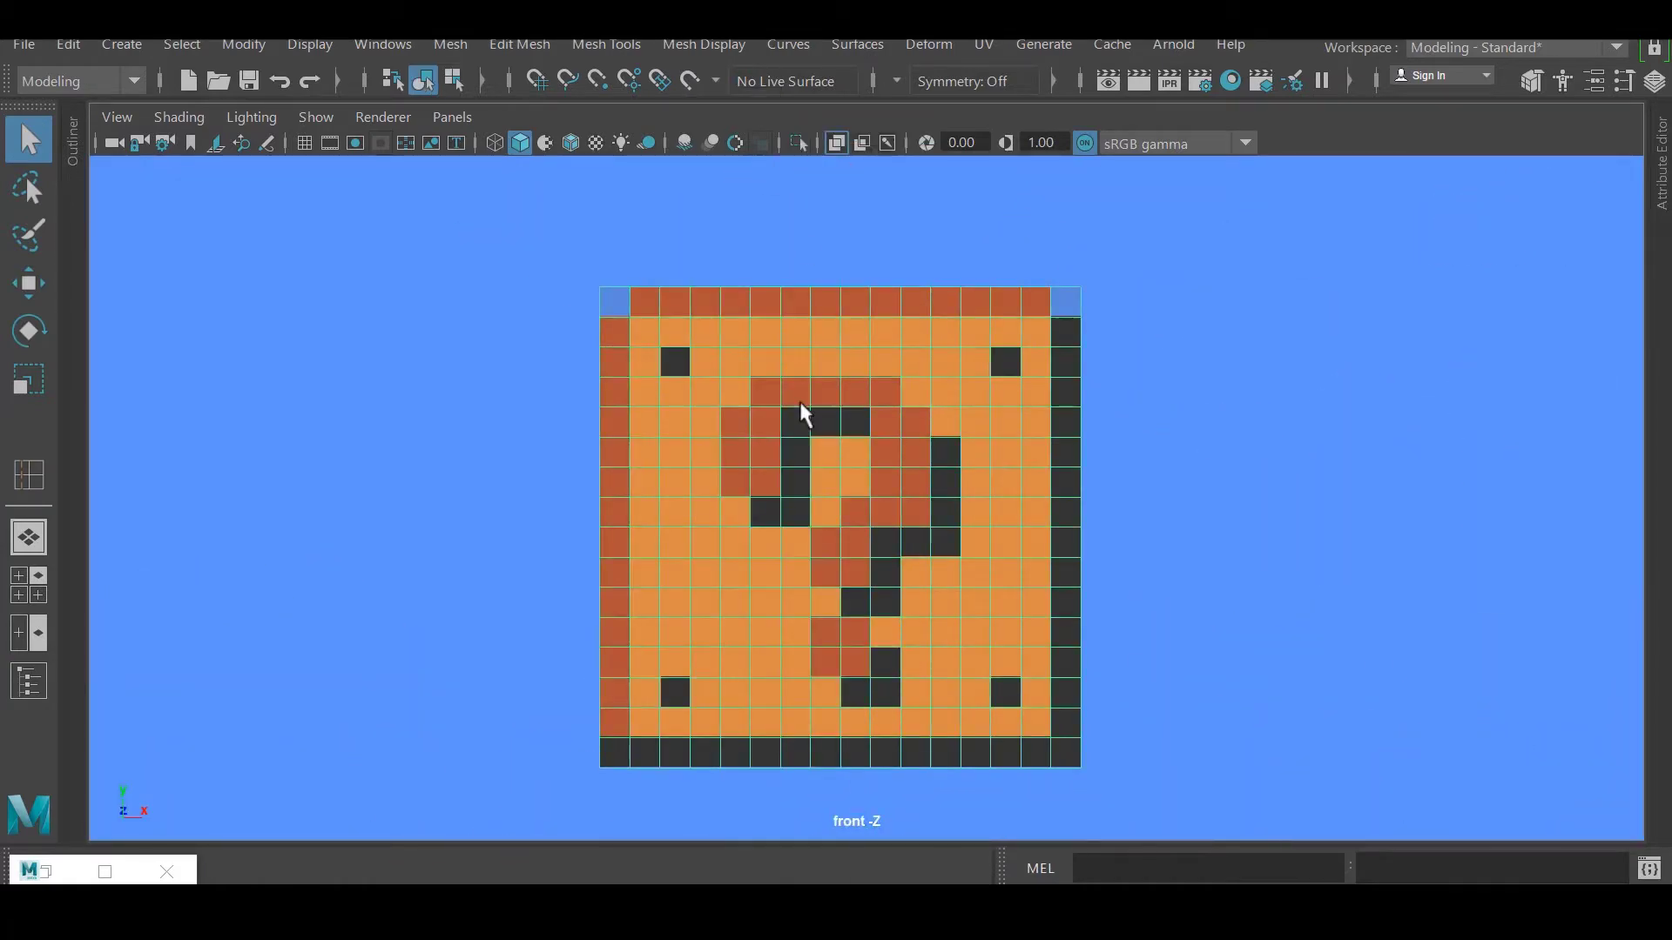
Show the Attribute Editor and move the gridded plane along X onto the brick row beside the second question block.
{"action": "scroll", "coordinate": [656, 470], "scroll_direction": "down", "scroll_amount": 10}
{"action": "scroll", "coordinate": [609, 483], "scroll_direction": "up", "scroll_amount": 5}
{"action": "key", "text": "ctrl+a"}
{"action": "scroll", "coordinate": [552, 486], "scroll_direction": "up", "scroll_amount": 5}
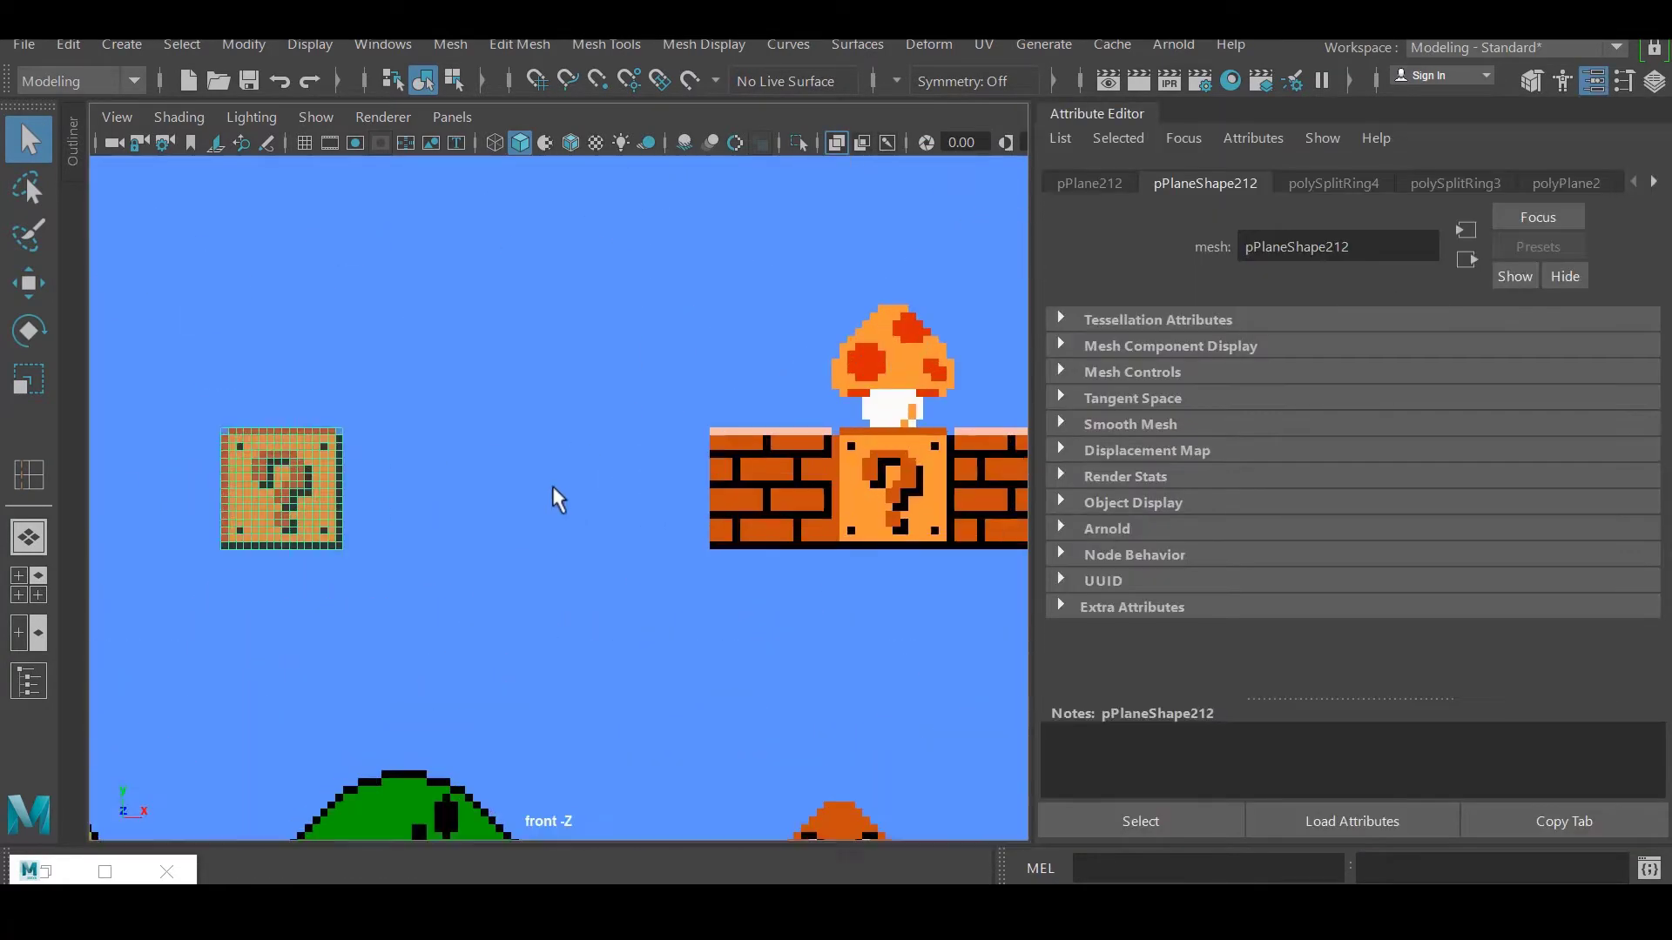
{"action": "key", "text": "w"}
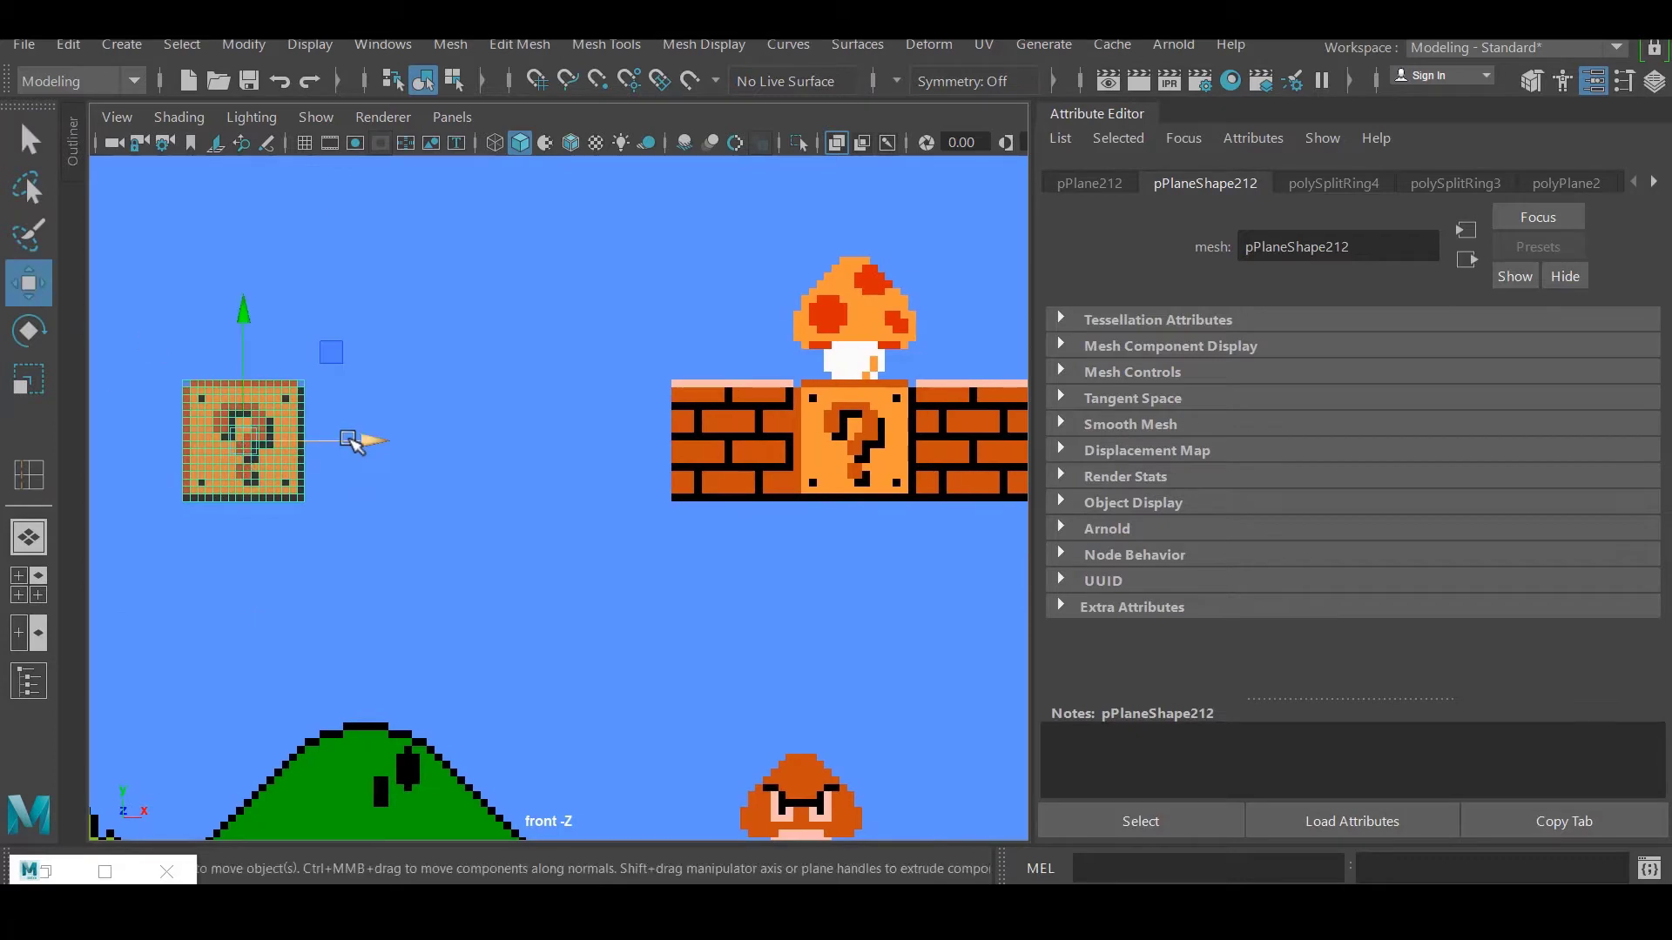
{"action": "left_click_drag", "start_coordinate": [362, 440], "coordinate": [784, 441]}
{"action": "scroll", "coordinate": [610, 487], "scroll_direction": "up", "scroll_amount": 4}
Assign a new Lambert material to the plane, coloured with the light orange sampled from the reference question block.
{"action": "right_click_drag", "start_coordinate": [694, 175], "coordinate": [871, 714]}
{"action": "left_click", "coordinate": [1289, 464]}
{"action": "left_click", "coordinate": [1189, 449]}
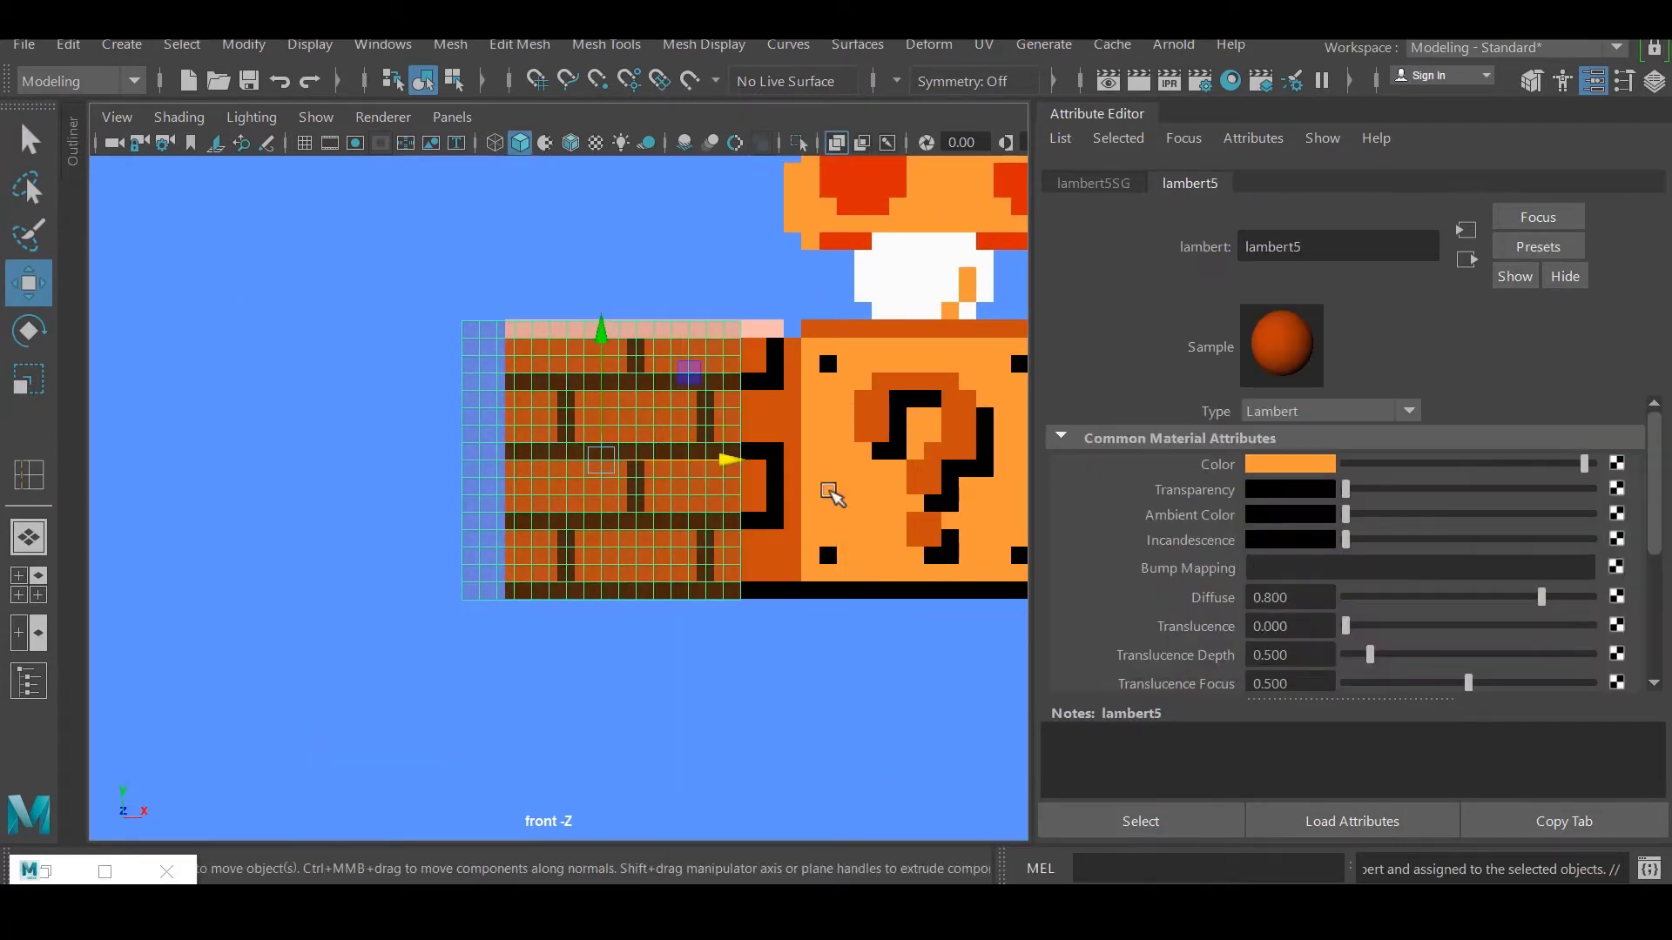
Move the orange plane back along X over the first question block in the reference.
{"action": "right_click_drag", "start_coordinate": [515, 462], "coordinate": [540, 541]}
{"action": "left_click_drag", "start_coordinate": [296, 525], "coordinate": [296, 527]}
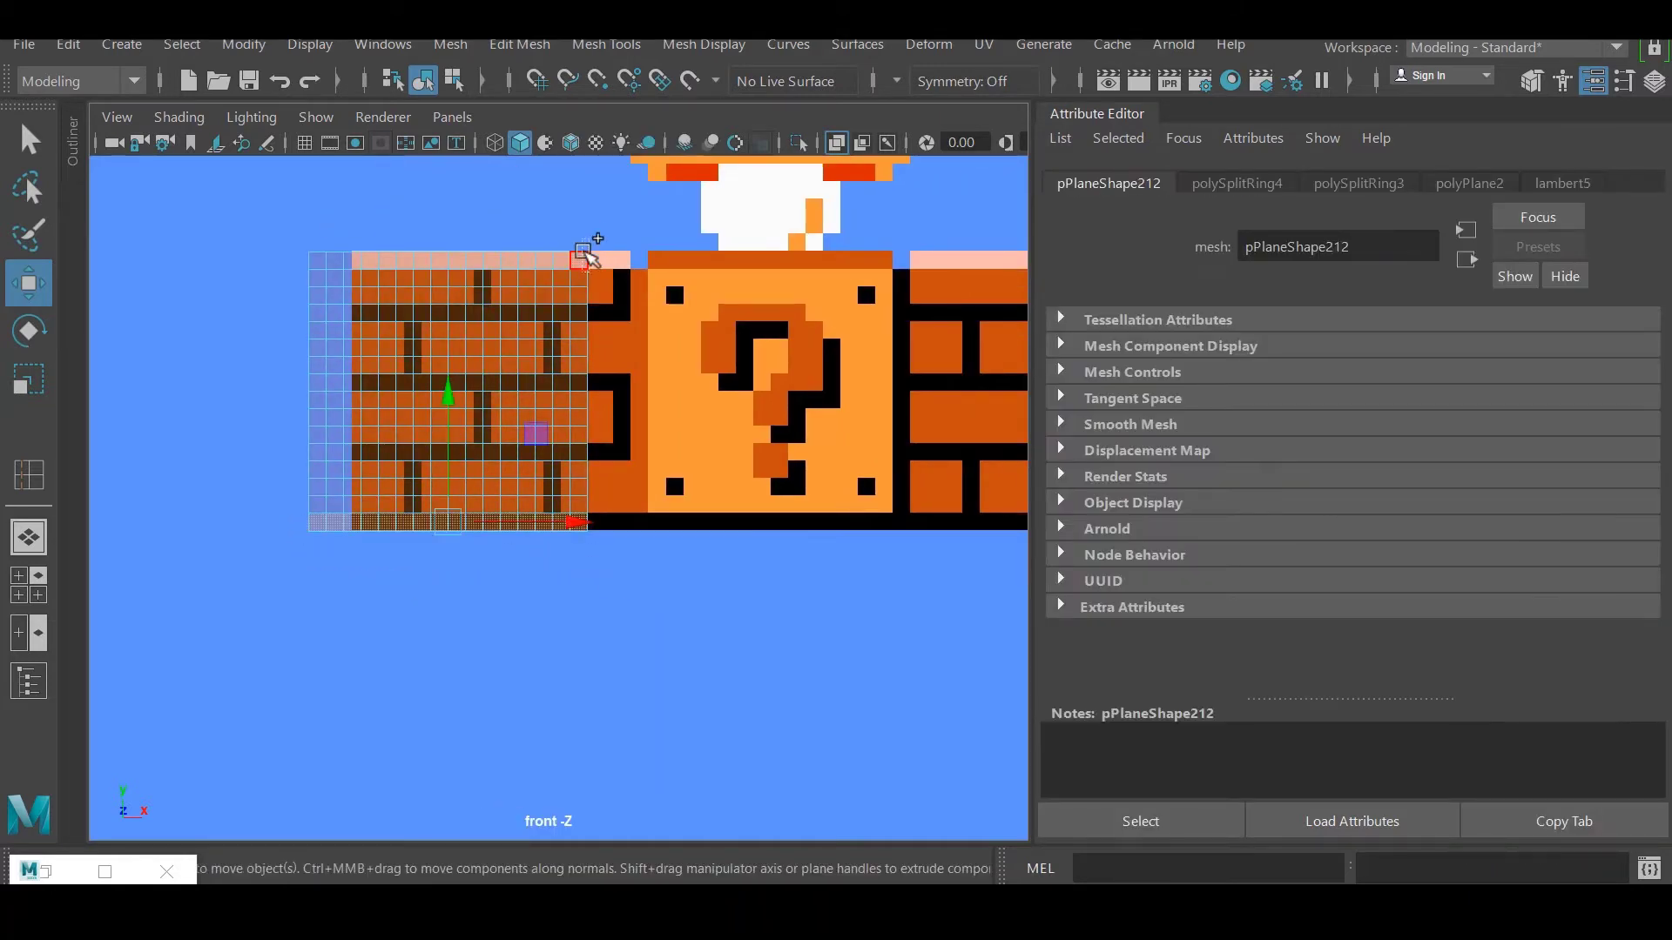
{"action": "scroll", "coordinate": [471, 392], "scroll_direction": "up", "scroll_amount": 1}
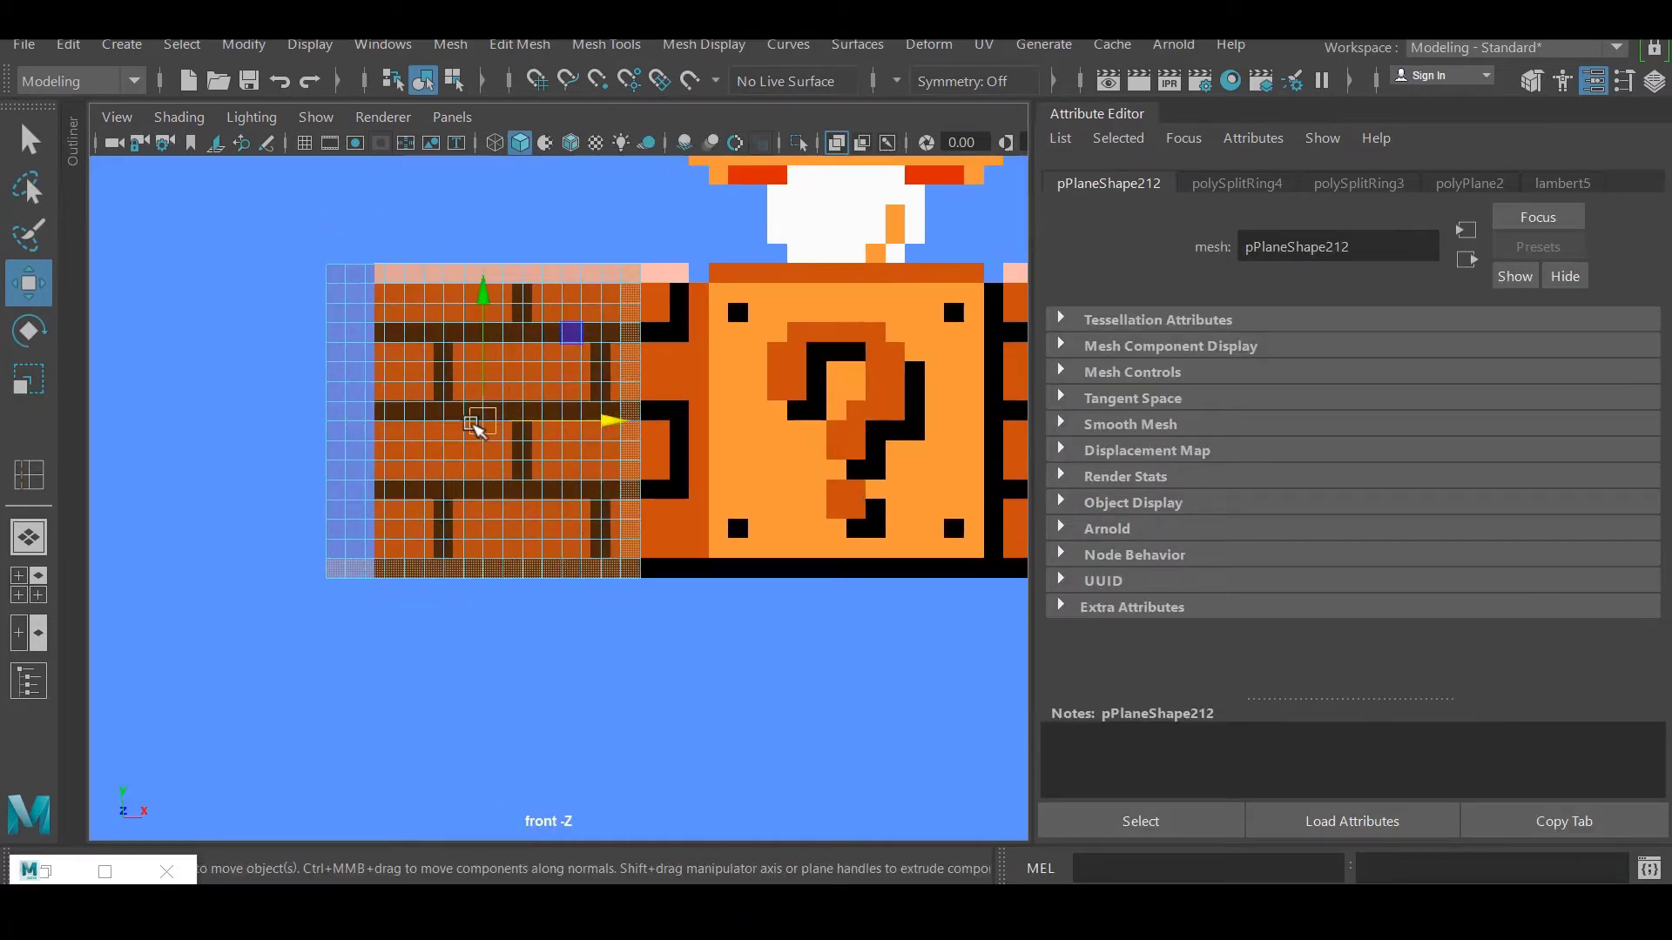
{"action": "scroll", "coordinate": [631, 547], "scroll_direction": "down", "scroll_amount": 15}
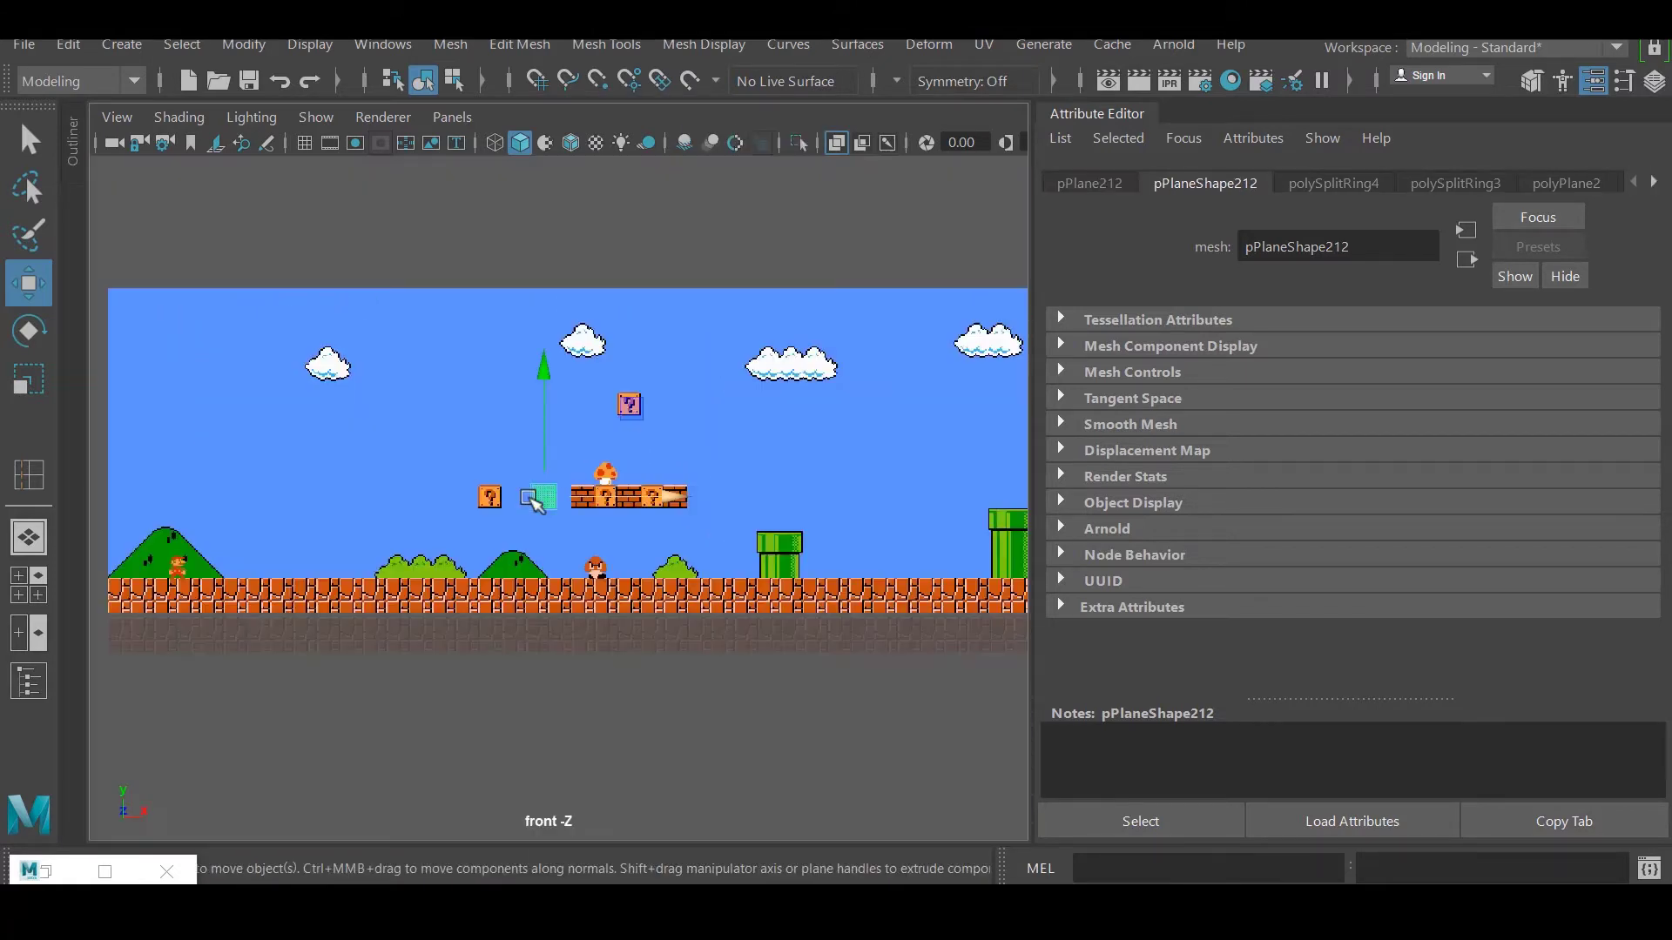
{"action": "left_click", "coordinate": [536, 500]}
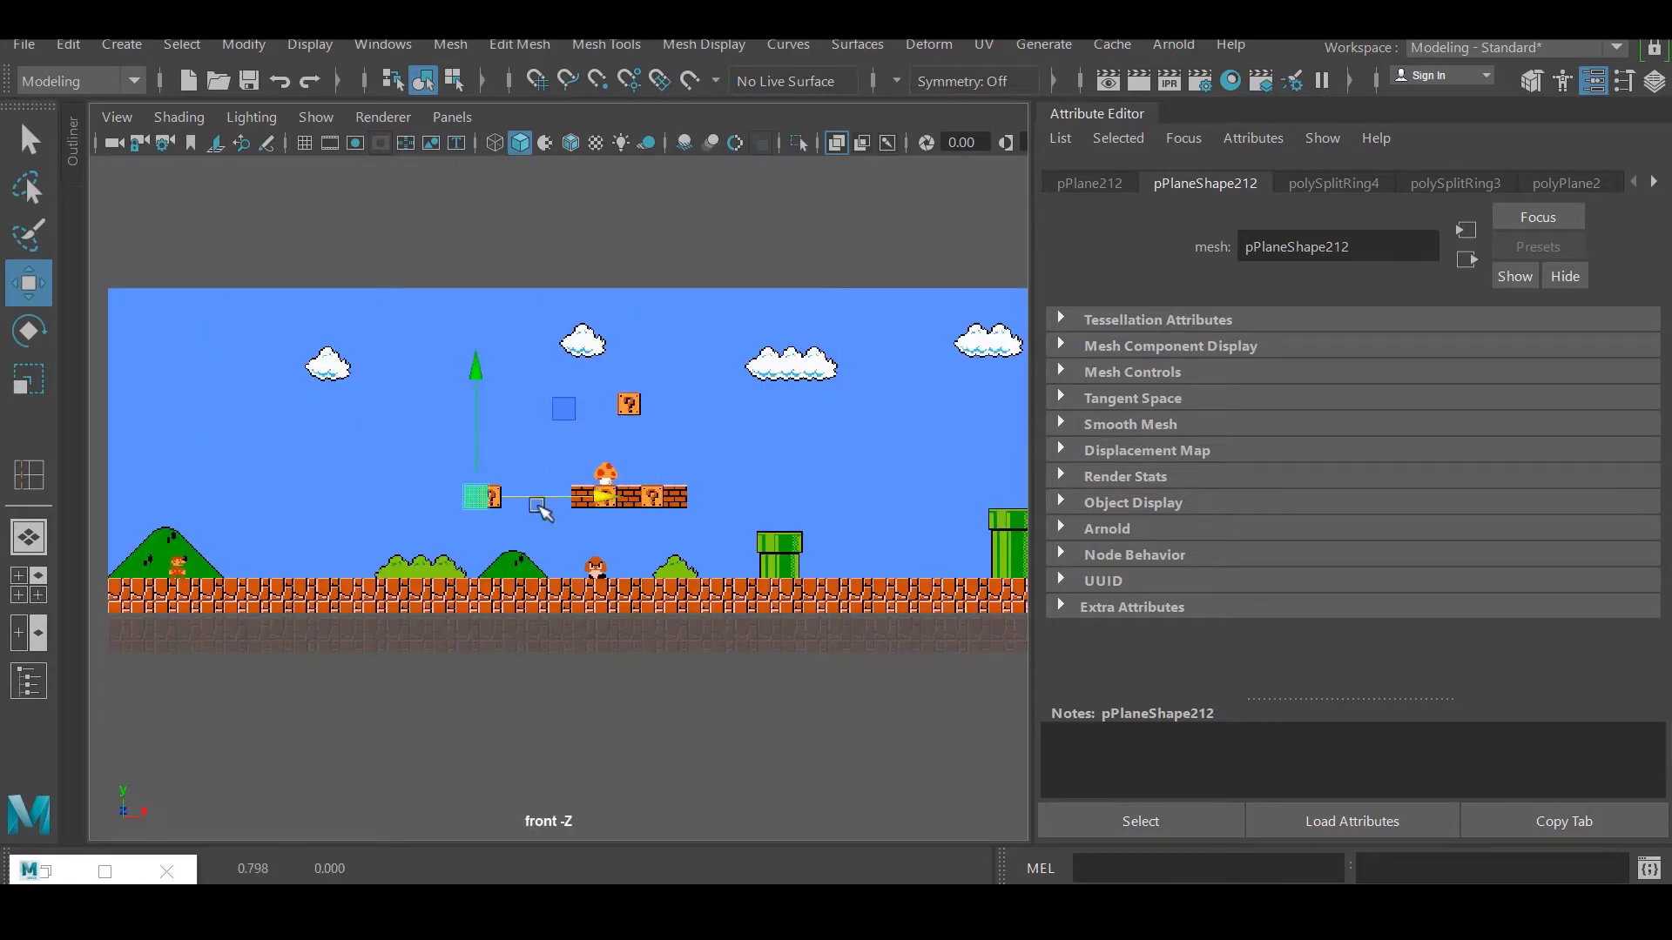
Select the faces over the question block's black pixels and assign them a new Lambert material coloured black.
{"action": "scroll", "coordinate": [604, 552], "scroll_direction": "up", "scroll_amount": 10}
{"action": "right_click_drag", "start_coordinate": [701, 535], "coordinate": [735, 589]}
{"action": "left_click_drag", "start_coordinate": [709, 321], "coordinate": [727, 705]}
{"action": "left_click_drag", "start_coordinate": [383, 685], "coordinate": [547, 704]}
{"action": "scroll", "coordinate": [547, 704], "scroll_direction": "up", "scroll_amount": 3}
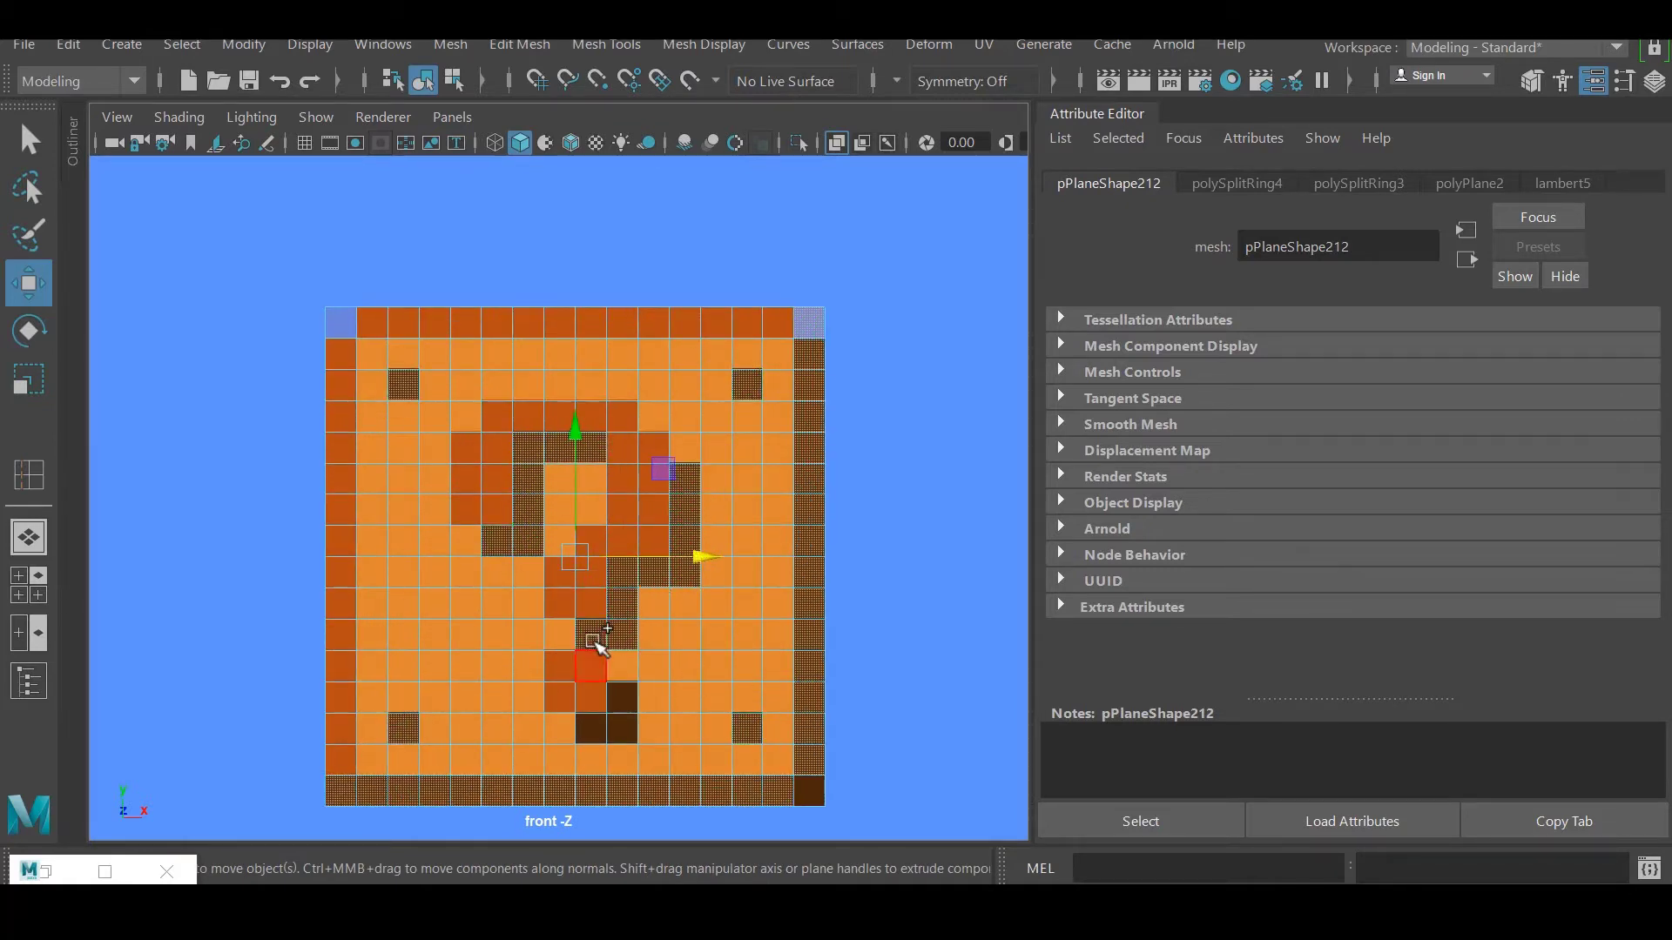
{"action": "right_click_drag", "start_coordinate": [679, 164], "coordinate": [865, 733]}
{"action": "left_click_drag", "start_coordinate": [1462, 462], "coordinate": [1346, 462]}
{"action": "middle_click_drag", "start_coordinate": [793, 478], "coordinate": [429, 478], "text": "alt"}
{"action": "middle_click_drag", "start_coordinate": [522, 511], "coordinate": [870, 511], "text": "alt"}
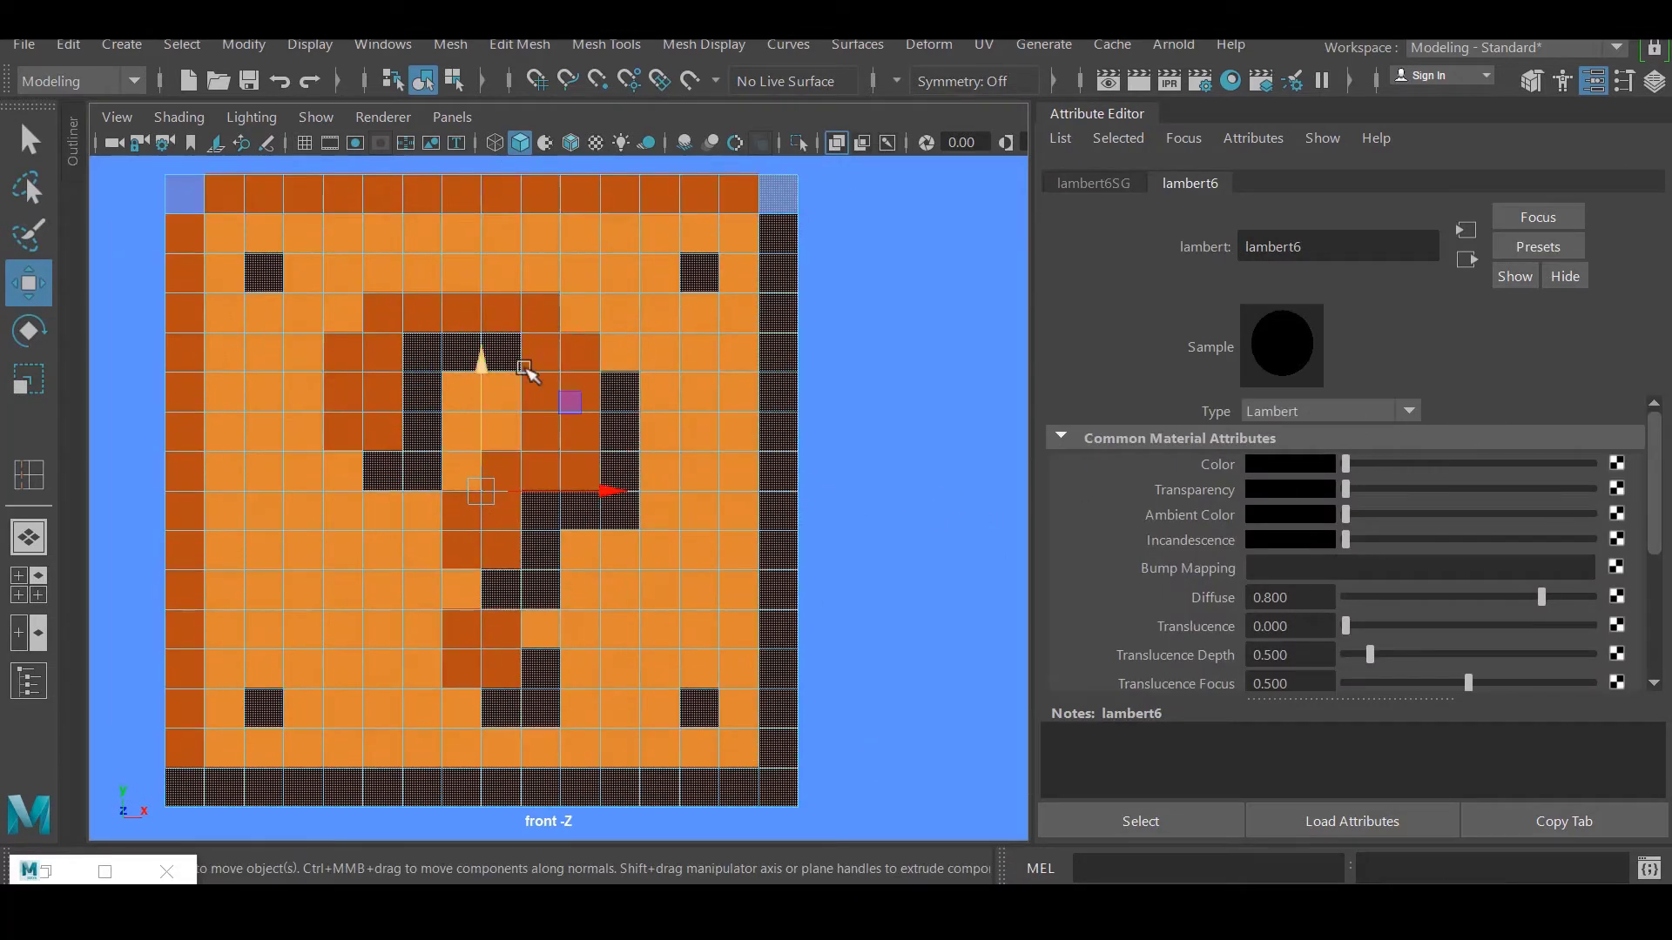
Assign the faces over the block's dark orange pixels a new Lambert material with the colour sampled from the reference.
{"action": "left_click_drag", "start_coordinate": [218, 189], "coordinate": [707, 202]}
{"action": "left_click_drag", "start_coordinate": [178, 229], "coordinate": [181, 747], "text": "shift"}
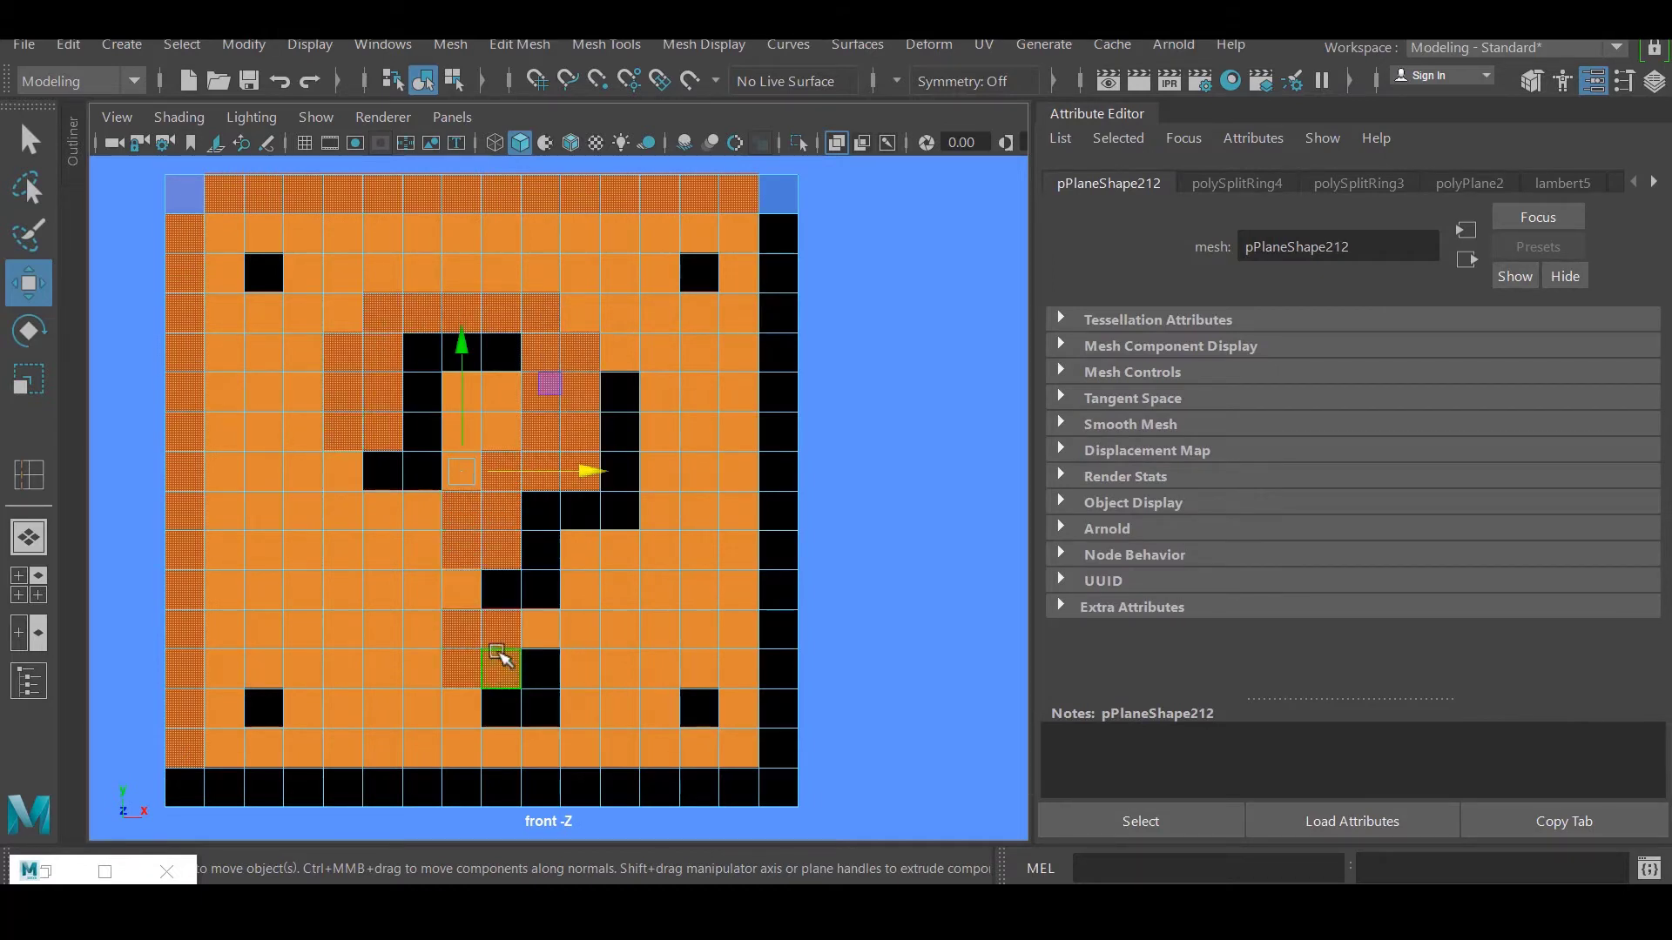
{"action": "right_click_drag", "start_coordinate": [500, 657], "coordinate": [784, 732]}
{"action": "scroll", "coordinate": [261, 589], "scroll_direction": "down", "scroll_amount": 10}
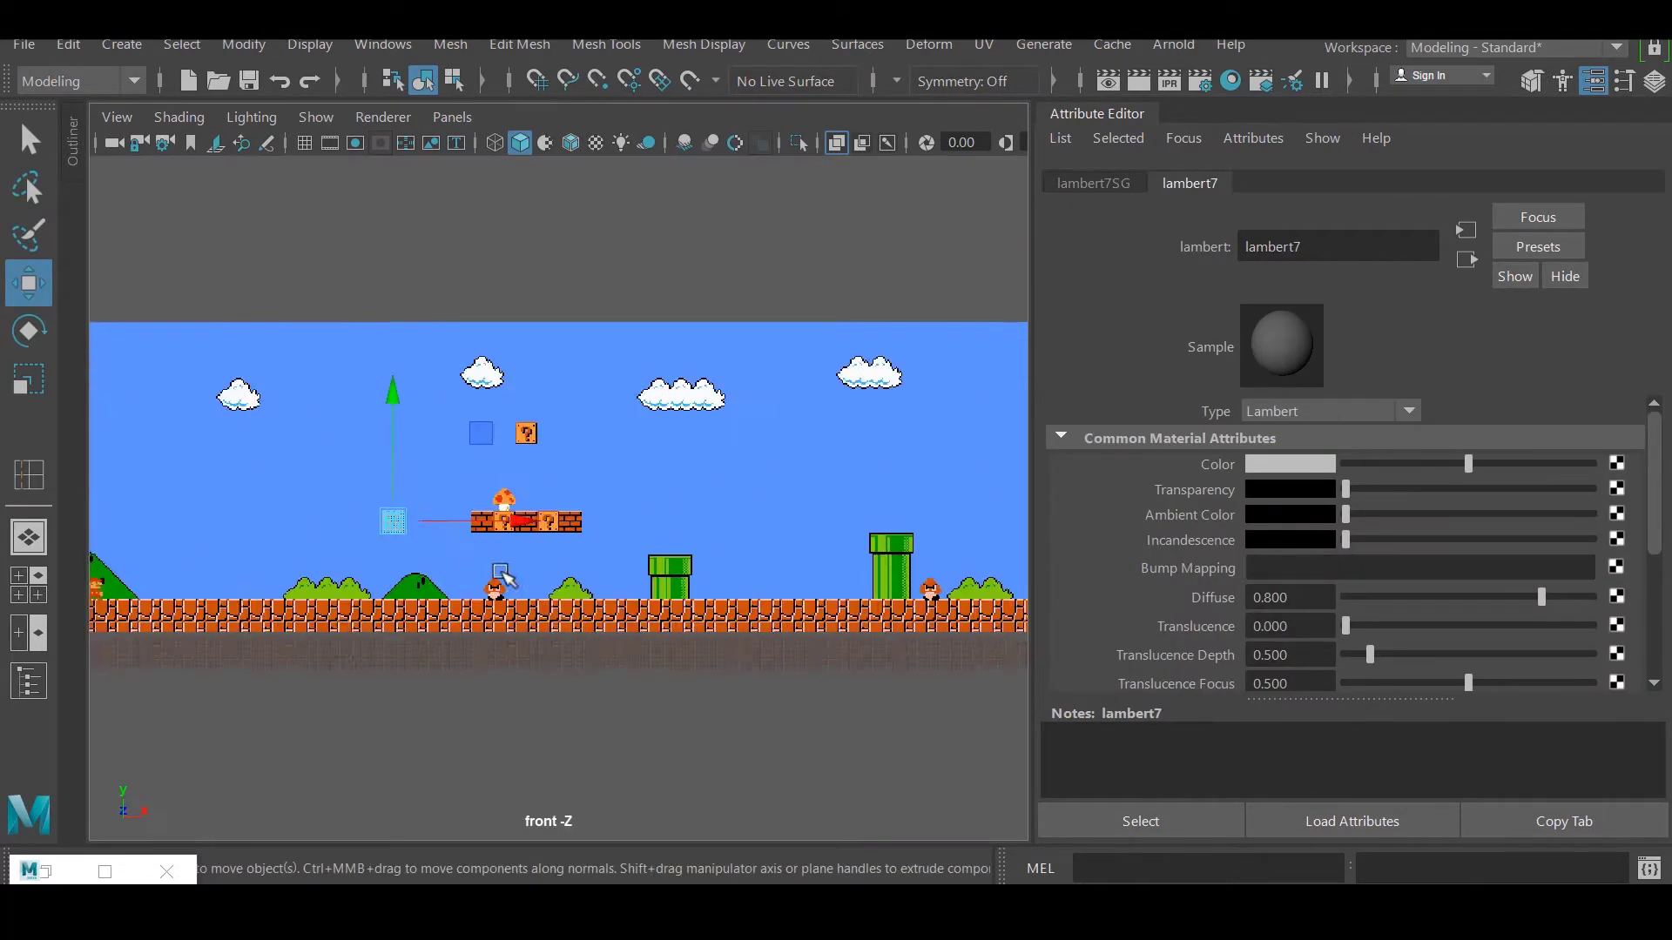
{"action": "scroll", "coordinate": [503, 577], "scroll_direction": "up", "scroll_amount": 10}
{"action": "left_click_drag", "start_coordinate": [1272, 464], "coordinate": [619, 402]}
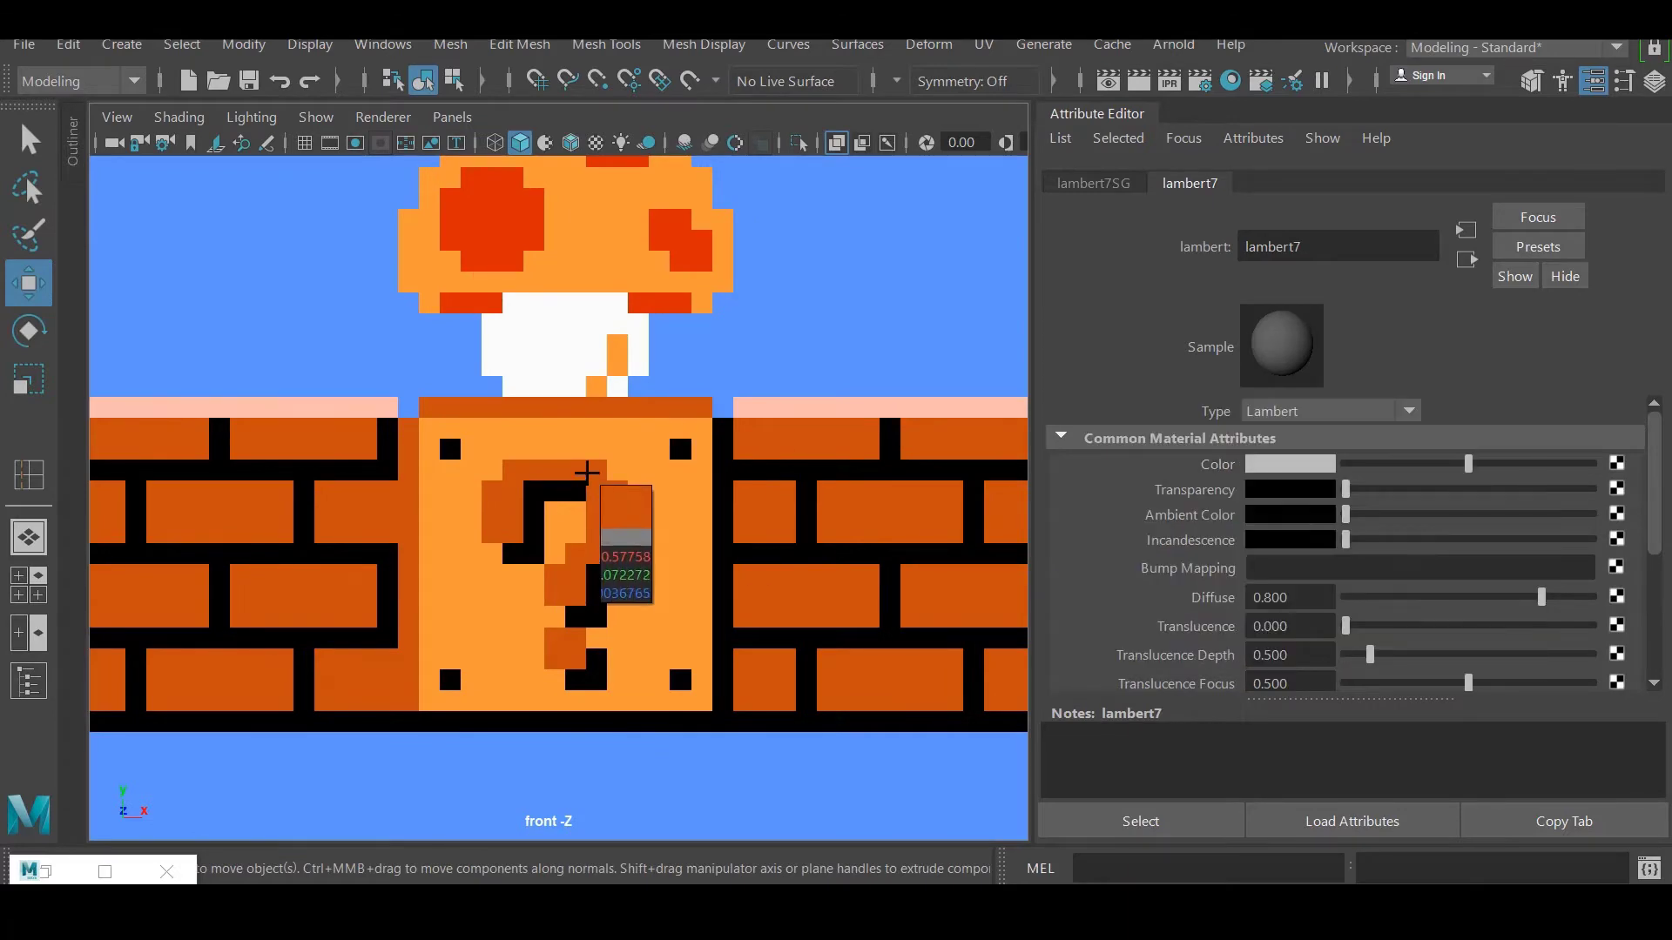
Delete the two blank upper corner faces of the question block plane and return to object mode.
{"action": "scroll", "coordinate": [496, 477], "scroll_direction": "down", "scroll_amount": 10}
{"action": "scroll", "coordinate": [750, 559], "scroll_direction": "up", "scroll_amount": 6}
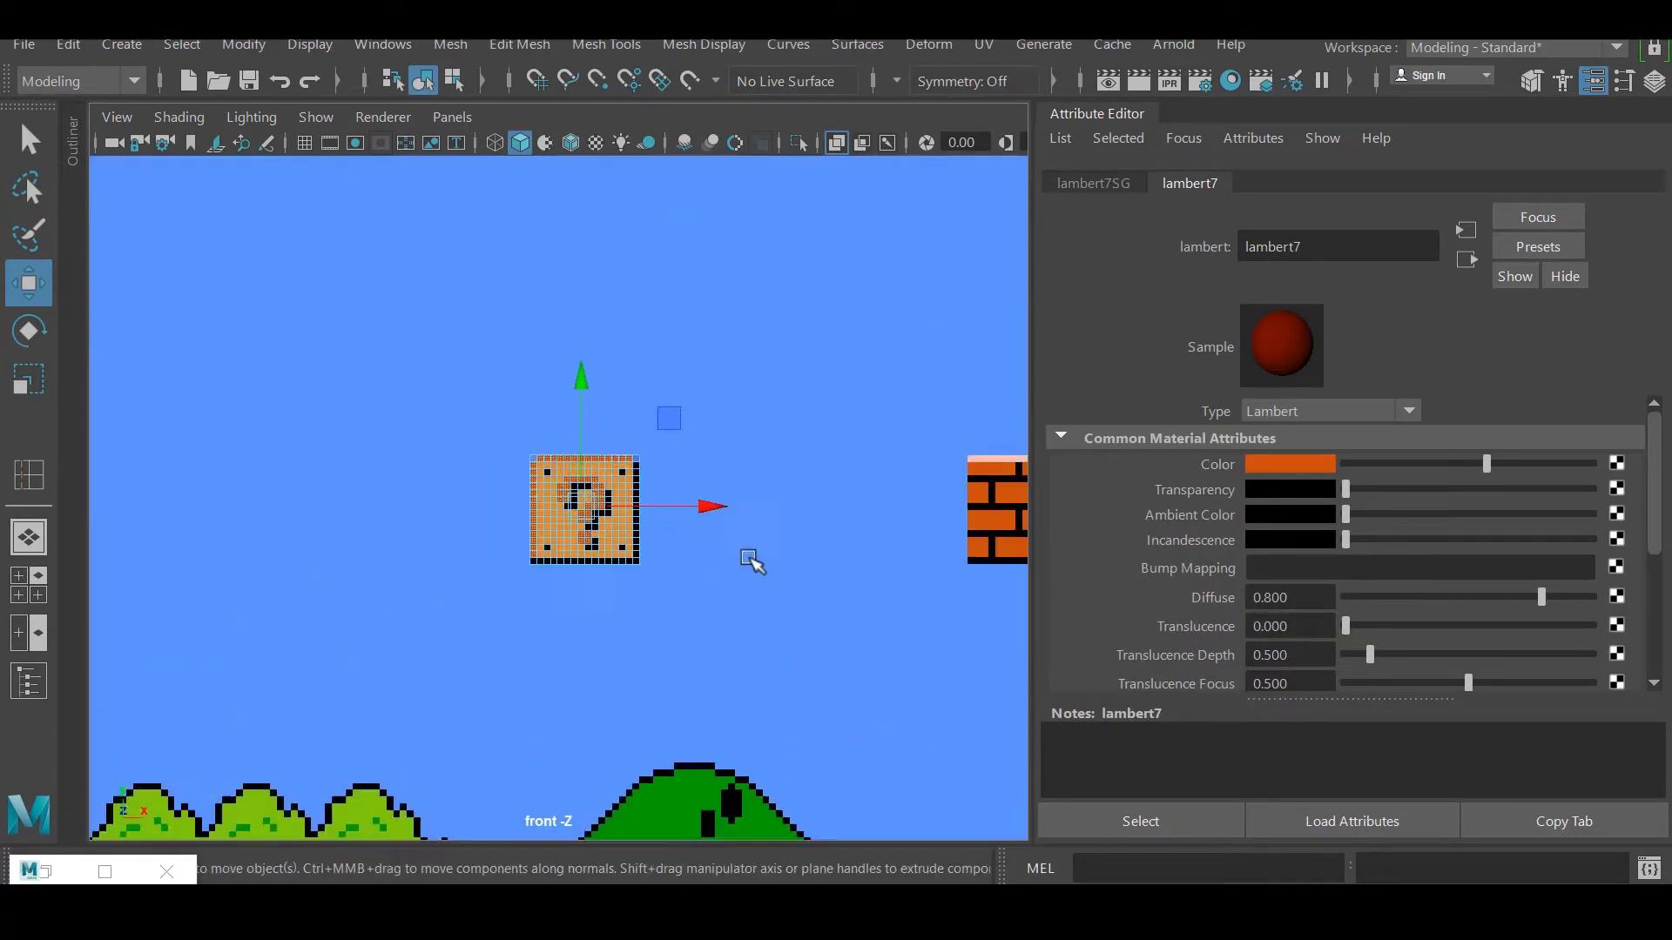
{"action": "right_click_drag", "start_coordinate": [526, 175], "coordinate": [655, 132]}
{"action": "left_click", "coordinate": [884, 429]}
Examine the coloured question block up close in the perspective view.
{"action": "key", "text": "space"}
{"action": "key", "text": "space"}
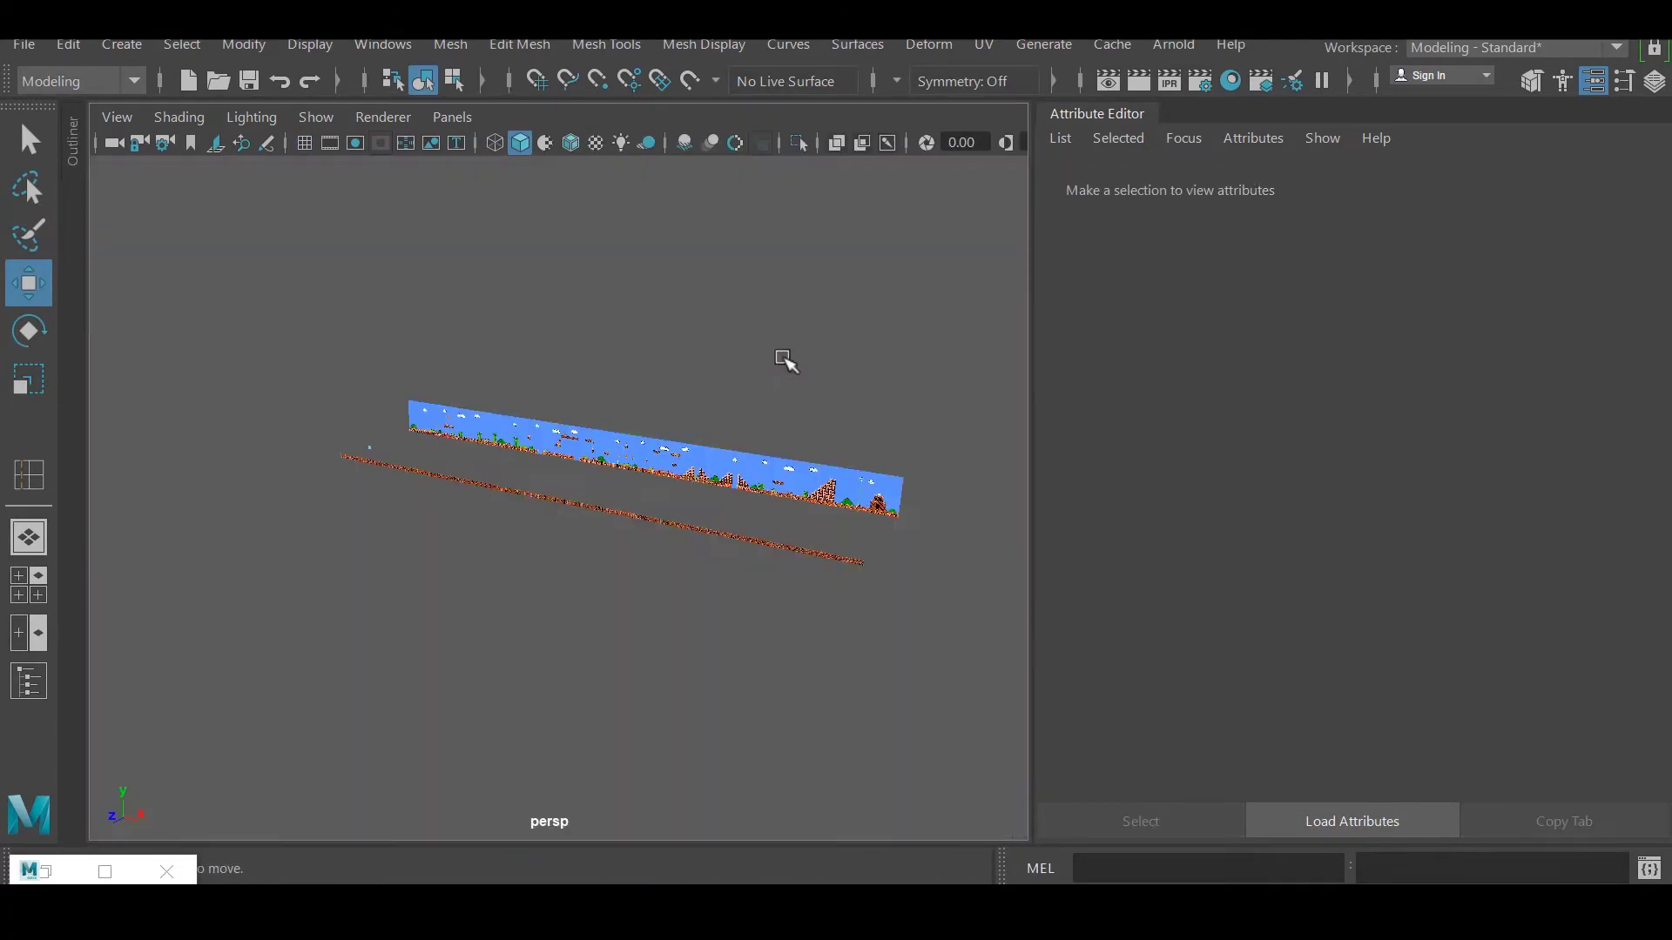
{"action": "left_click_drag", "start_coordinate": [784, 361], "coordinate": [470, 462], "text": "alt"}
{"action": "left_click", "coordinate": [466, 461]}
{"action": "key", "text": "f"}
{"action": "right_click_drag", "start_coordinate": [495, 176], "coordinate": [540, 248]}
{"action": "left_click_drag", "start_coordinate": [540, 249], "coordinate": [592, 494], "text": "alt"}
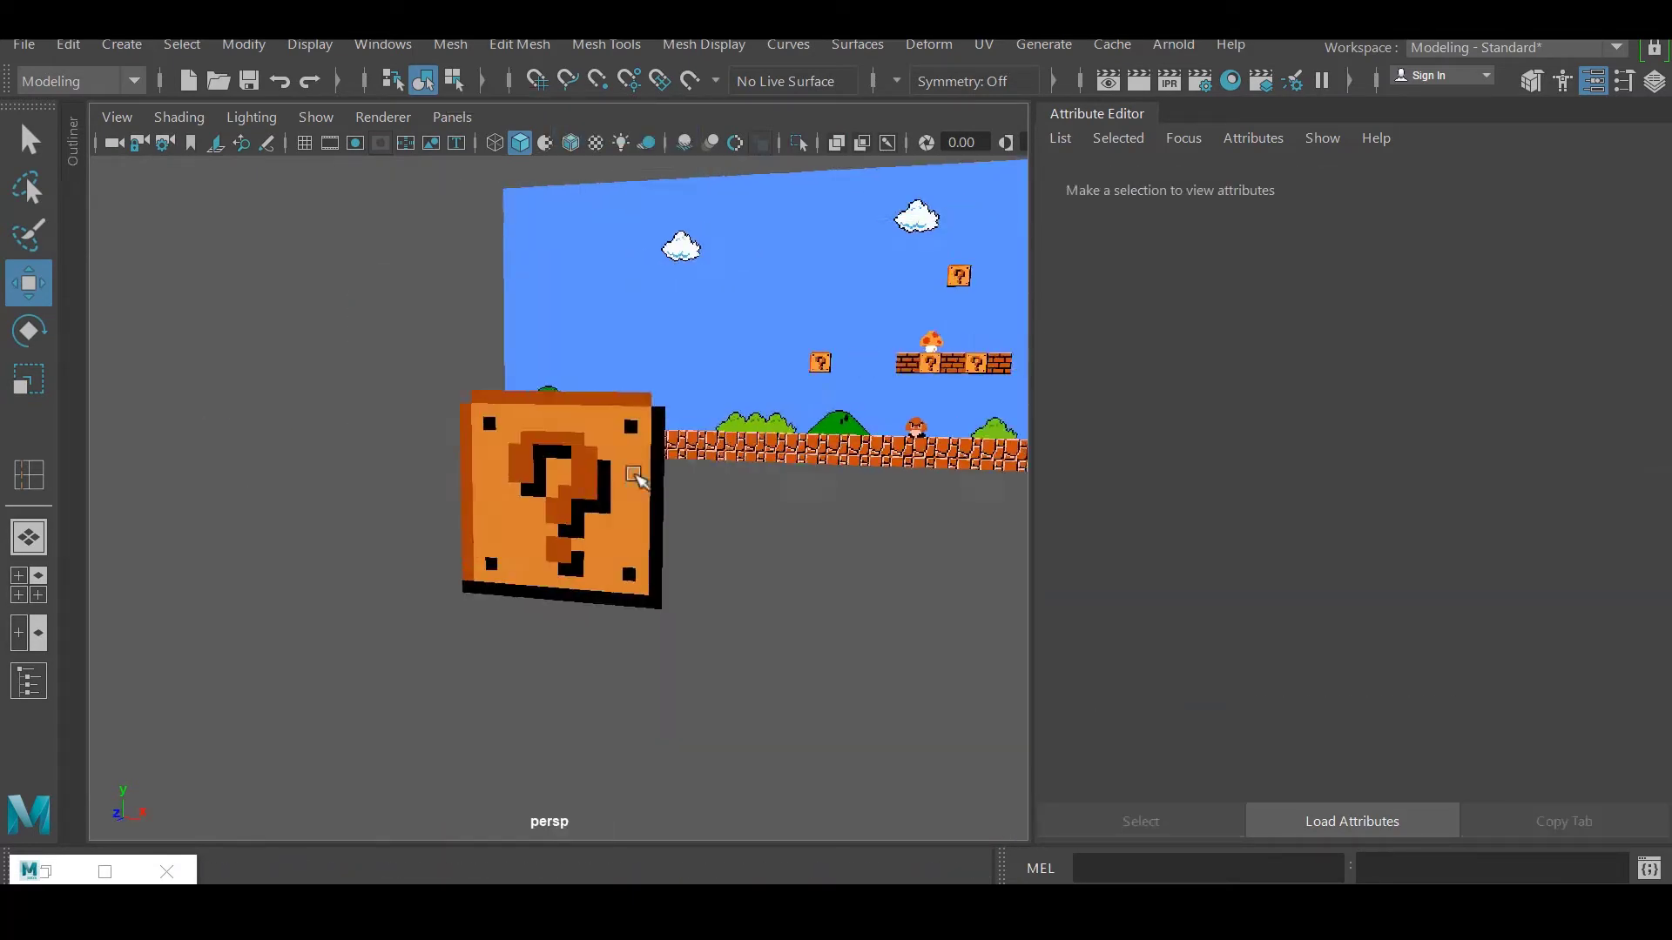
{"action": "right_click_drag", "start_coordinate": [592, 494], "coordinate": [620, 474], "text": "alt"}
{"action": "left_click", "coordinate": [568, 484]}
Duplicate the question block in the front view and align the copy with the reference question block beneath the mushroom.
{"action": "key", "text": "space"}
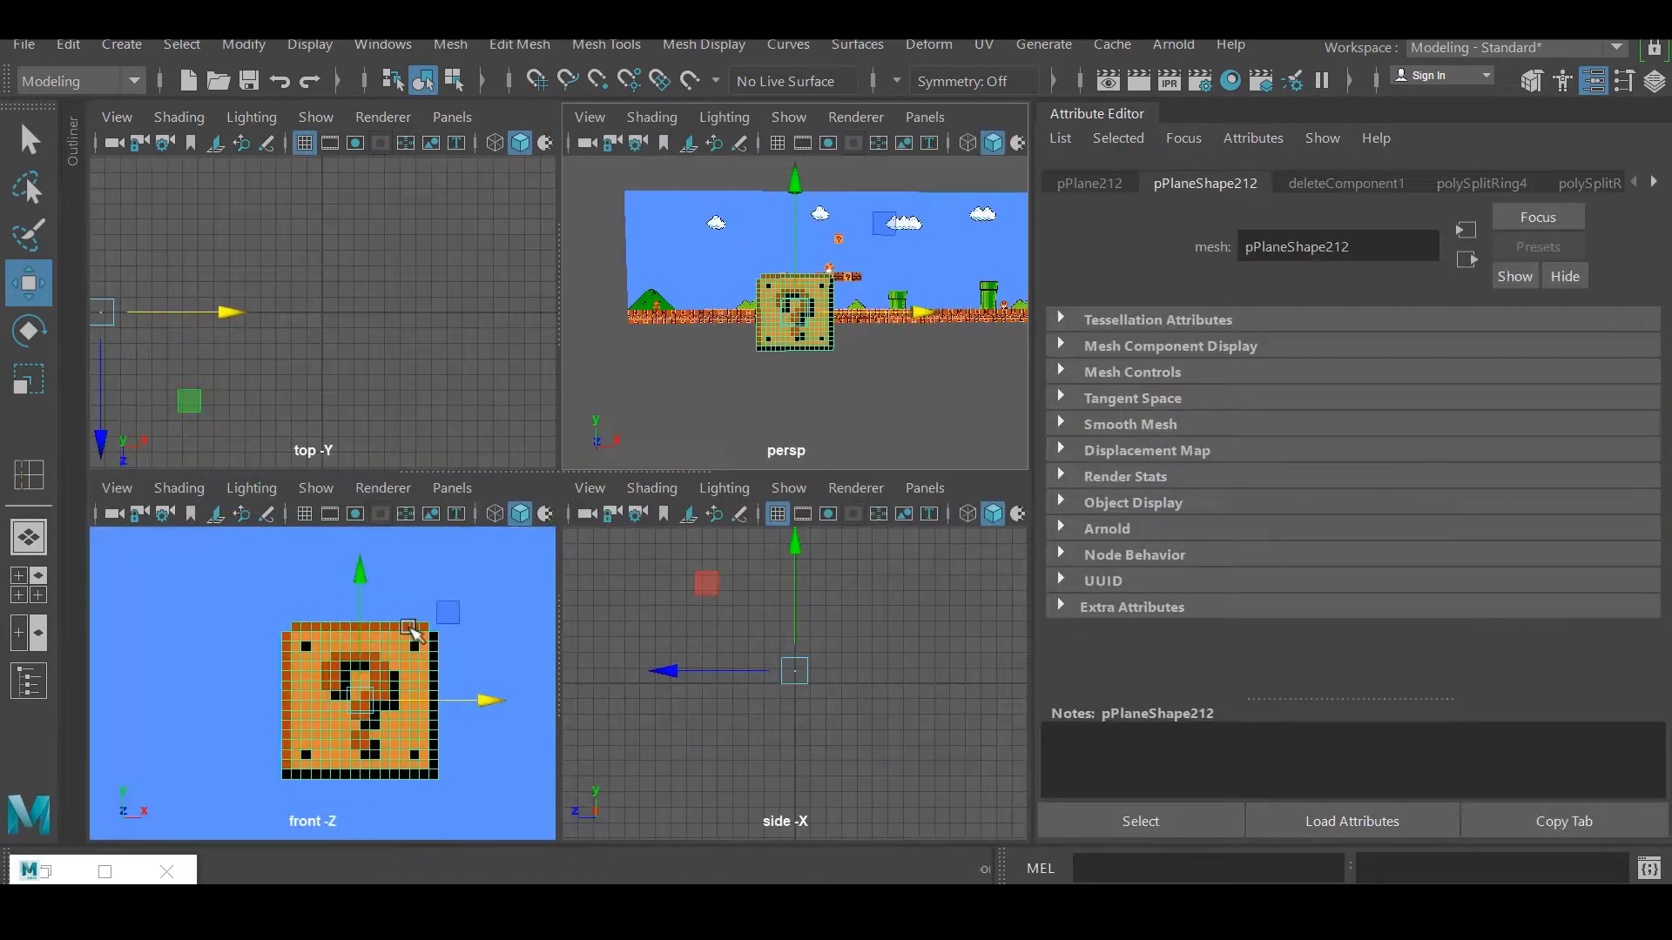
{"action": "key", "text": "space"}
{"action": "left_click", "coordinate": [627, 557]}
{"action": "scroll", "coordinate": [604, 518], "scroll_direction": "up", "scroll_amount": 5}
{"action": "left_click", "coordinate": [604, 517]}
{"action": "key", "text": "ctrl+d"}
{"action": "middle_click_drag", "start_coordinate": [604, 517], "coordinate": [357, 570], "text": "alt"}
{"action": "left_click_drag", "start_coordinate": [356, 570], "coordinate": [842, 578]}
{"action": "scroll", "coordinate": [842, 578], "scroll_direction": "up", "scroll_amount": 6}
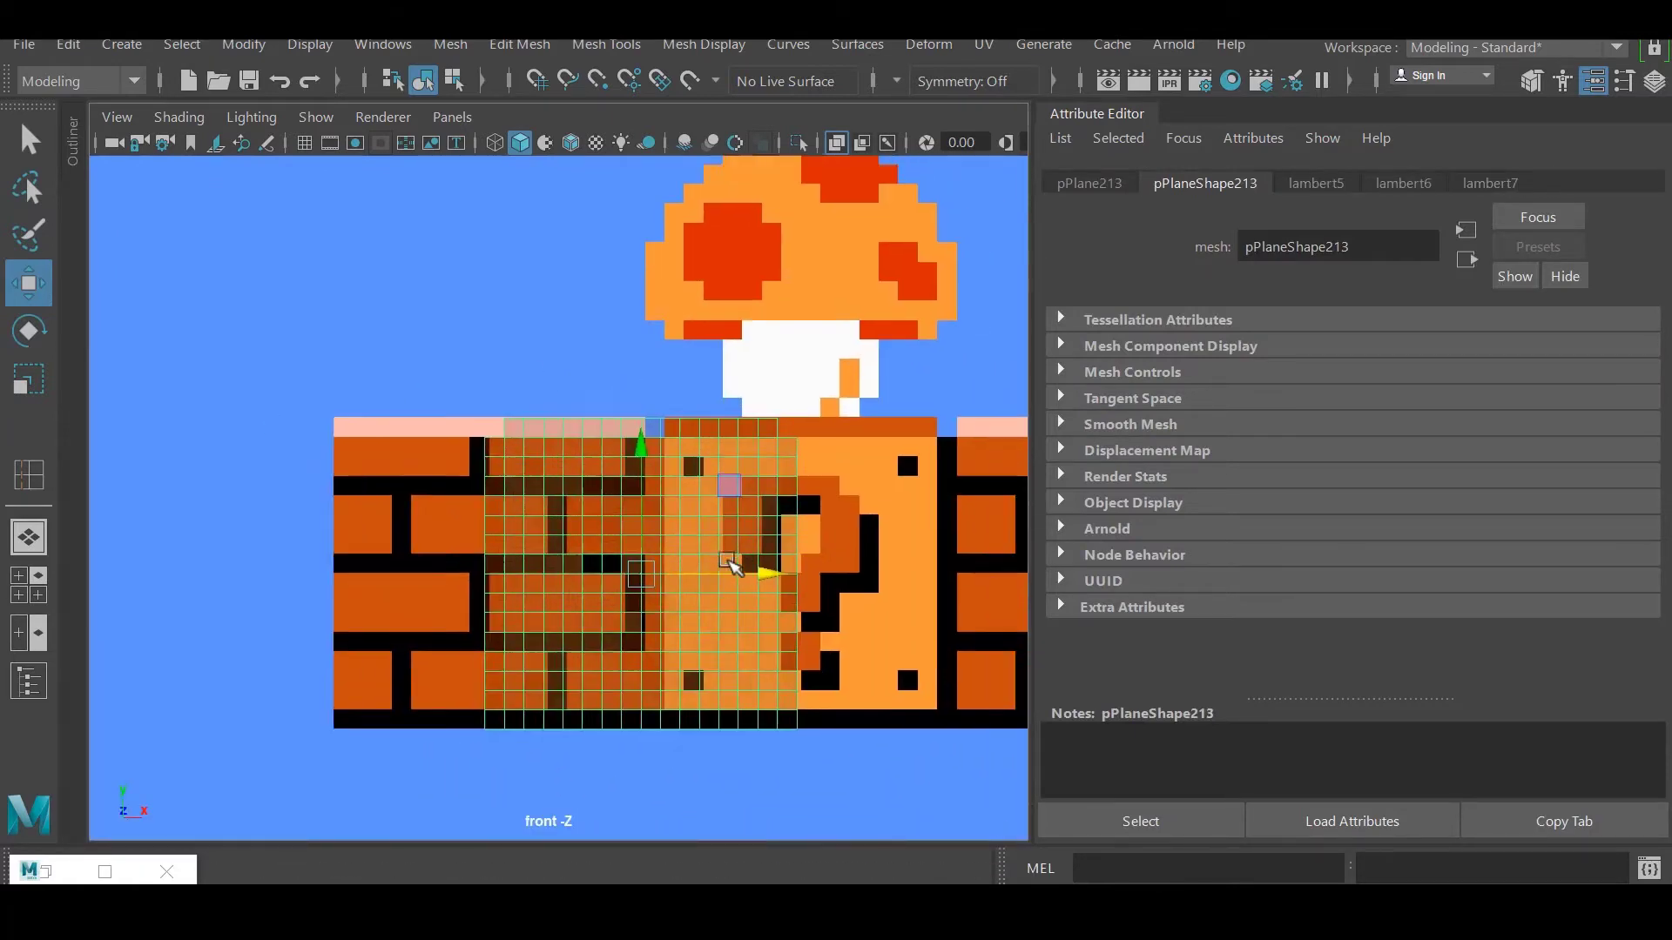
{"action": "middle_click_drag", "start_coordinate": [942, 579], "coordinate": [823, 515], "text": "alt"}
{"action": "middle_click_drag", "start_coordinate": [607, 642], "coordinate": [664, 642], "text": "alt"}
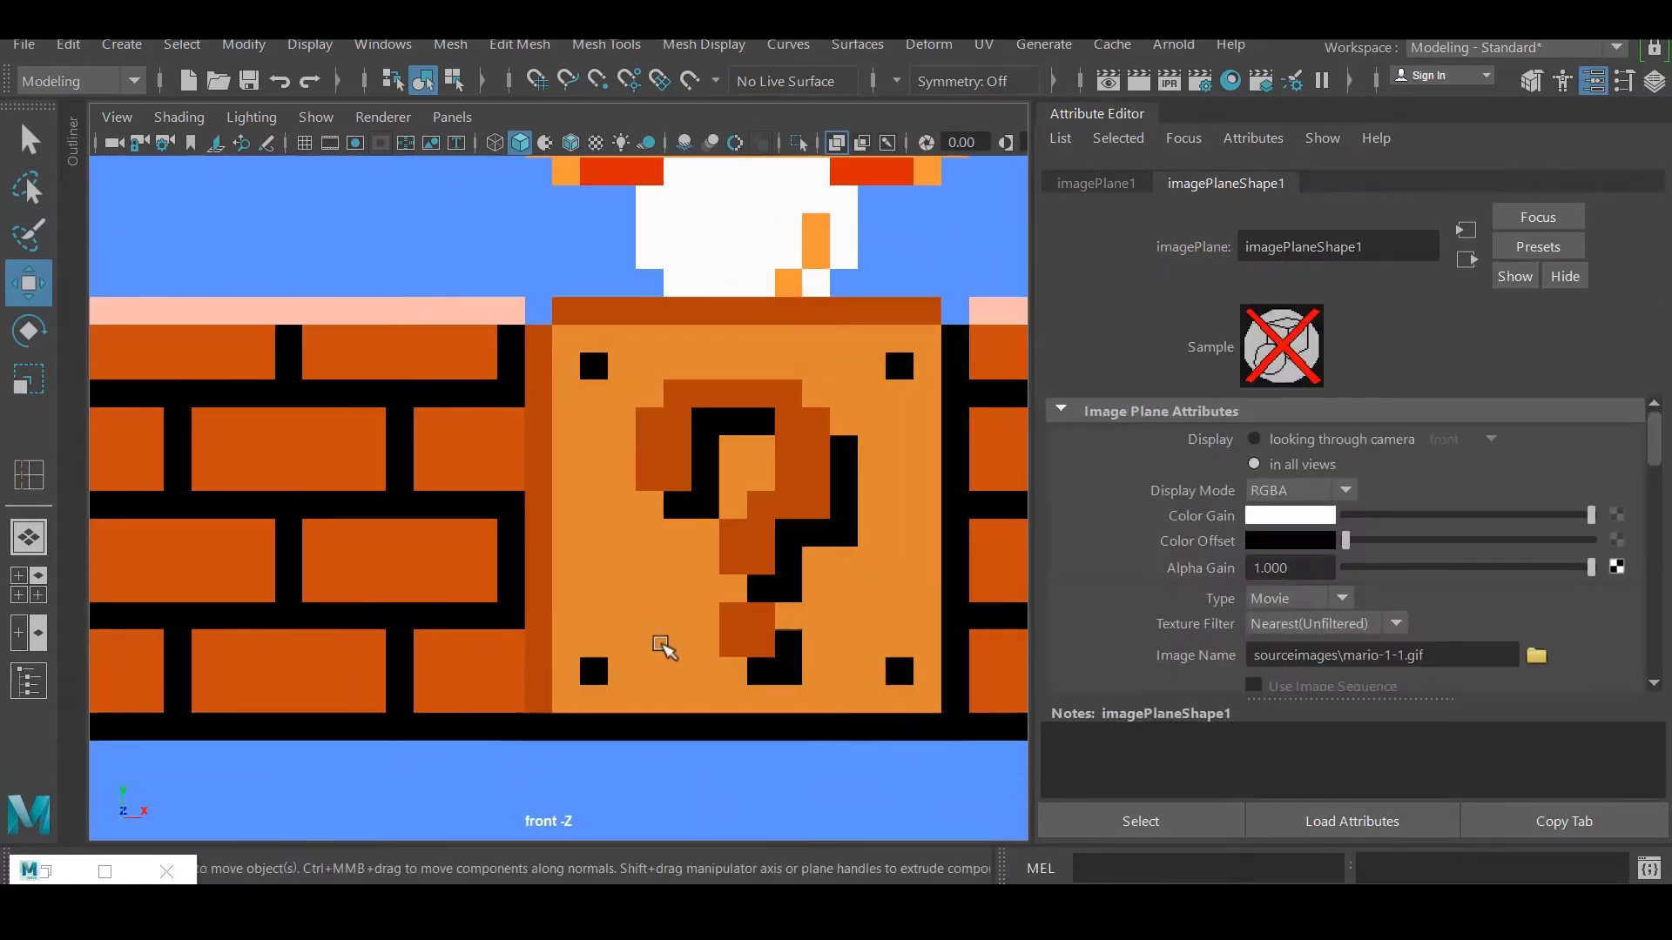
Extrude the left border edges of the question block beneath the mushroom across the neighbouring reference brick.
{"action": "left_click", "coordinate": [661, 648]}
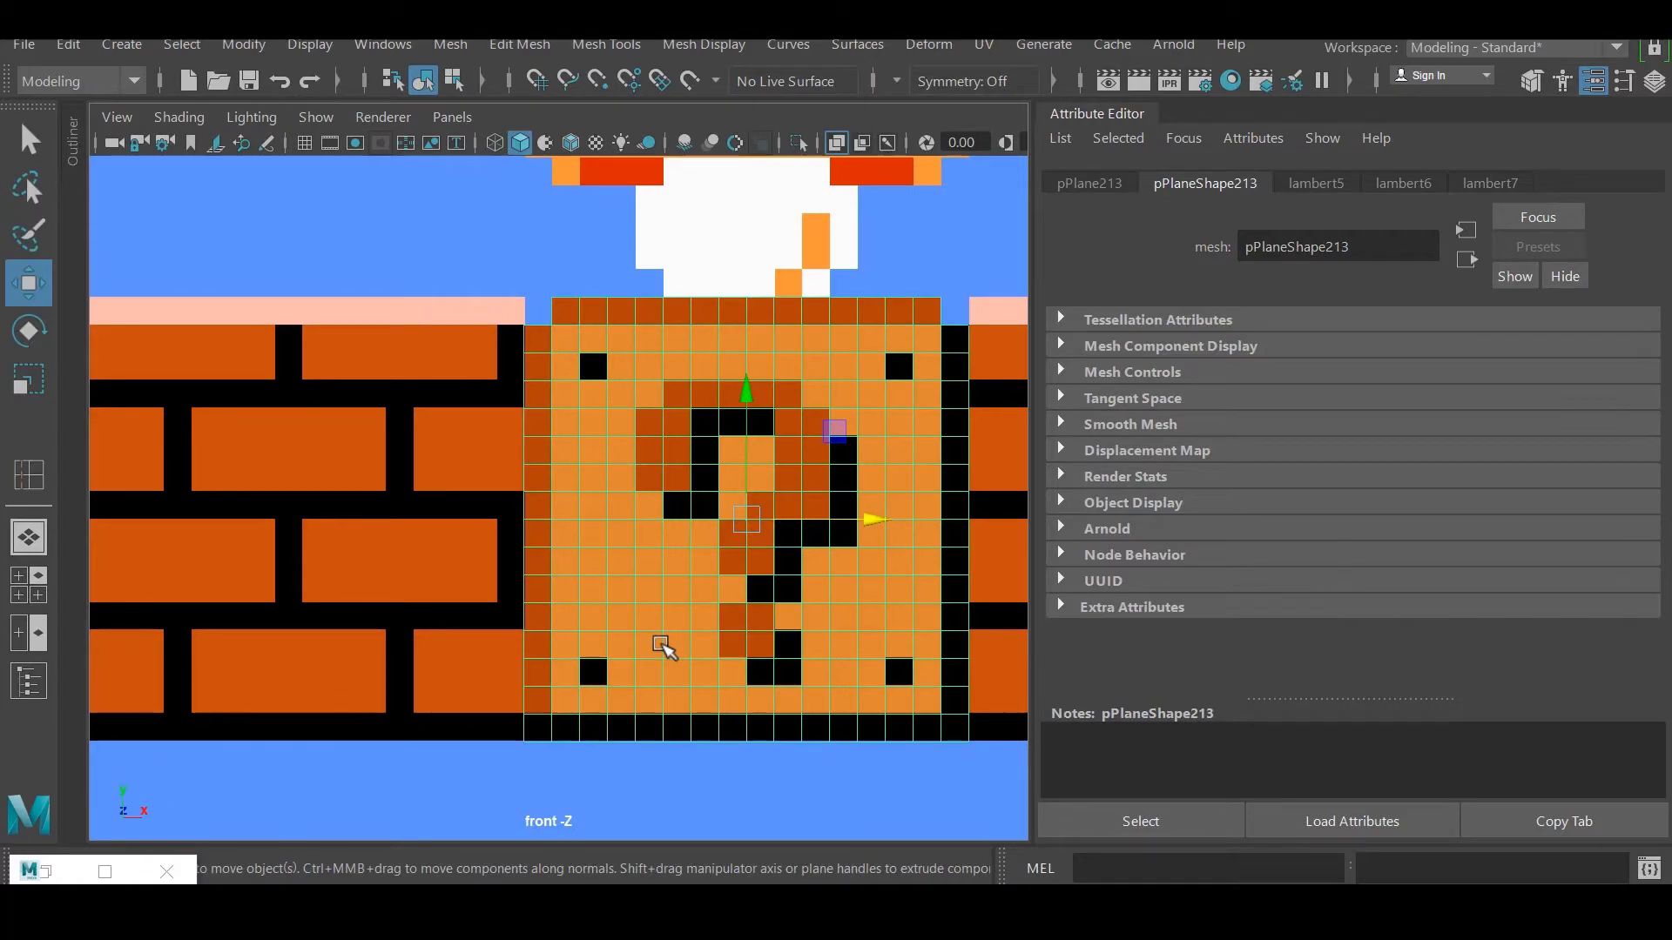
{"action": "middle_click_drag", "start_coordinate": [661, 647], "coordinate": [759, 307], "text": "alt"}
{"action": "scroll", "coordinate": [758, 306], "scroll_direction": "up", "scroll_amount": 1}
{"action": "left_click", "coordinate": [732, 166]}
{"action": "left_click", "coordinate": [725, 602]}
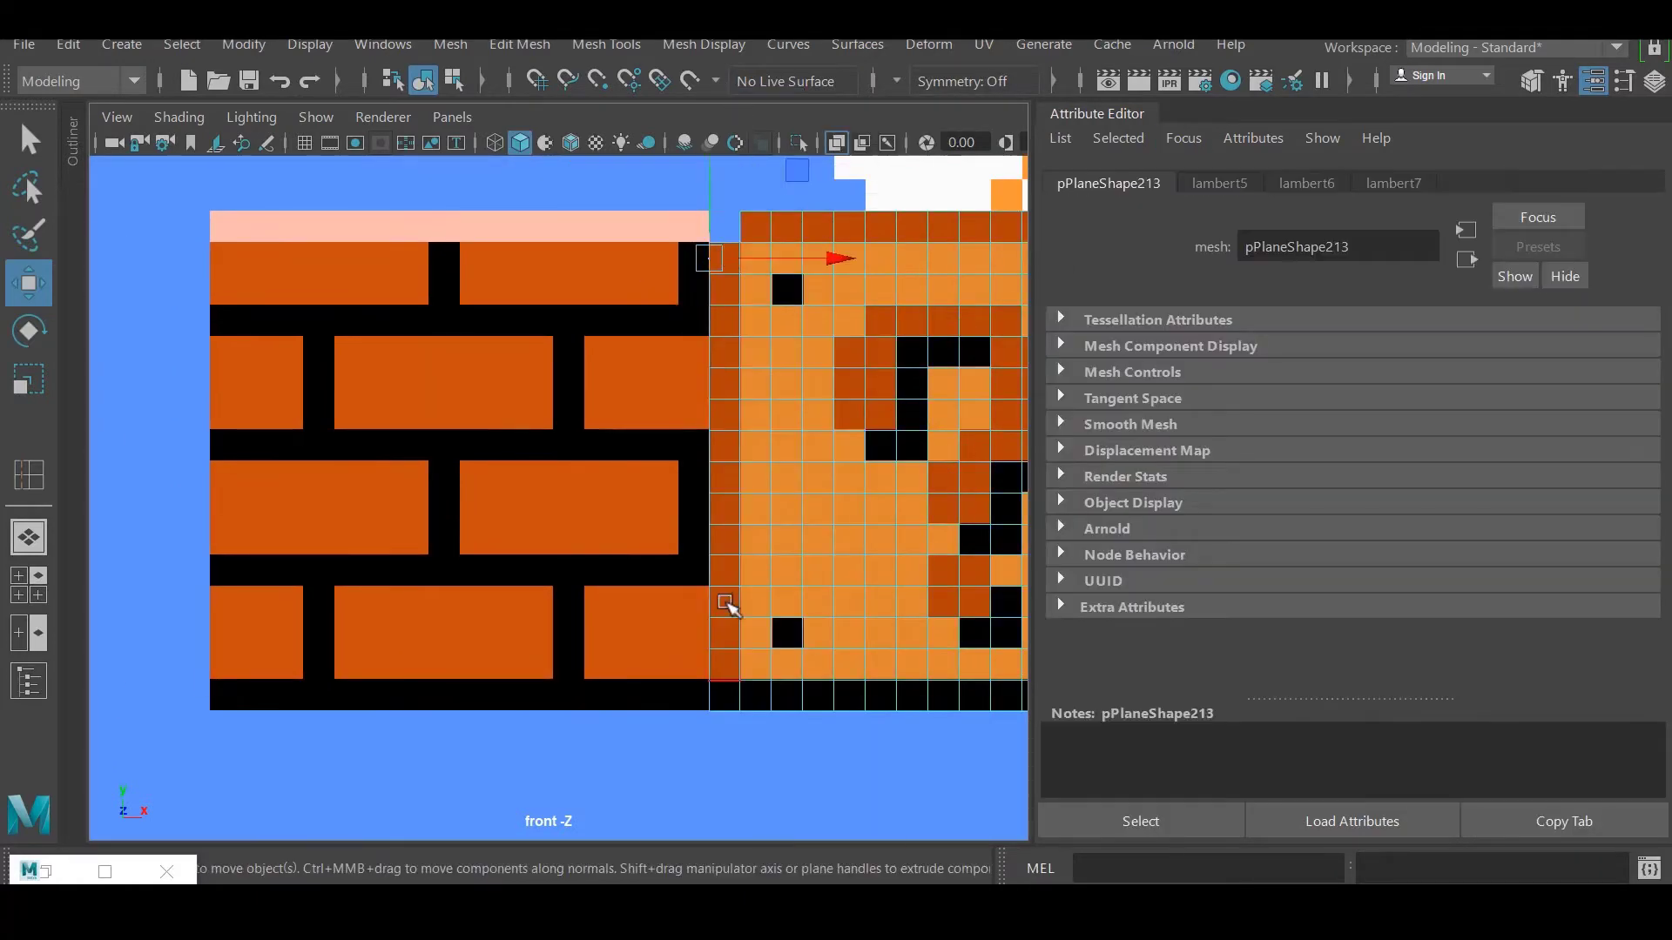
{"action": "key", "text": "ctrl+e"}
{"action": "left_click_drag", "start_coordinate": [653, 640], "coordinate": [337, 448]}
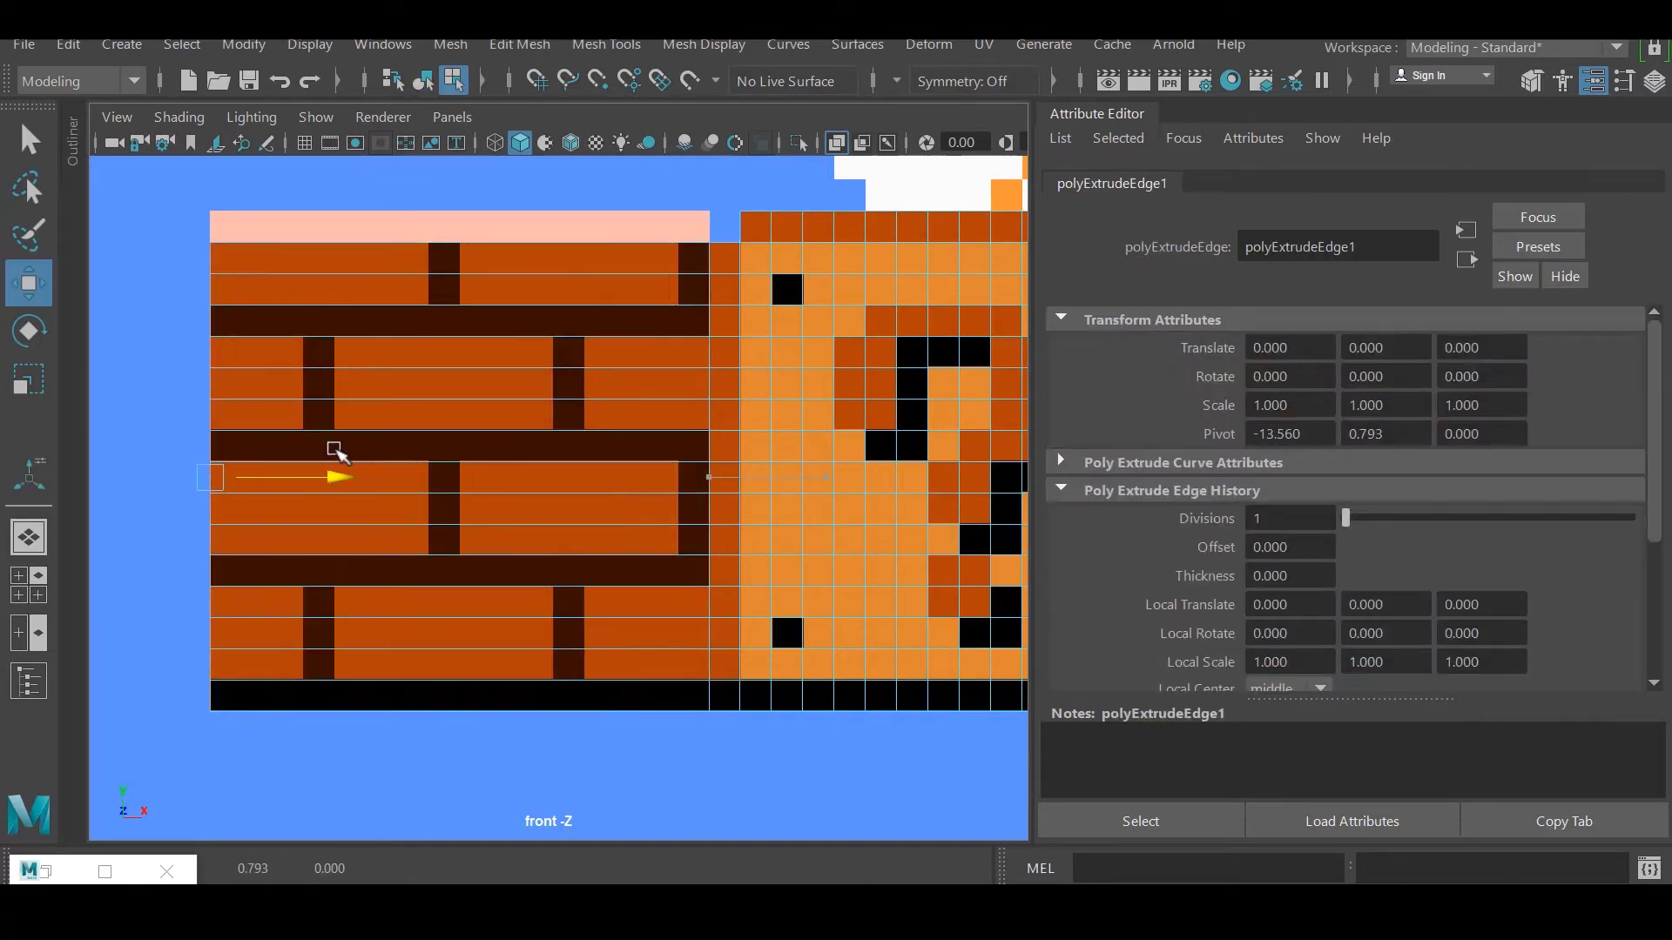
Insert evenly spaced edge loops into the extruded brick strip so its columns match the reference pixels.
{"action": "right_click_drag", "start_coordinate": [604, 175], "coordinate": [688, 117]}
{"action": "left_click", "coordinate": [606, 43]}
{"action": "left_click", "coordinate": [636, 245]}
{"action": "left_click", "coordinate": [447, 272]}
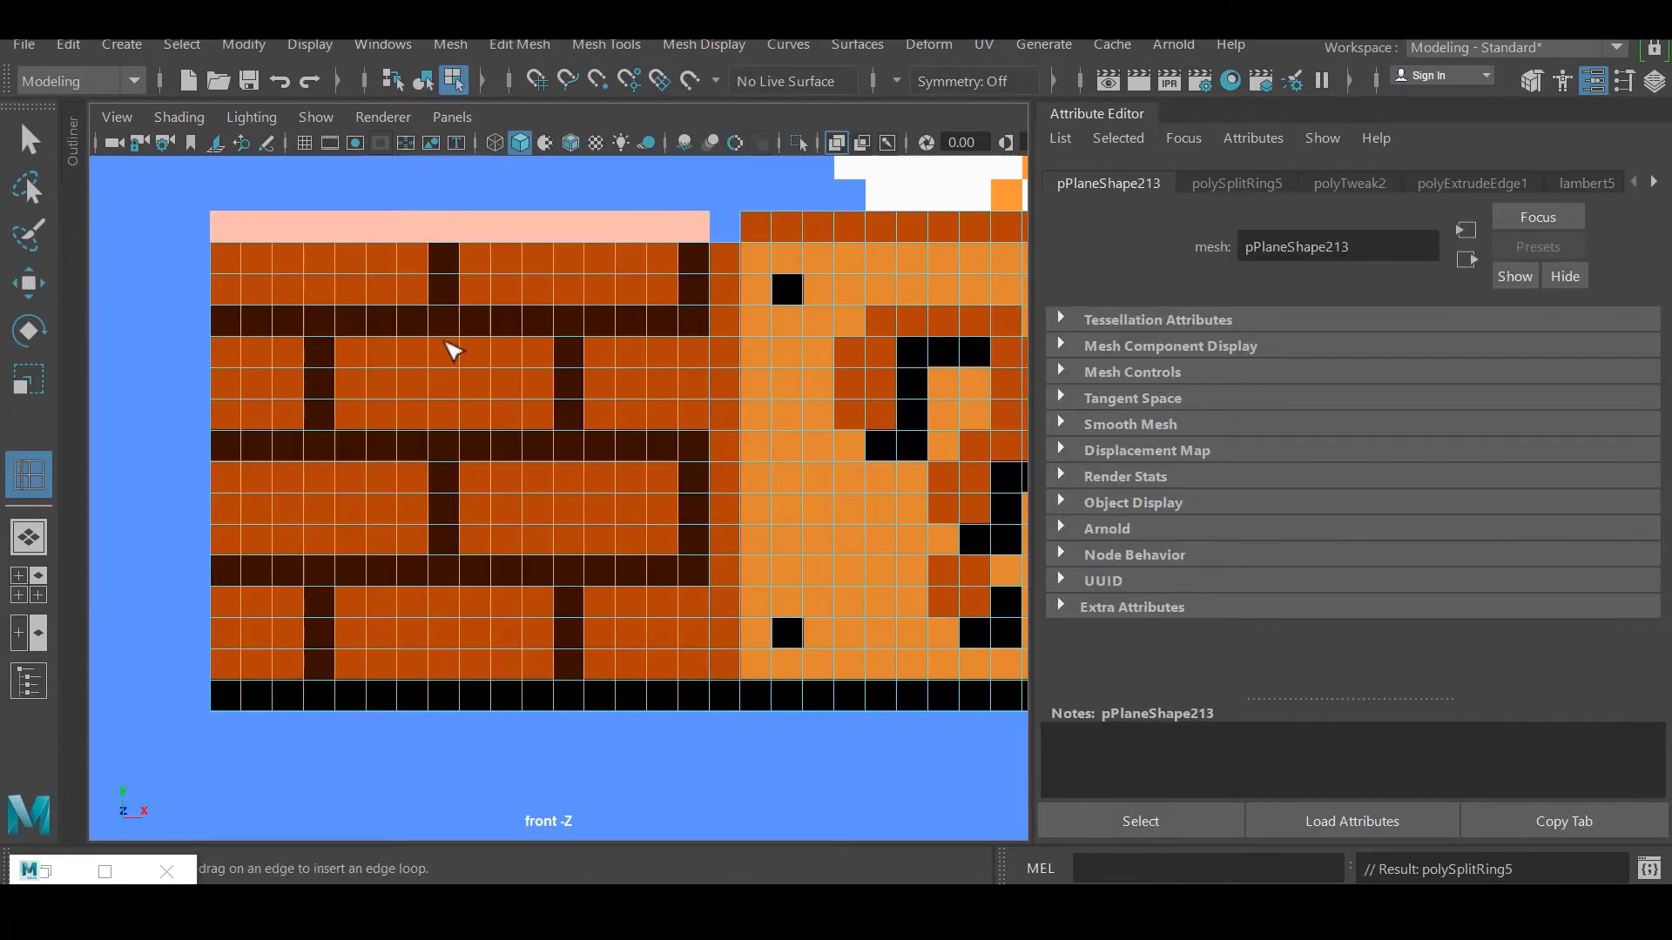
Extrude the top edges of the brick grid upward by one pixel row to cover the pink strip.
{"action": "key", "text": "ctrl+e"}
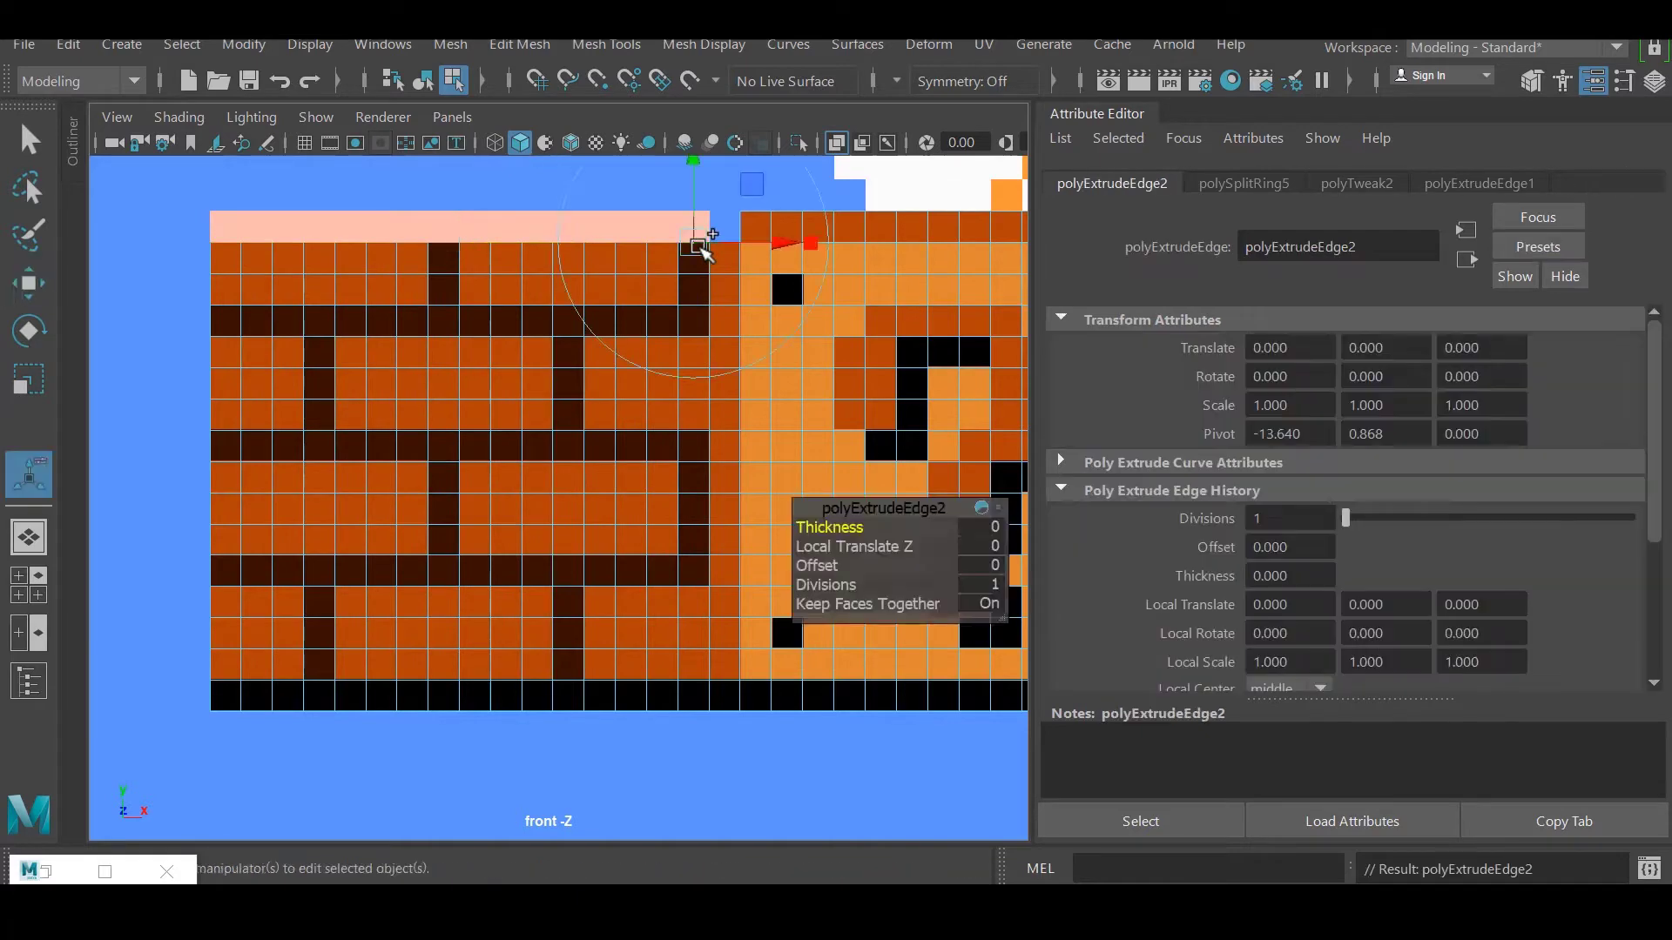
{"action": "left_click_drag", "start_coordinate": [457, 197], "coordinate": [455, 164]}
{"action": "right_click_drag", "start_coordinate": [465, 174], "coordinate": [653, 134]}
Assign the brick grid's faces a new Lambert material with the orange colour sampled from the bricks.
{"action": "middle_click_drag", "start_coordinate": [653, 675], "coordinate": [386, 696], "text": "alt"}
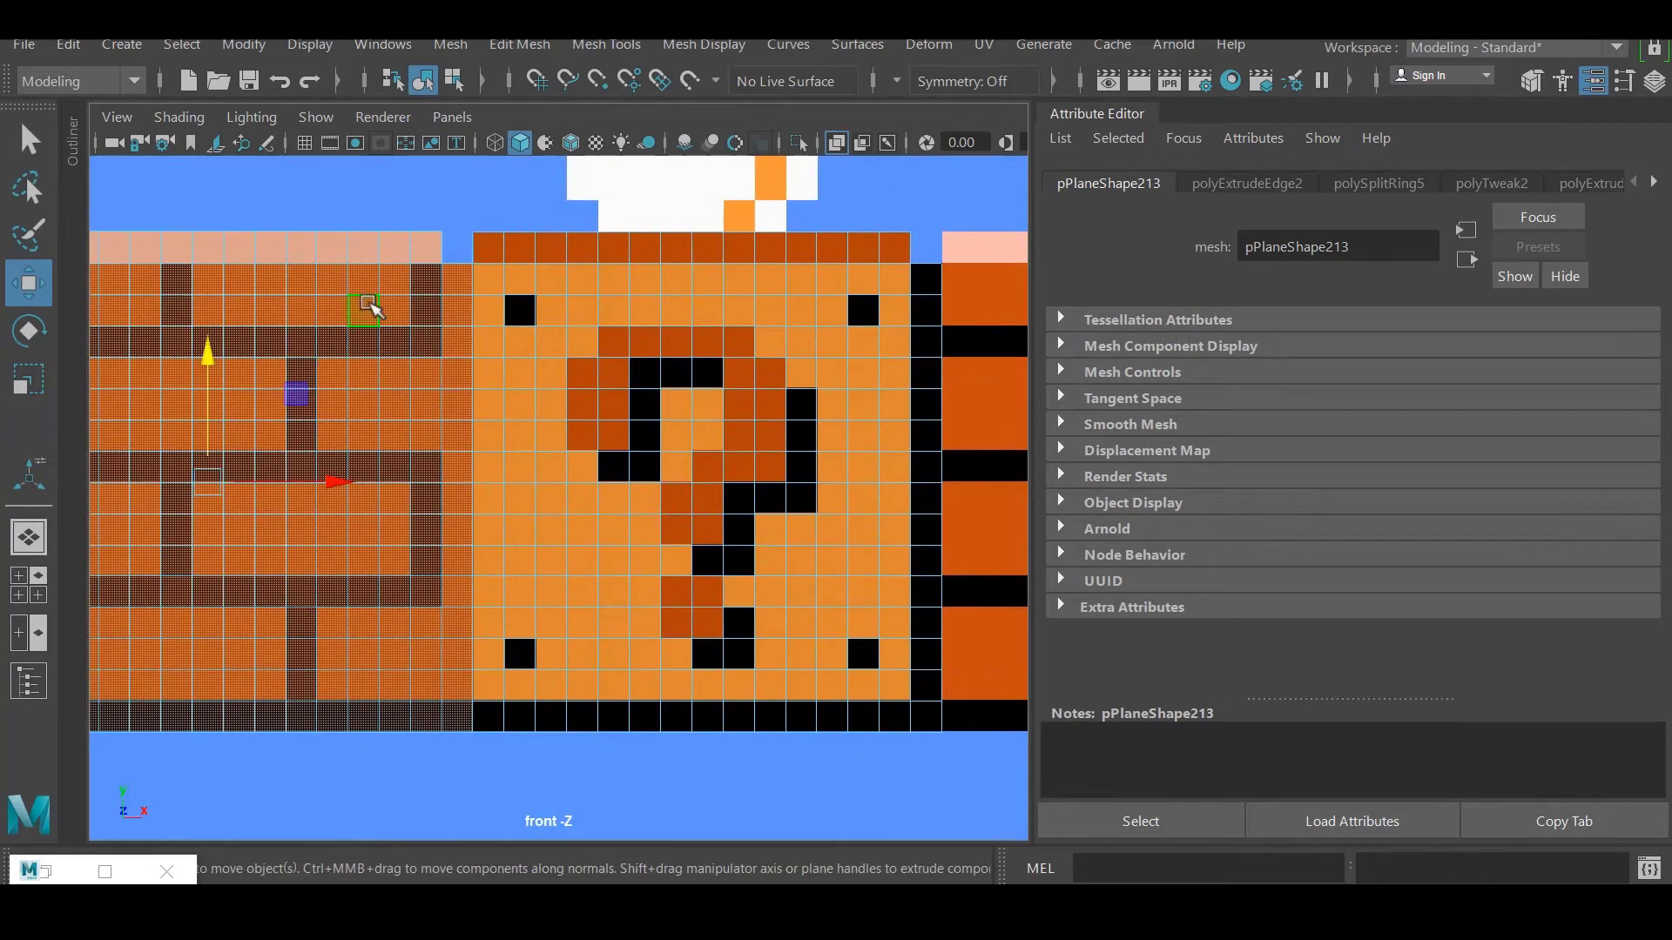
{"action": "right_click_drag", "start_coordinate": [373, 301], "coordinate": [522, 858]}
{"action": "left_click", "coordinate": [1277, 455]}
{"action": "left_click", "coordinate": [373, 341]}
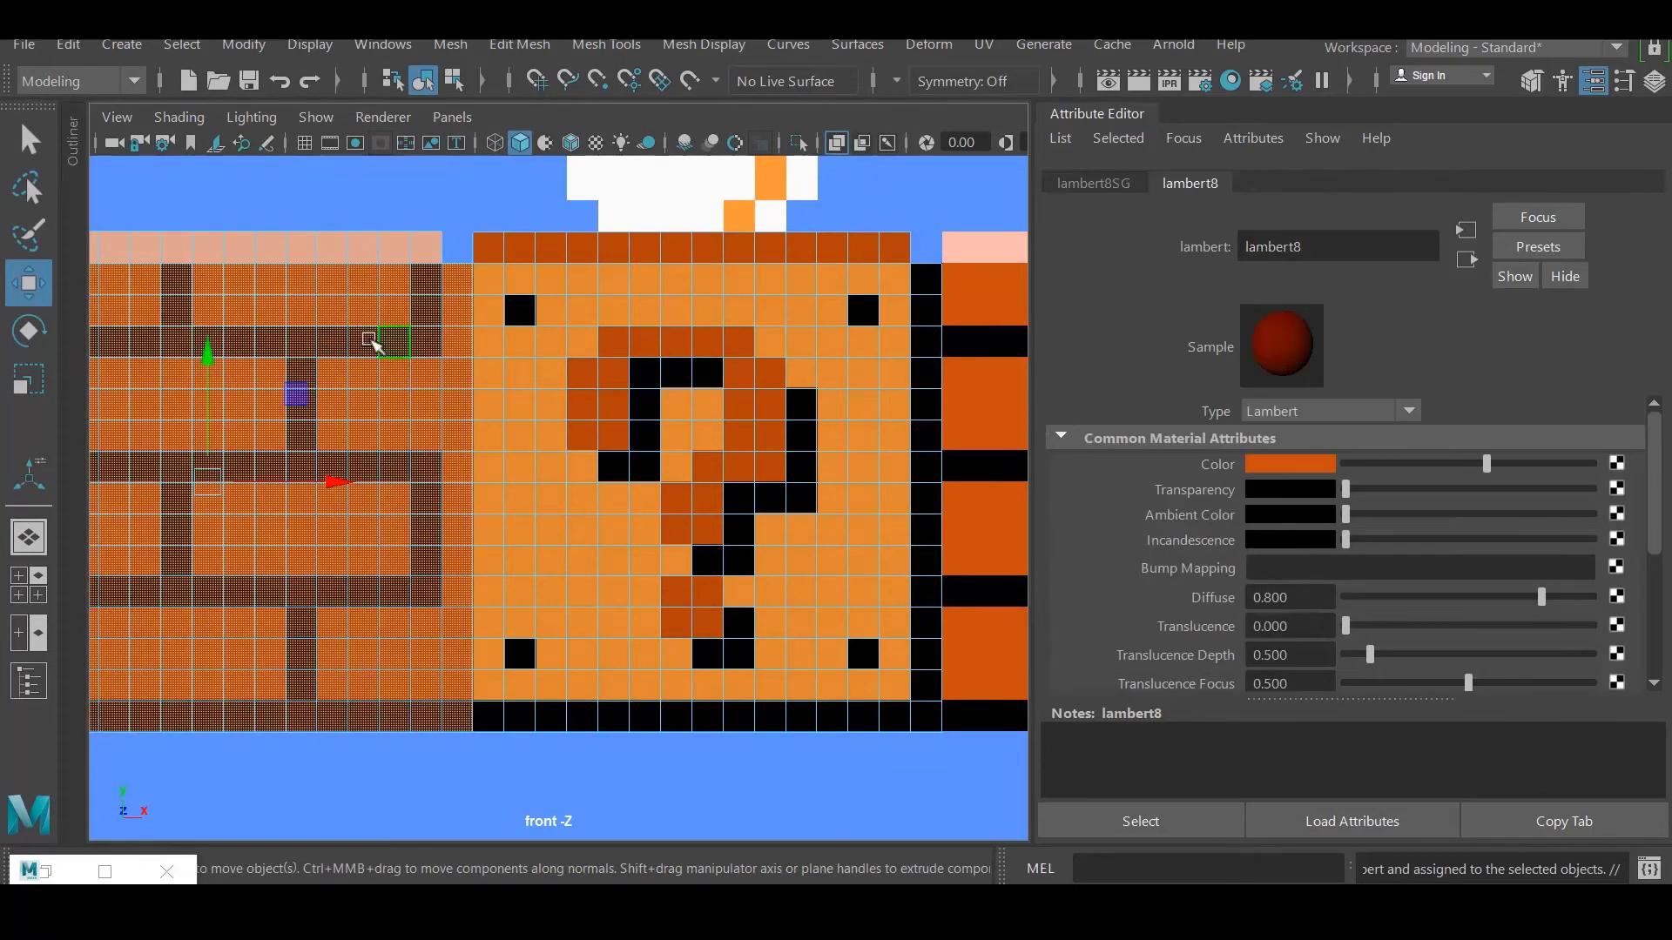
{"action": "left_click", "coordinate": [1289, 464]}
{"action": "left_click", "coordinate": [336, 331]}
{"action": "middle_click_drag", "start_coordinate": [336, 330], "coordinate": [545, 358], "text": "alt"}
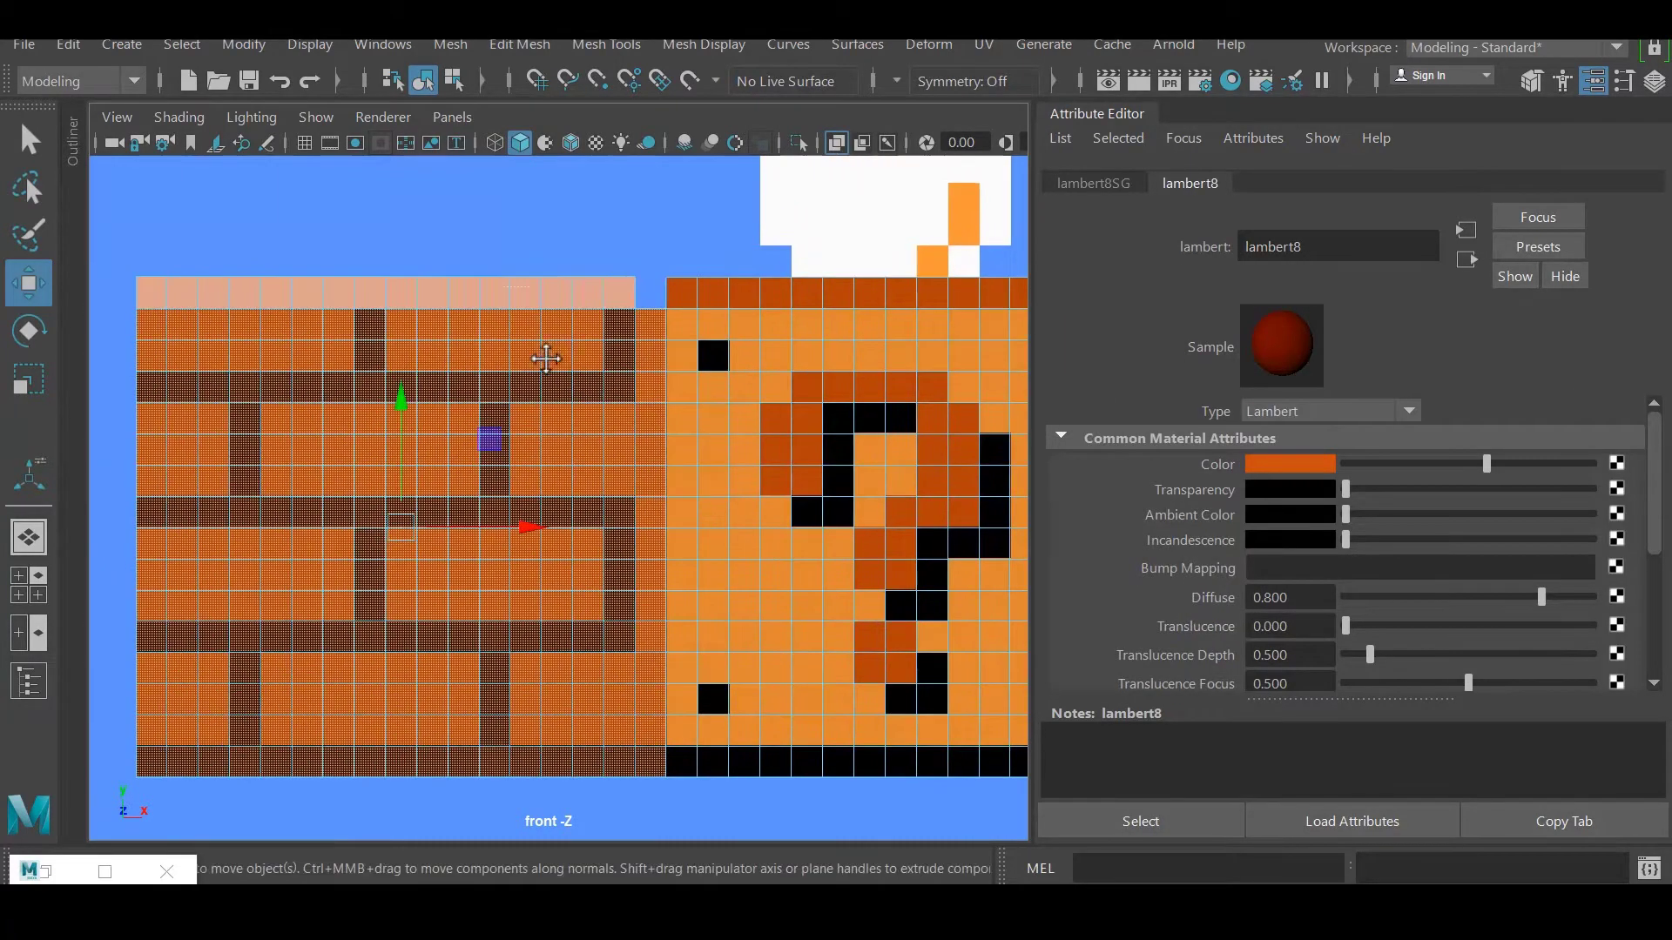
Assign the top row of brick faces a new Lambert material in the pink of the reference.
{"action": "left_click_drag", "start_coordinate": [545, 358], "coordinate": [116, 296]}
{"action": "right_click_drag", "start_coordinate": [372, 296], "coordinate": [522, 732]}
{"action": "left_click", "coordinate": [1289, 464]}
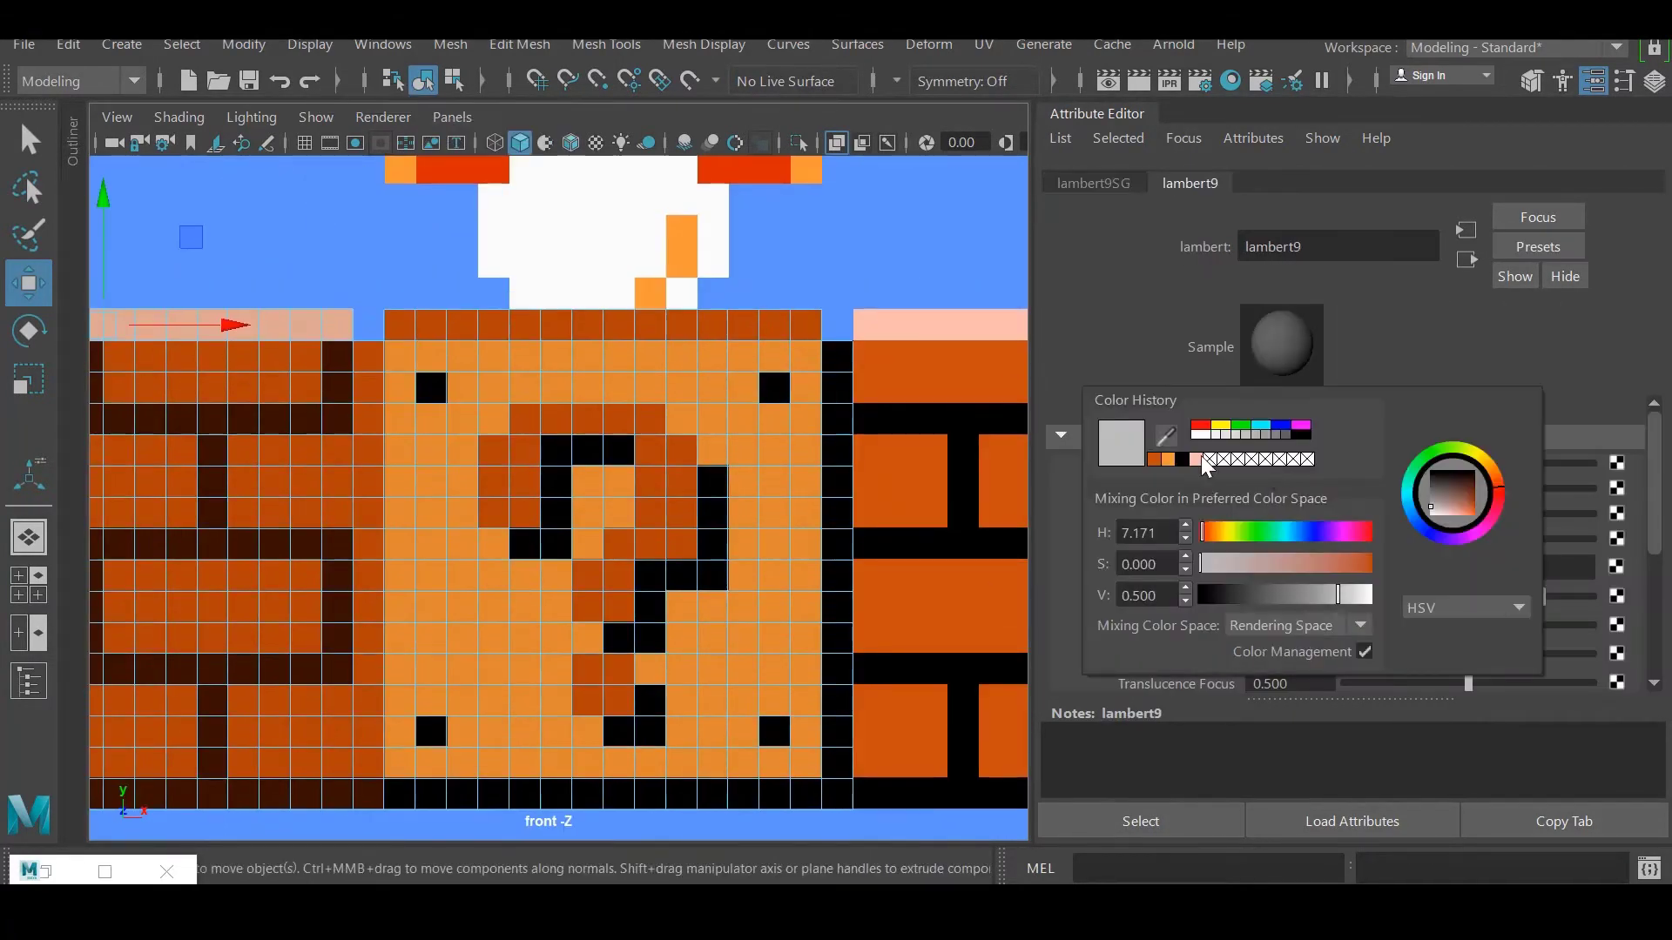
{"action": "left_click", "coordinate": [403, 512]}
Select all faces over the brick's mortar lines and bottom row and assign them a new black Lambert material.
{"action": "key", "text": "bracketleft"}
{"action": "key", "text": "bracketleft"}
{"action": "left_click_drag", "start_coordinate": [156, 373], "coordinate": [628, 384]}
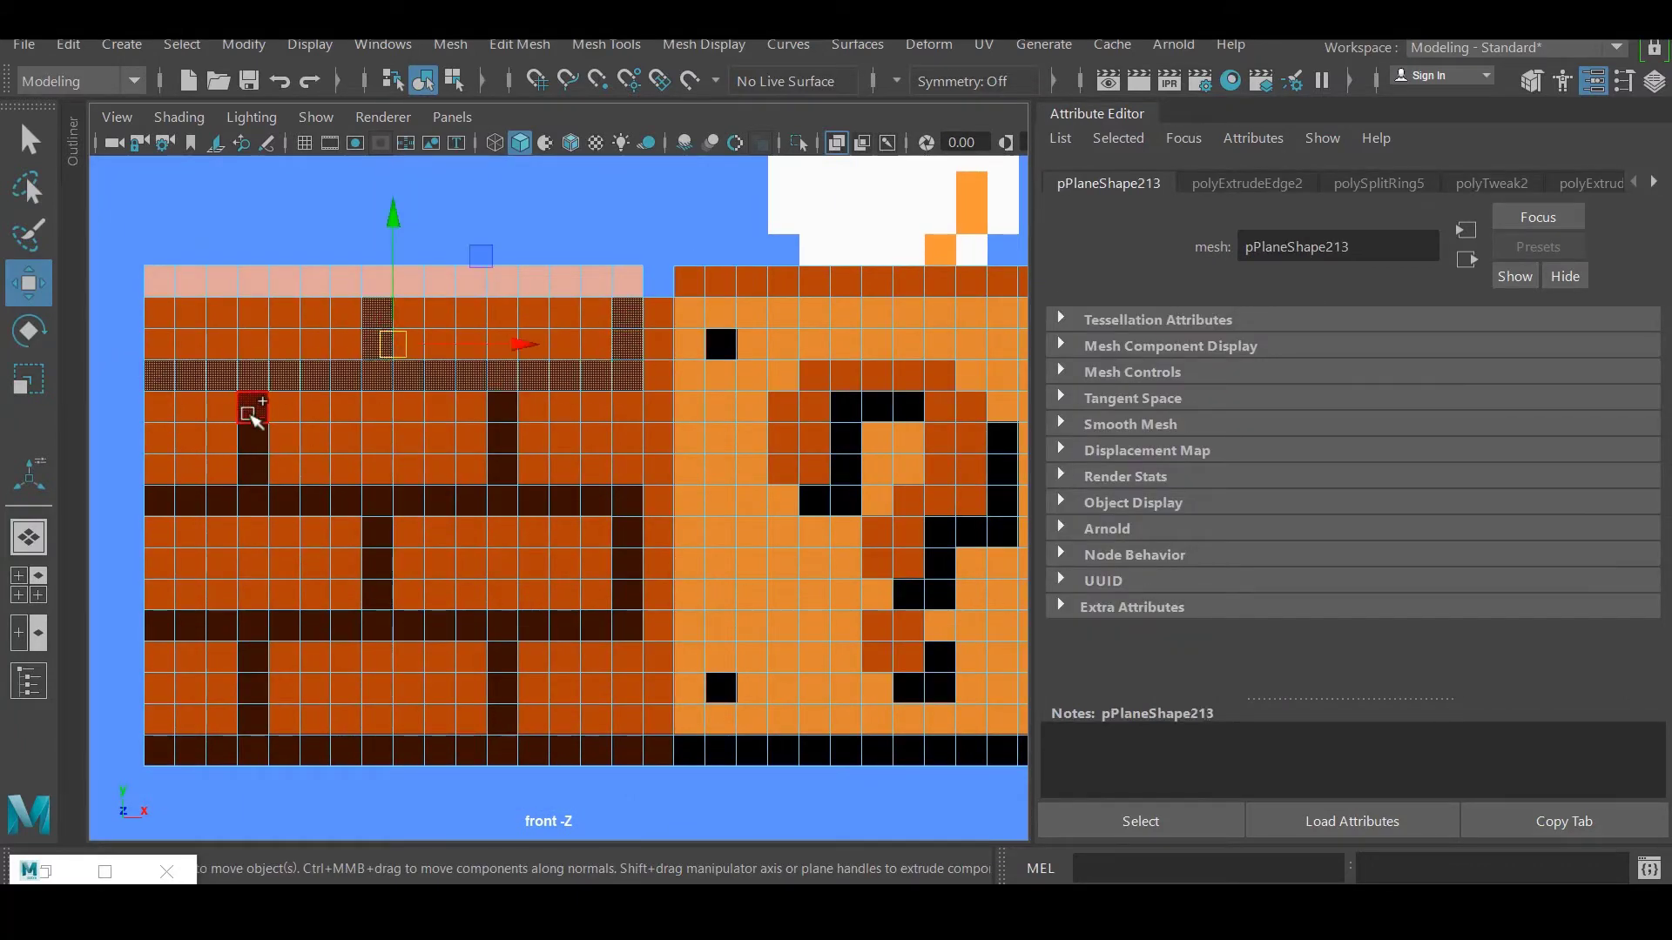
{"action": "left_click_drag", "start_coordinate": [642, 508], "coordinate": [642, 509], "text": "shift"}
{"action": "left_click_drag", "start_coordinate": [376, 521], "coordinate": [389, 607], "text": "shift"}
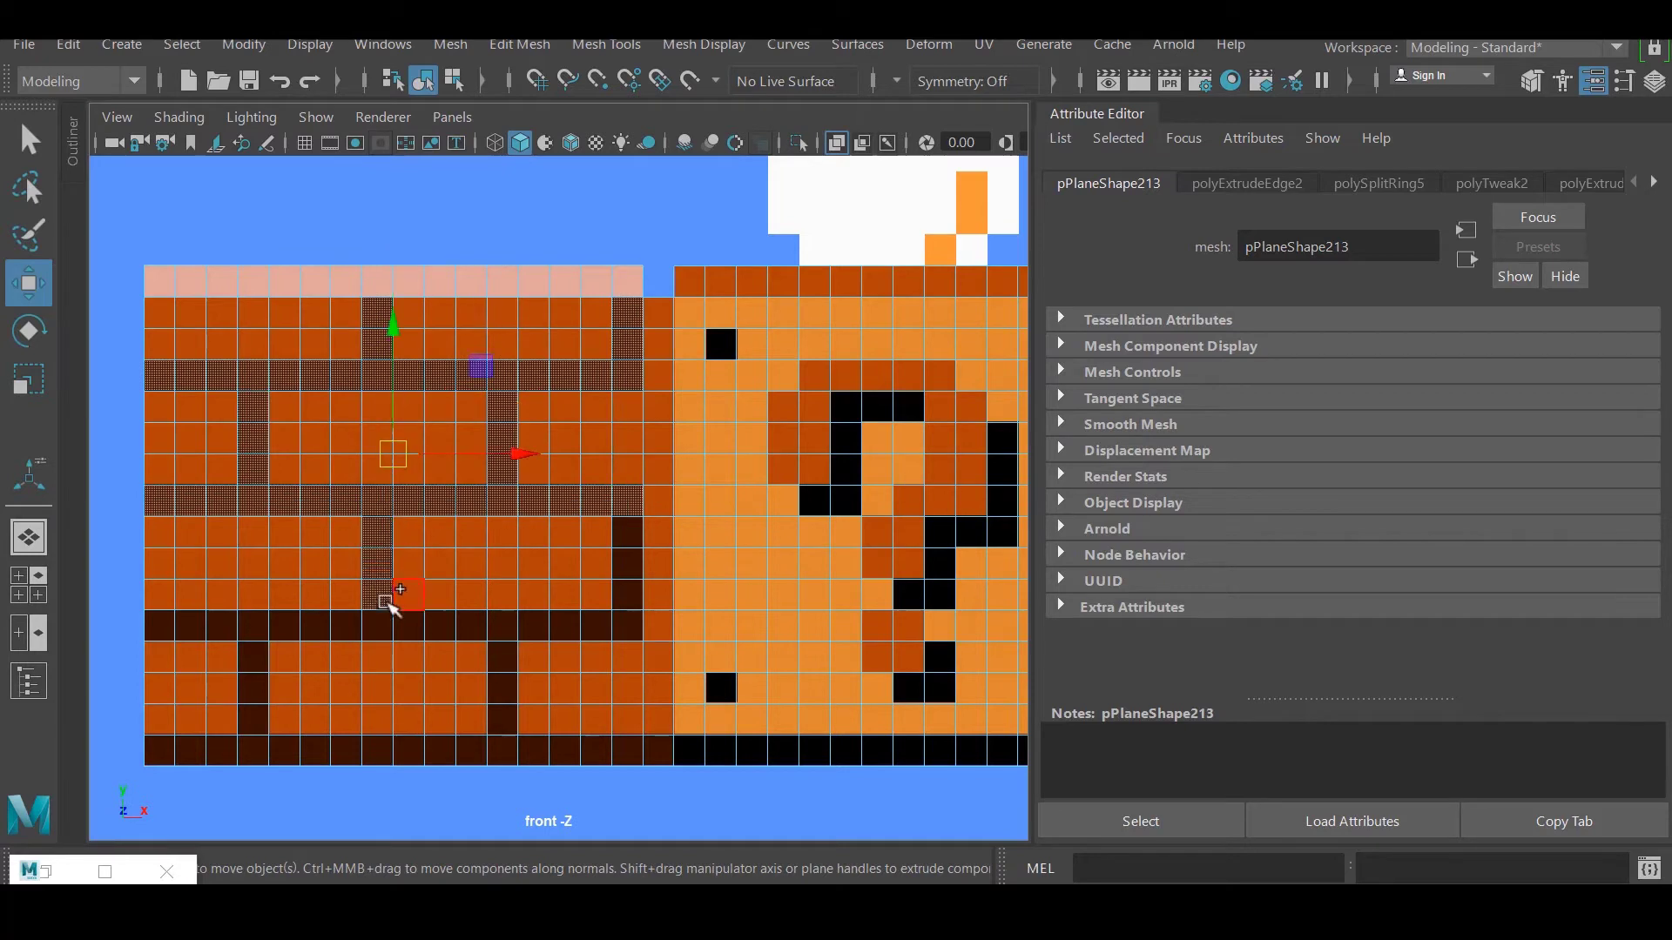
{"action": "left_click_drag", "start_coordinate": [589, 631], "coordinate": [588, 630], "text": "shift"}
{"action": "left_click_drag", "start_coordinate": [502, 646], "coordinate": [508, 734], "text": "shift"}
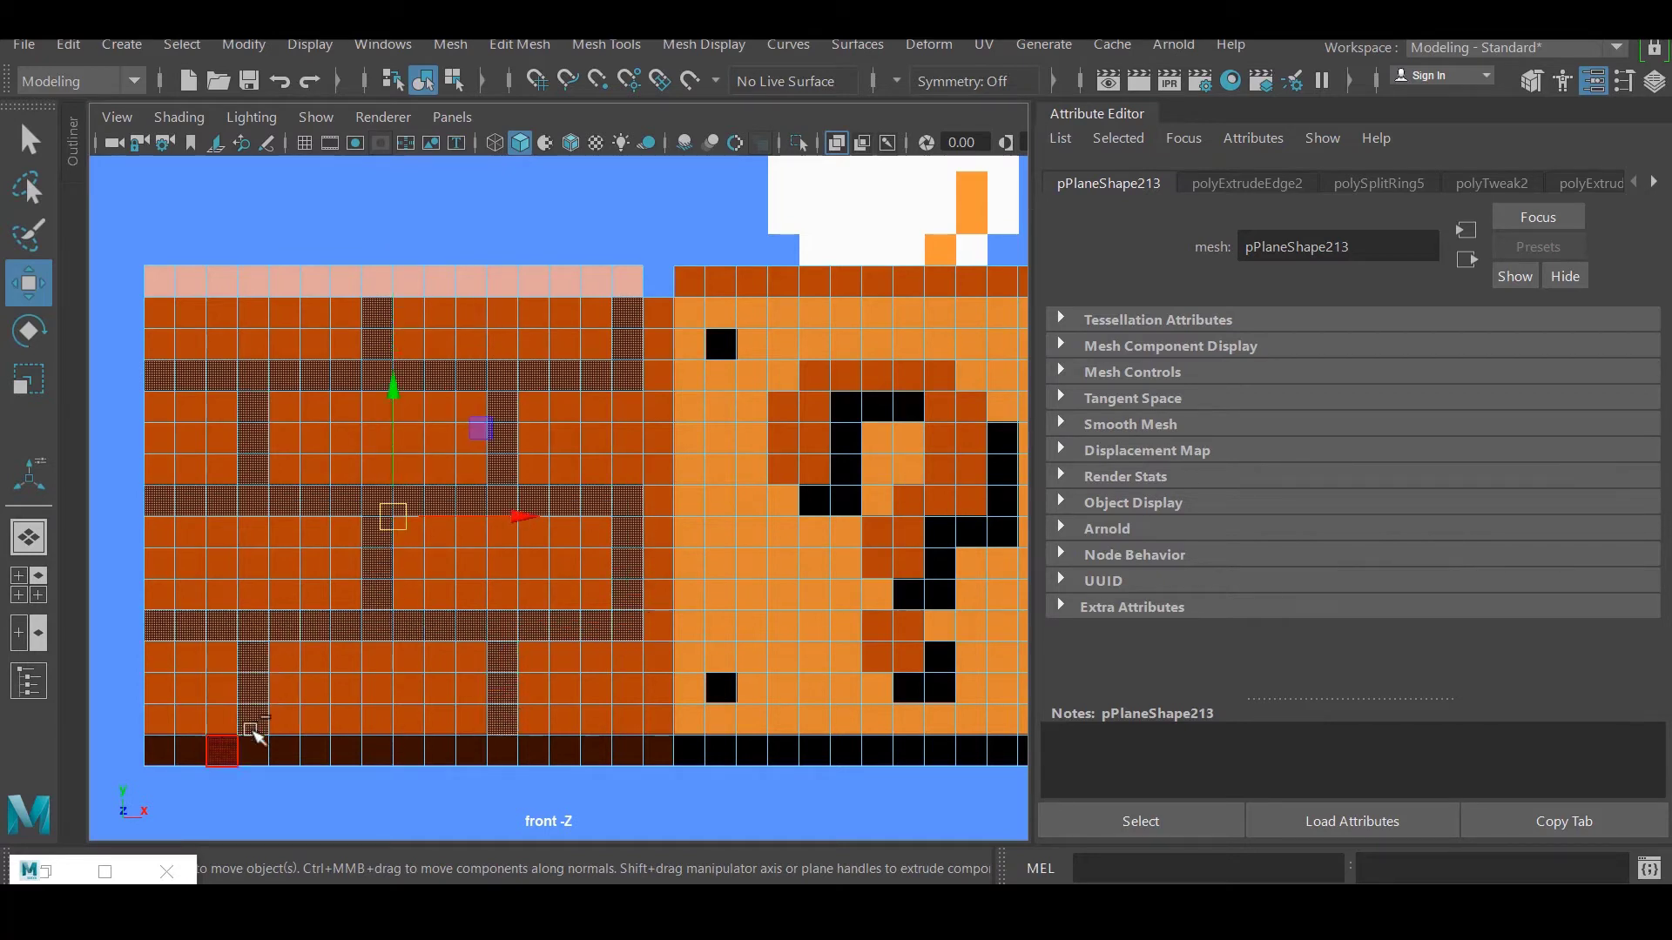
{"action": "left_click_drag", "start_coordinate": [832, 756], "coordinate": [831, 755], "text": "shift"}
{"action": "right_click_drag", "start_coordinate": [642, 179], "coordinate": [822, 732]}
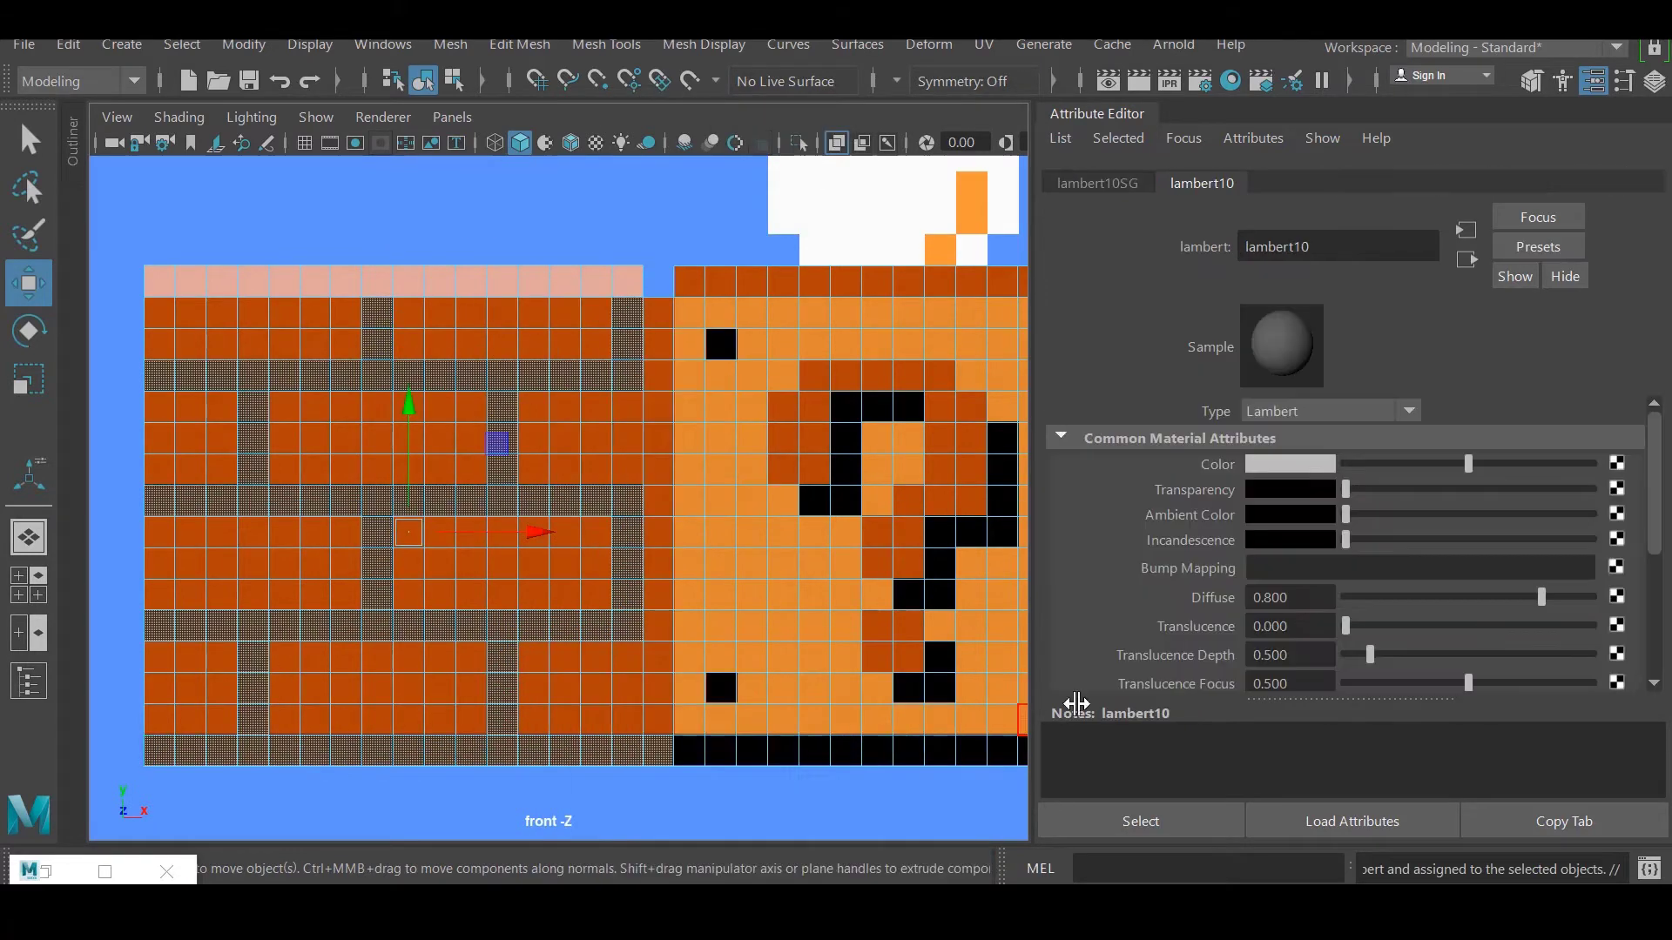
{"action": "left_click", "coordinate": [1293, 463]}
{"action": "left_click_drag", "start_coordinate": [1365, 598], "coordinate": [1228, 597]}
Turn off X-ray shading and examine the coloured brick beside the question block in the perspective view.
{"action": "left_click", "coordinate": [459, 213]}
{"action": "left_click", "coordinate": [178, 116]}
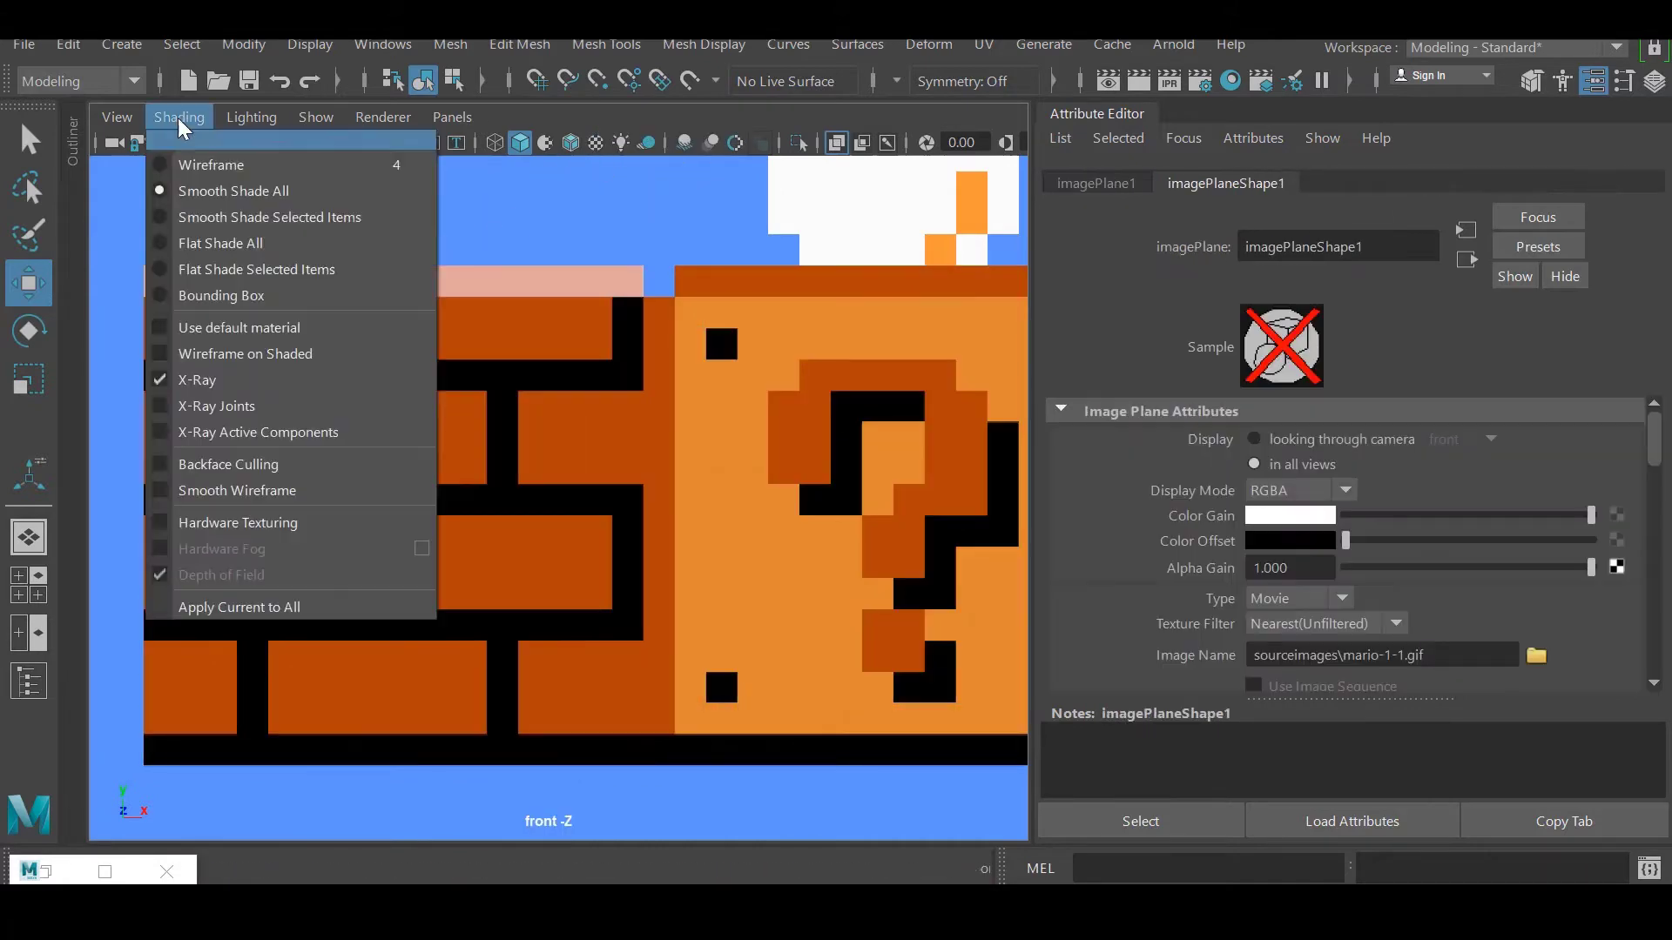
{"action": "left_click", "coordinate": [187, 393]}
{"action": "key", "text": "ctrl+a"}
{"action": "scroll", "coordinate": [810, 501], "scroll_direction": "down", "scroll_amount": 5}
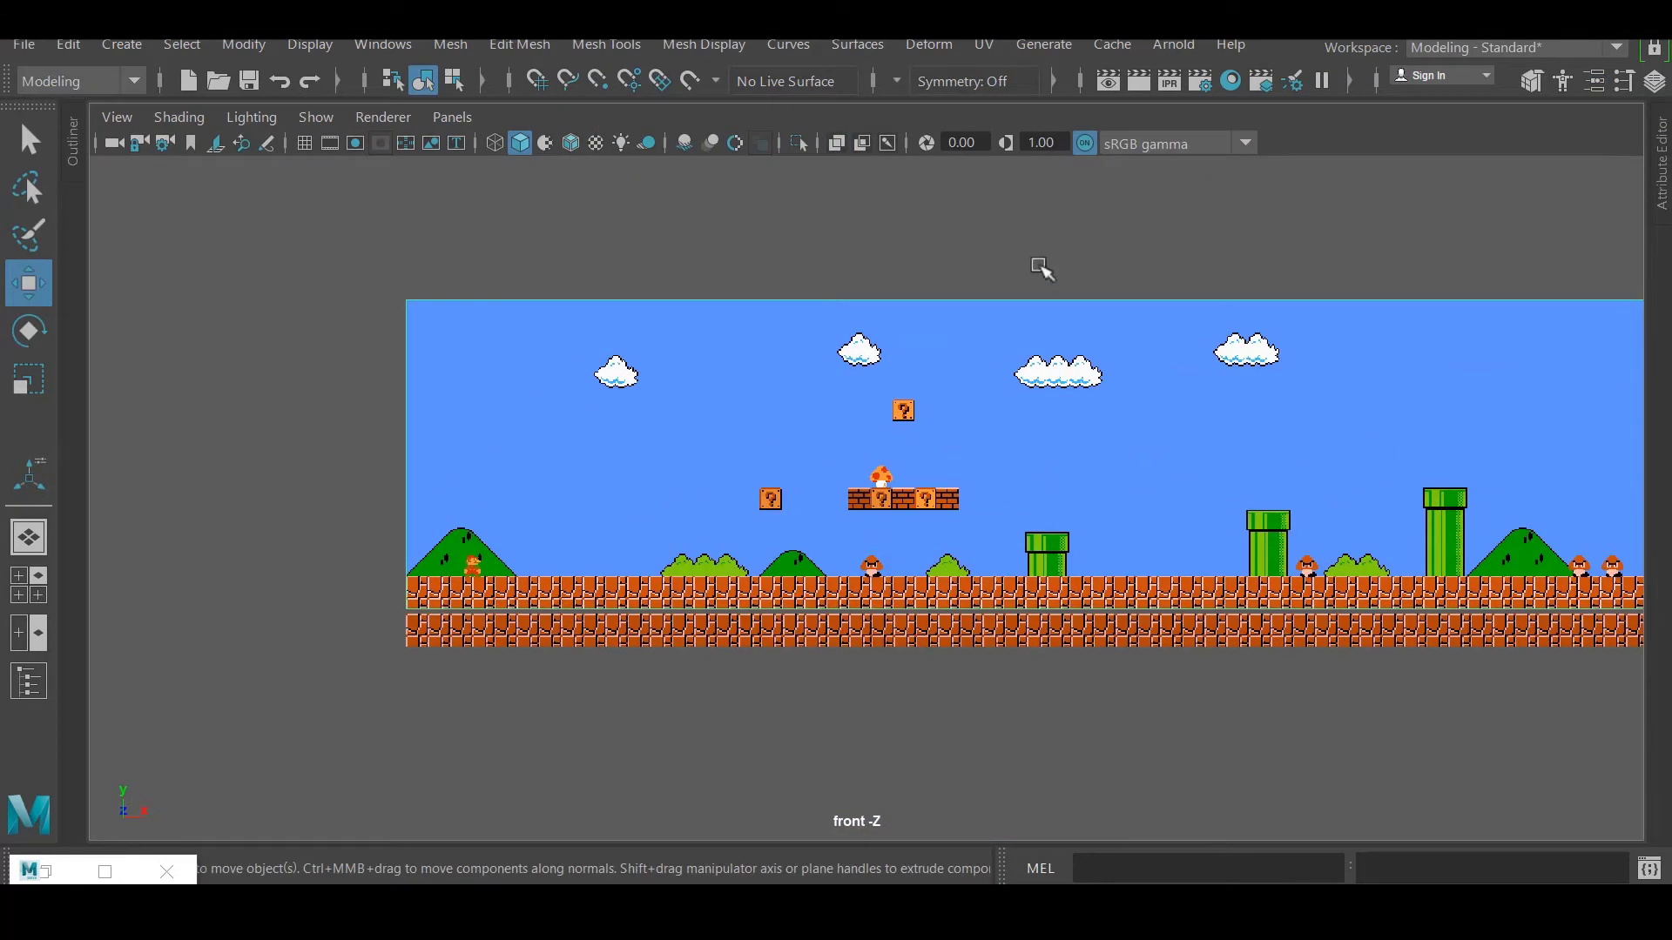
{"action": "key", "text": "f"}
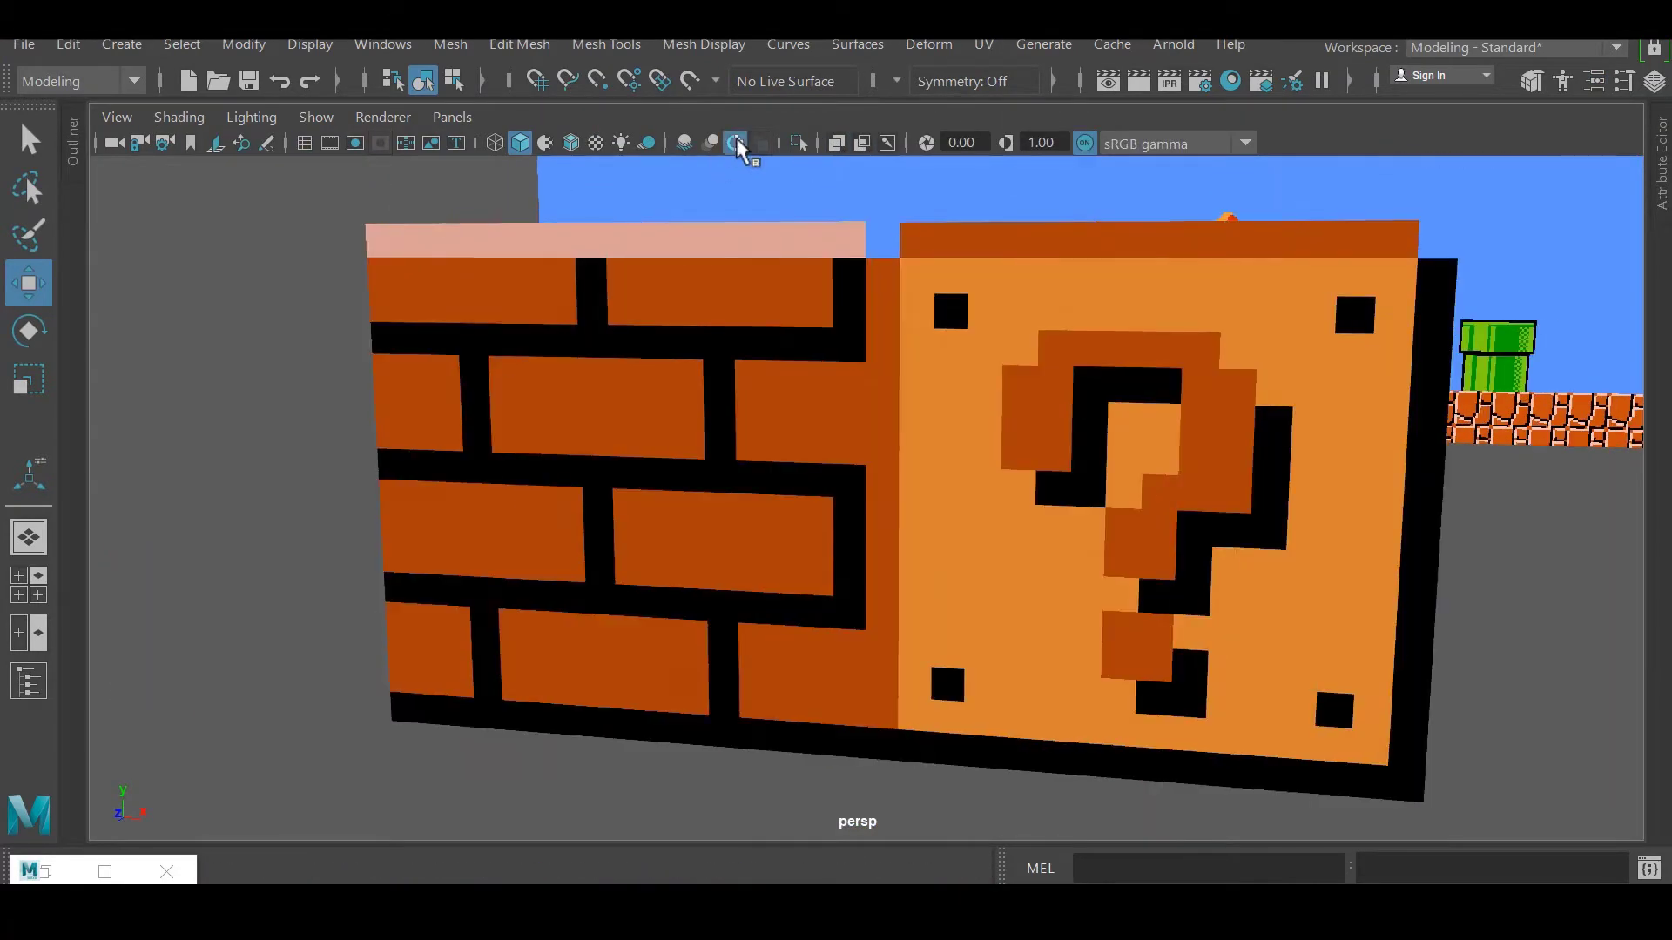
{"action": "left_click_drag", "start_coordinate": [737, 146], "coordinate": [959, 453], "text": "alt"}
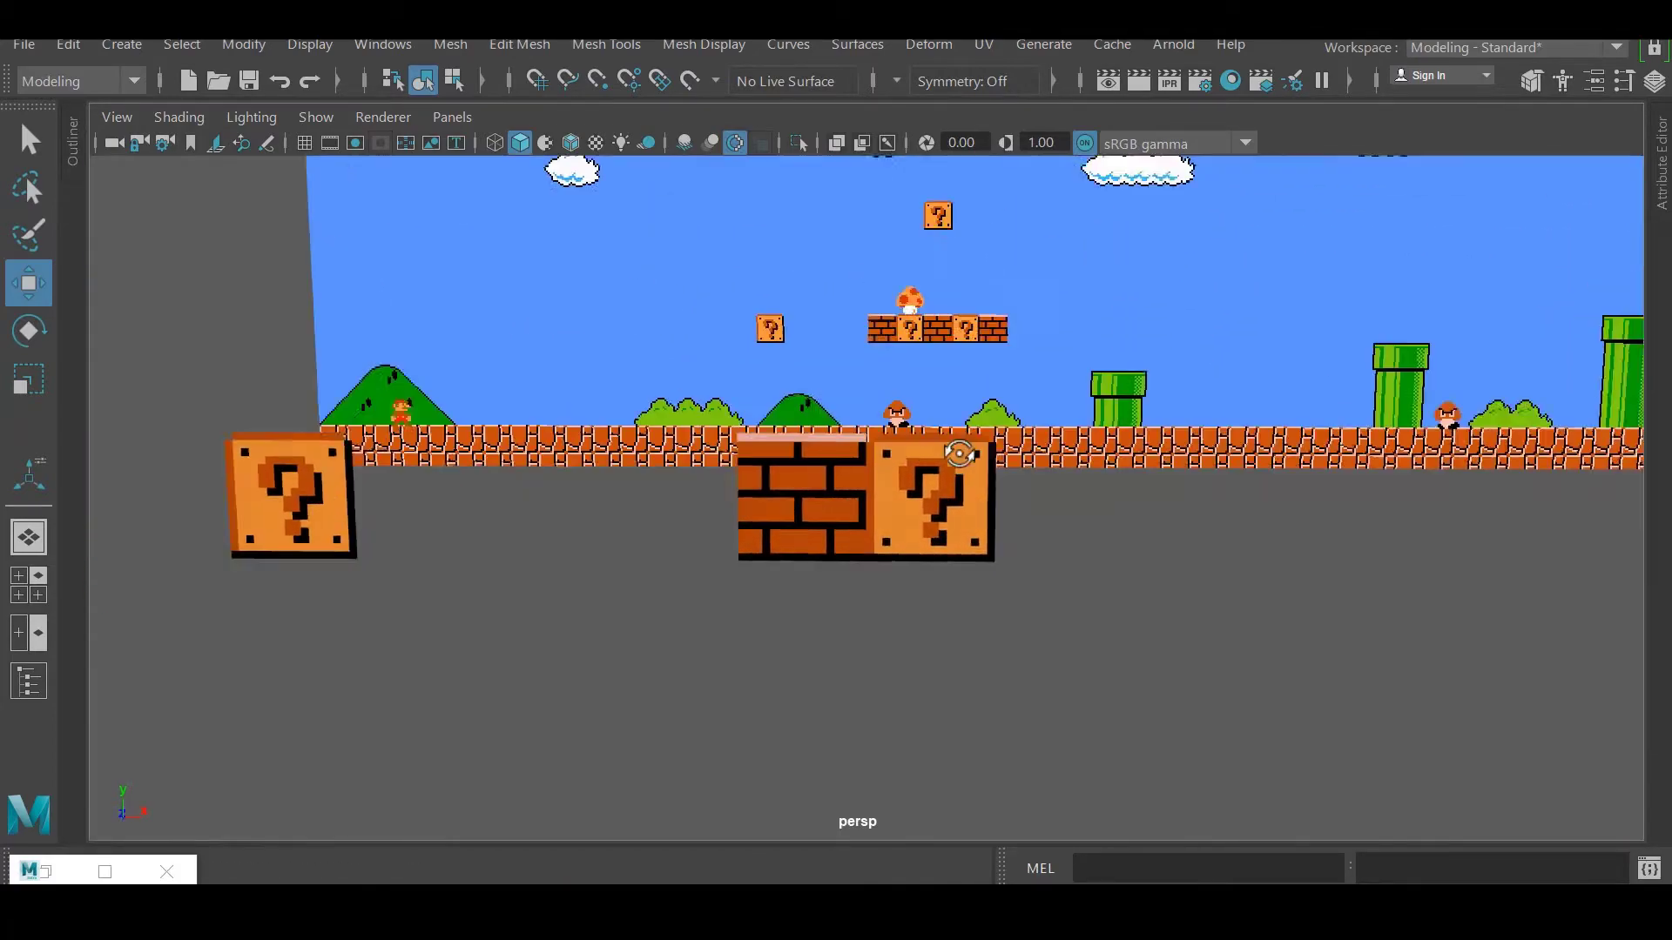
Select the brick faces and separate them from the question block as their own mesh.
{"action": "scroll", "coordinate": [959, 454], "scroll_direction": "up", "scroll_amount": 5}
{"action": "left_click", "coordinate": [766, 478]}
{"action": "right_click", "coordinate": [671, 291]}
{"action": "left_click_drag", "start_coordinate": [579, 322], "coordinate": [862, 714]}
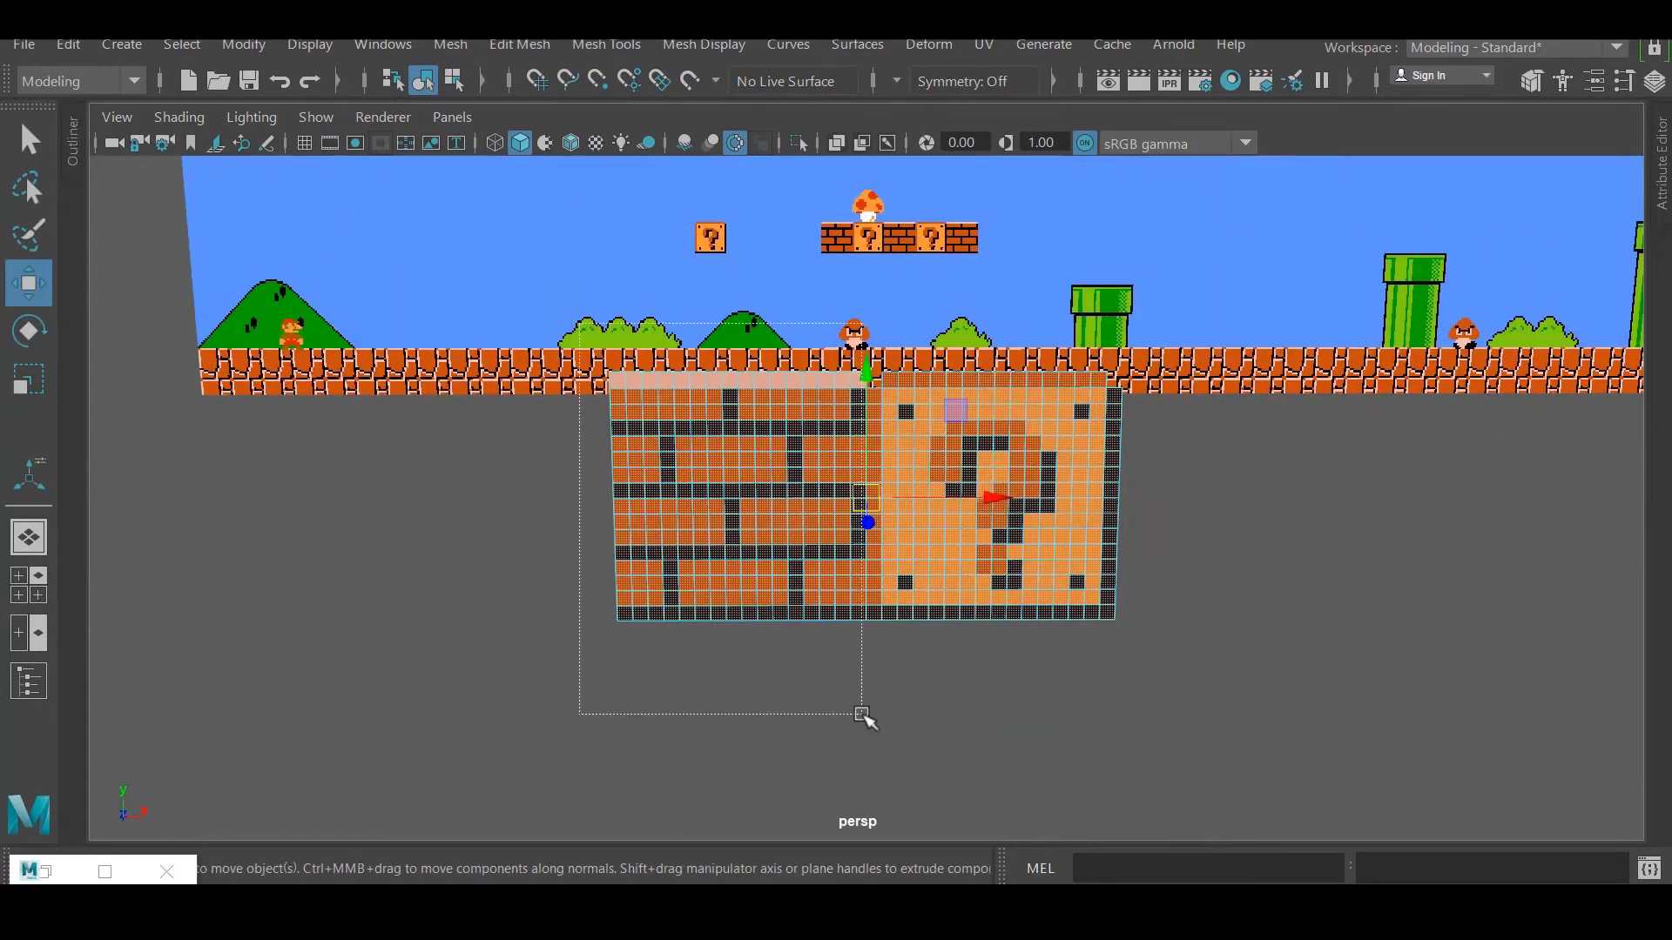
{"action": "left_click", "coordinate": [519, 44]}
{"action": "left_click", "coordinate": [549, 295]}
{"action": "right_click", "coordinate": [732, 186]}
{"action": "left_click", "coordinate": [728, 488]}
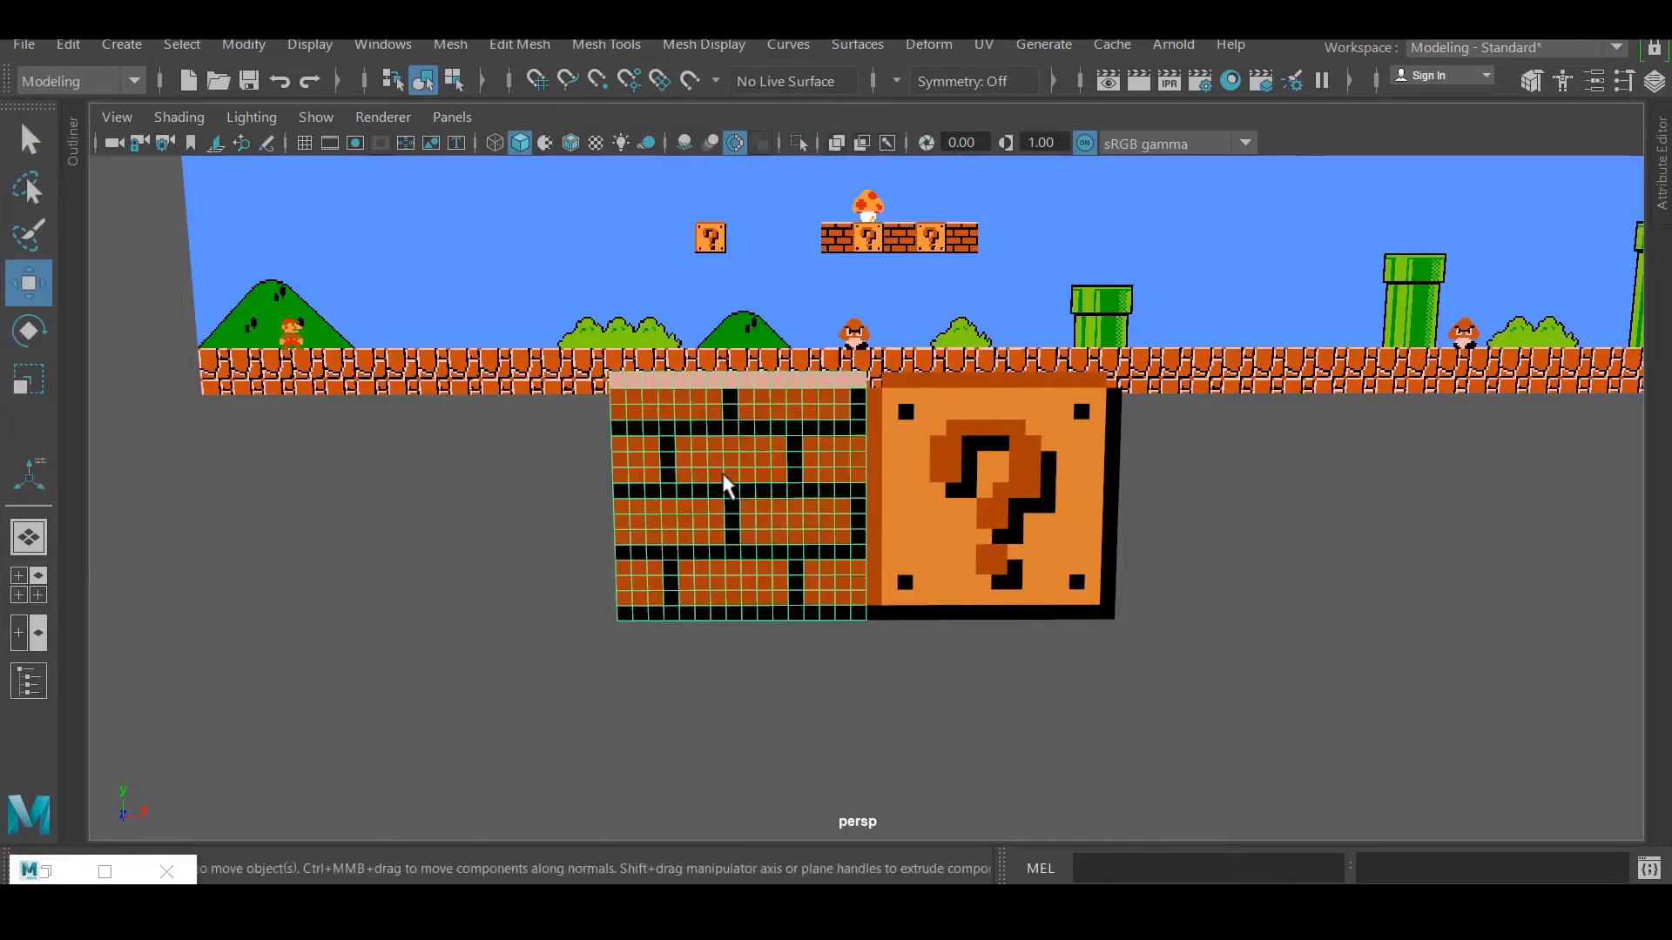
Turn on X-ray shading in the front view and centre the brick block's pivot.
{"action": "left_click_drag", "start_coordinate": [1082, 522], "coordinate": [948, 633], "text": "alt"}
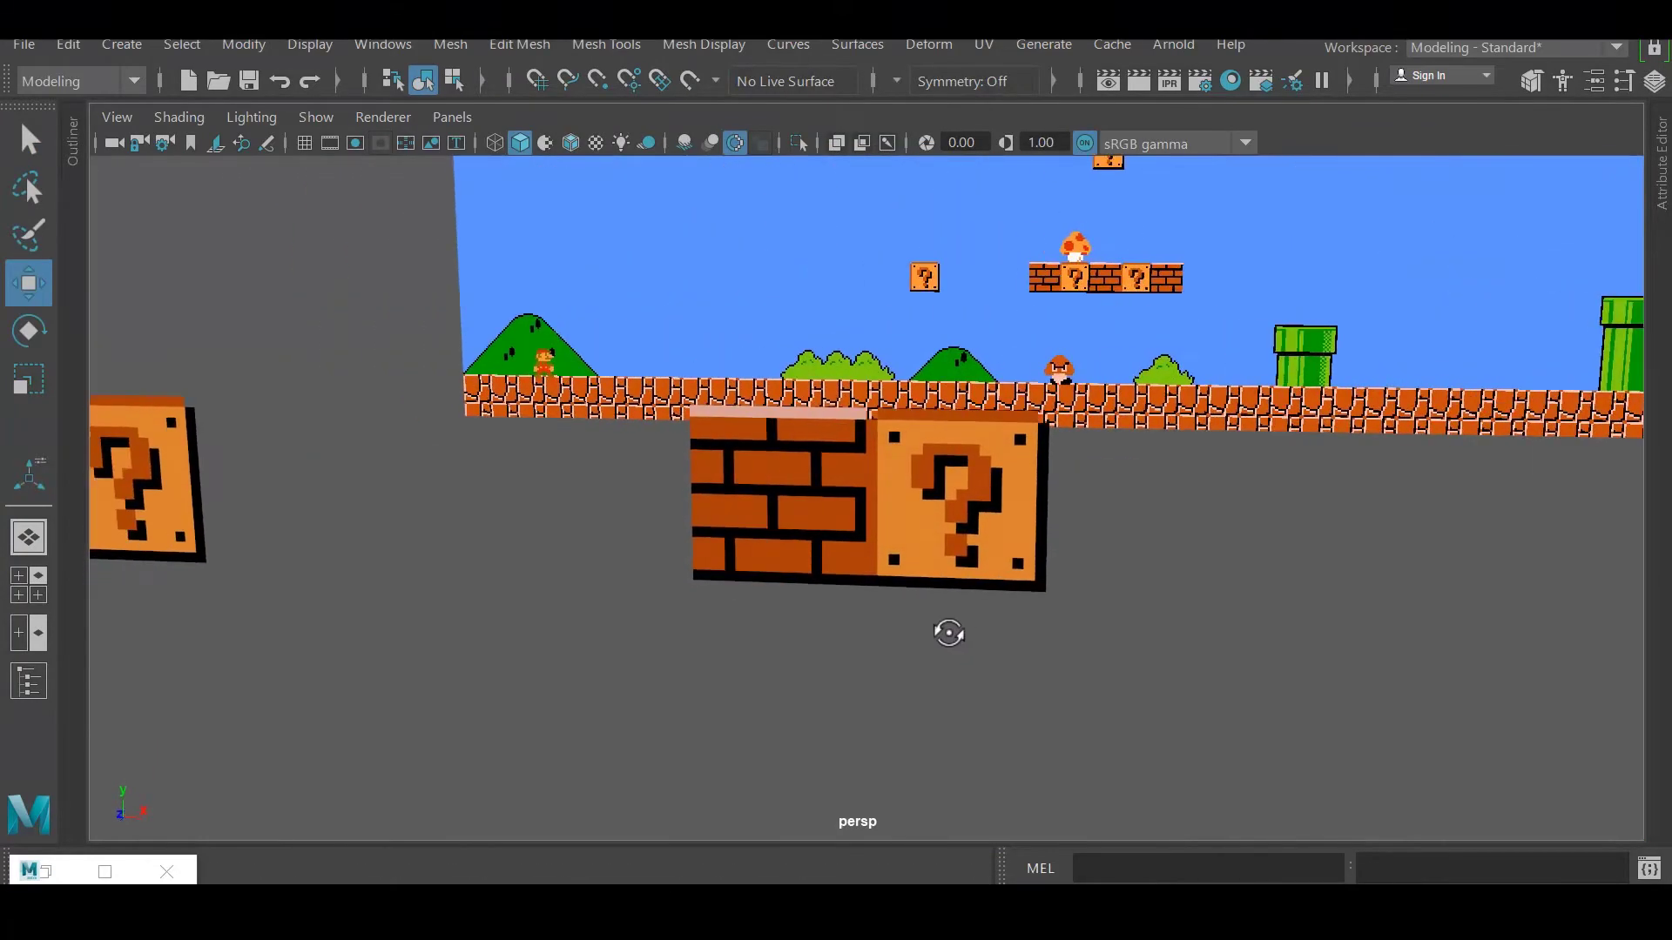
{"action": "key", "text": "space"}
{"action": "key", "text": "space"}
{"action": "scroll", "coordinate": [830, 522], "scroll_direction": "up", "scroll_amount": 5}
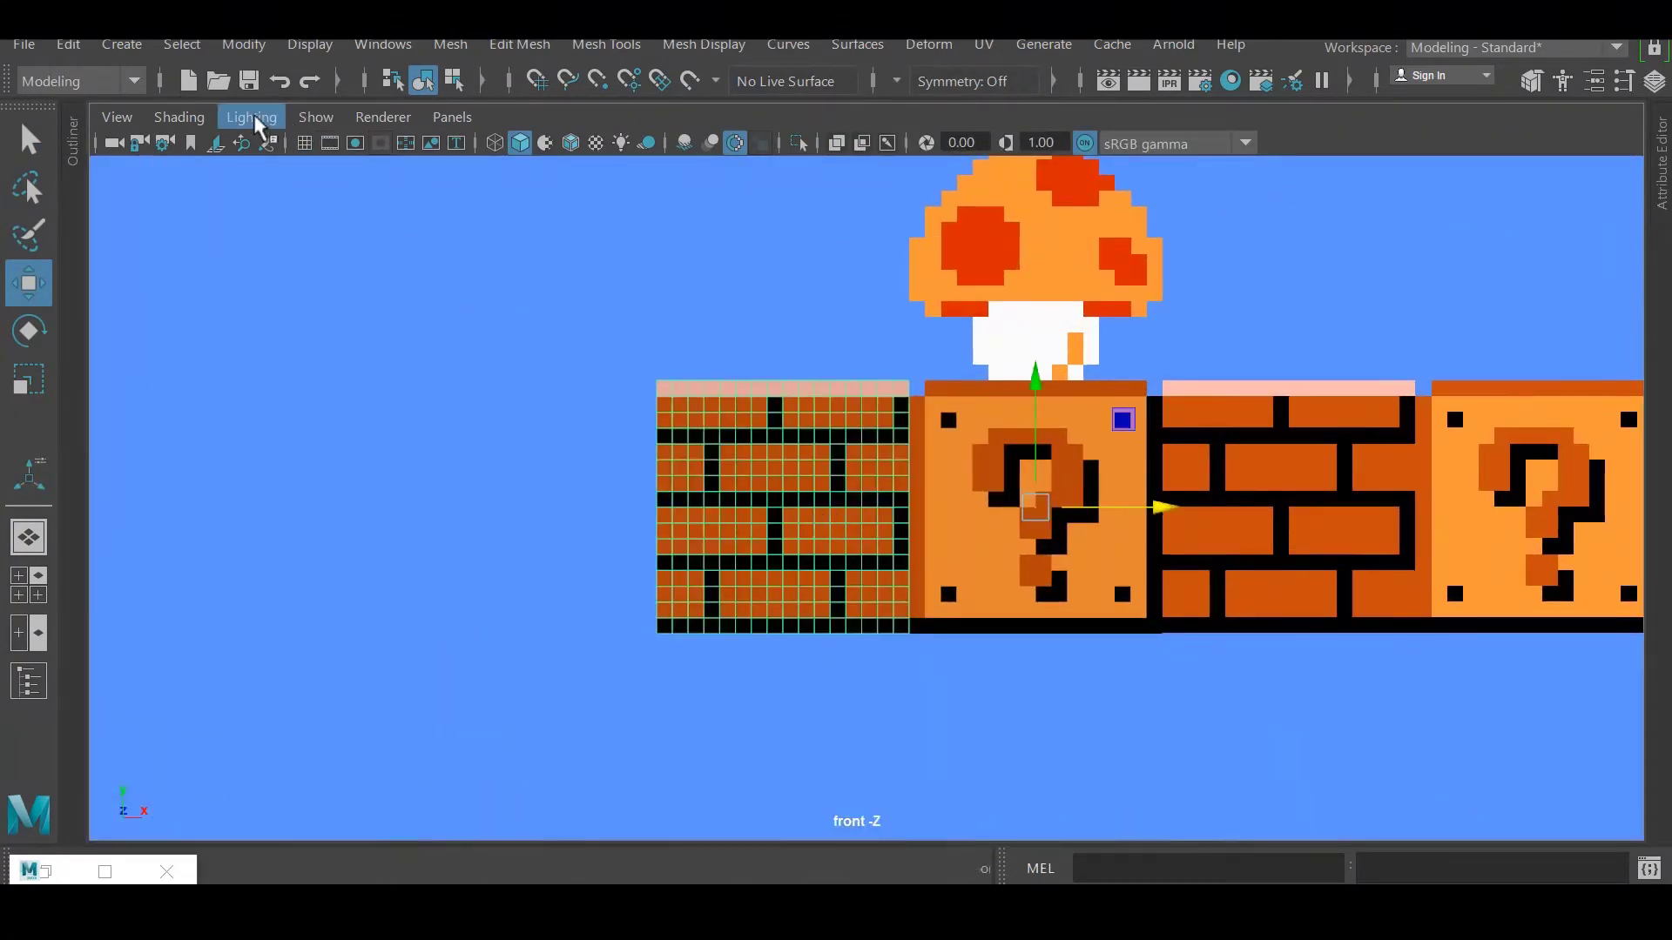
{"action": "left_click", "coordinate": [180, 116]}
{"action": "left_click", "coordinate": [231, 401]}
{"action": "scroll", "coordinate": [238, 388], "scroll_direction": "up", "scroll_amount": 2}
{"action": "left_click", "coordinate": [243, 44]}
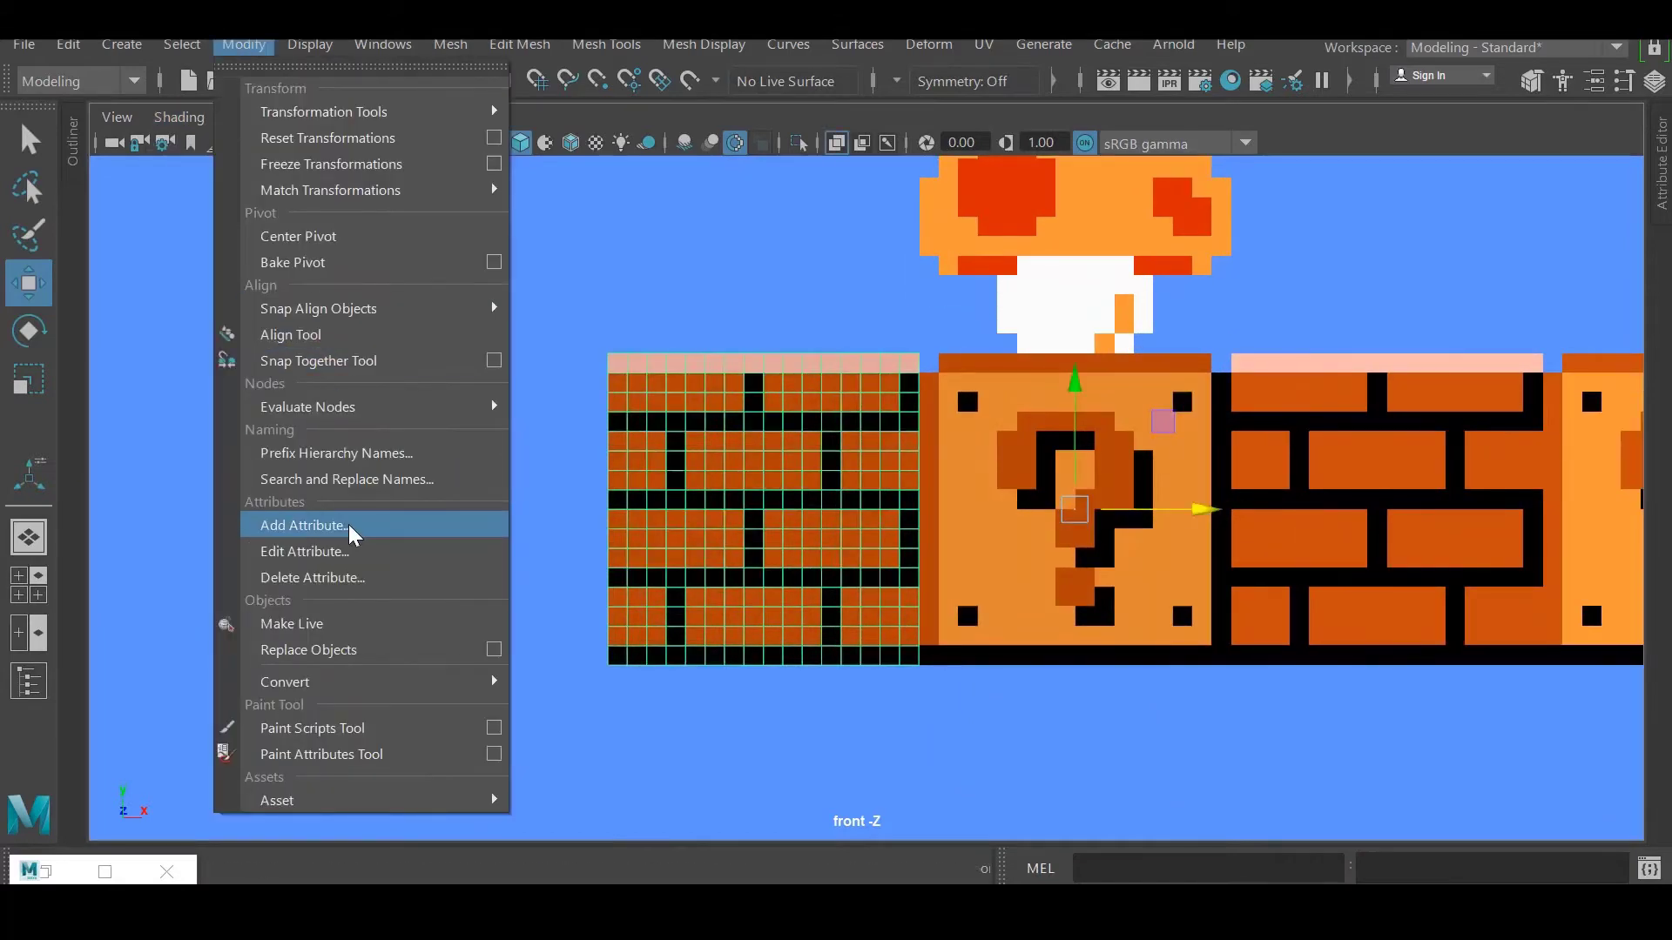
{"action": "left_click", "coordinate": [299, 236]}
Duplicate the brick and question blocks together and move the copies over the next reference pair in the row.
{"action": "scroll", "coordinate": [851, 485], "scroll_direction": "down", "scroll_amount": 8}
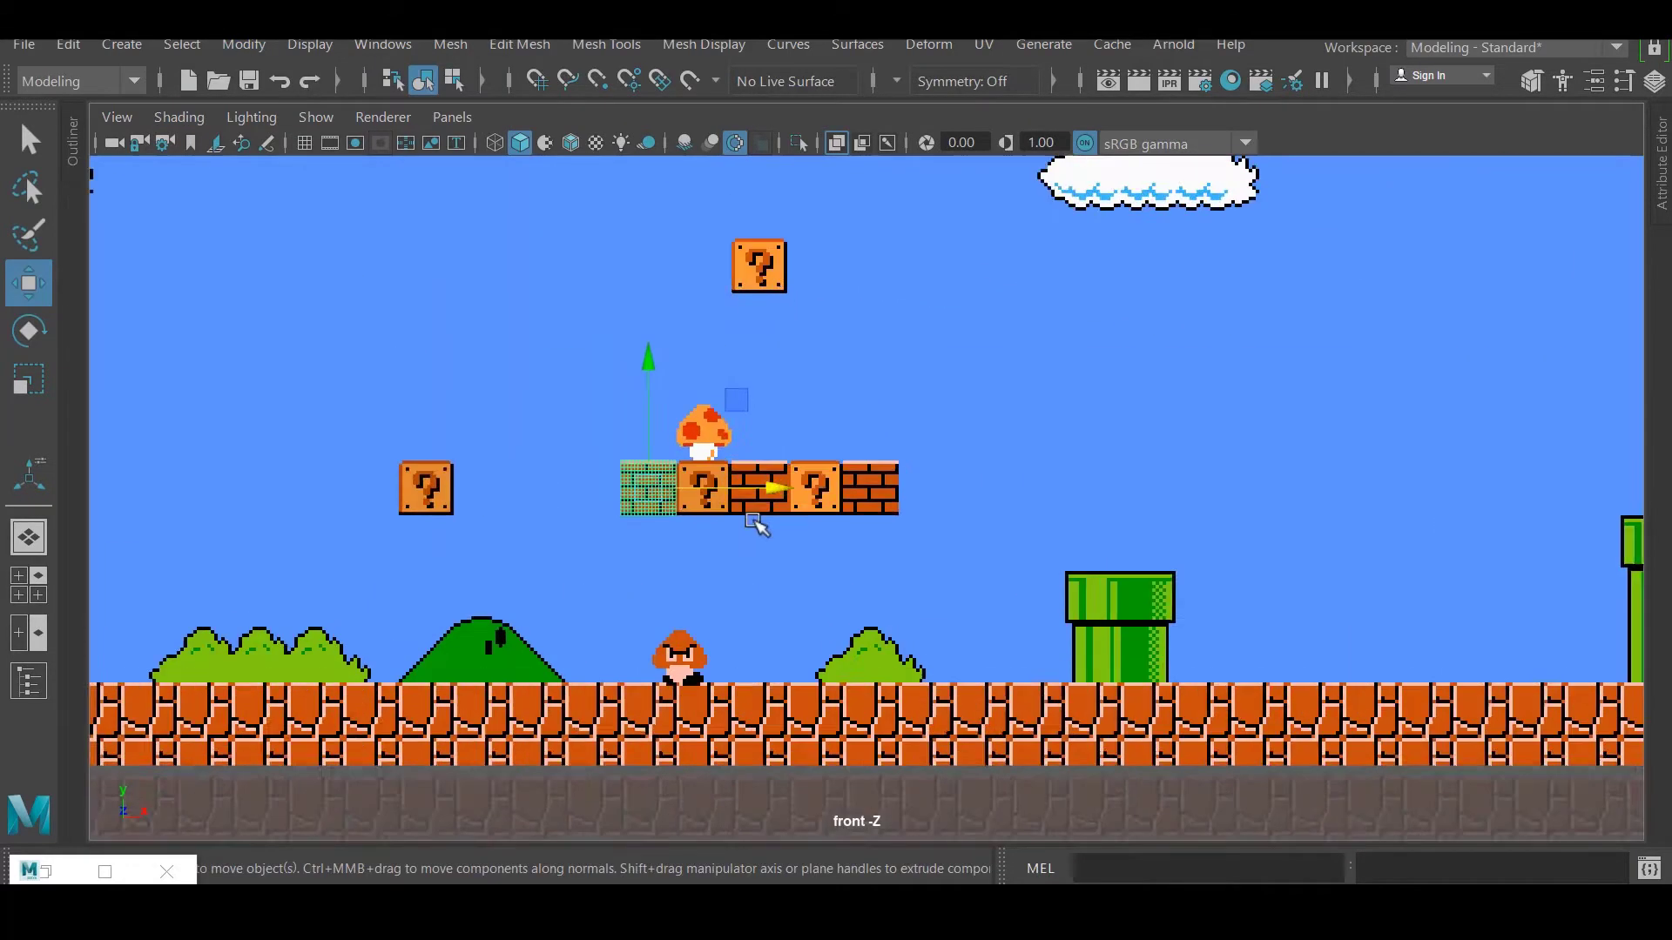
{"action": "scroll", "coordinate": [754, 523], "scroll_direction": "up", "scroll_amount": 5}
{"action": "left_click", "coordinate": [670, 500], "text": "shift"}
{"action": "left_click_drag", "start_coordinate": [735, 468], "coordinate": [1064, 448]}
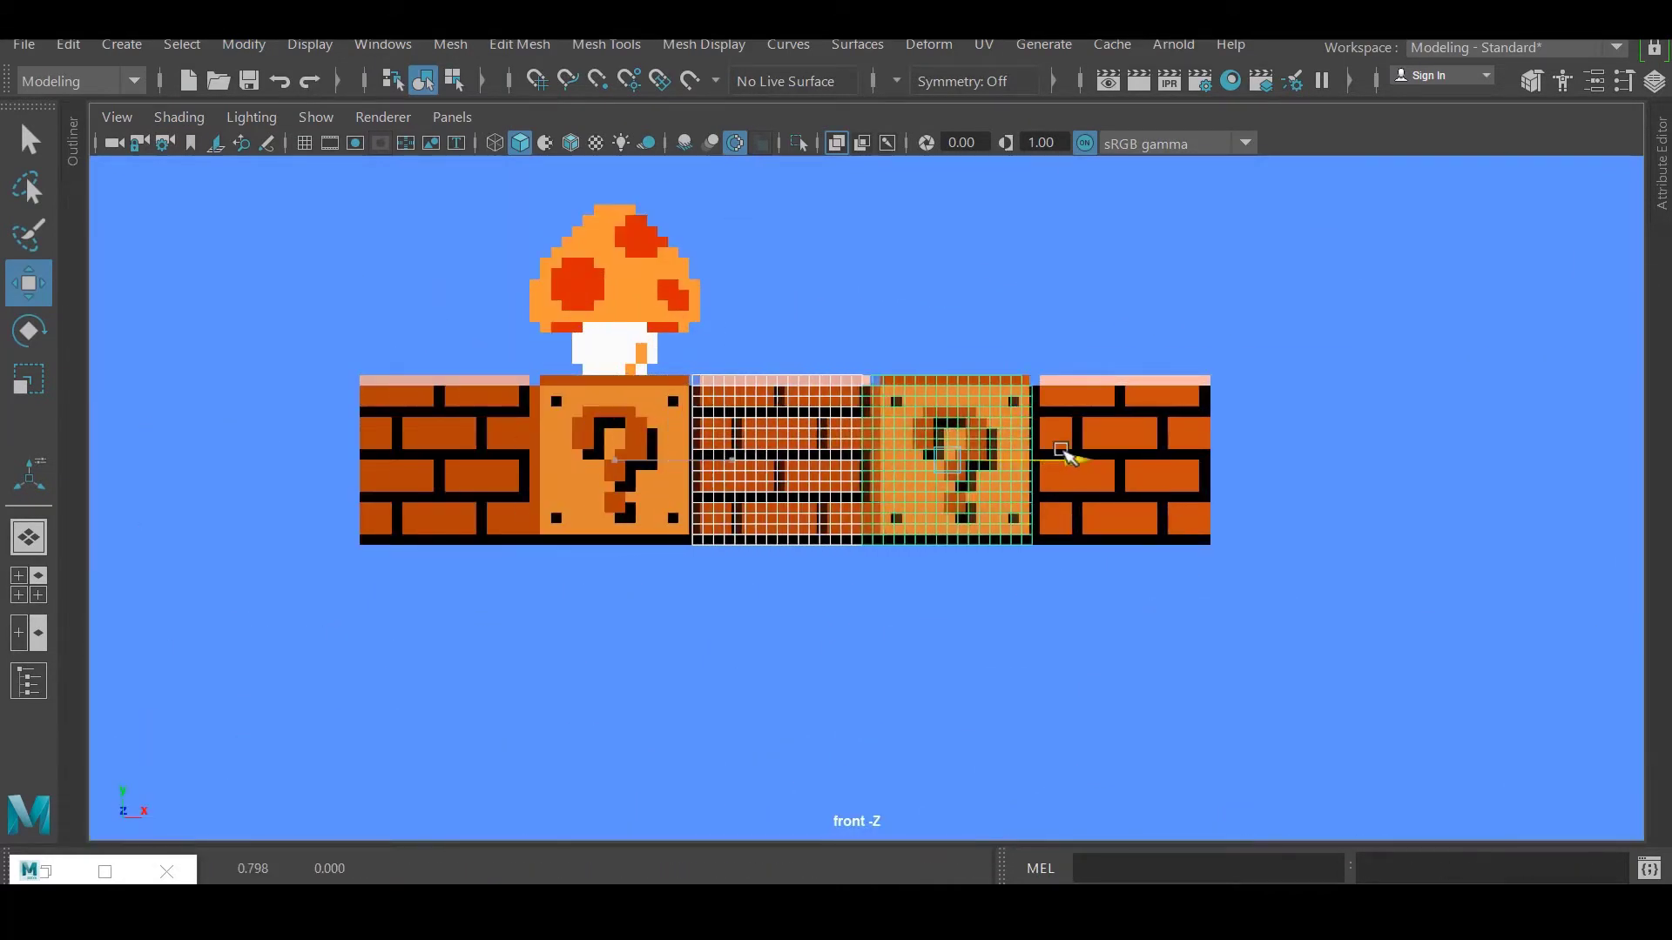
Snap the brick copy and the question block copy flush against their neighbouring blocks in the row.
{"action": "scroll", "coordinate": [1016, 534], "scroll_direction": "up", "scroll_amount": 5}
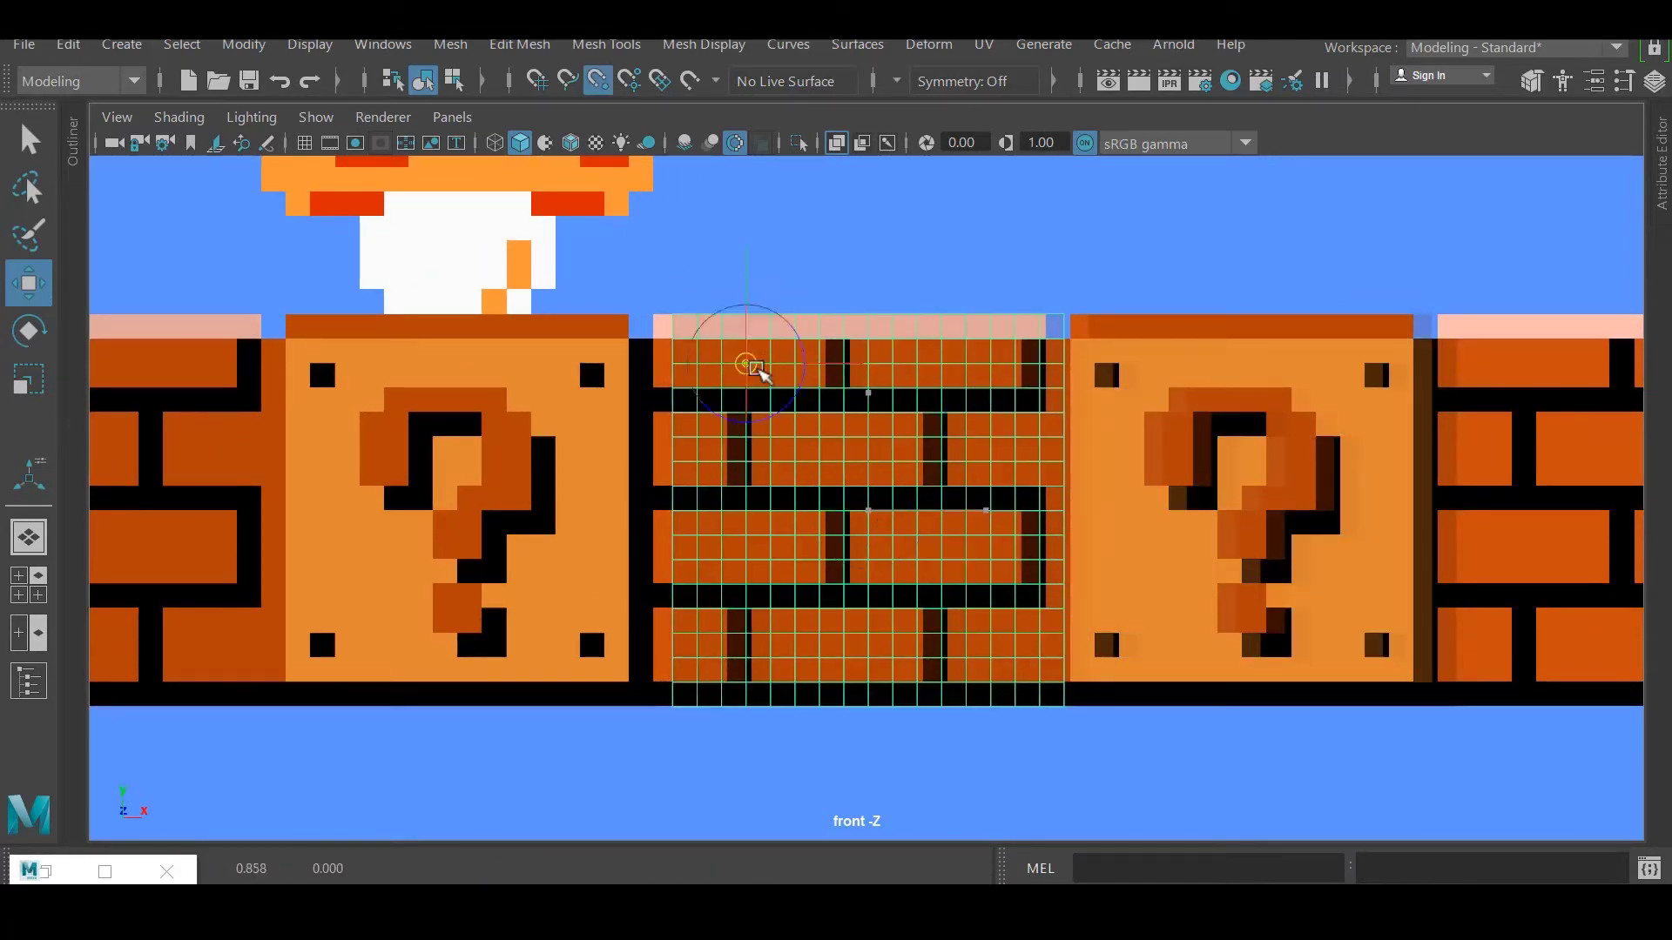
{"action": "left_click_drag", "start_coordinate": [808, 339], "coordinate": [802, 339]}
{"action": "left_click_drag", "start_coordinate": [640, 350], "coordinate": [663, 349]}
{"action": "left_click", "coordinate": [552, 418]}
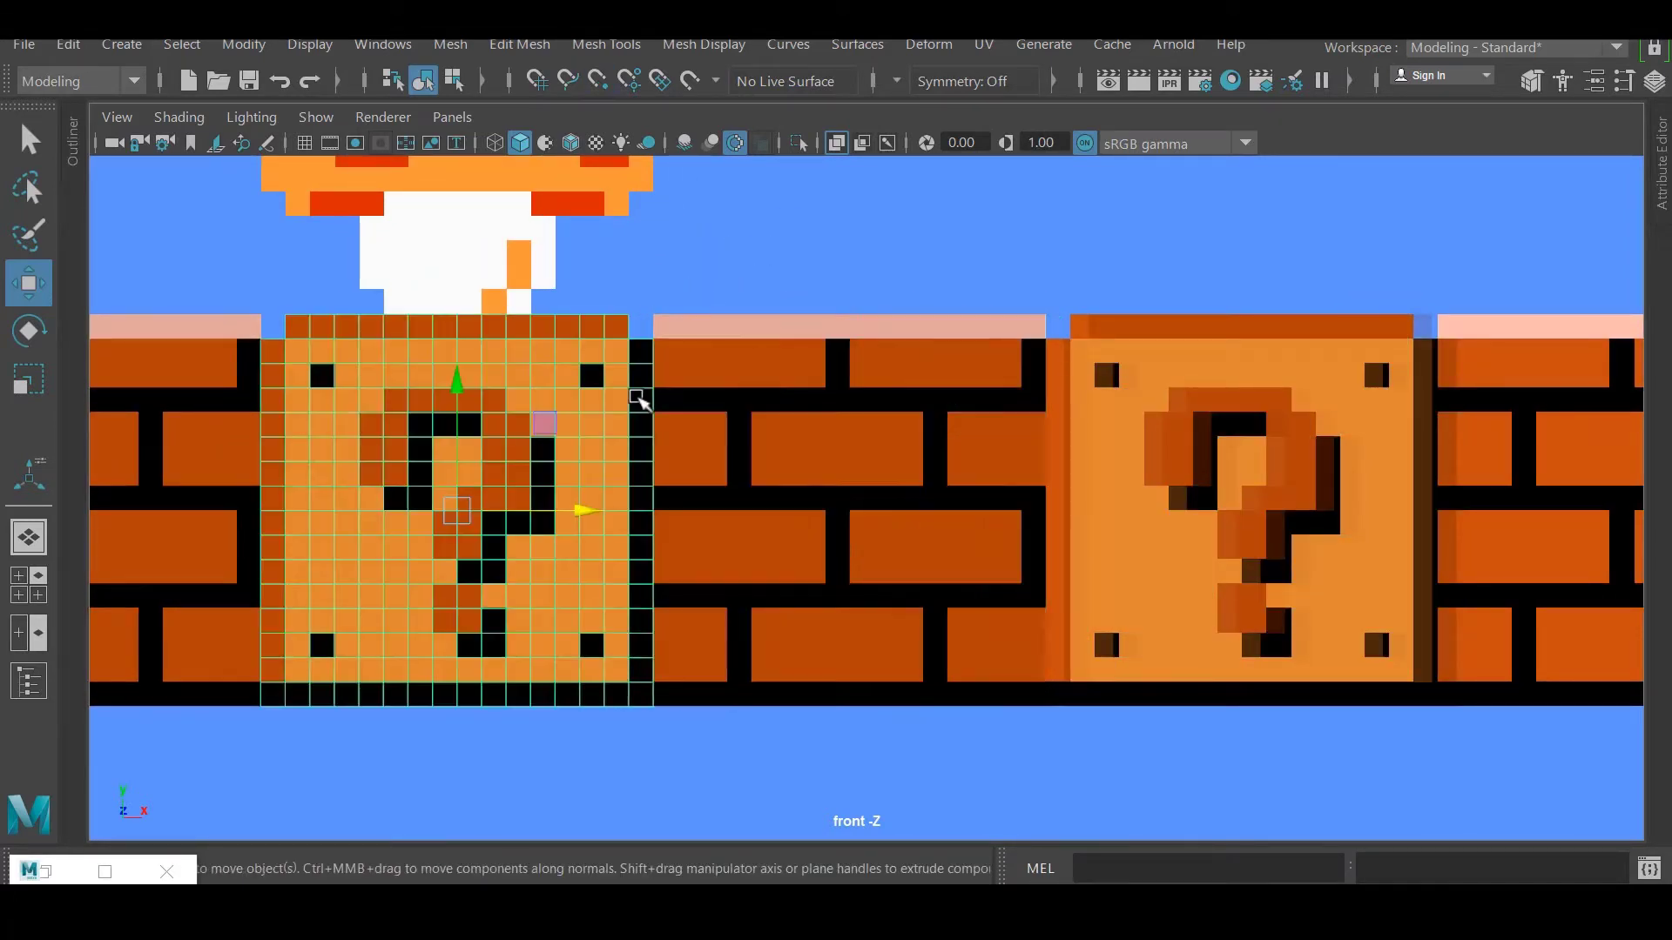
{"action": "left_click", "coordinate": [1110, 418]}
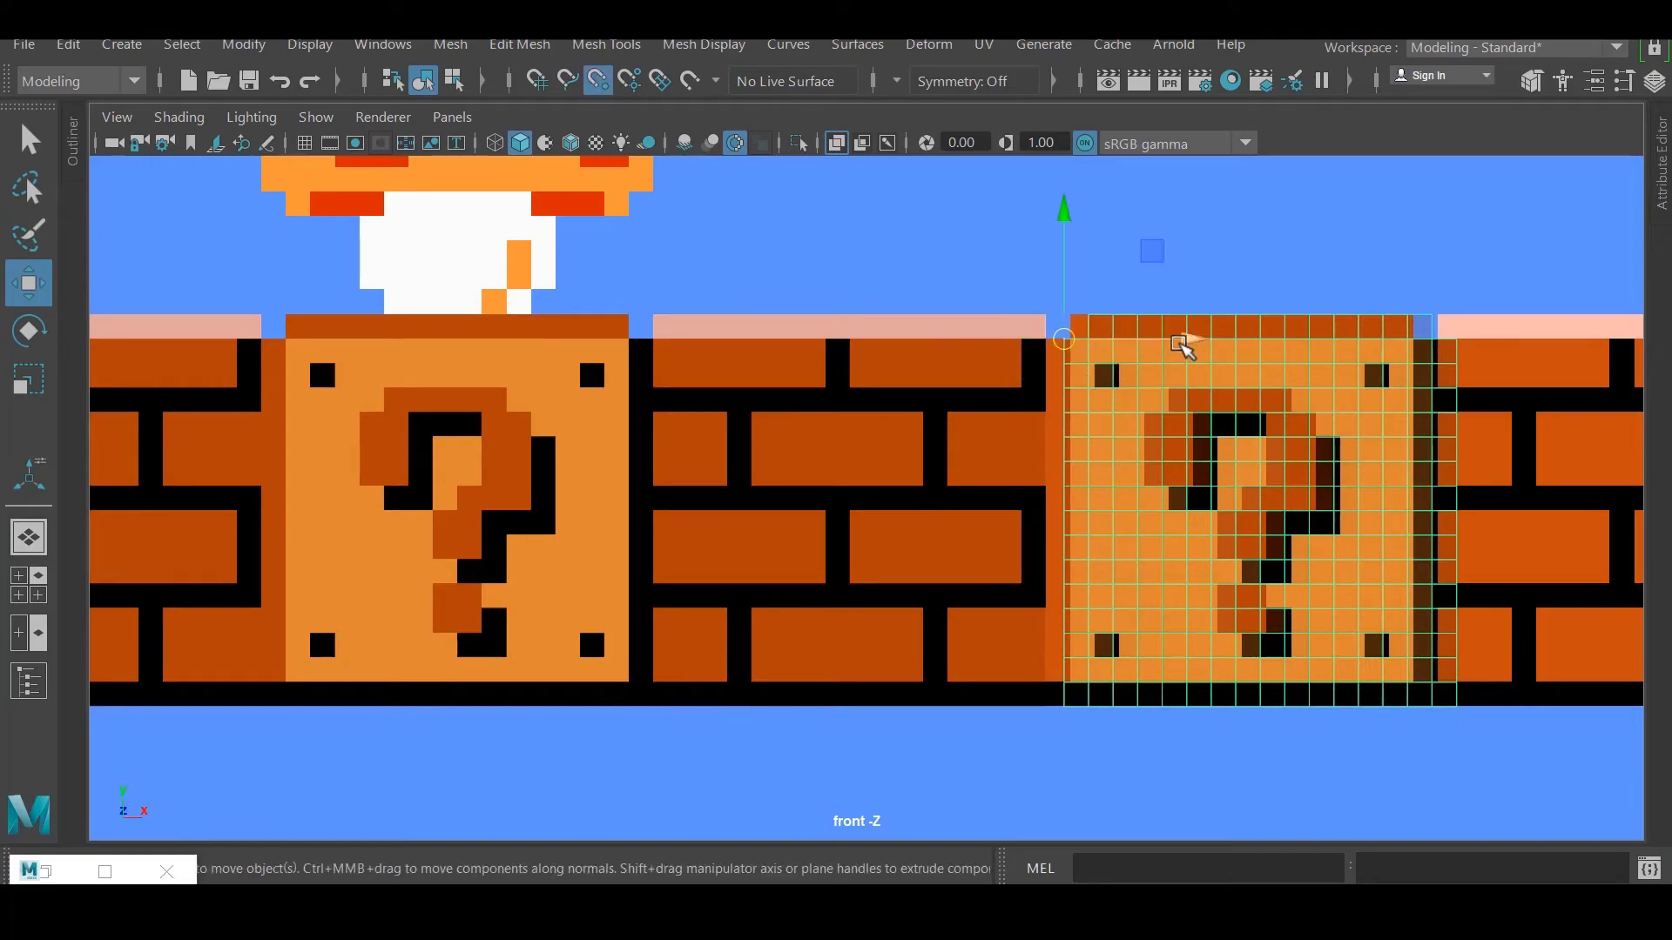
Duplicate the brick block onto the last reference brick of the row and check the row in perspective.
{"action": "left_click", "coordinate": [834, 446]}
{"action": "middle_click_drag", "start_coordinate": [769, 328], "coordinate": [598, 339], "text": "alt"}
{"action": "left_click_drag", "start_coordinate": [597, 340], "coordinate": [1420, 344]}
{"action": "middle_click_drag", "start_coordinate": [1366, 374], "coordinate": [1027, 397], "text": "alt"}
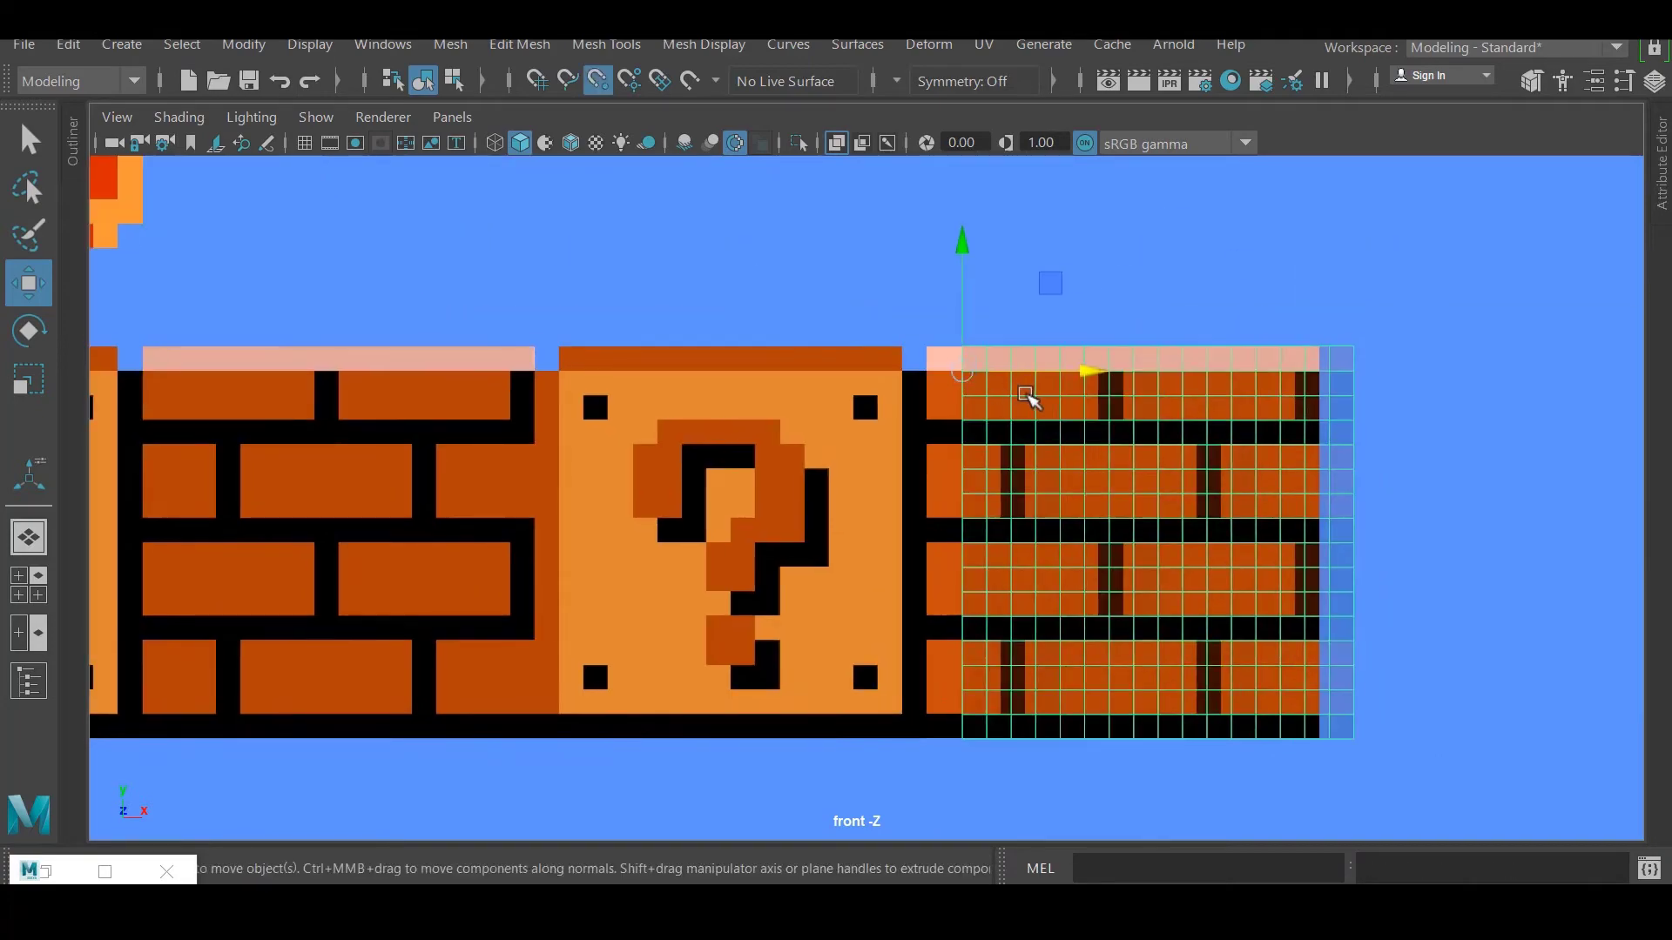
{"action": "key", "text": "space"}
{"action": "left_click", "coordinate": [1027, 396]}
{"action": "left_click_drag", "start_coordinate": [1017, 553], "coordinate": [874, 522], "text": "alt"}
{"action": "key", "text": "space"}
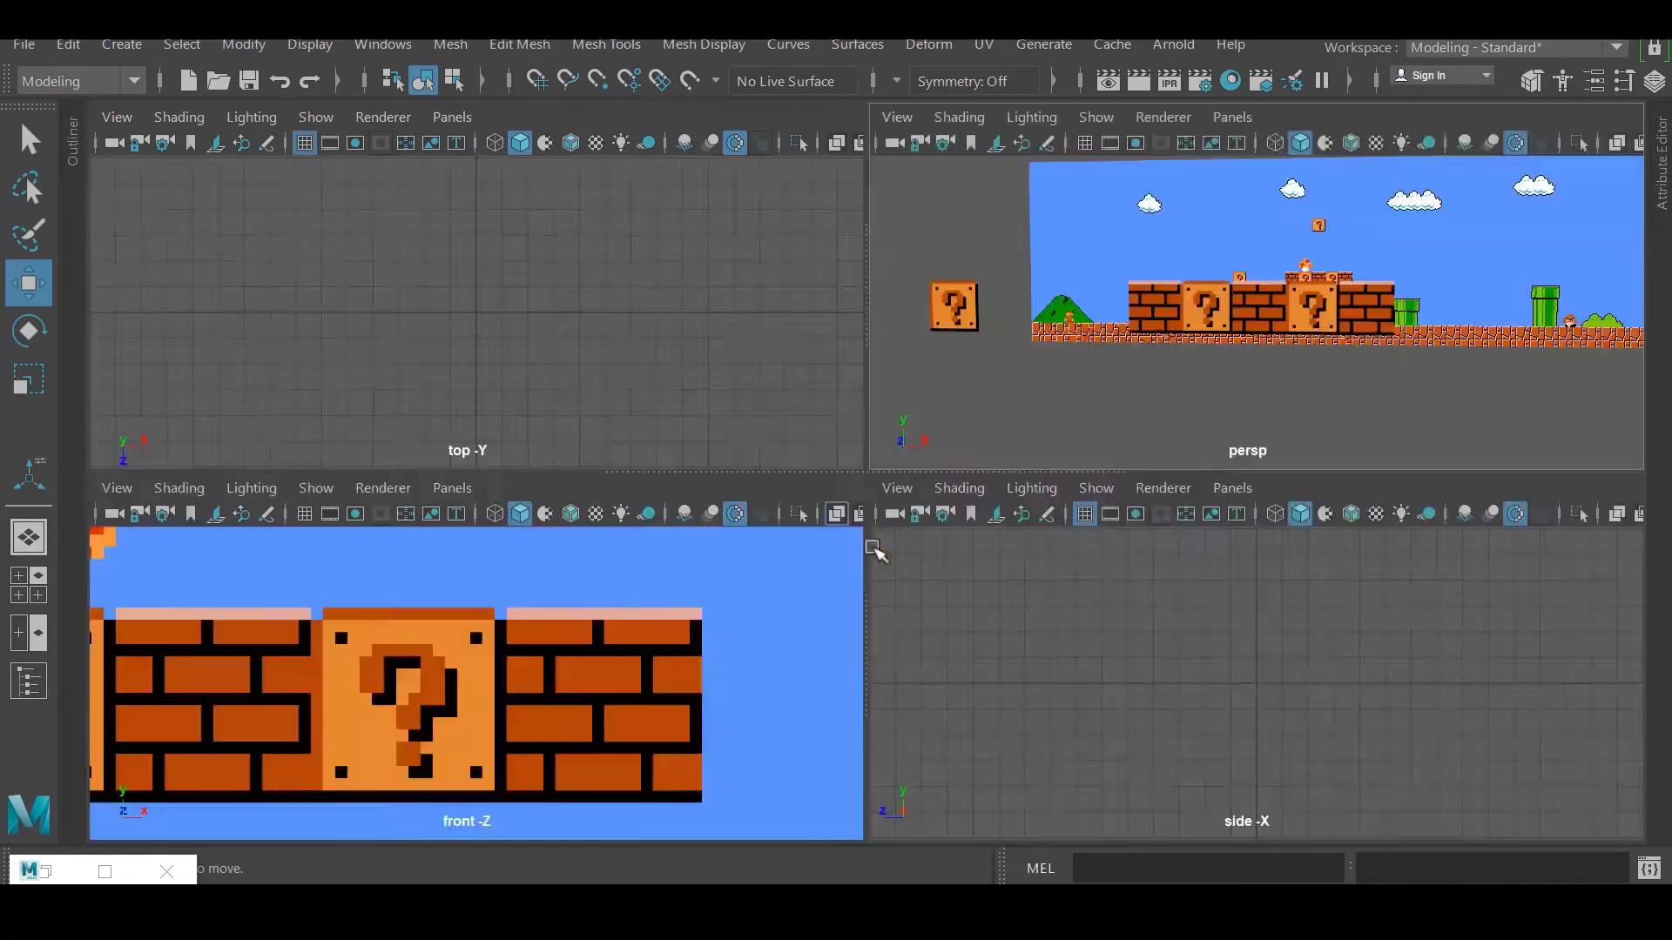
Duplicate a question block and align the copy with the reference question block above the mushroom.
{"action": "key", "text": "space"}
{"action": "scroll", "coordinate": [809, 604], "scroll_direction": "up", "scroll_amount": 5}
{"action": "left_click", "coordinate": [721, 504]}
{"action": "left_click_drag", "start_coordinate": [721, 523], "coordinate": [852, 566]}
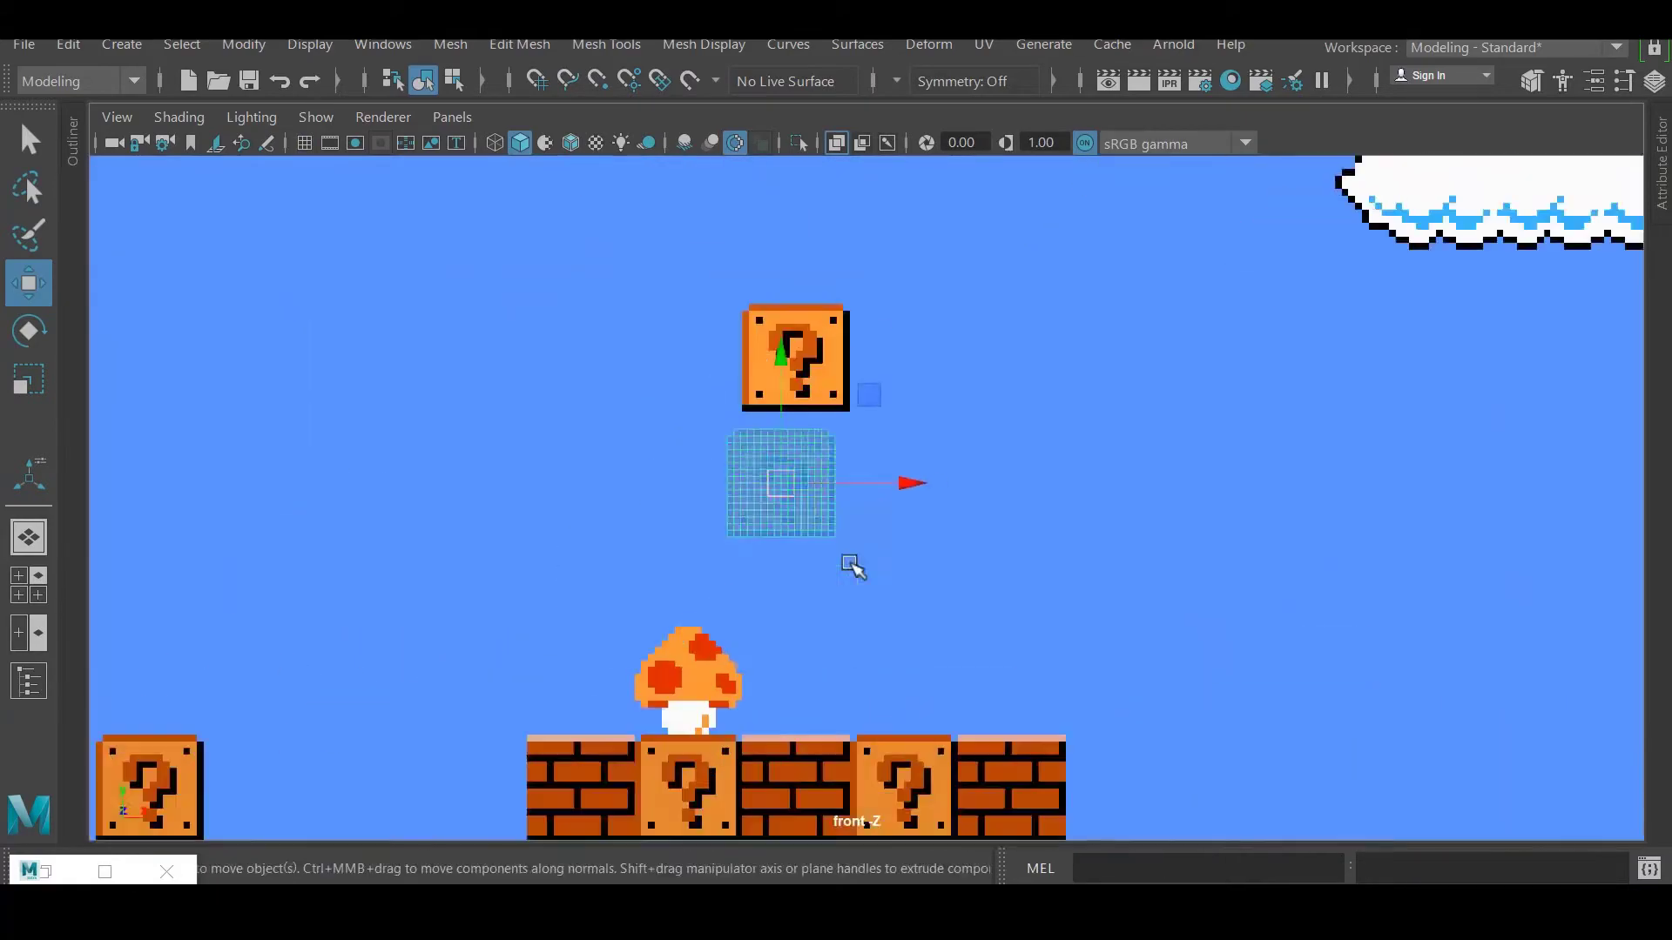
{"action": "scroll", "coordinate": [852, 566], "scroll_direction": "up", "scroll_amount": 5}
{"action": "left_click_drag", "start_coordinate": [775, 526], "coordinate": [873, 488]}
Examine the placed blocks in perspective and look over the pipes and remaining elements of the reference level.
{"action": "key", "text": "space"}
{"action": "key", "text": "space"}
{"action": "left_click_drag", "start_coordinate": [1101, 399], "coordinate": [829, 548], "text": "alt"}
{"action": "scroll", "coordinate": [829, 554], "scroll_direction": "up", "scroll_amount": 5}
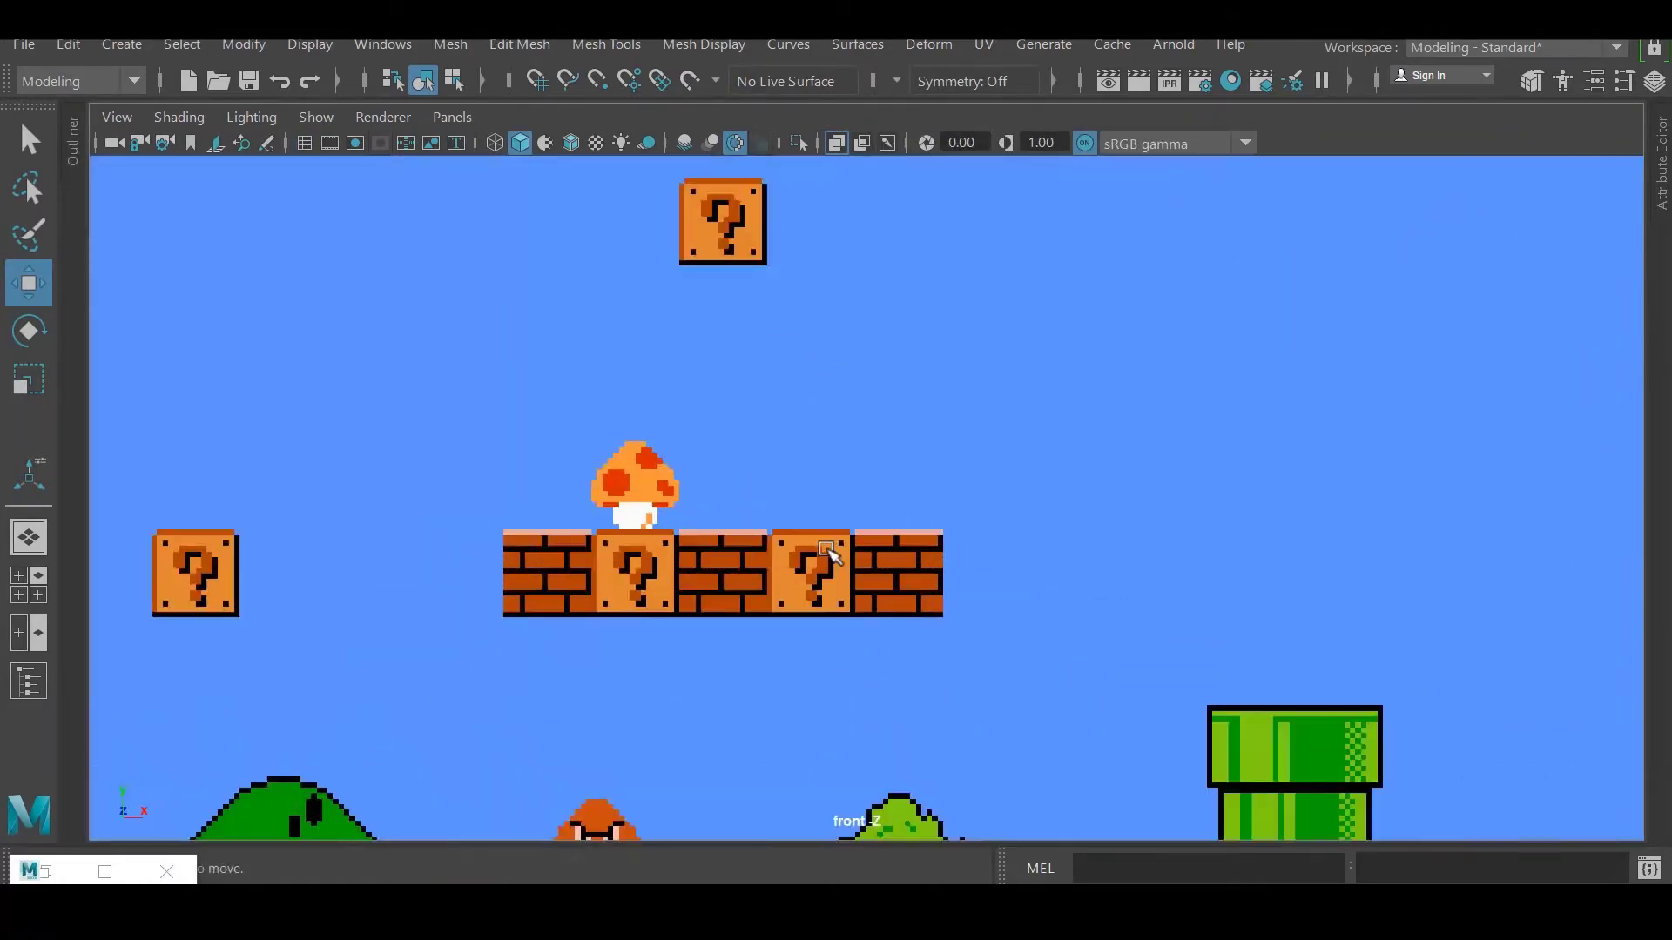
{"action": "scroll", "coordinate": [831, 562], "scroll_direction": "down", "scroll_amount": 5}
{"action": "middle_click_drag", "start_coordinate": [835, 574], "coordinate": [731, 559], "text": "alt"}
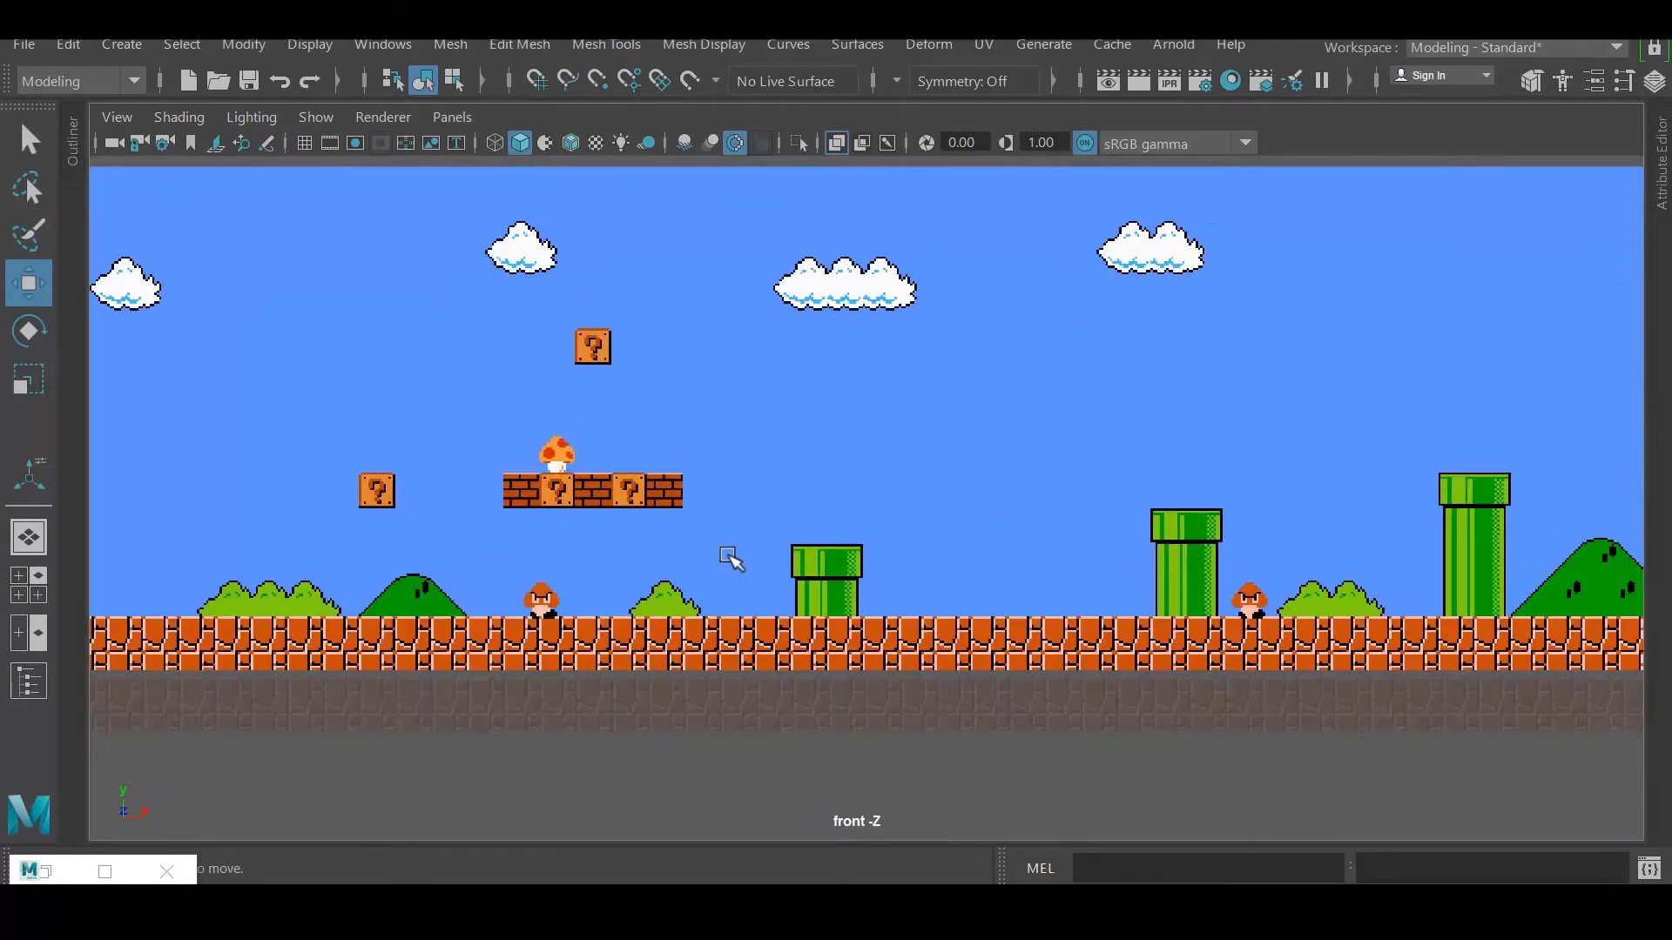
{"action": "scroll", "coordinate": [826, 441], "scroll_direction": "up", "scroll_amount": 6}
{"action": "scroll", "coordinate": [901, 488], "scroll_direction": "down", "scroll_amount": 6}
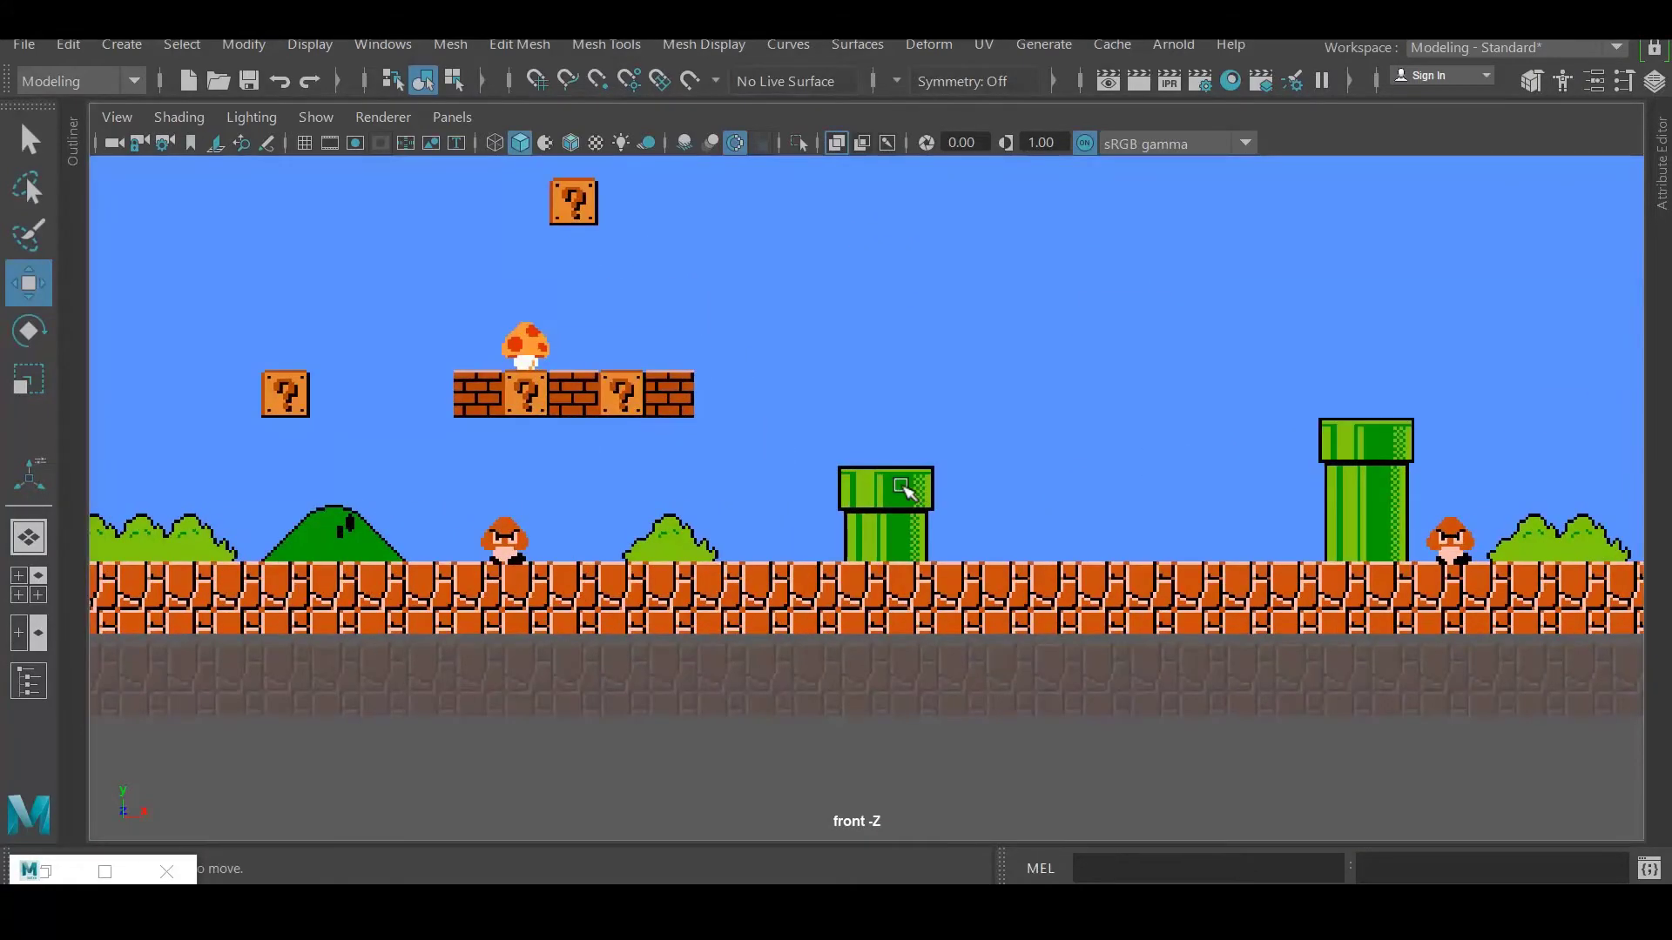
{"action": "middle_click_drag", "start_coordinate": [898, 484], "coordinate": [806, 503], "text": "alt"}
{"action": "scroll", "coordinate": [1008, 389], "scroll_direction": "down", "scroll_amount": 5}
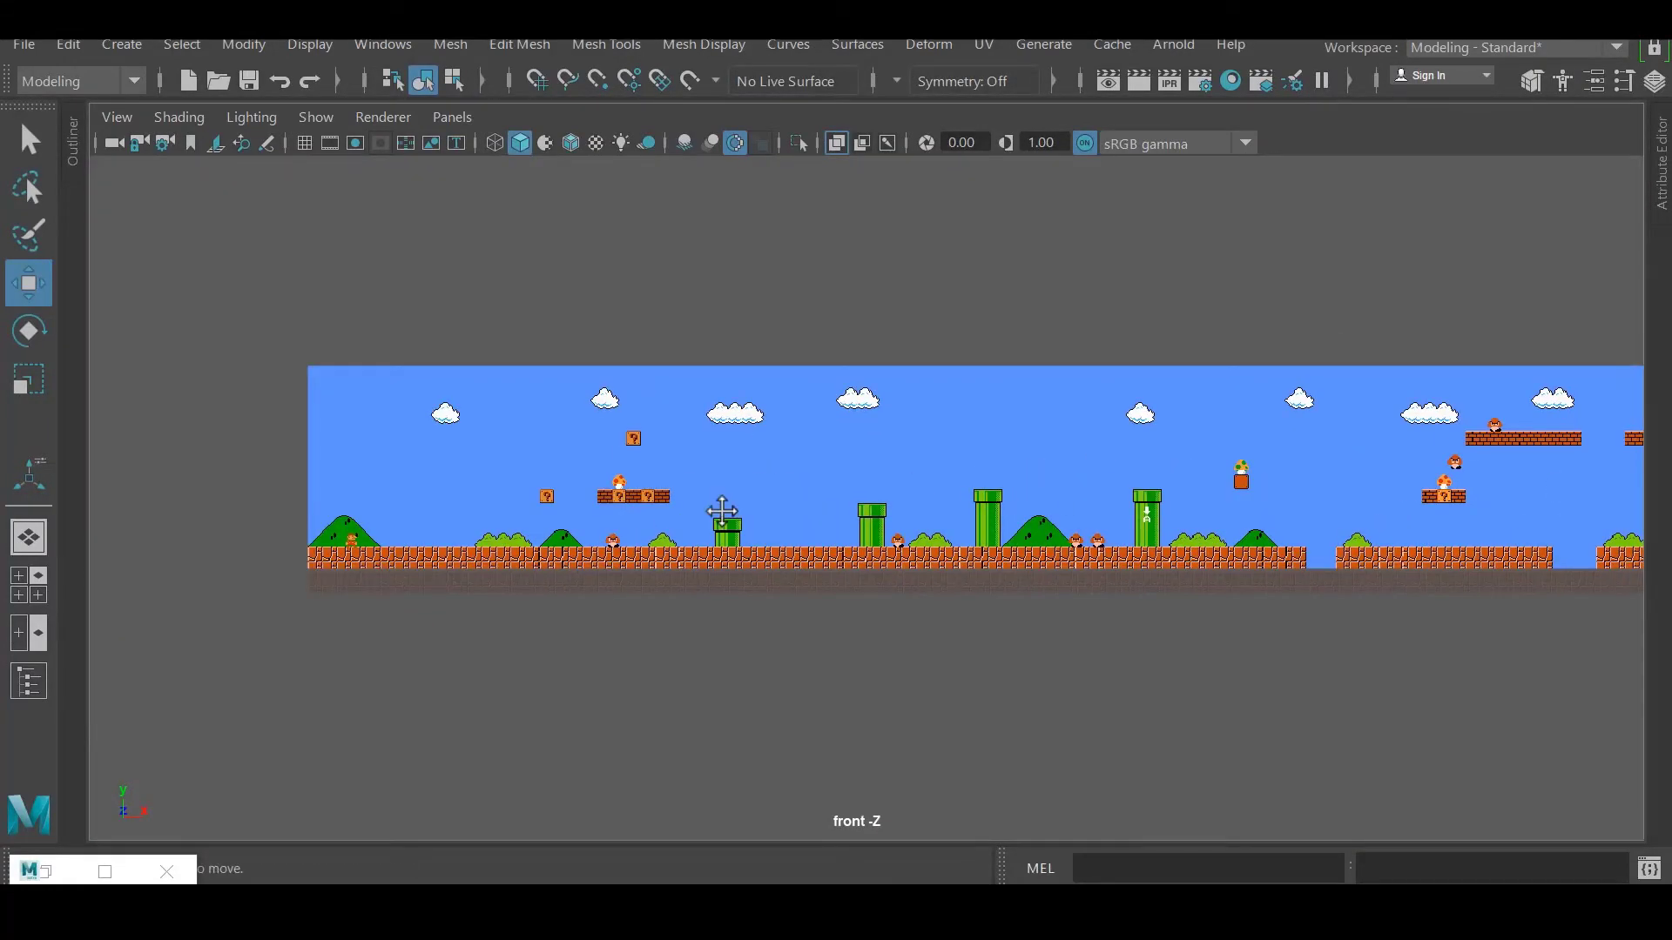
{"action": "scroll", "coordinate": [632, 541], "scroll_direction": "up", "scroll_amount": 3}
{"action": "key", "text": "space"}
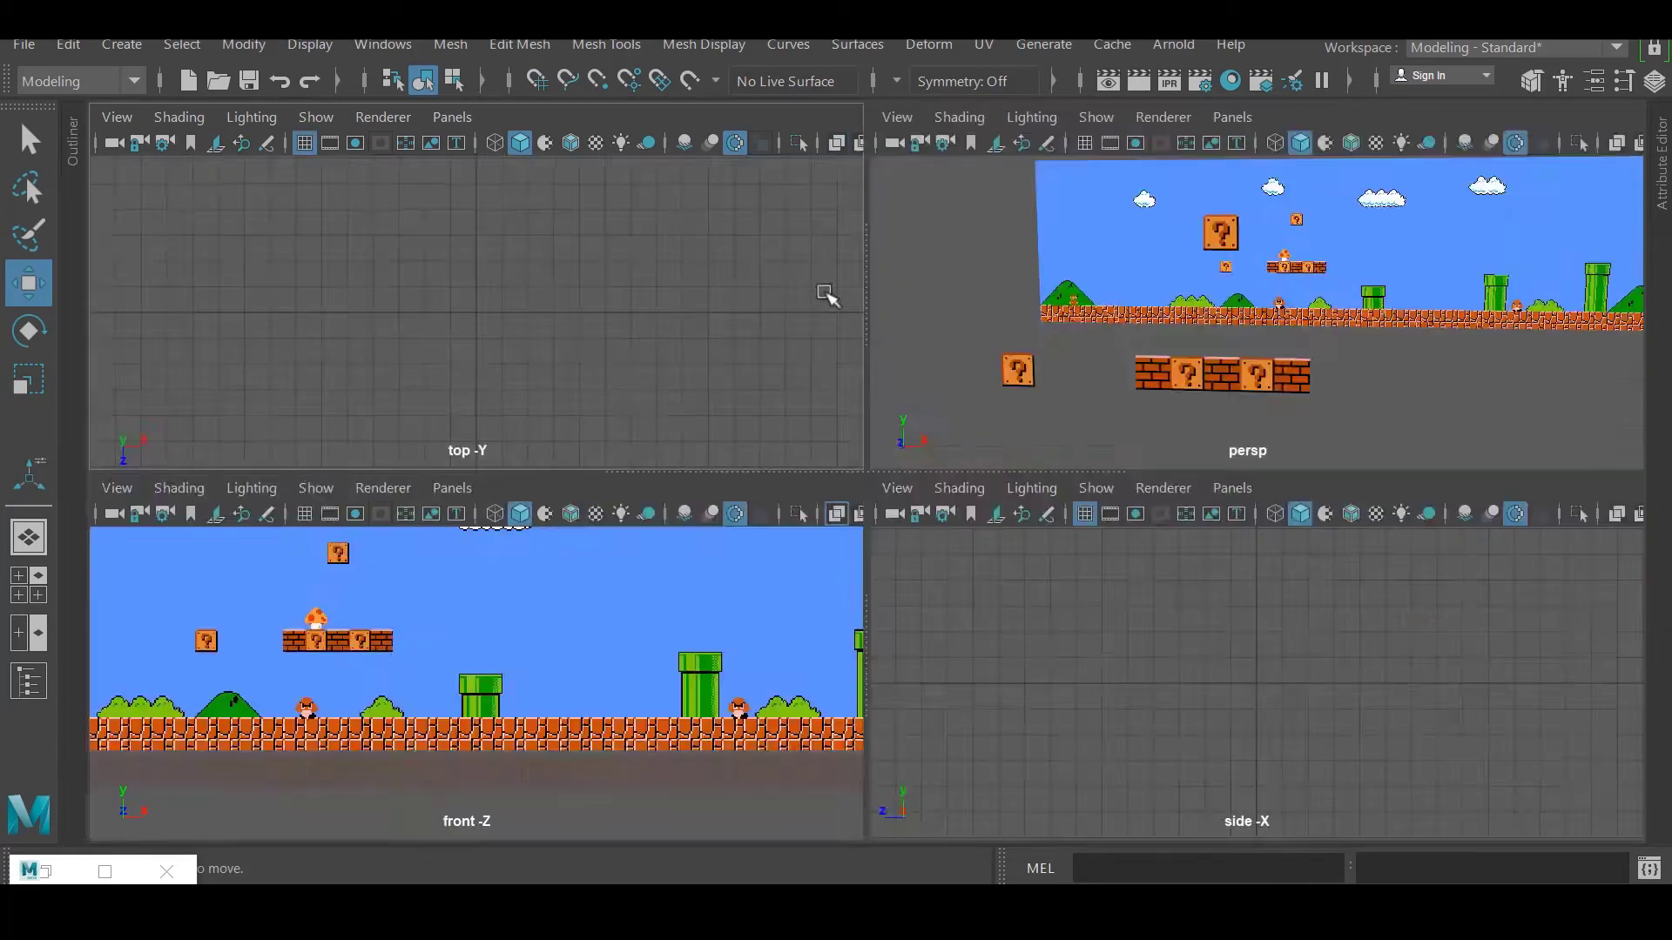
Try extruding the single question block's faces into depth and inspect it in perspective.
{"action": "key", "text": "space"}
{"action": "left_click", "coordinate": [446, 614]}
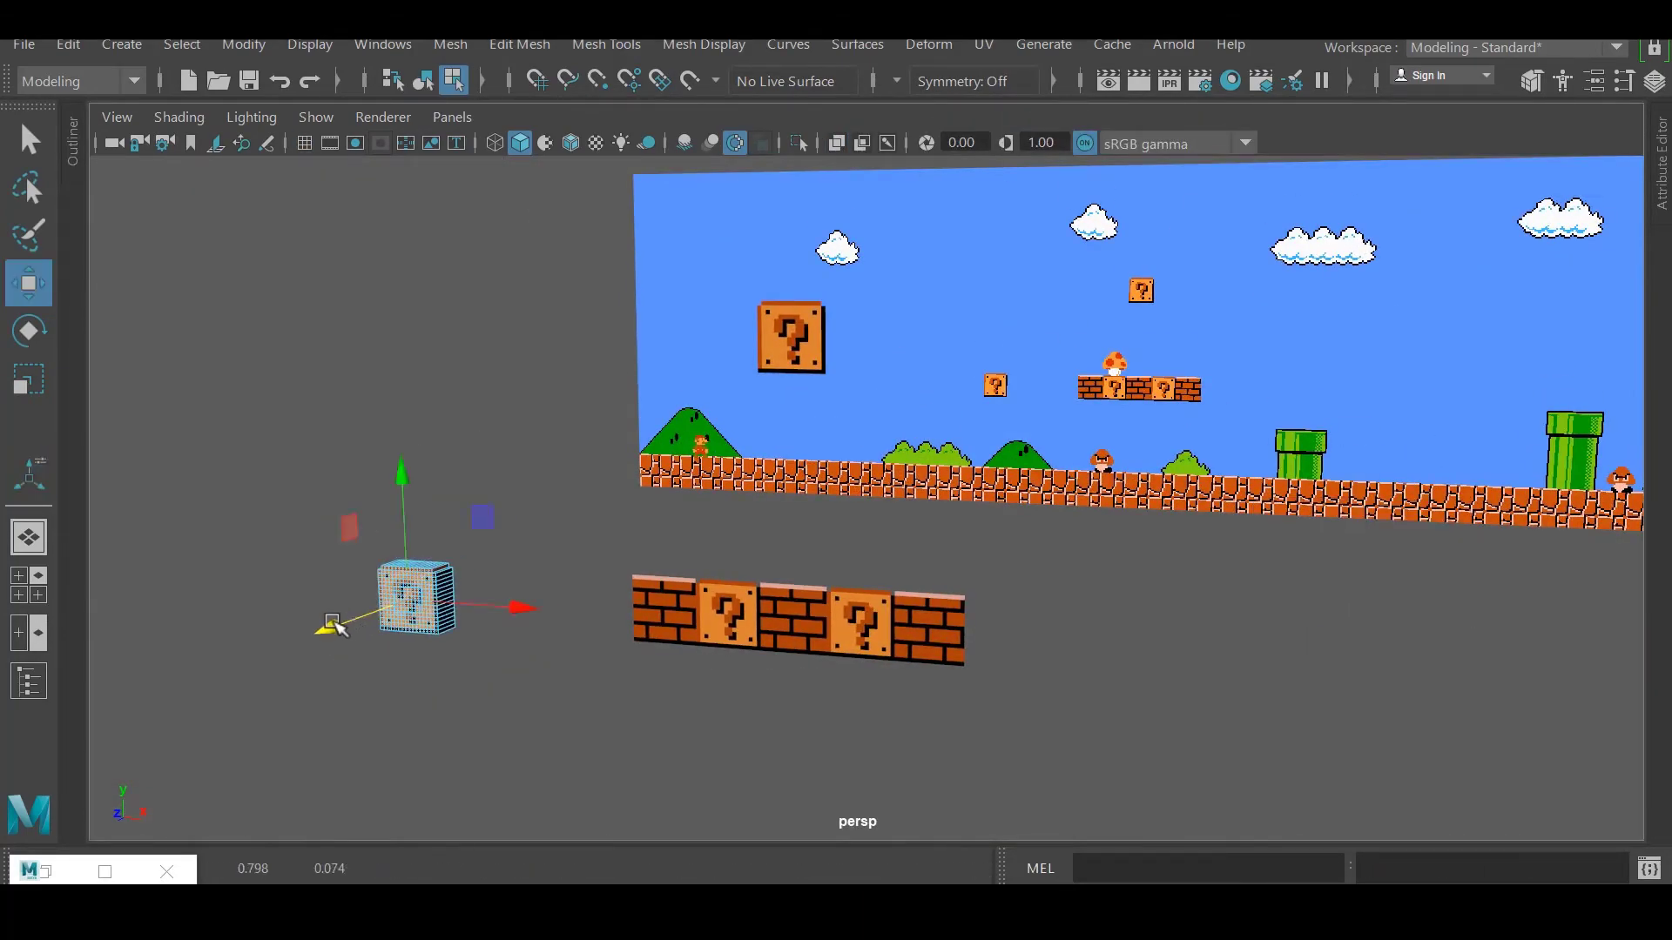
{"action": "left_click_drag", "start_coordinate": [714, 453], "coordinate": [852, 495], "text": "alt"}
{"action": "key", "text": "space"}
{"action": "key", "text": "space"}
{"action": "key", "text": "space"}
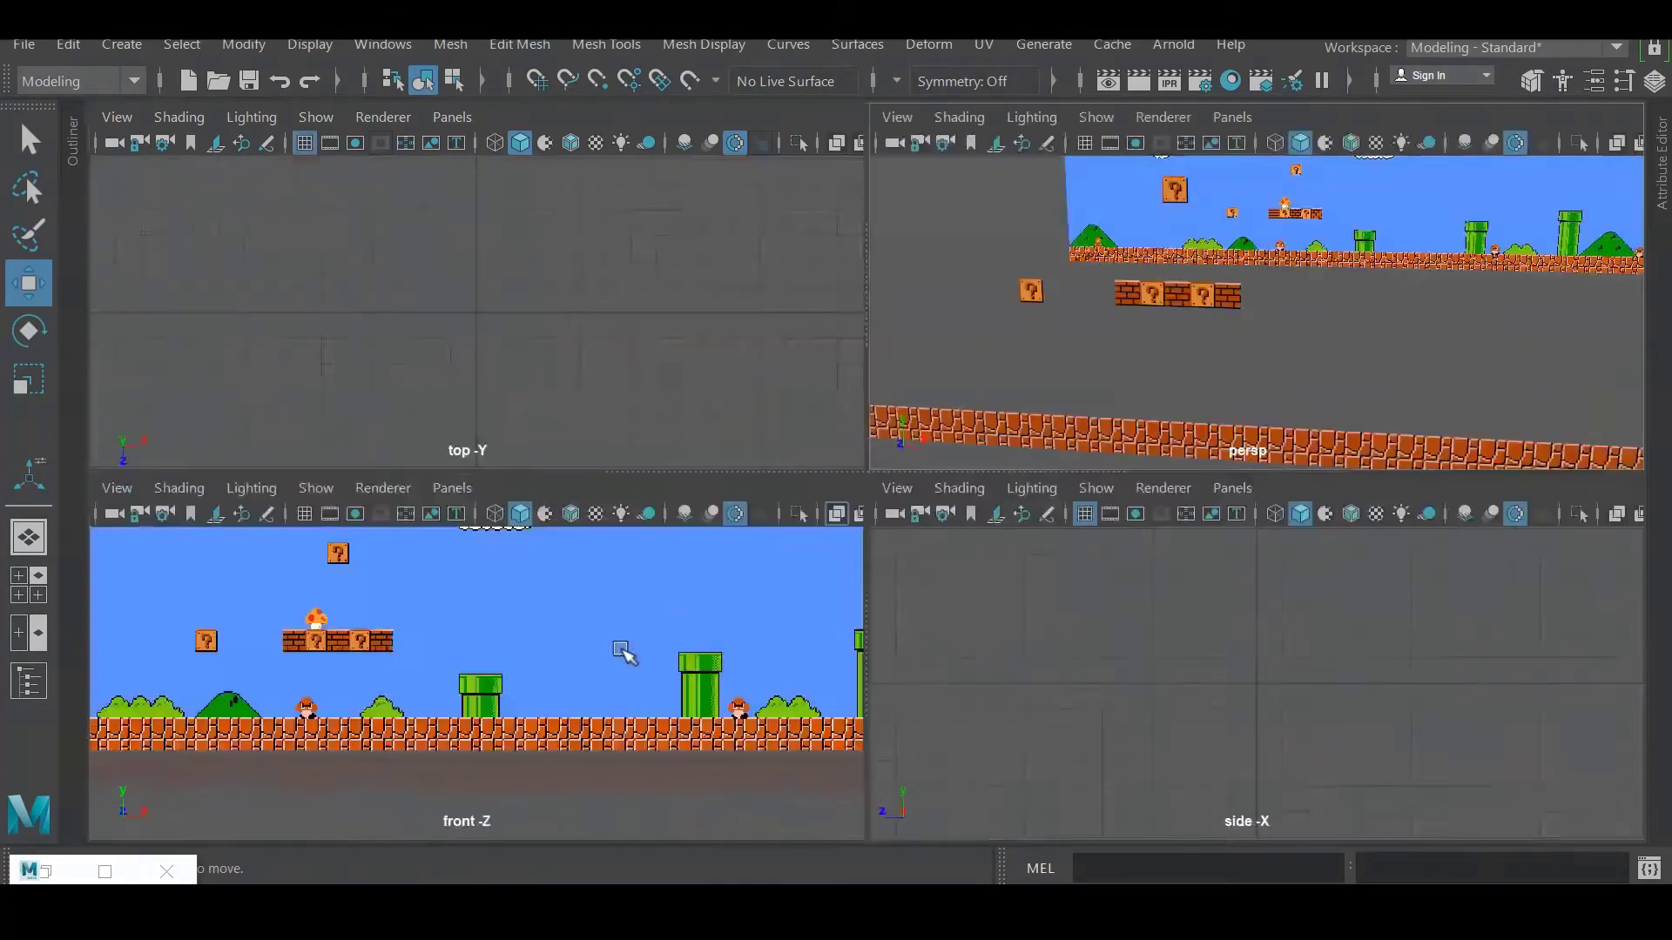
Try a polygon cylinder as the base for the pipes by creating it and moving it over the tall reference pipes.
{"action": "key", "text": "space"}
{"action": "scroll", "coordinate": [876, 535], "scroll_direction": "up", "scroll_amount": 2}
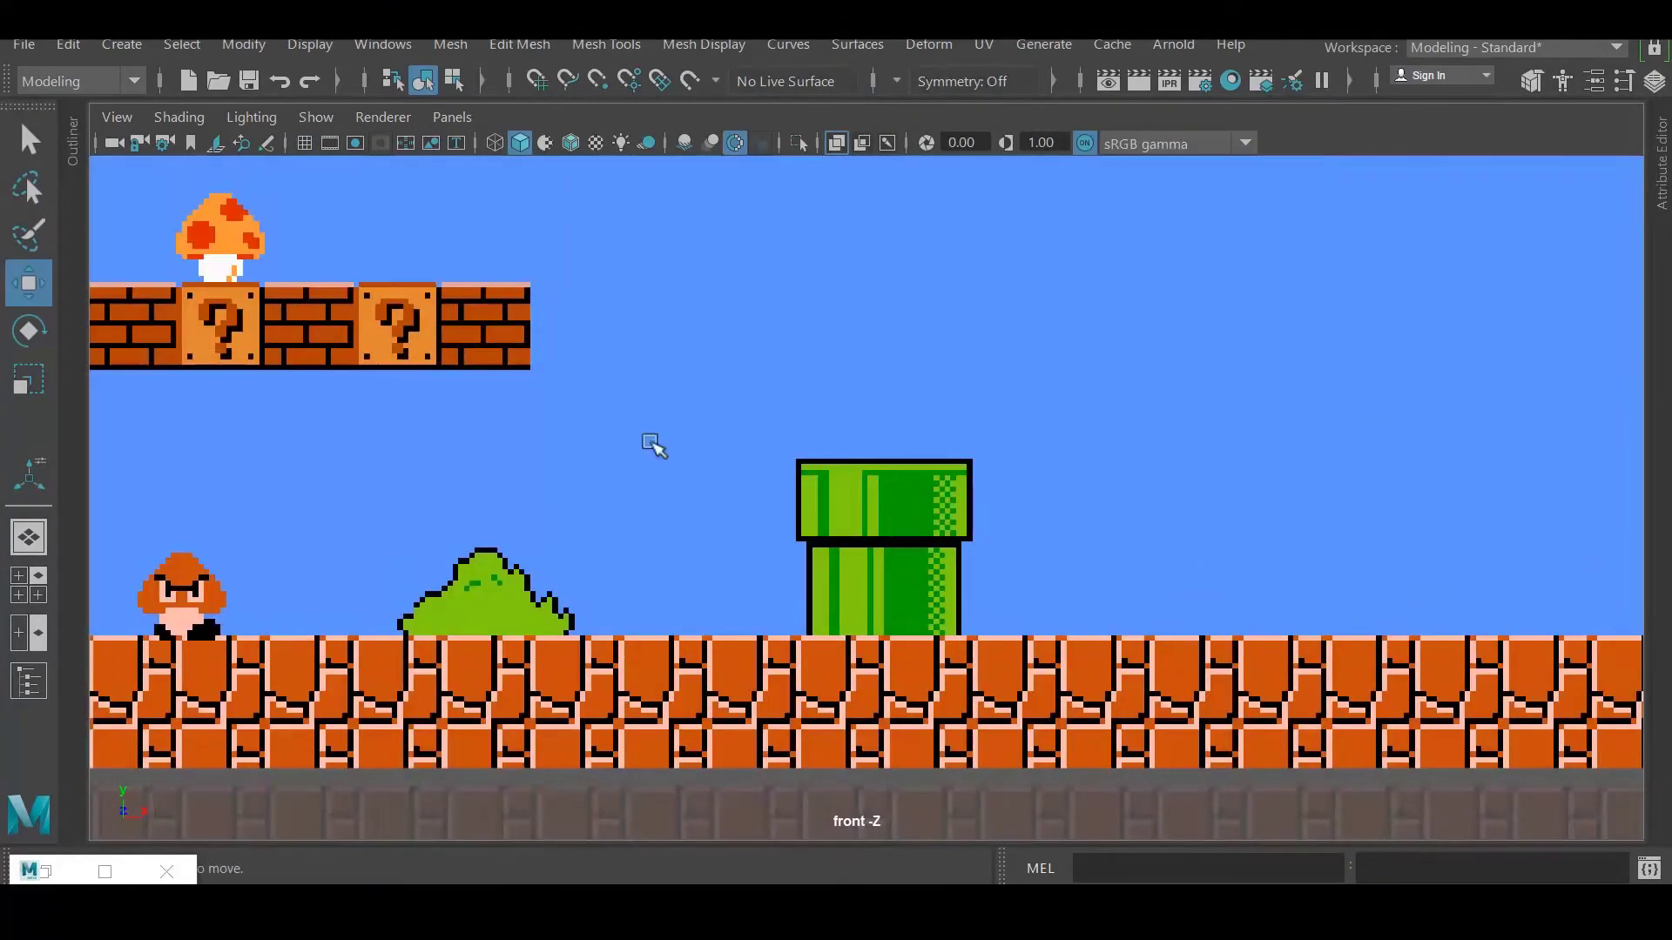
{"action": "left_click", "coordinate": [122, 44]}
{"action": "mouse_move", "coordinate": [192, 138]}
{"action": "left_click", "coordinate": [479, 183]}
{"action": "scroll", "coordinate": [871, 522], "scroll_direction": "down", "scroll_amount": 5}
{"action": "scroll", "coordinate": [871, 522], "scroll_direction": "up", "scroll_amount": 2}
{"action": "left_click_drag", "start_coordinate": [1186, 533], "coordinate": [509, 533]}
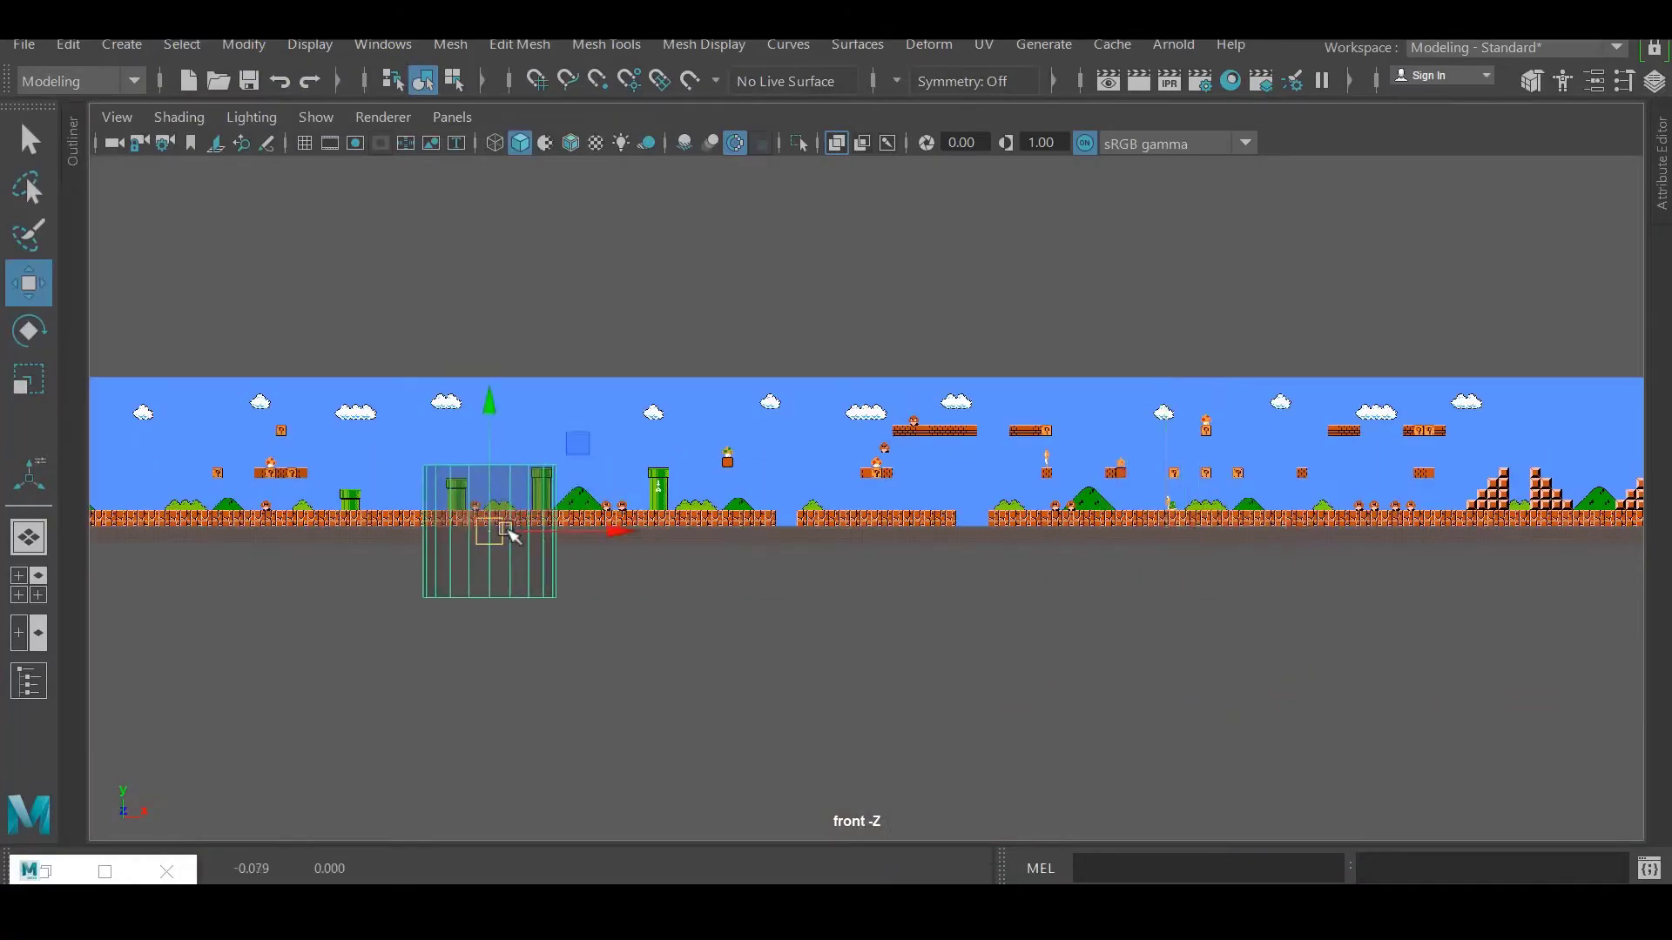
Assign a new Lambert material to the plane over the tall pipe's lower shaft, with its colour sampled from the dark green reference.
{"action": "scroll", "coordinate": [509, 532], "scroll_direction": "up", "scroll_amount": 4}
{"action": "left_click_drag", "start_coordinate": [671, 642], "coordinate": [914, 642]}
{"action": "key", "text": "F8"}
{"action": "scroll", "coordinate": [1297, 634], "scroll_direction": "up", "scroll_amount": 5}
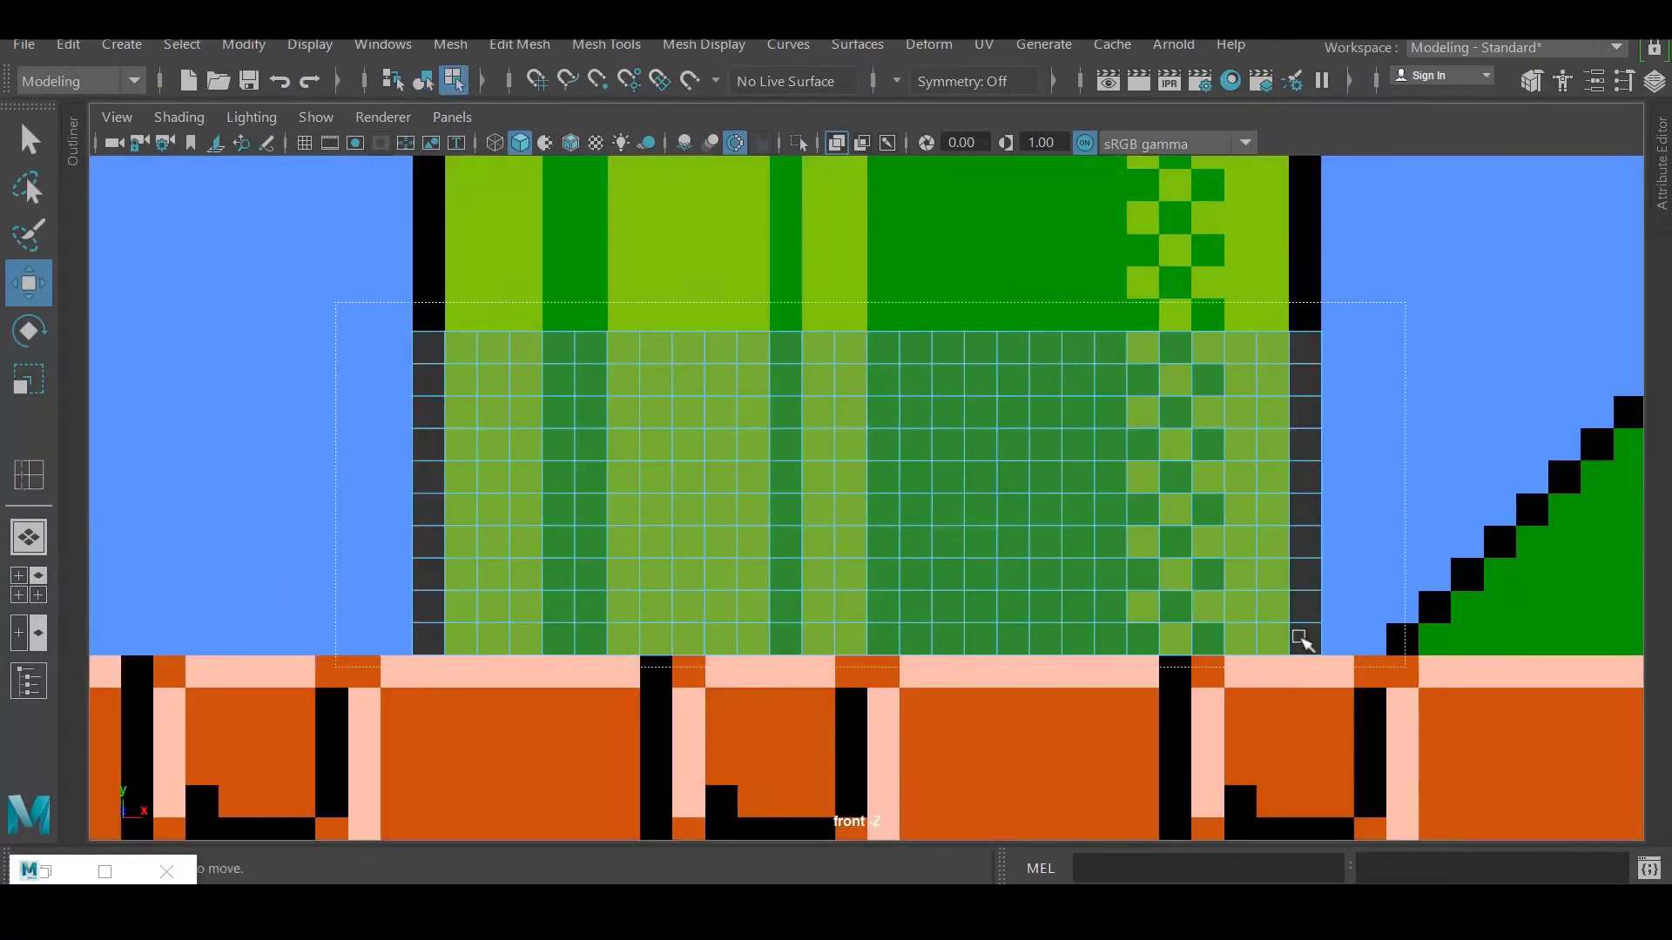
{"action": "left_click_drag", "start_coordinate": [1302, 640], "coordinate": [1405, 666]}
{"action": "right_click_drag", "start_coordinate": [1031, 175], "coordinate": [1184, 728]}
{"action": "right_click_drag", "start_coordinate": [672, 175], "coordinate": [652, 803]}
{"action": "left_click", "coordinate": [1290, 464]}
{"action": "left_click", "coordinate": [1167, 446]}
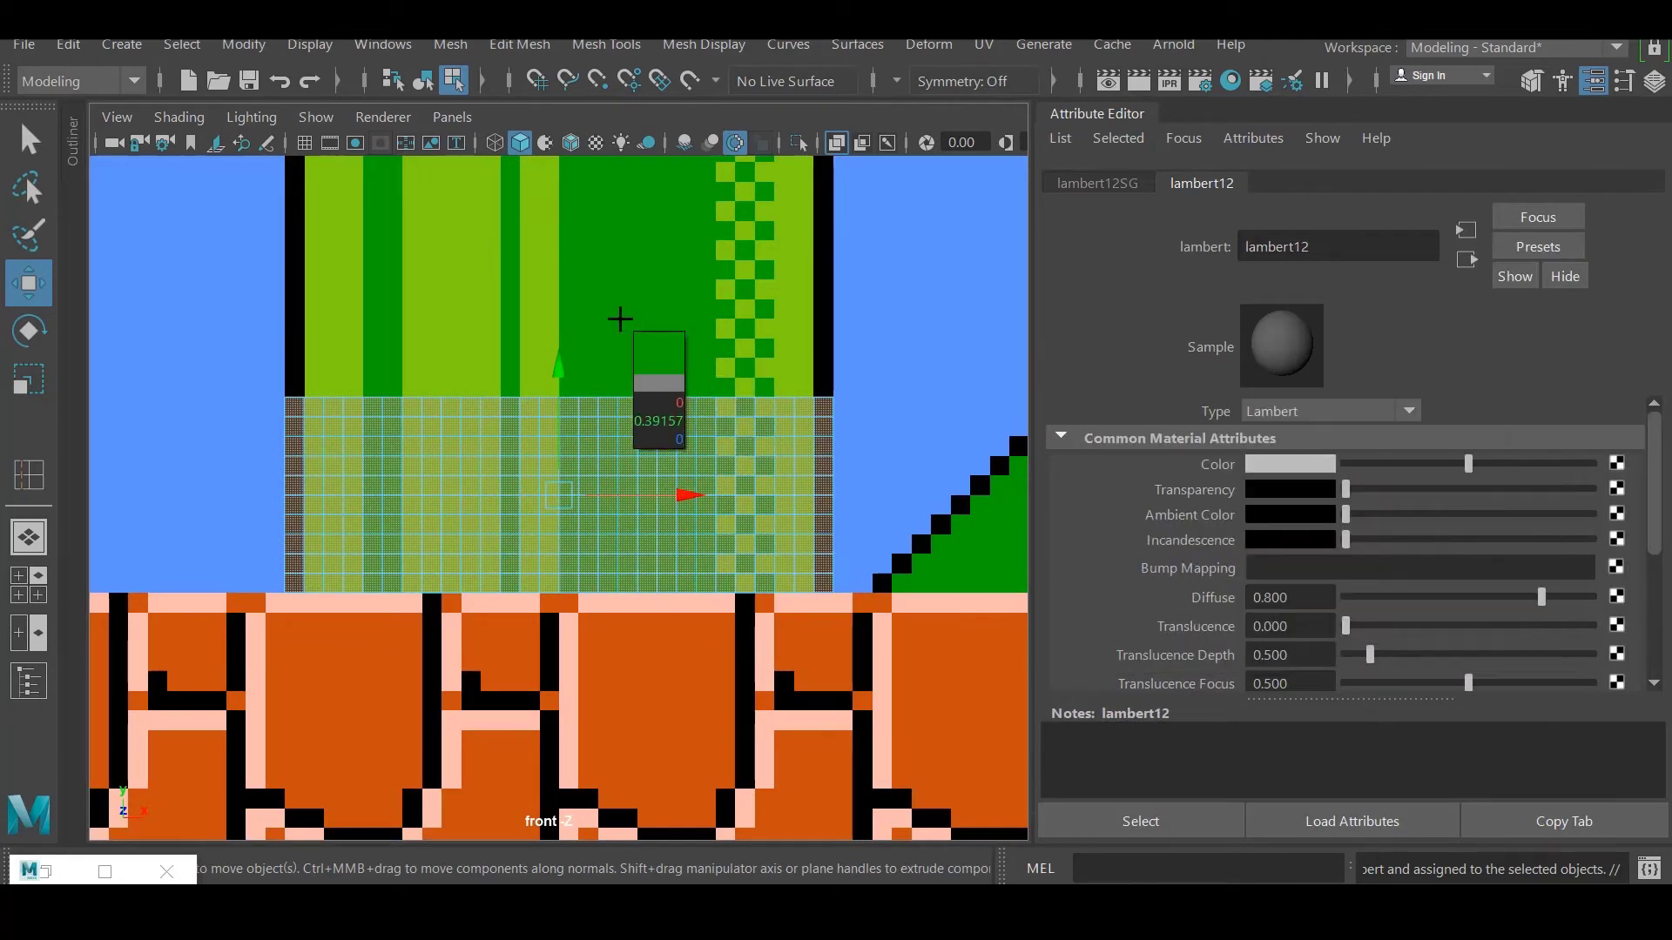
{"action": "left_click", "coordinate": [620, 319]}
Assign another new Lambert material to the dark green stripes and checker pixels of the pipe plane, sampling the reference dark green.
{"action": "left_click", "coordinate": [295, 495]}
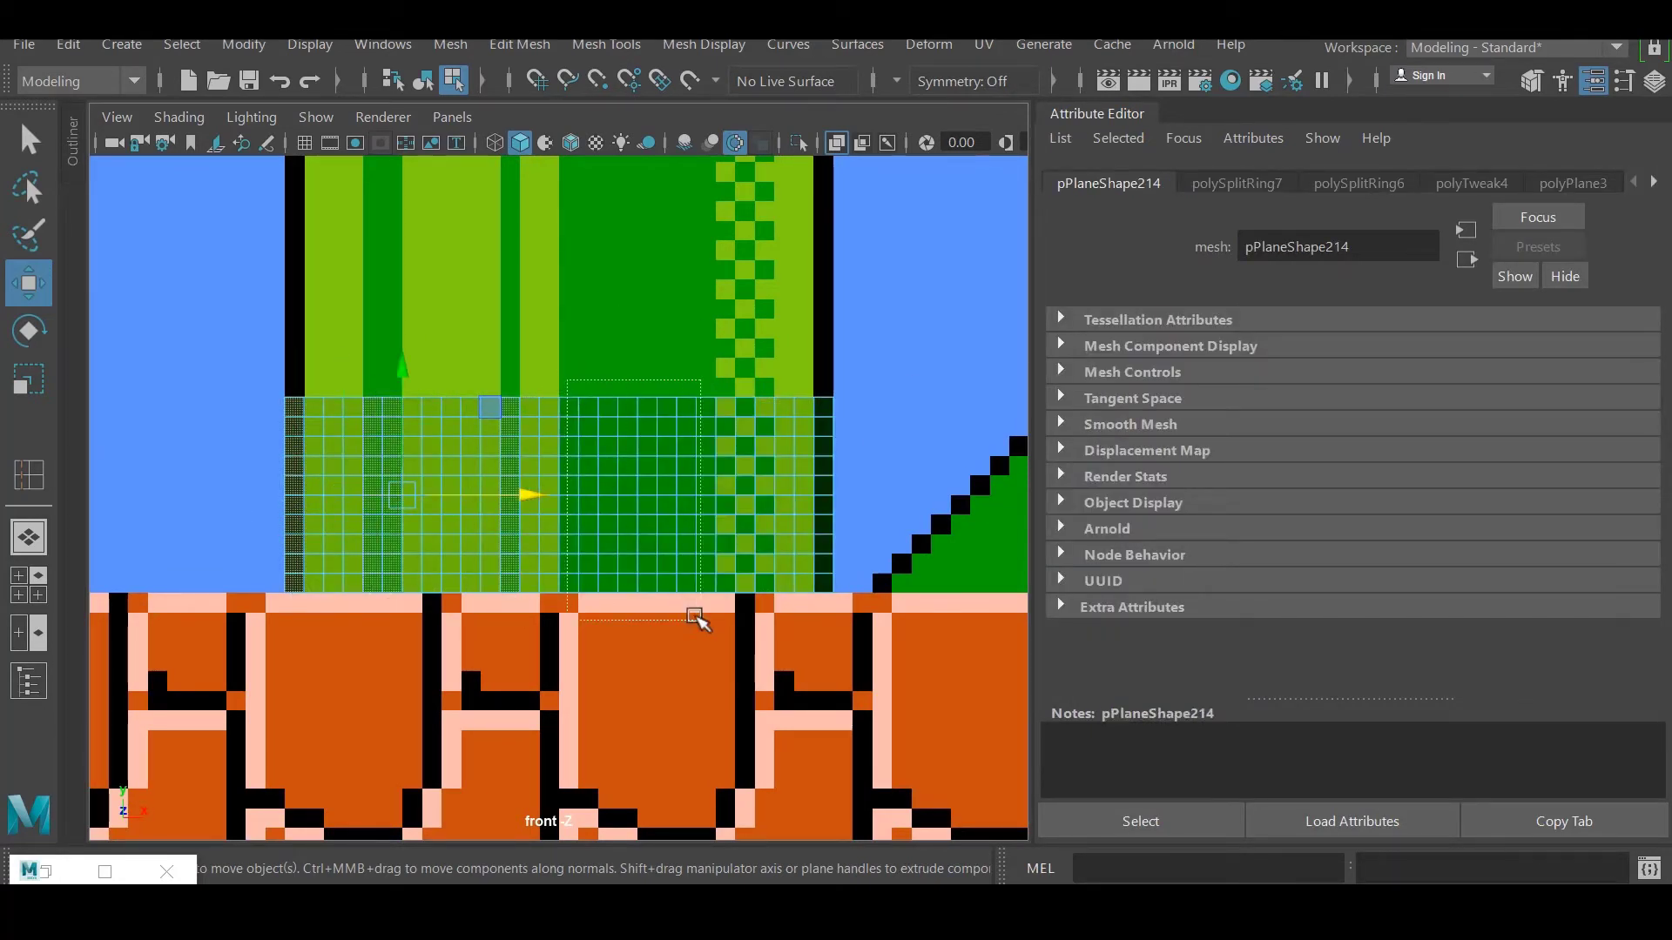
{"action": "scroll", "coordinate": [758, 462], "scroll_direction": "up", "scroll_amount": 2}
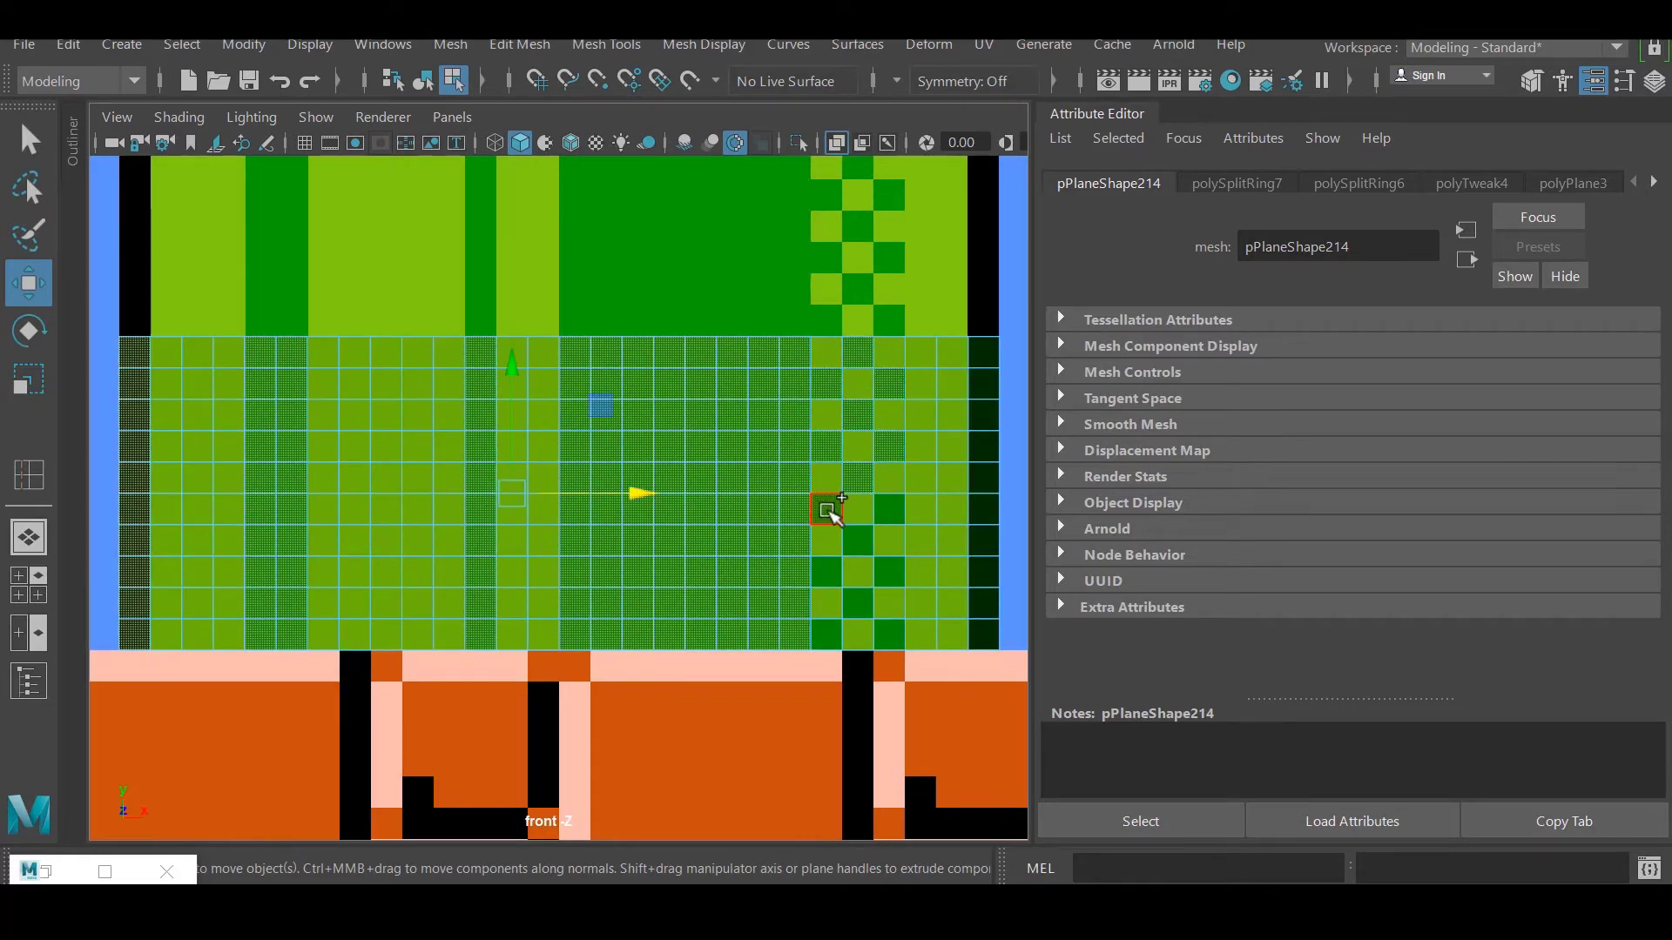
{"action": "right_click_drag", "start_coordinate": [832, 644], "coordinate": [903, 735]}
{"action": "left_click", "coordinate": [1297, 463]}
{"action": "left_click", "coordinate": [1209, 441]}
{"action": "left_click", "coordinate": [694, 284]}
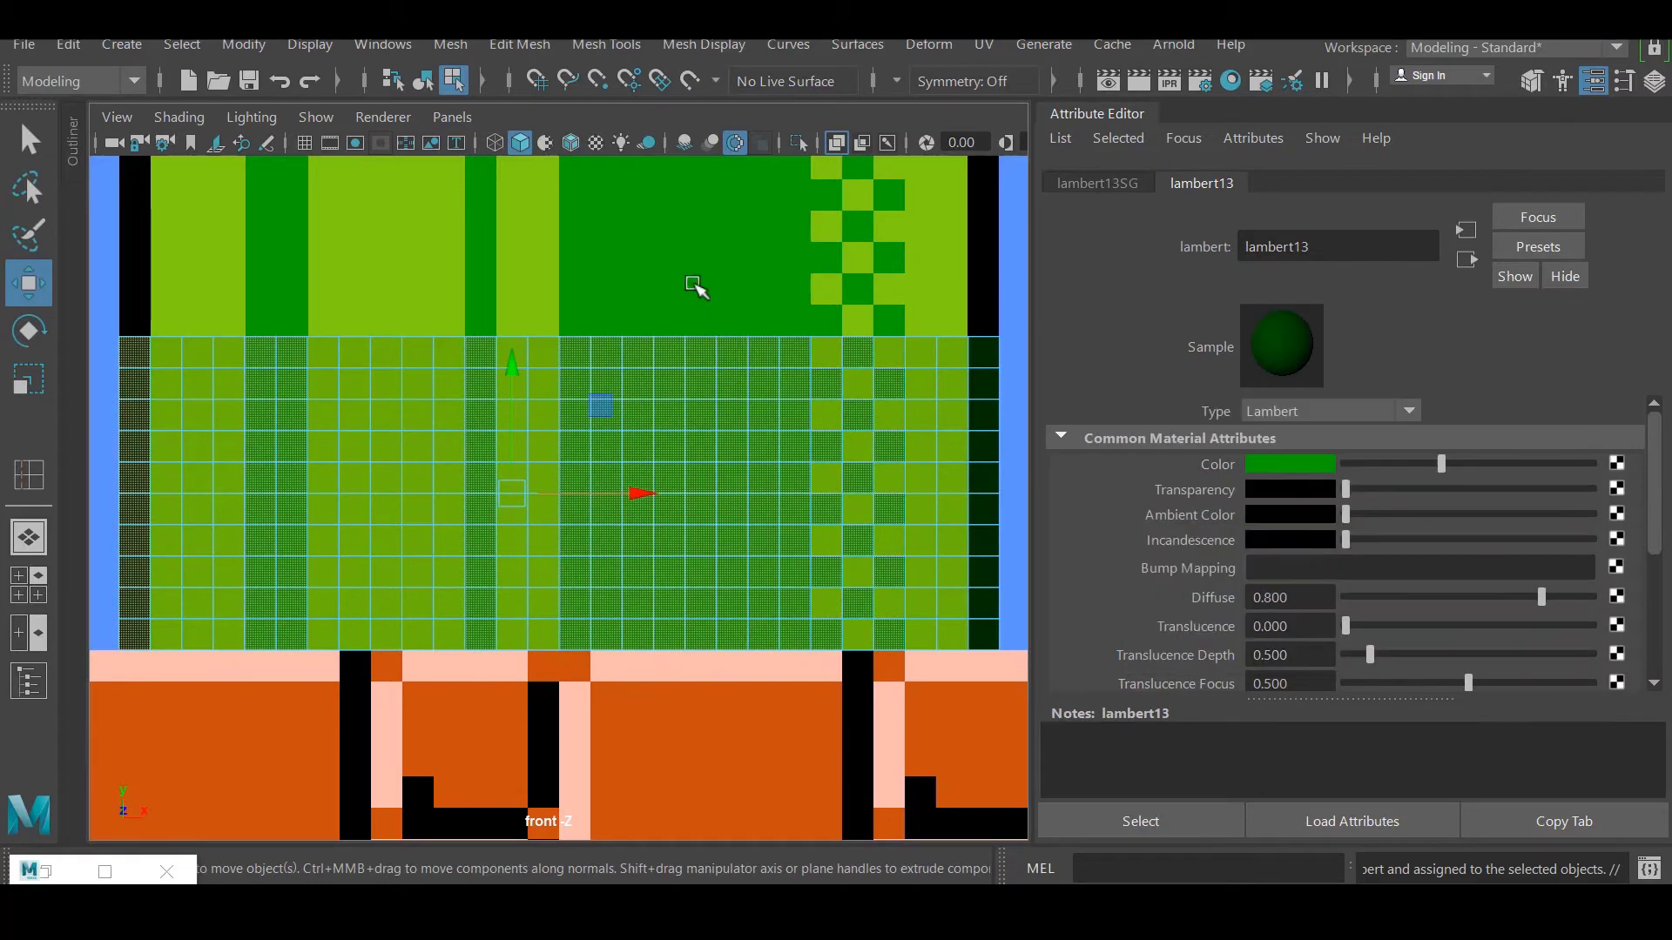
{"action": "right_click_drag", "start_coordinate": [644, 176], "coordinate": [722, 155]}
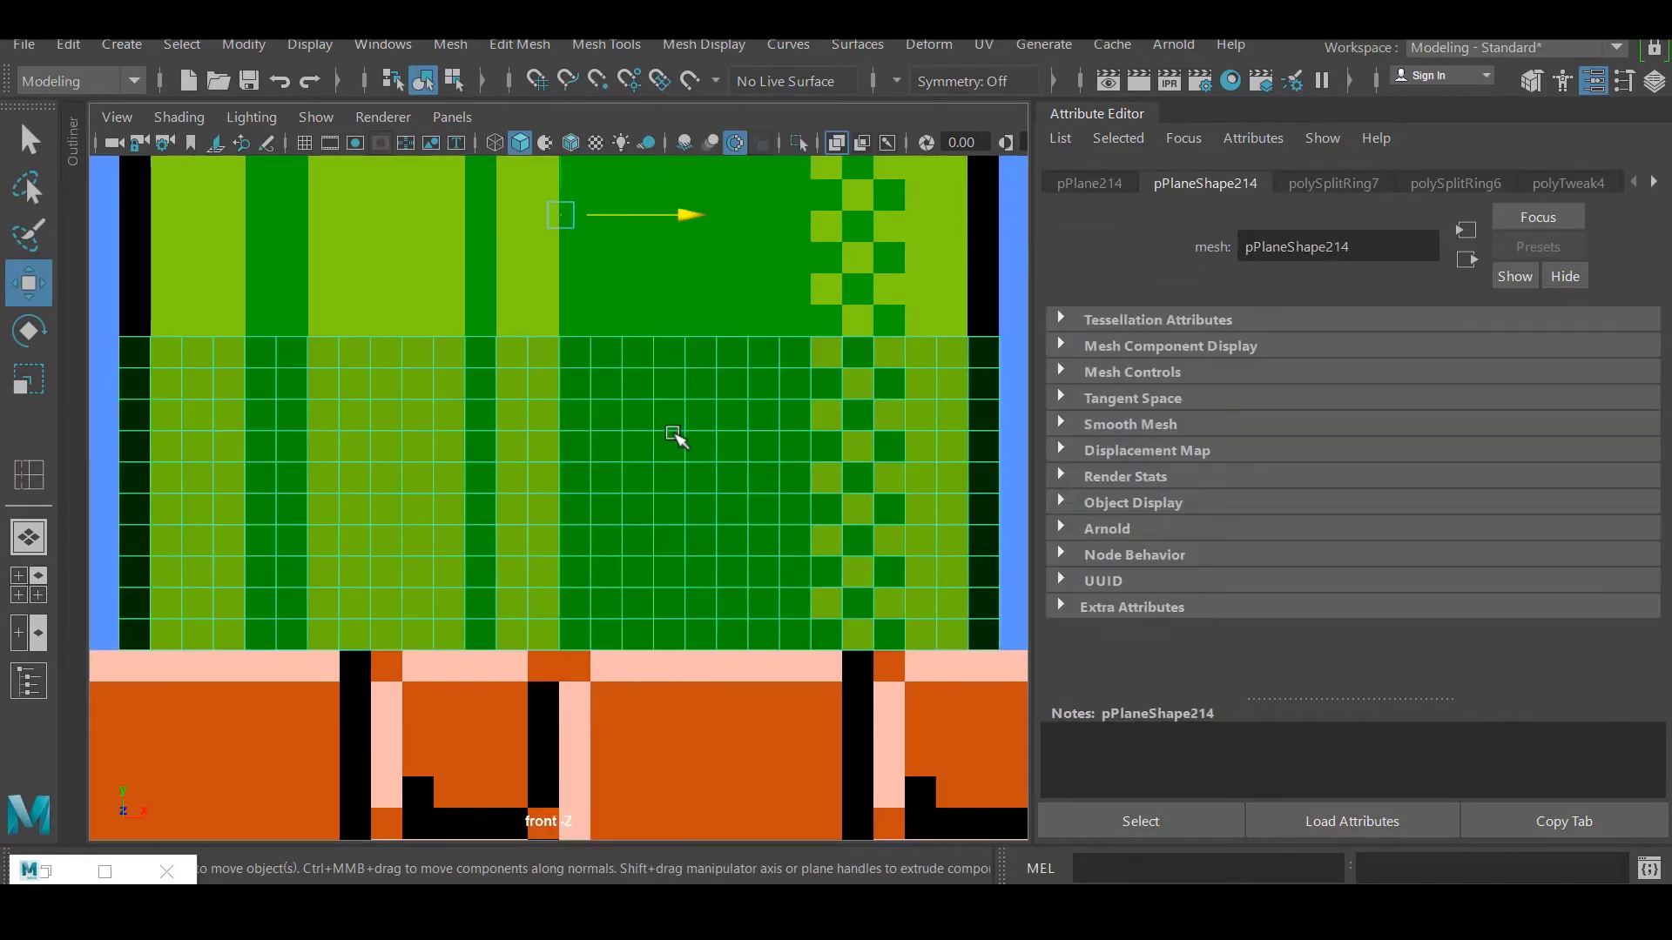
Examine the coloured pipe plane against the reference level without X-ray shading, and switch X-ray back on.
{"action": "key", "text": "ctrl+a"}
{"action": "left_click", "coordinate": [180, 116]}
{"action": "left_click", "coordinate": [246, 373]}
{"action": "key", "text": "a"}
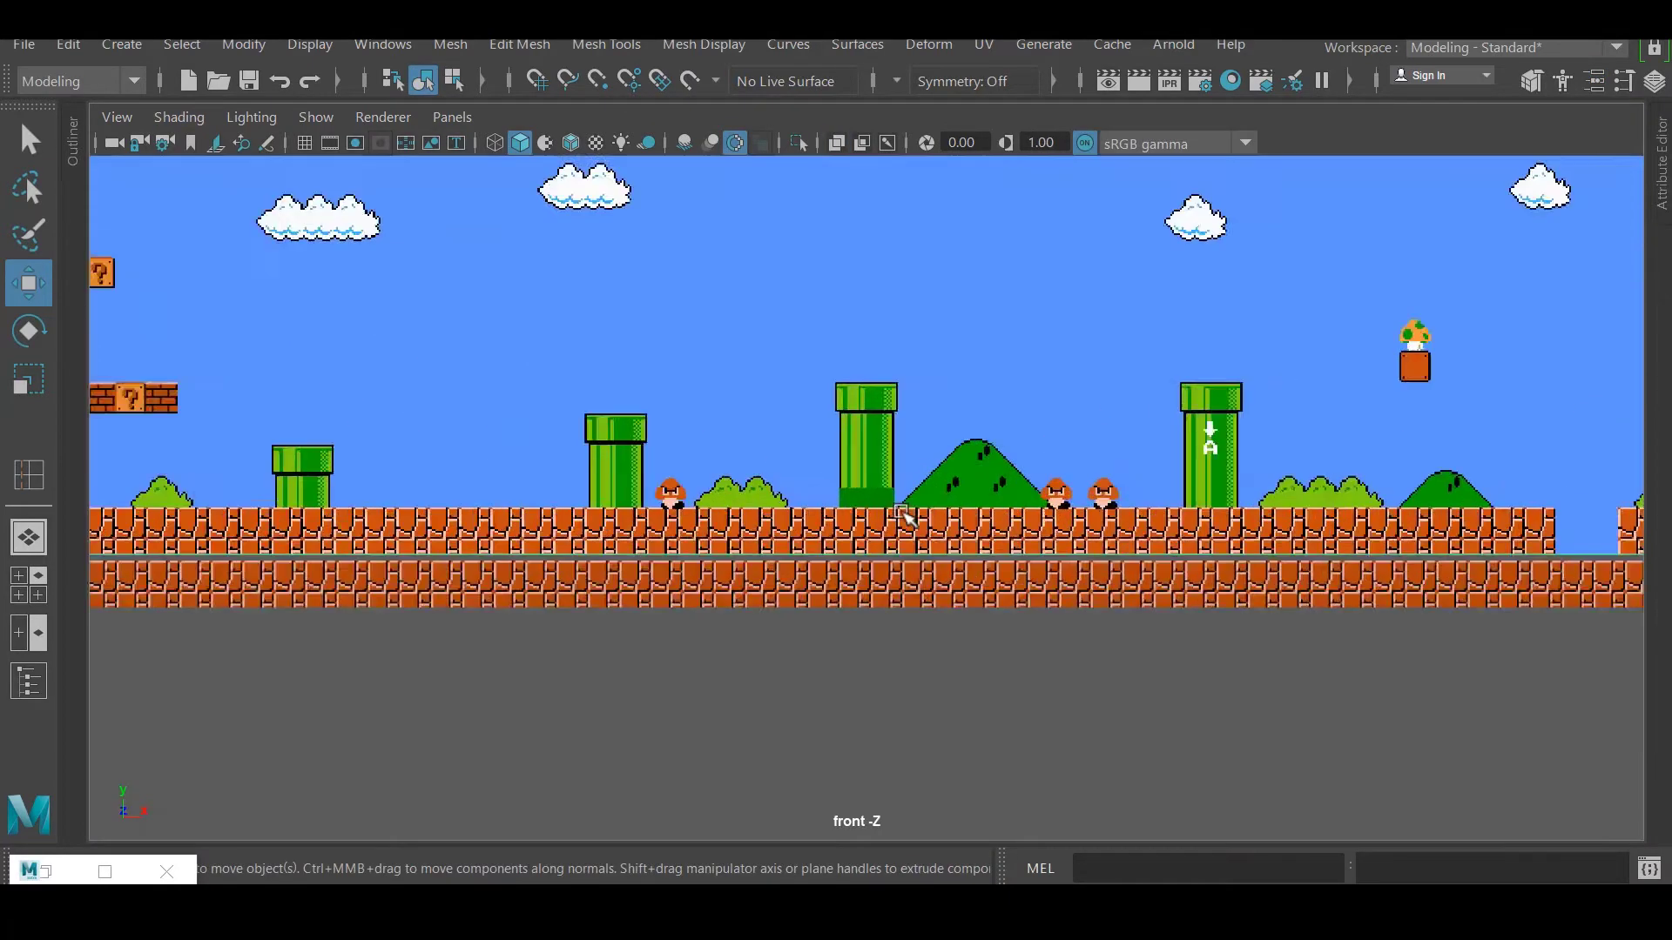
{"action": "scroll", "coordinate": [906, 507], "scroll_direction": "up", "scroll_amount": 5}
{"action": "left_click", "coordinate": [821, 526]}
{"action": "left_click", "coordinate": [180, 117]}
{"action": "left_click", "coordinate": [197, 380]}
{"action": "scroll", "coordinate": [653, 455], "scroll_direction": "up", "scroll_amount": 2}
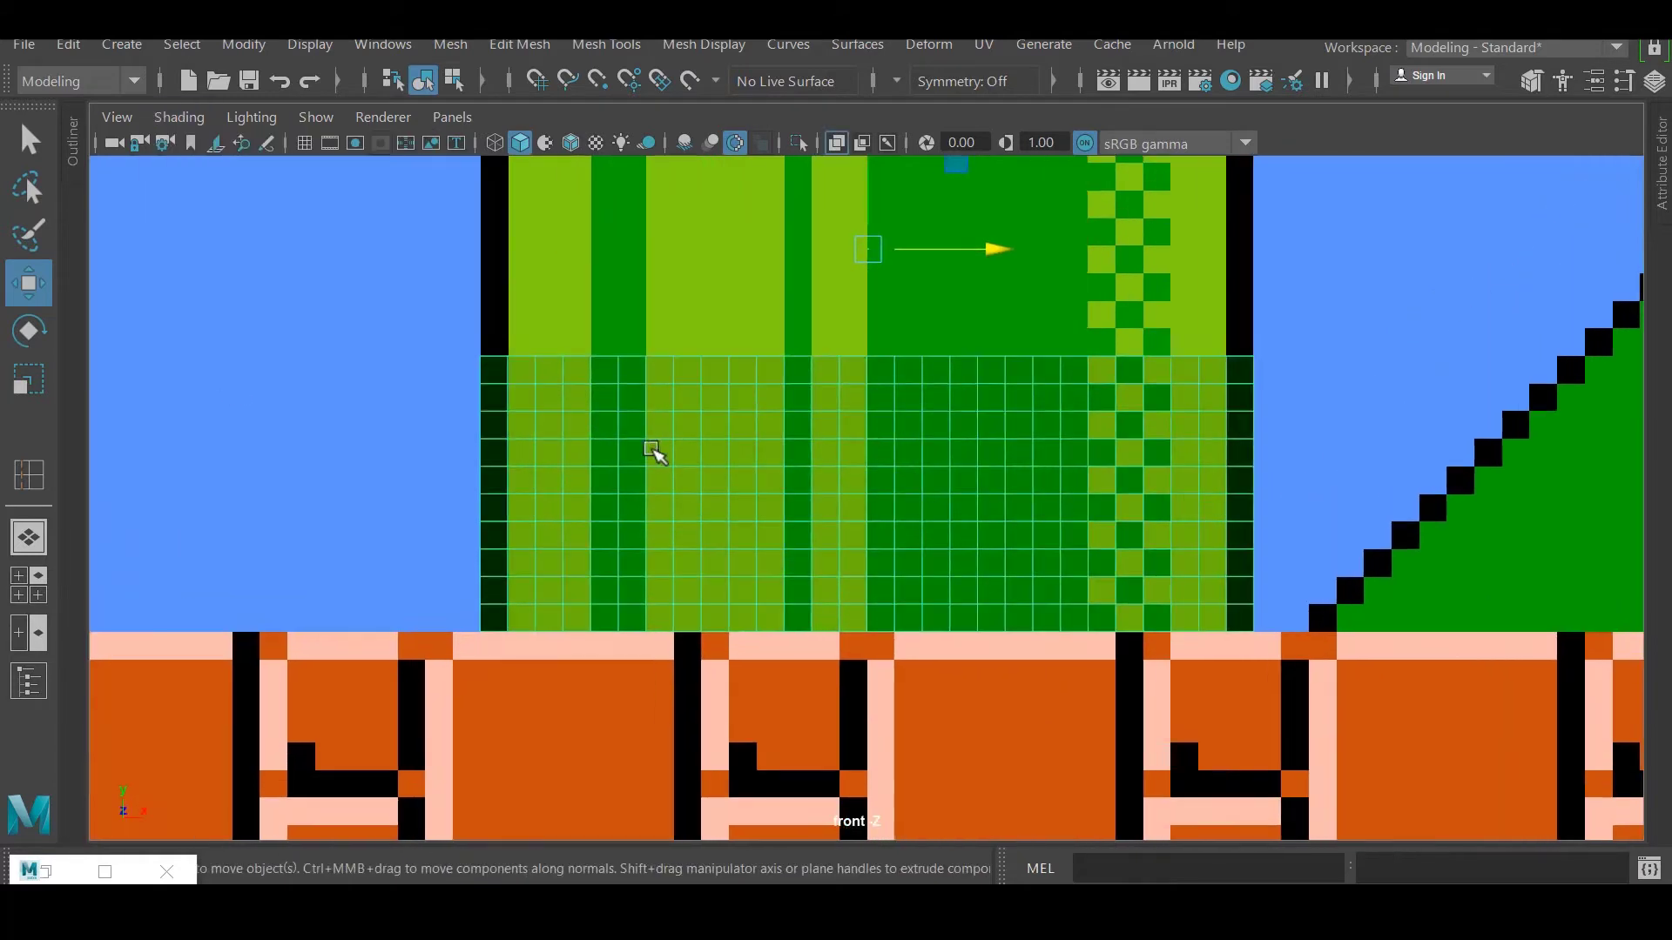
Assign a new Lambert material to the plane's light green stripes and checker pixels, sampling its colour from the reference.
{"action": "left_click_drag", "start_coordinate": [669, 359], "coordinate": [757, 629], "text": "shift"}
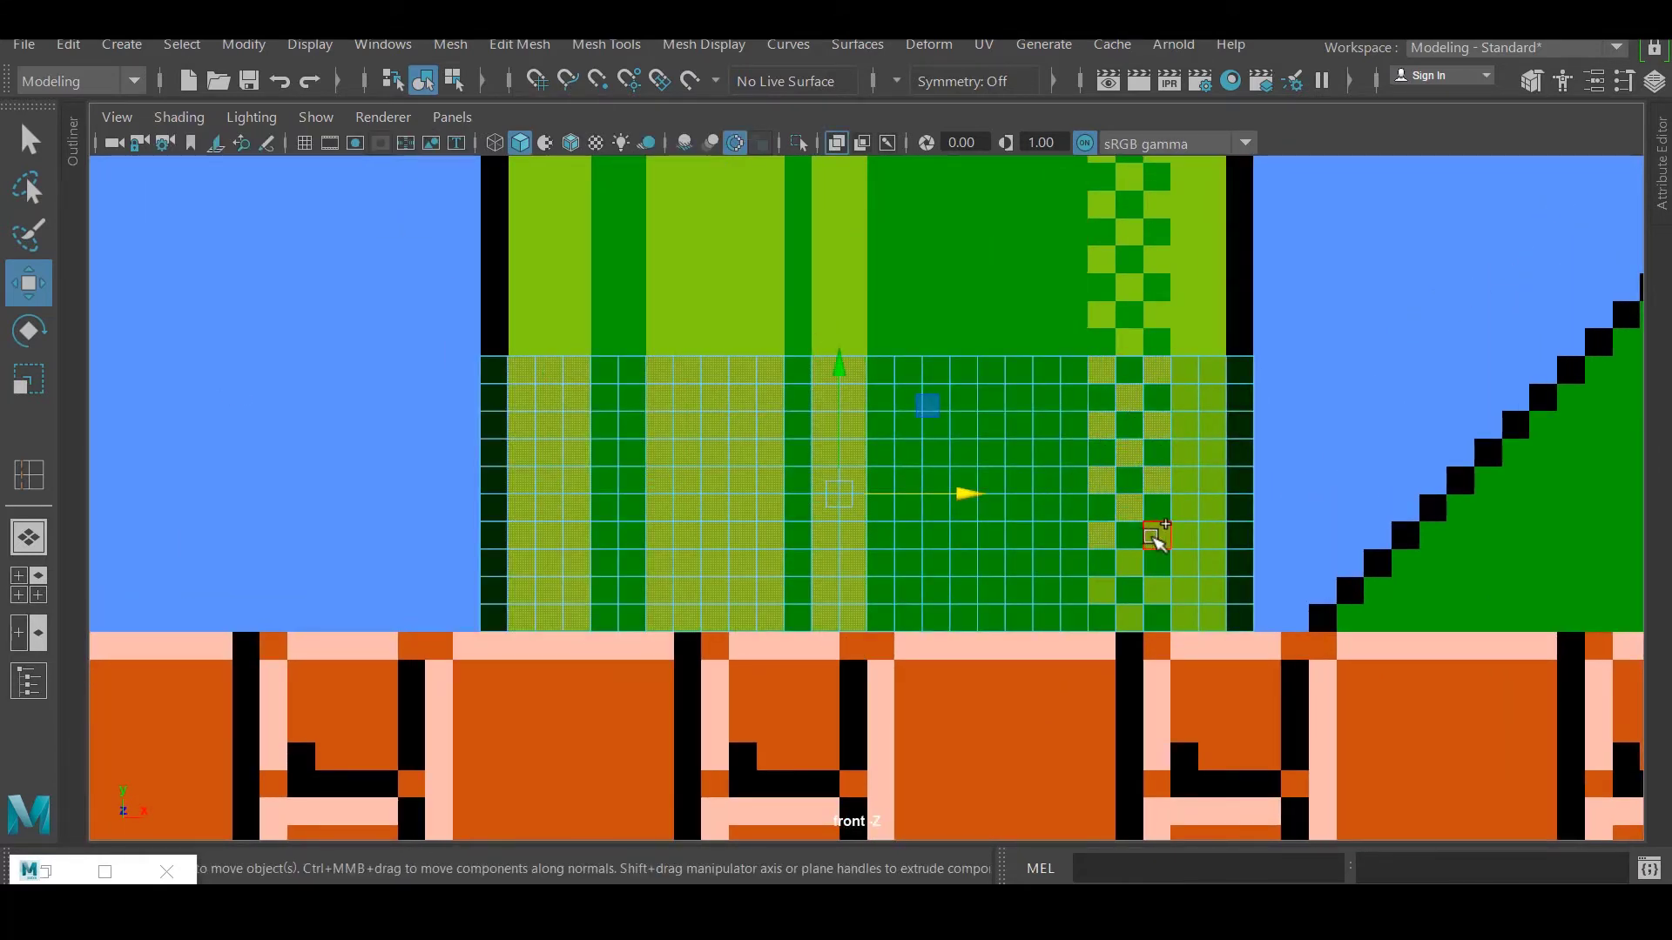
{"action": "right_click", "coordinate": [1191, 579]}
{"action": "left_click", "coordinate": [1201, 436]}
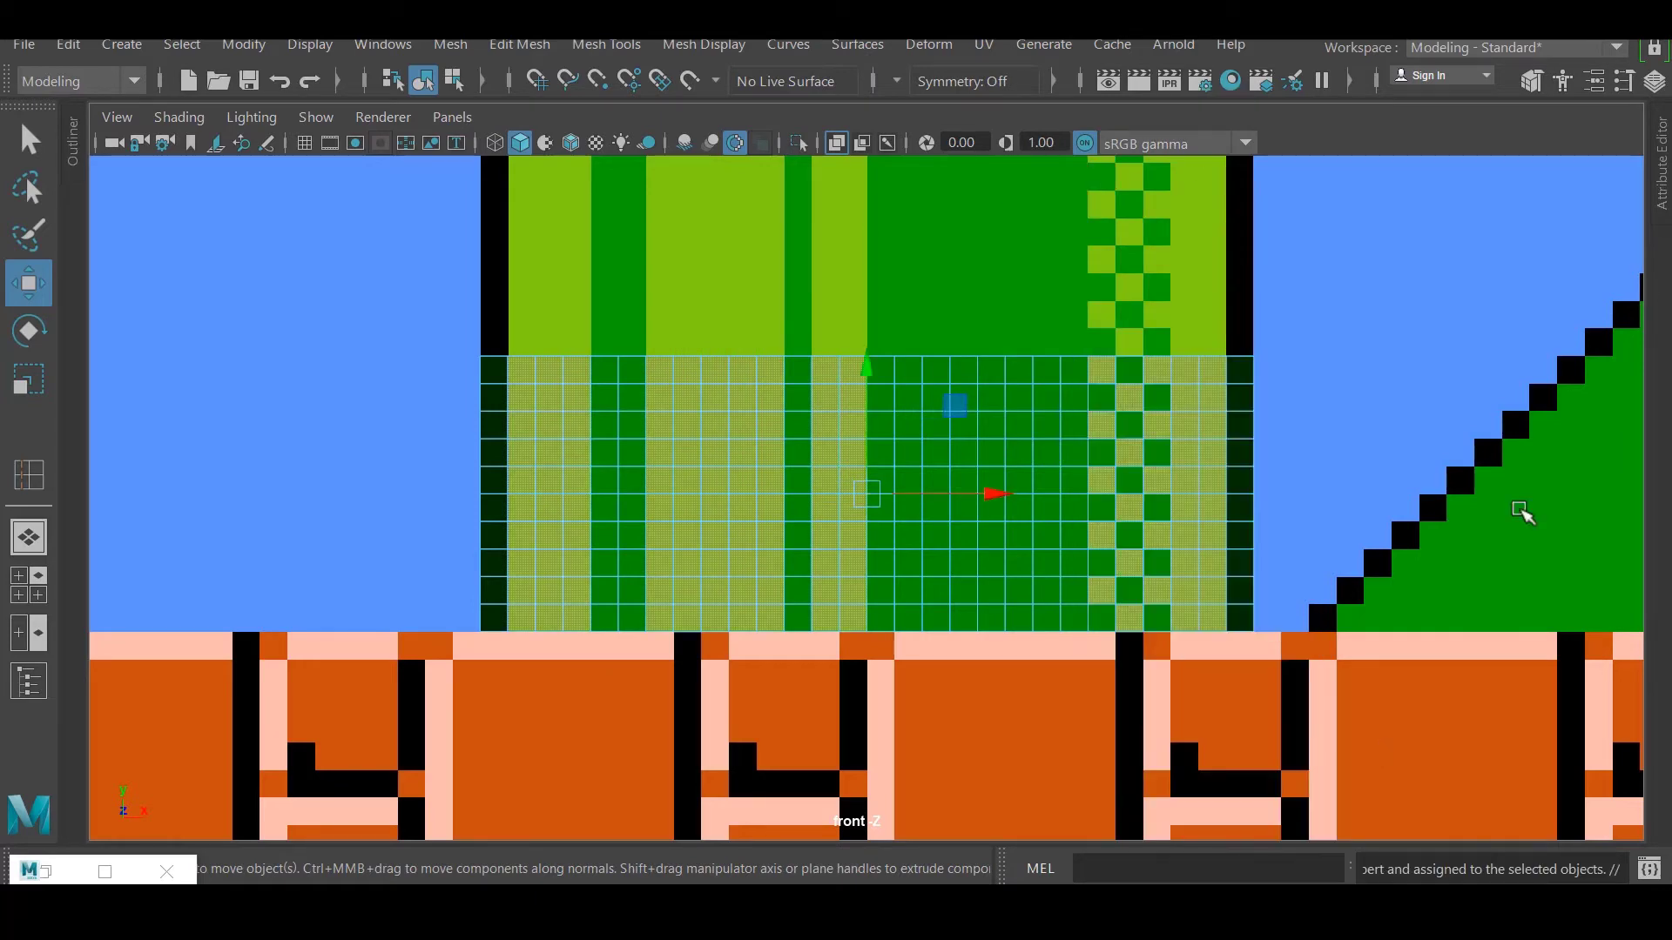
Align a copy of the complete pipe with the first short reference pipe, ending its shaft at the ground.
{"action": "key", "text": "space"}
{"action": "key", "text": "space"}
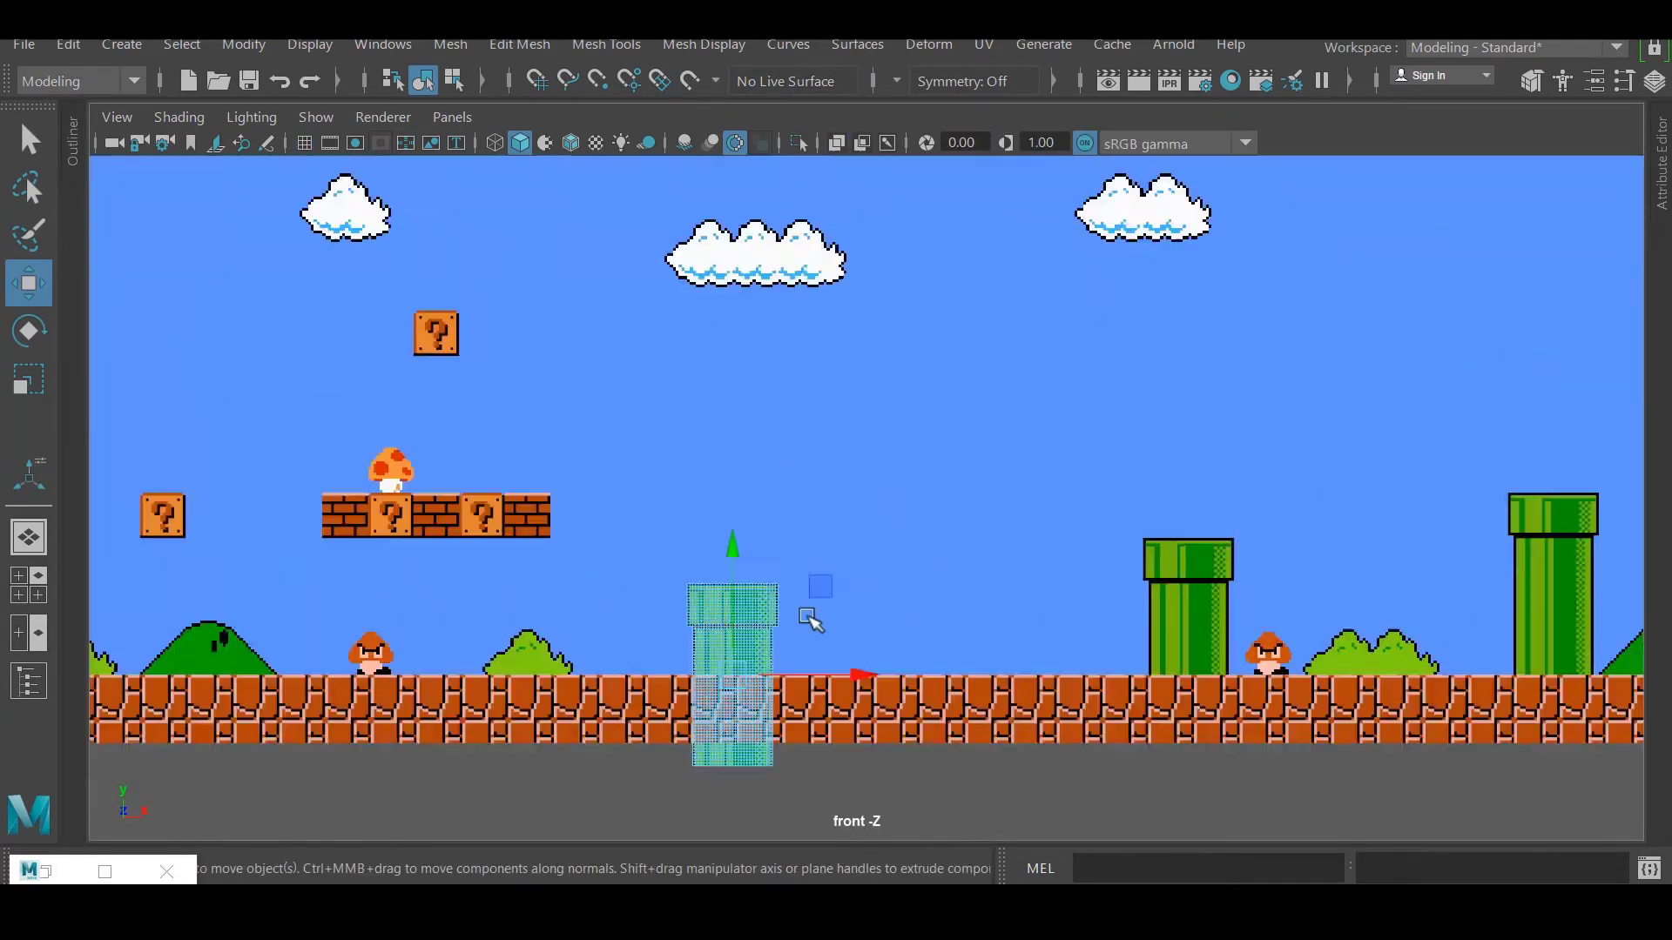
{"action": "scroll", "coordinate": [831, 559], "scroll_direction": "up", "scroll_amount": 3}
{"action": "left_click_drag", "start_coordinate": [659, 396], "coordinate": [662, 397]}
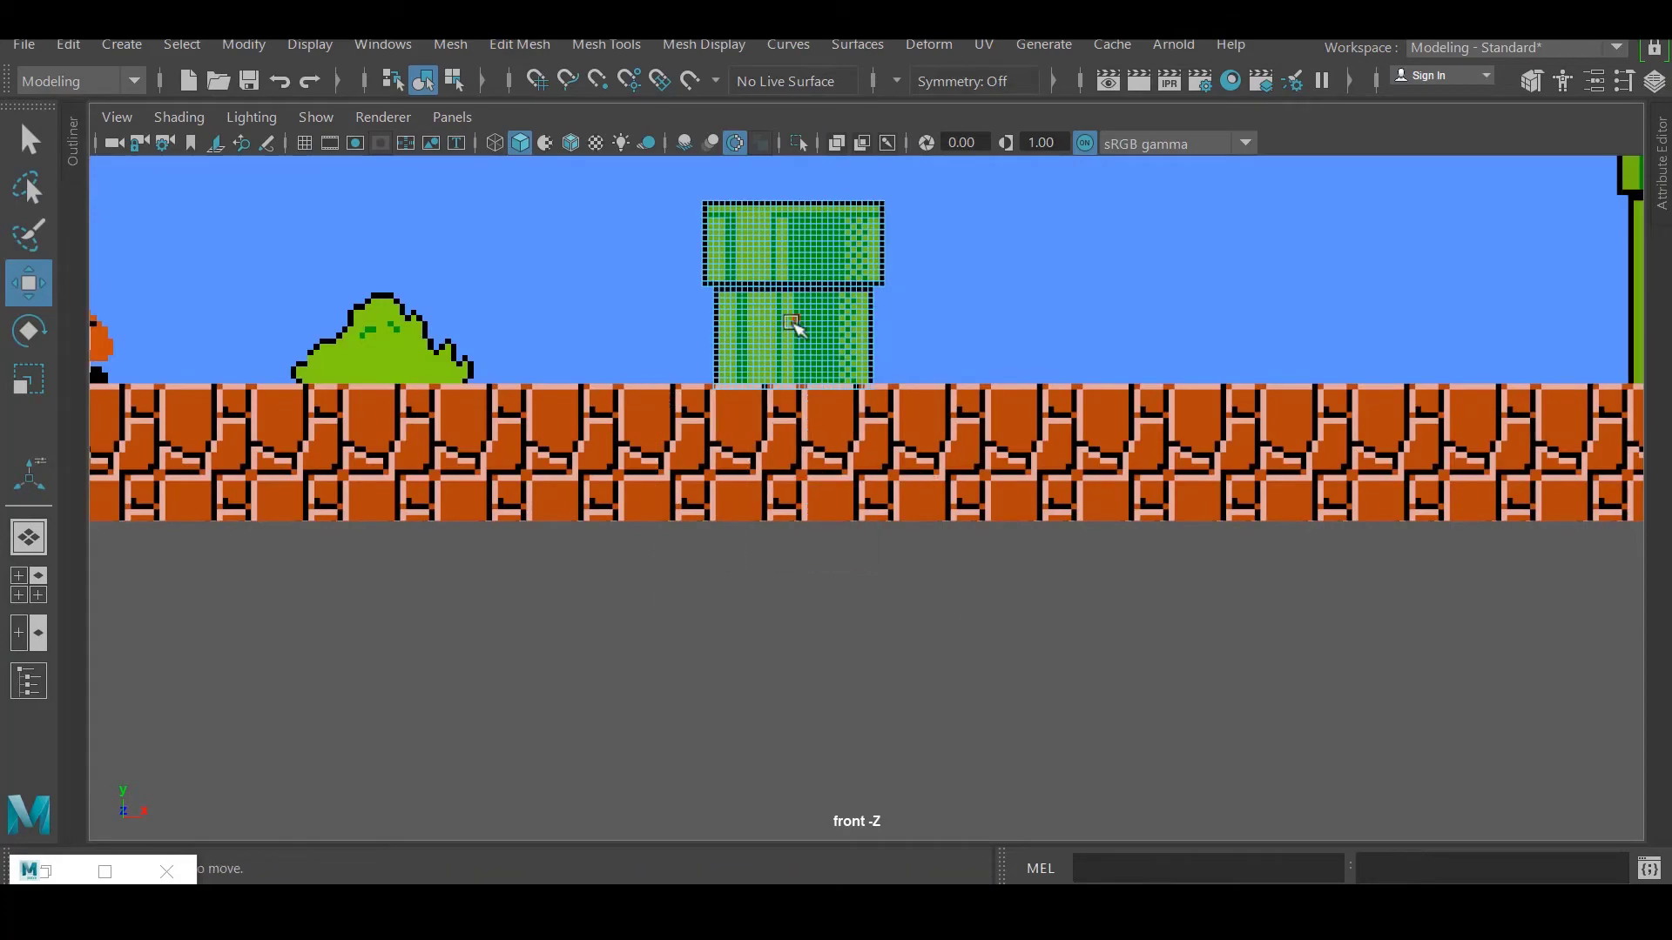
Check the short pipe in perspective and save the scene under the name level_1.
{"action": "key", "text": "space"}
{"action": "key", "text": "space"}
{"action": "left_click_drag", "start_coordinate": [1000, 586], "coordinate": [1007, 645], "text": "alt"}
{"action": "key", "text": "ctrl+shift+s"}
{"action": "type", "text": "level_1"}
{"action": "key", "text": "Return"}
Duplicate a question block and place the copy beside the plain brown block under the green-spotted mushroom.
{"action": "scroll", "coordinate": [914, 676], "scroll_direction": "down", "scroll_amount": 5}
{"action": "key", "text": "space"}
{"action": "key", "text": "space"}
{"action": "scroll", "coordinate": [925, 645], "scroll_direction": "down", "scroll_amount": 5}
{"action": "middle_click_drag", "start_coordinate": [926, 645], "coordinate": [854, 672], "text": "alt"}
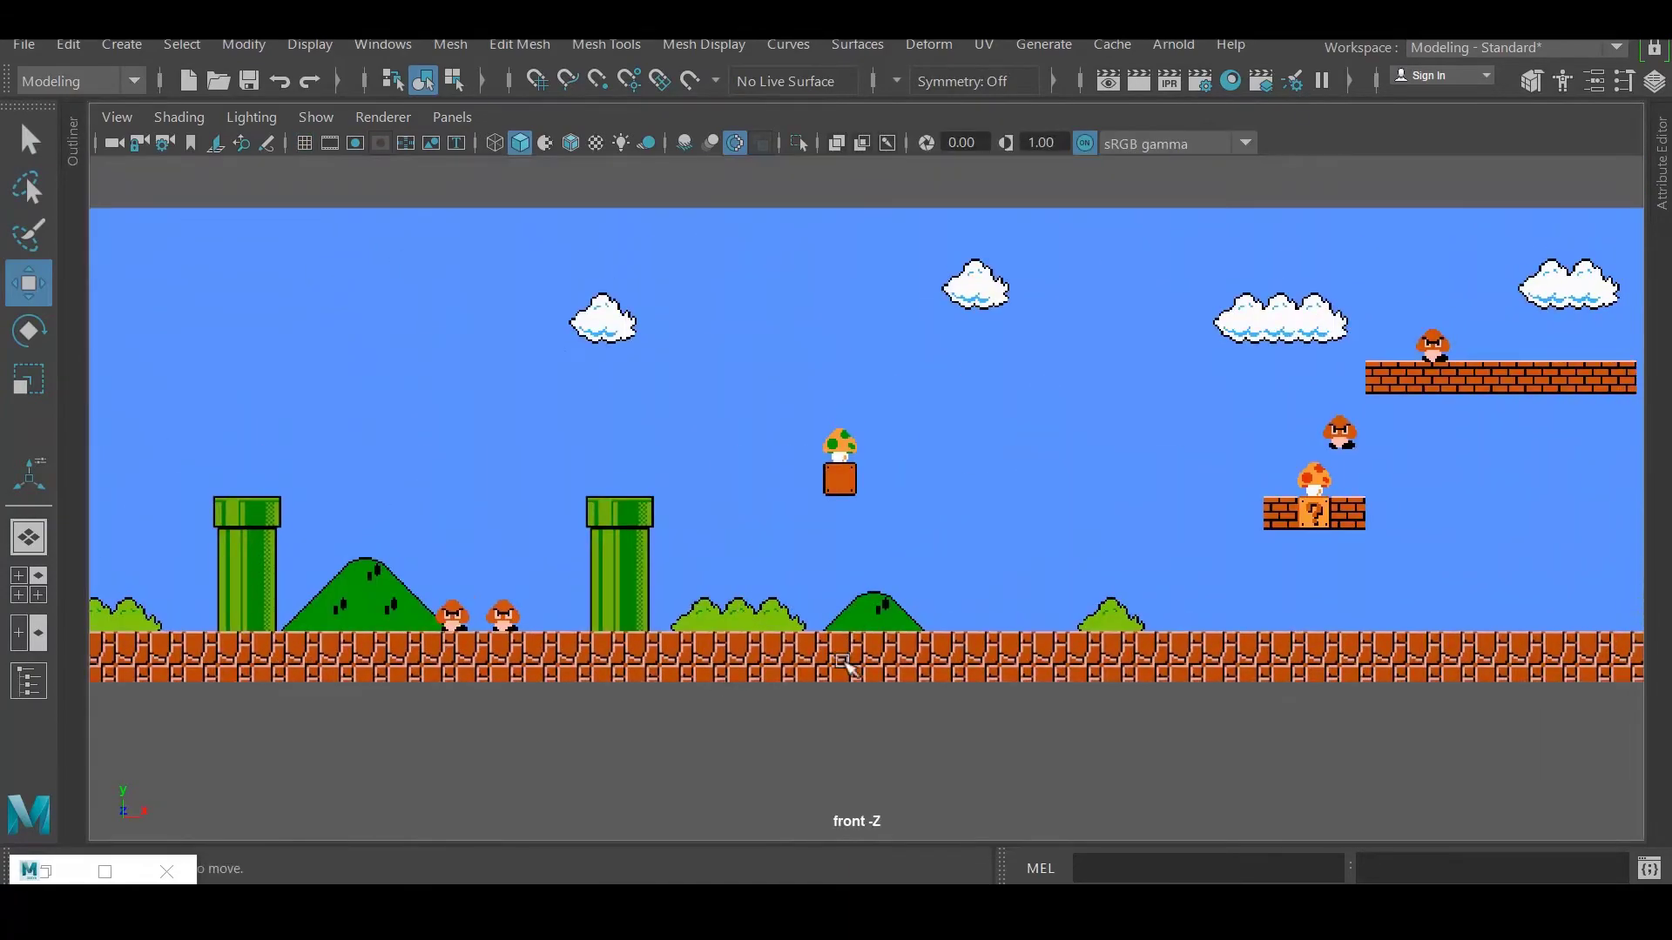
{"action": "scroll", "coordinate": [1034, 541], "scroll_direction": "up", "scroll_amount": 3}
{"action": "scroll", "coordinate": [642, 486], "scroll_direction": "down", "scroll_amount": 6}
{"action": "scroll", "coordinate": [801, 540], "scroll_direction": "up", "scroll_amount": 4}
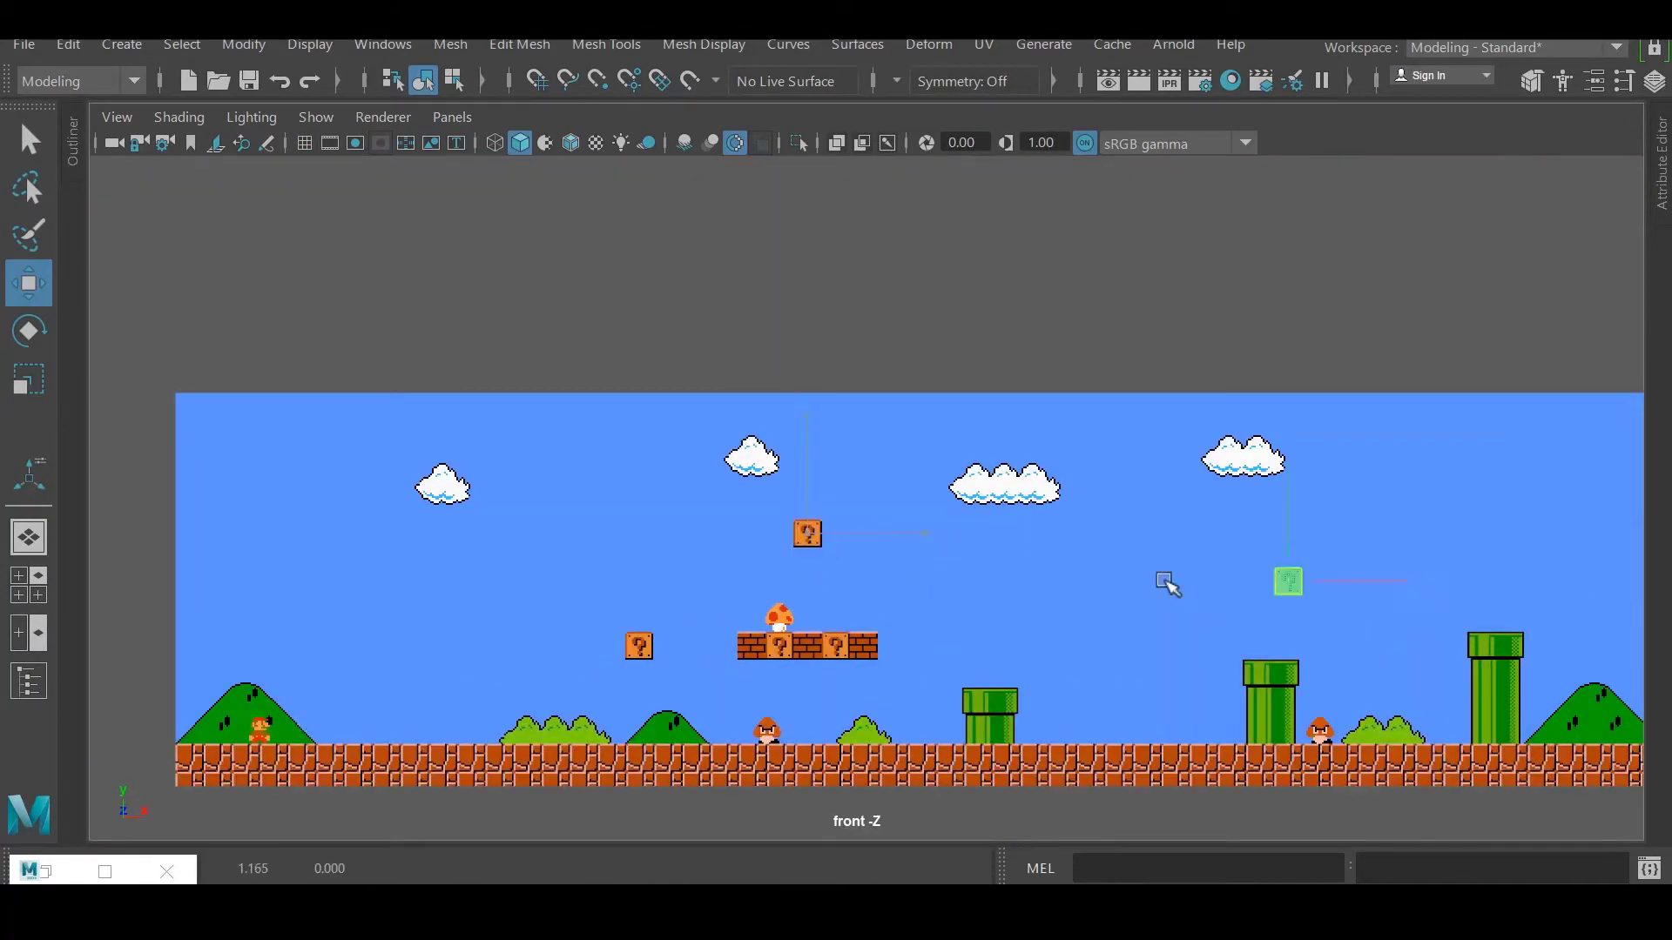
{"action": "middle_click_drag", "start_coordinate": [1167, 585], "coordinate": [627, 441], "text": "alt"}
{"action": "scroll", "coordinate": [956, 534], "scroll_direction": "up", "scroll_amount": 6}
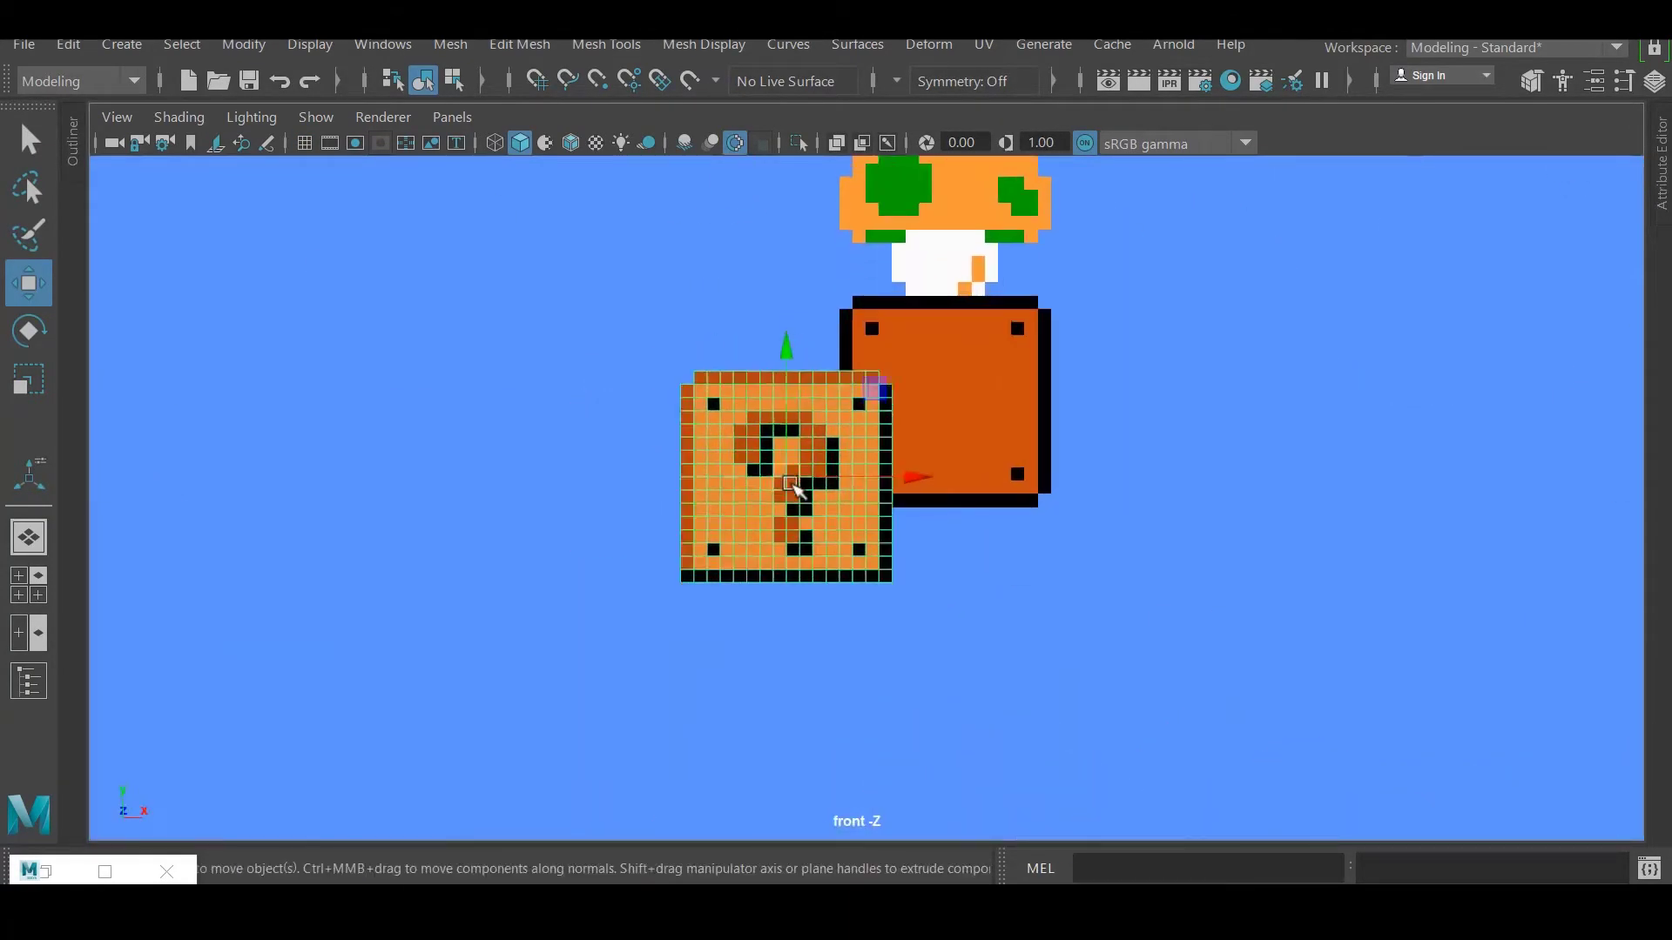
{"action": "scroll", "coordinate": [794, 488], "scroll_direction": "up", "scroll_amount": 2}
{"action": "left_click_drag", "start_coordinate": [733, 571], "coordinate": [609, 459]}
Give the top row and left column of faces on the question block copy a black material.
{"action": "right_click_drag", "start_coordinate": [578, 187], "coordinate": [451, 299]}
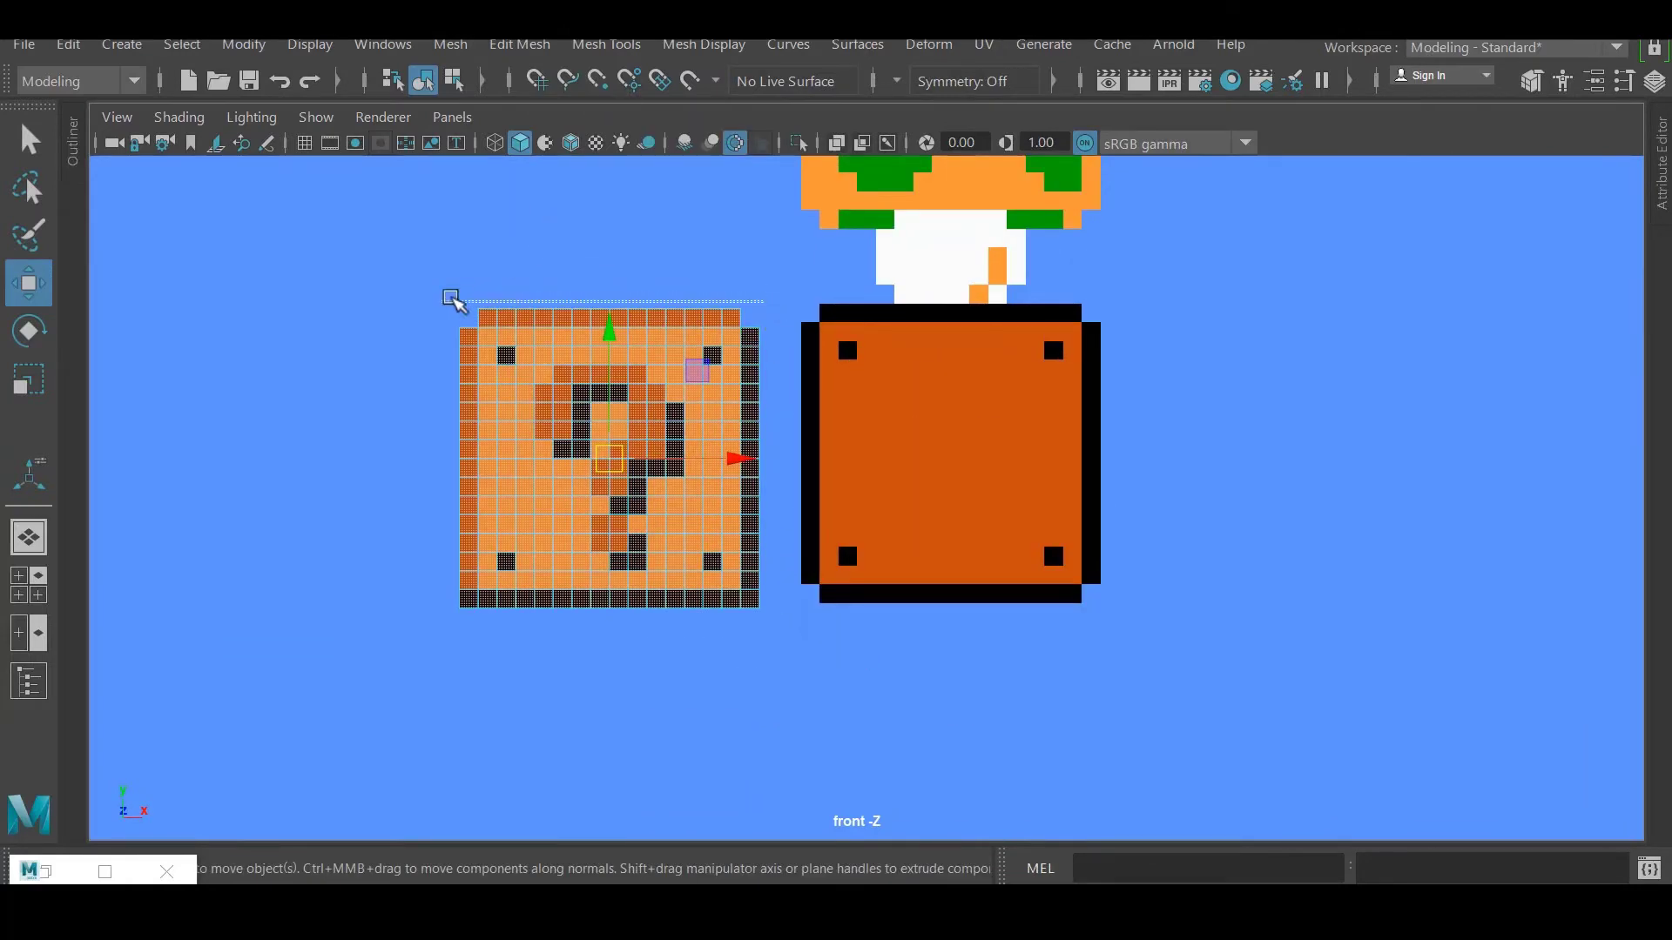
{"action": "left_click_drag", "start_coordinate": [451, 298], "coordinate": [451, 299]}
{"action": "left_click_drag", "start_coordinate": [410, 328], "coordinate": [449, 574]}
{"action": "key", "text": "ctrl+a"}
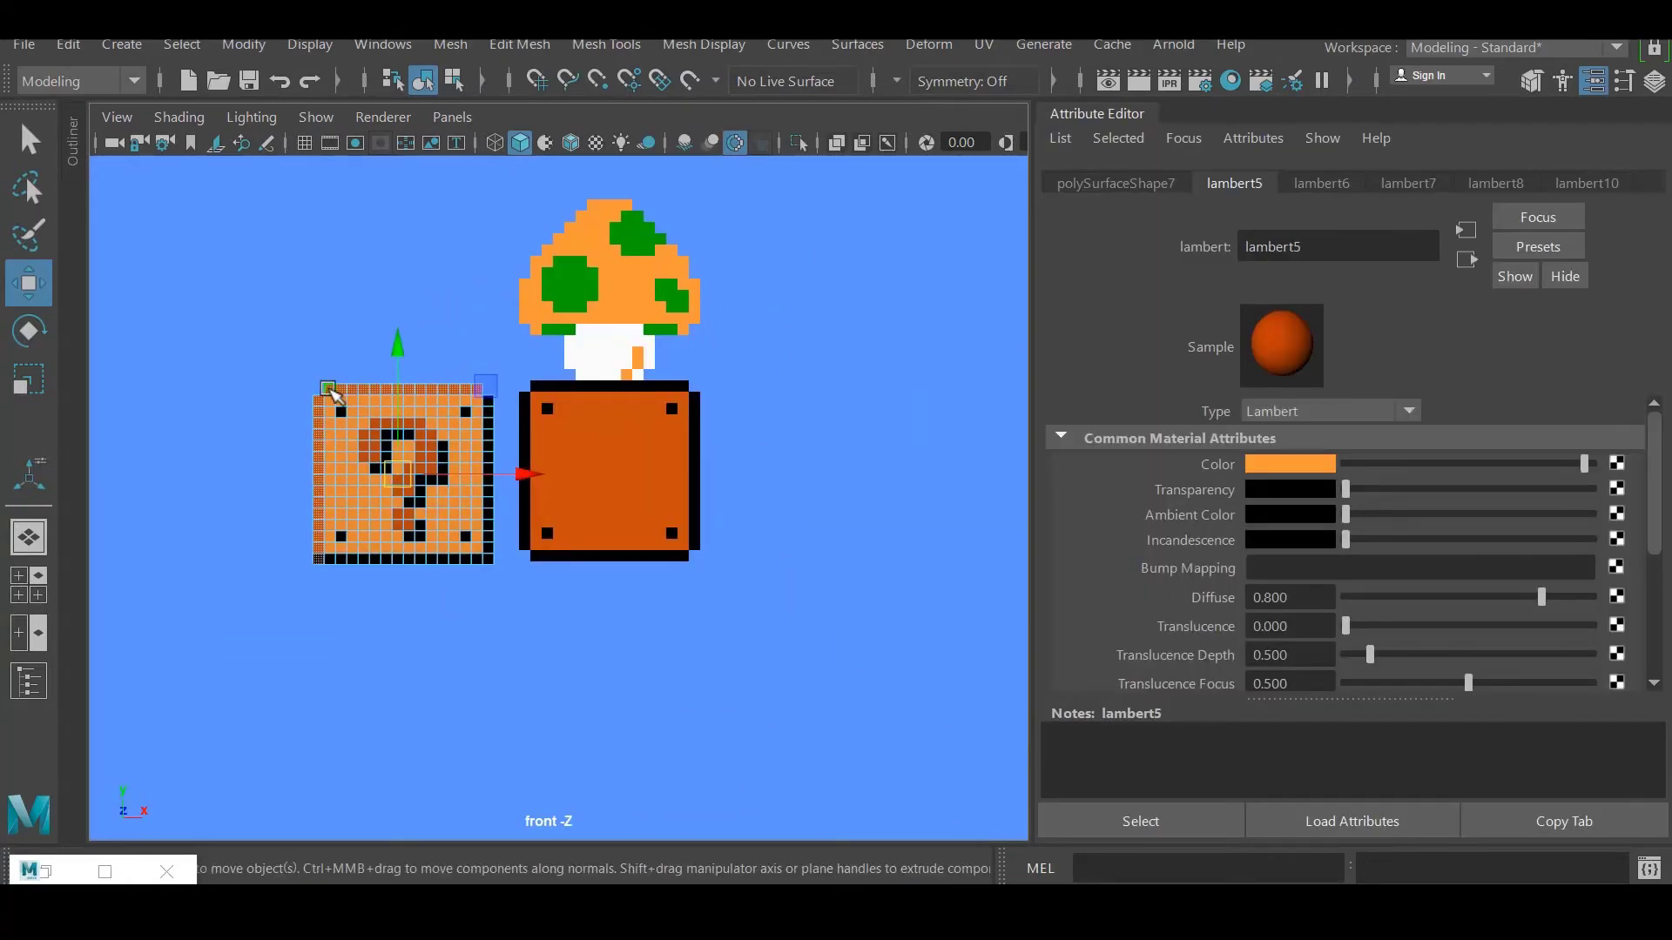
{"action": "right_click_drag", "start_coordinate": [328, 175], "coordinate": [496, 728]}
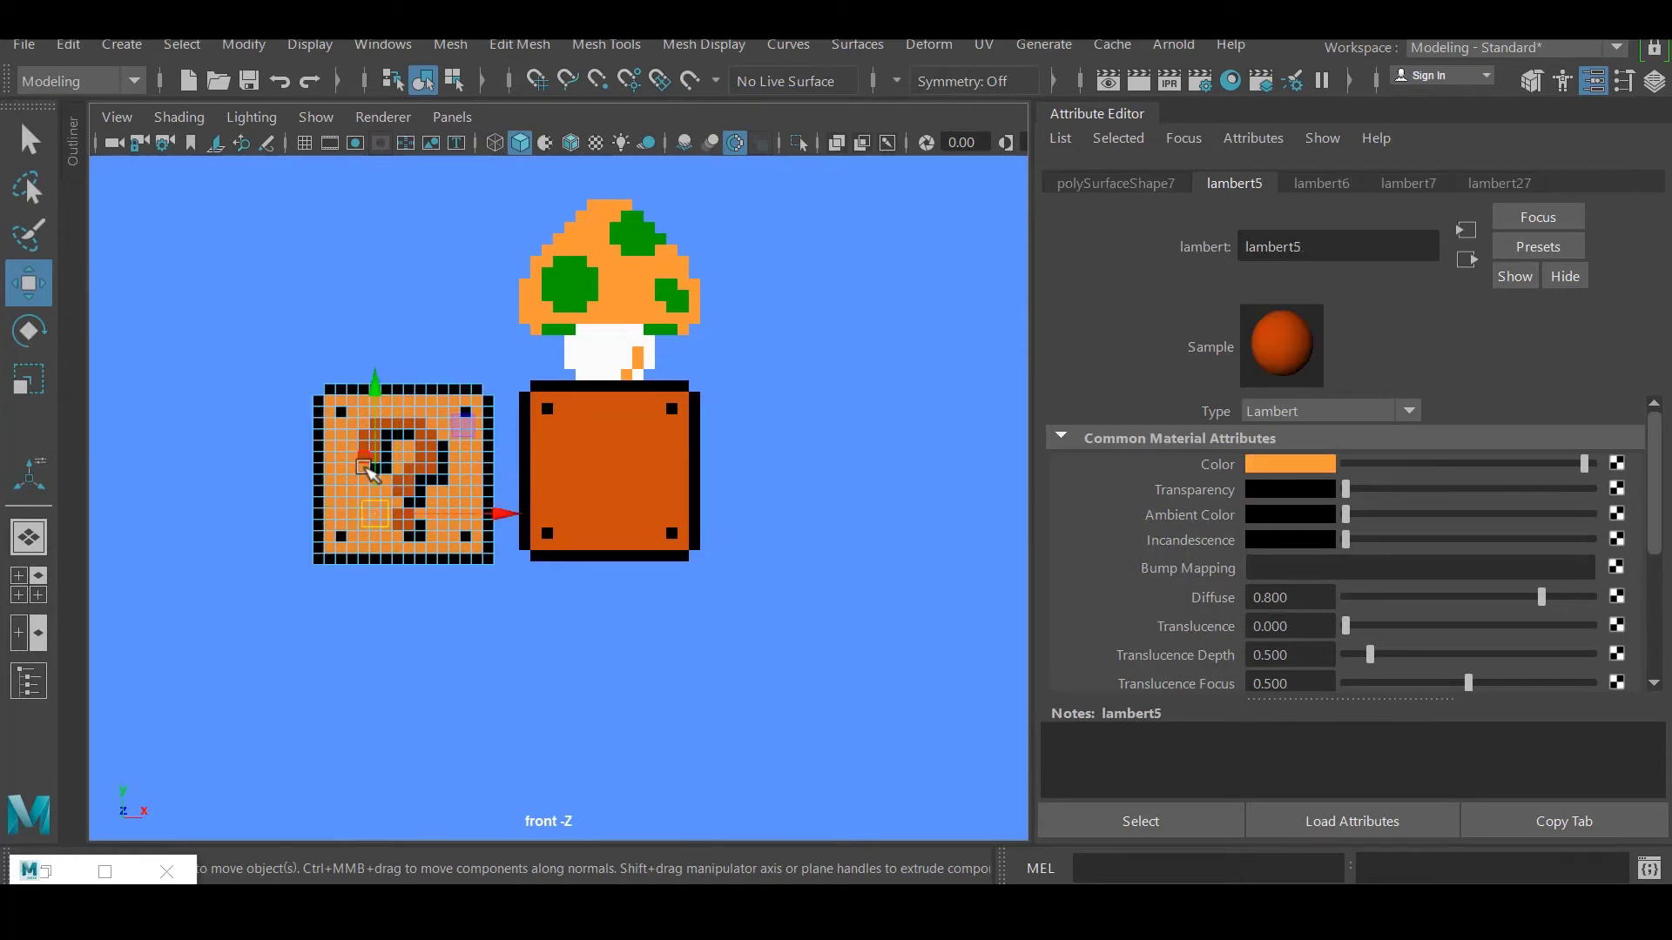
Cover the question mark on the block copy by assigning its inner faces a new Lambert material in dark orange.
{"action": "right_click_drag", "start_coordinate": [456, 548], "coordinate": [609, 730]}
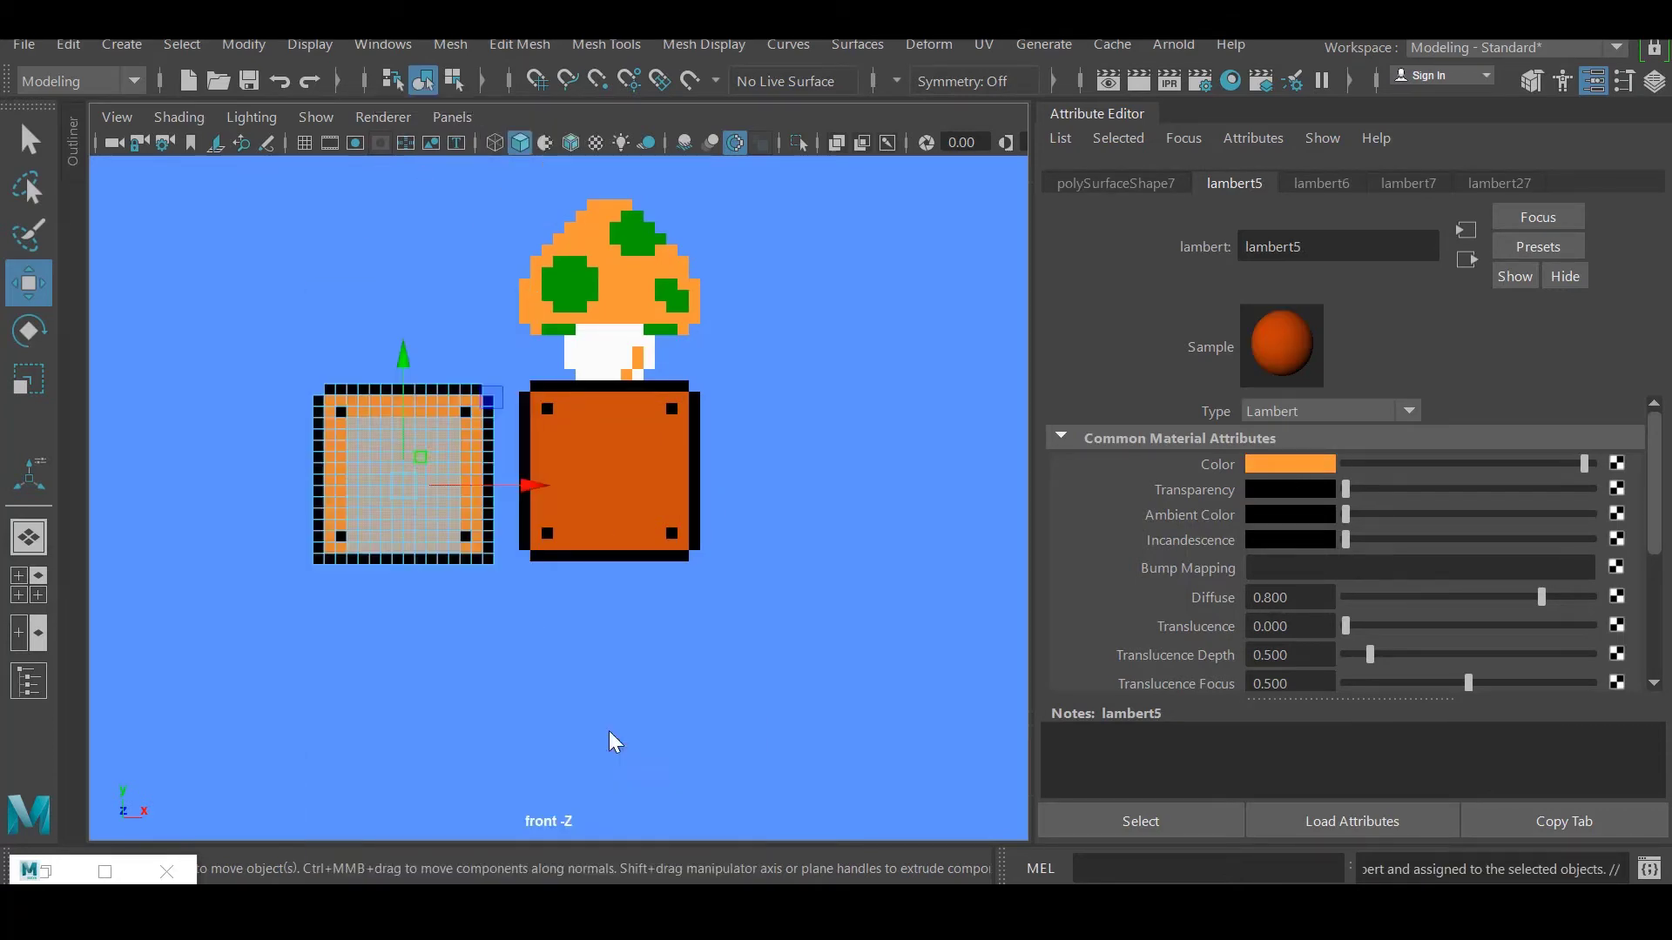
{"action": "left_click", "coordinate": [1290, 464]}
{"action": "left_click", "coordinate": [1181, 447]}
{"action": "scroll", "coordinate": [354, 440], "scroll_direction": "up", "scroll_amount": 3}
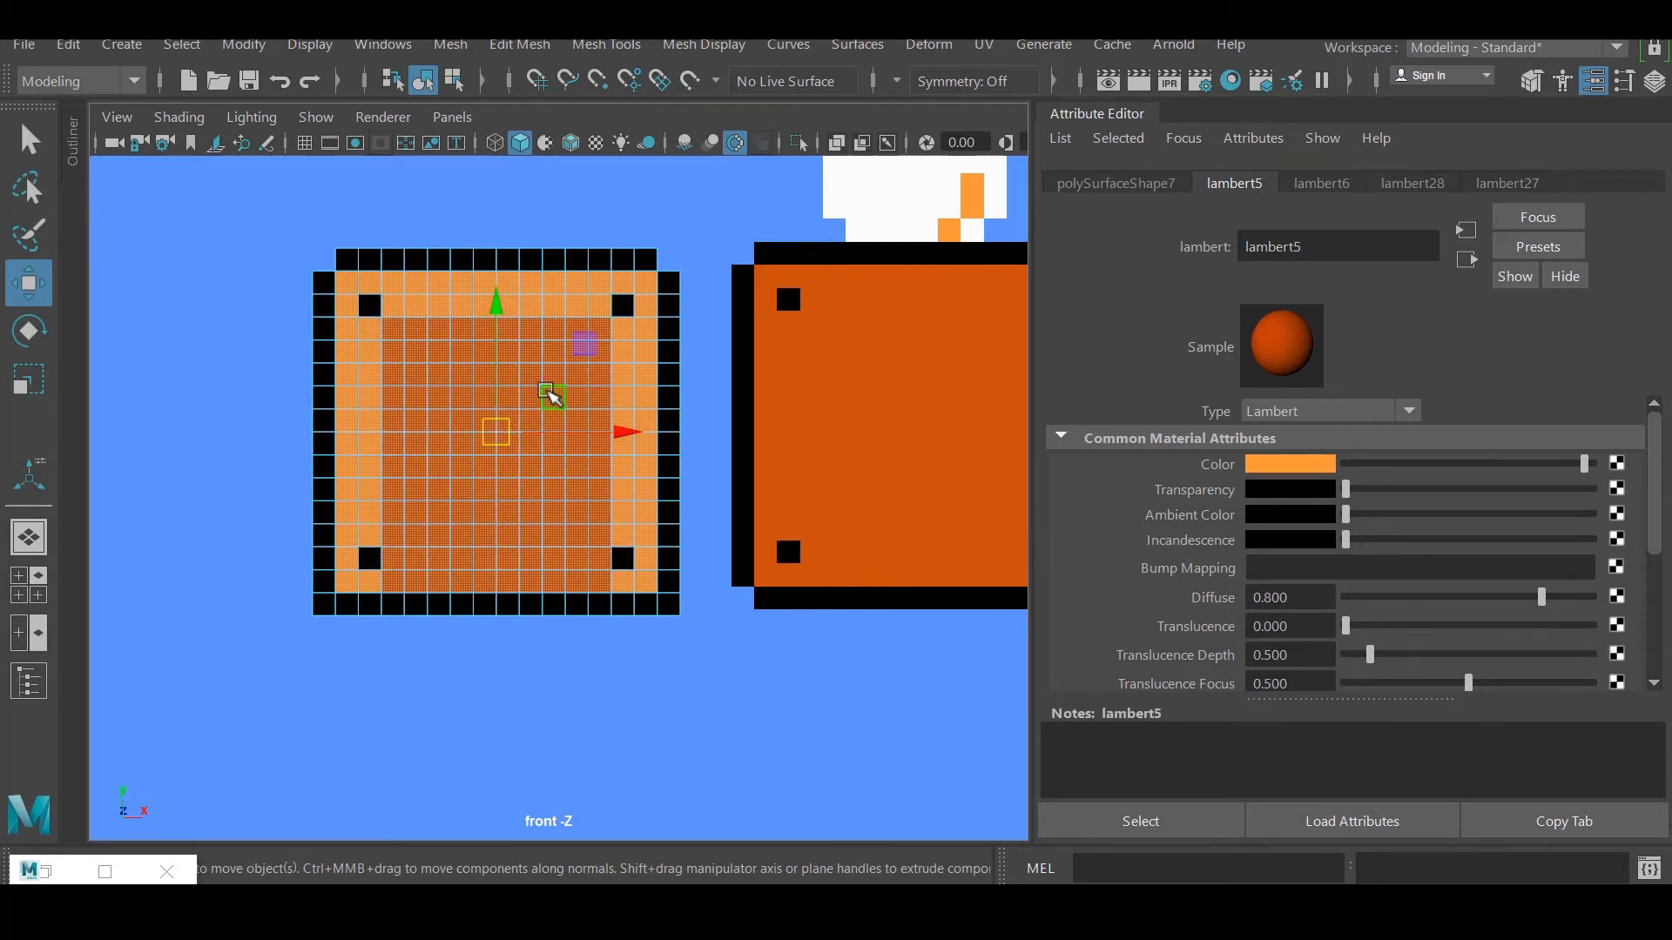
Recolour the block copy's orange faces with a new Lambert material matching the reference dark orange, leaving the corner dots black.
{"action": "right_click_drag", "start_coordinate": [550, 397], "coordinate": [722, 727]}
{"action": "left_click", "coordinate": [1290, 465]}
{"action": "left_click", "coordinate": [1182, 447]}
{"action": "left_click", "coordinate": [618, 222]}
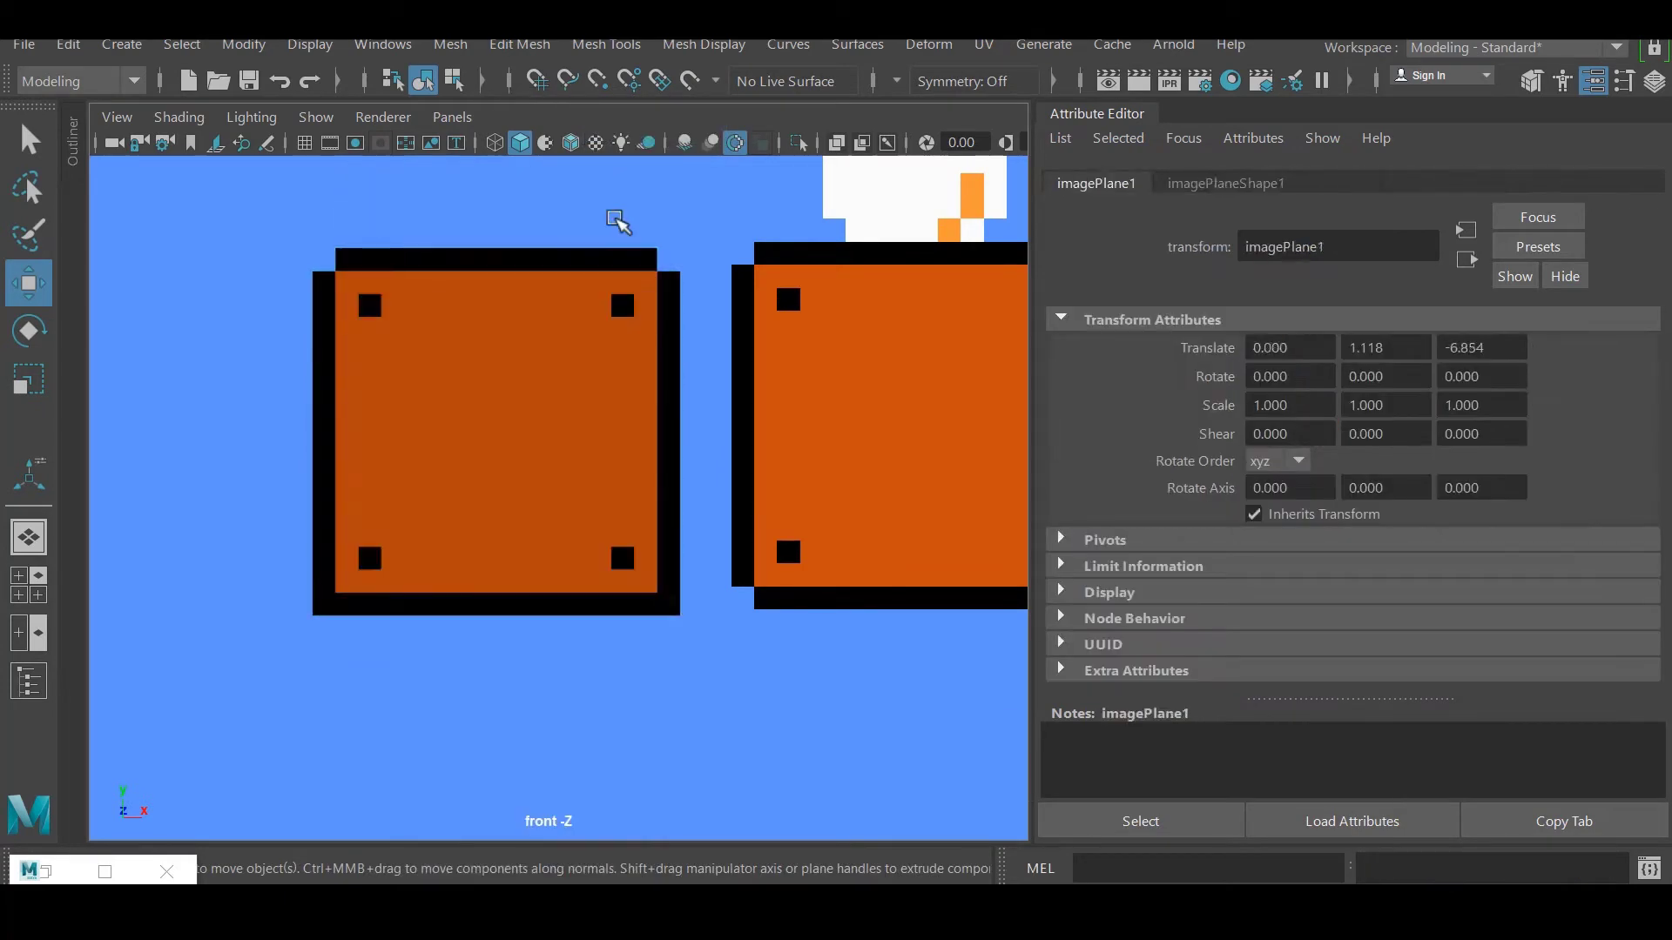
Align the recoloured plain block with the reference block under the green-spotted mushroom.
{"action": "left_click", "coordinate": [620, 262]}
{"action": "left_click", "coordinate": [1593, 81]}
{"action": "scroll", "coordinate": [433, 612], "scroll_direction": "down", "scroll_amount": 8}
{"action": "scroll", "coordinate": [487, 575], "scroll_direction": "up", "scroll_amount": 4}
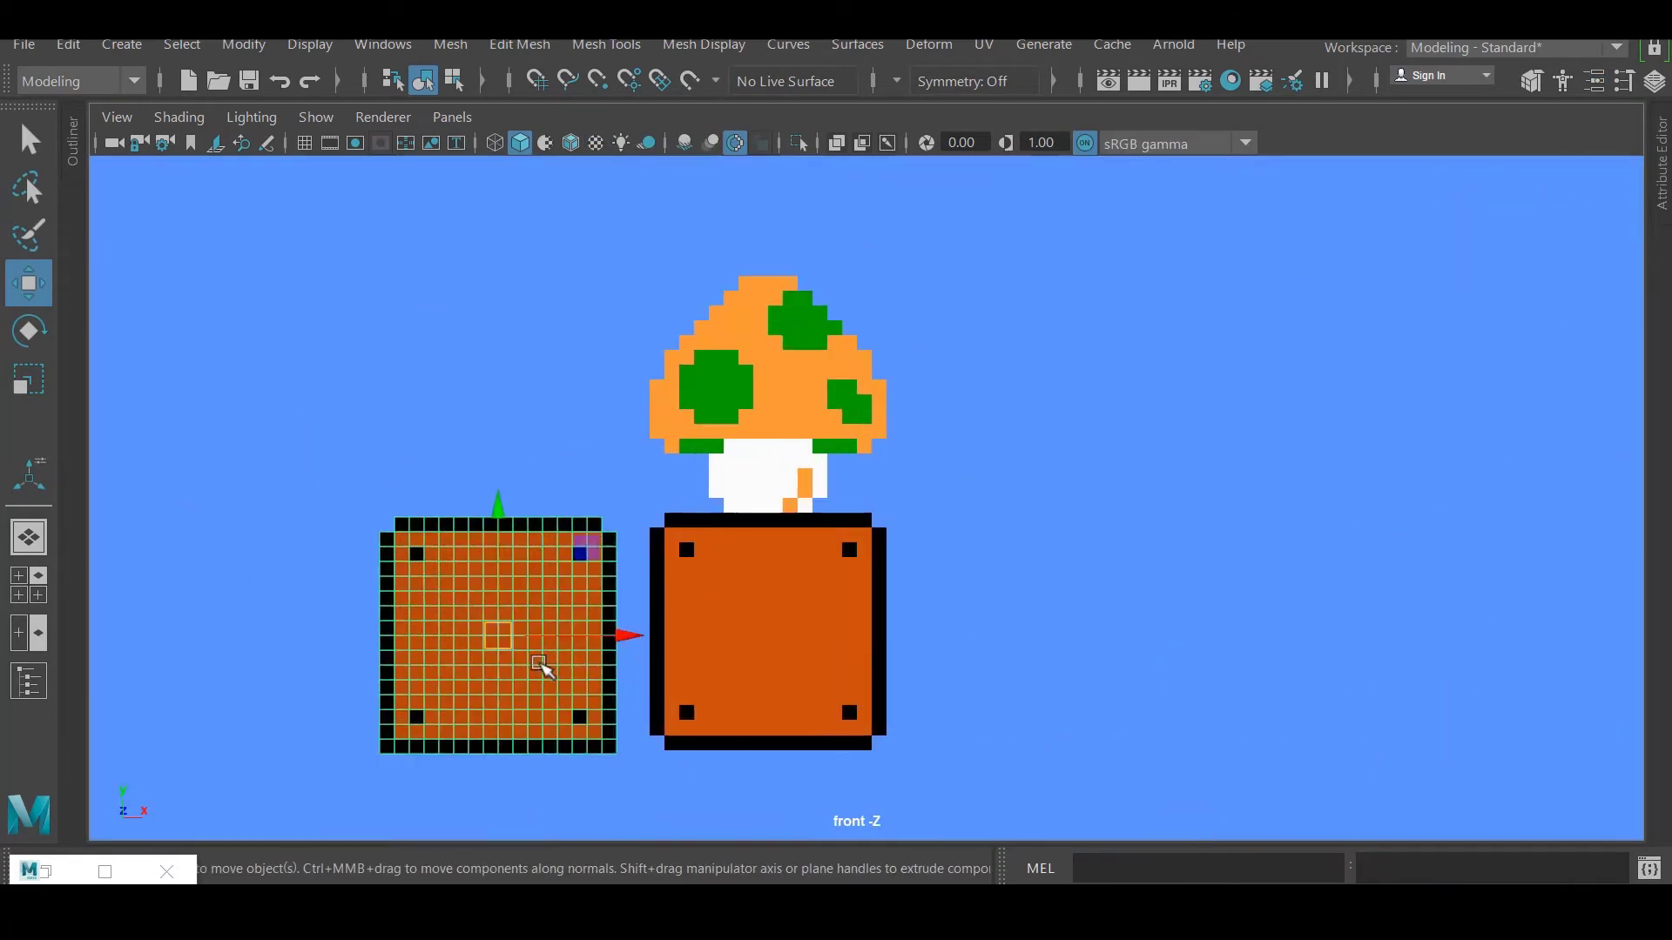
{"action": "scroll", "coordinate": [541, 667], "scroll_direction": "up", "scroll_amount": 3}
{"action": "left_click_drag", "start_coordinate": [541, 667], "coordinate": [702, 504]}
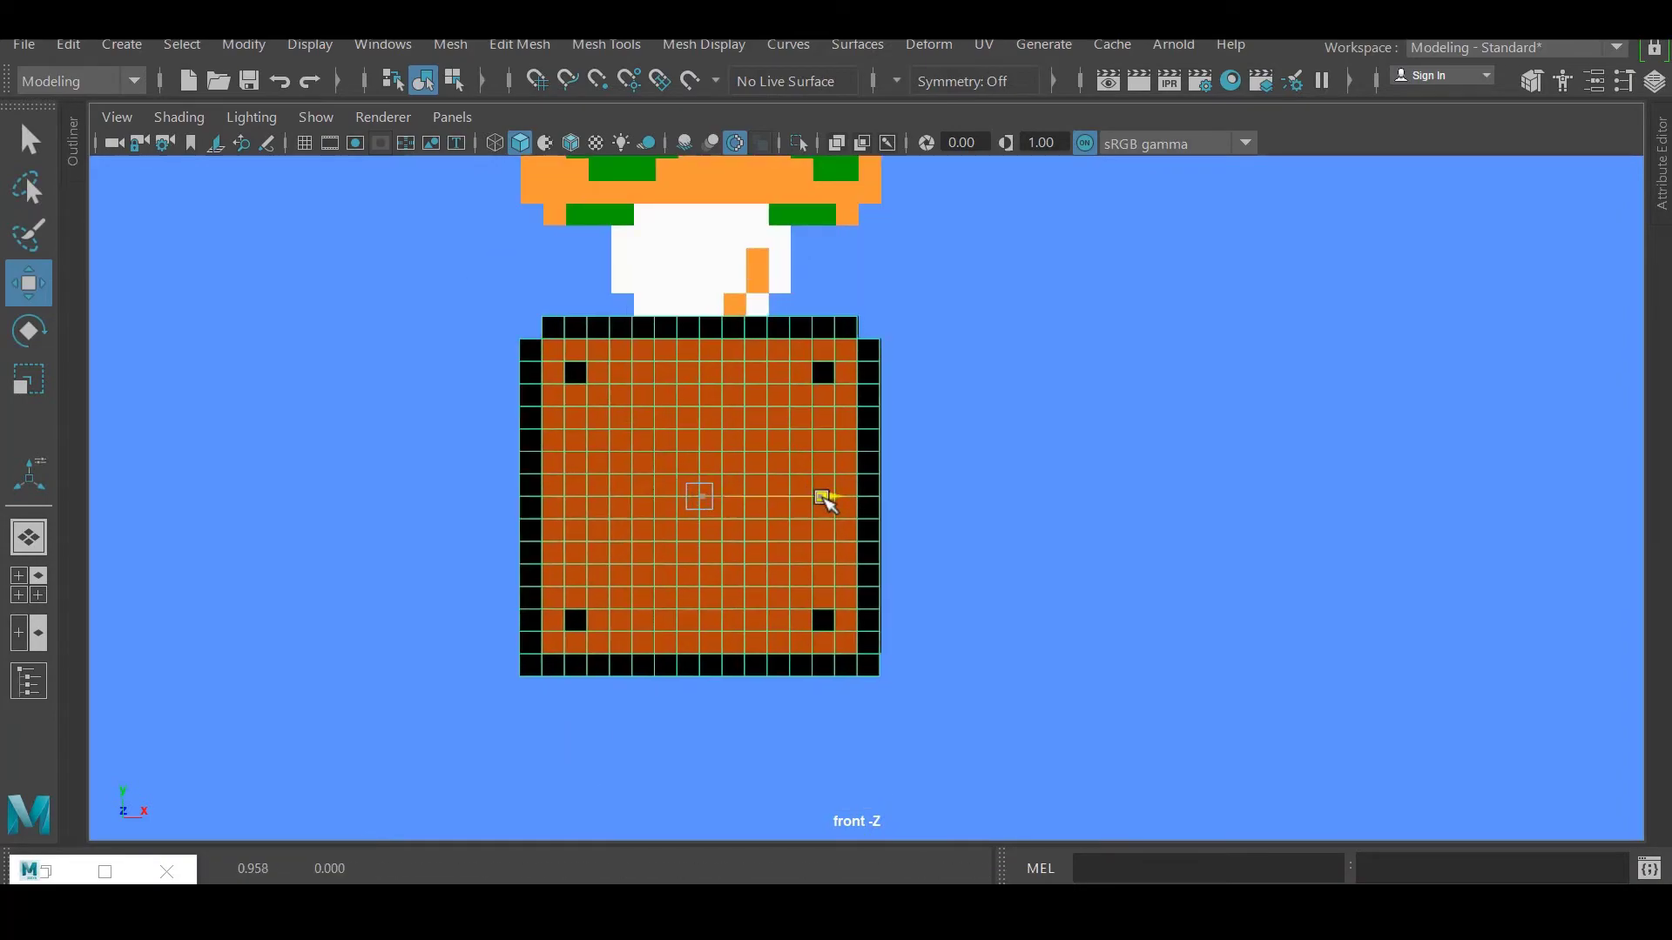
{"action": "left_click_drag", "start_coordinate": [858, 519], "coordinate": [619, 609], "text": "alt"}
Try extruding the short pipe's faces into depth and inspect the shape from the side.
{"action": "scroll", "coordinate": [438, 606], "scroll_direction": "up", "scroll_amount": 5}
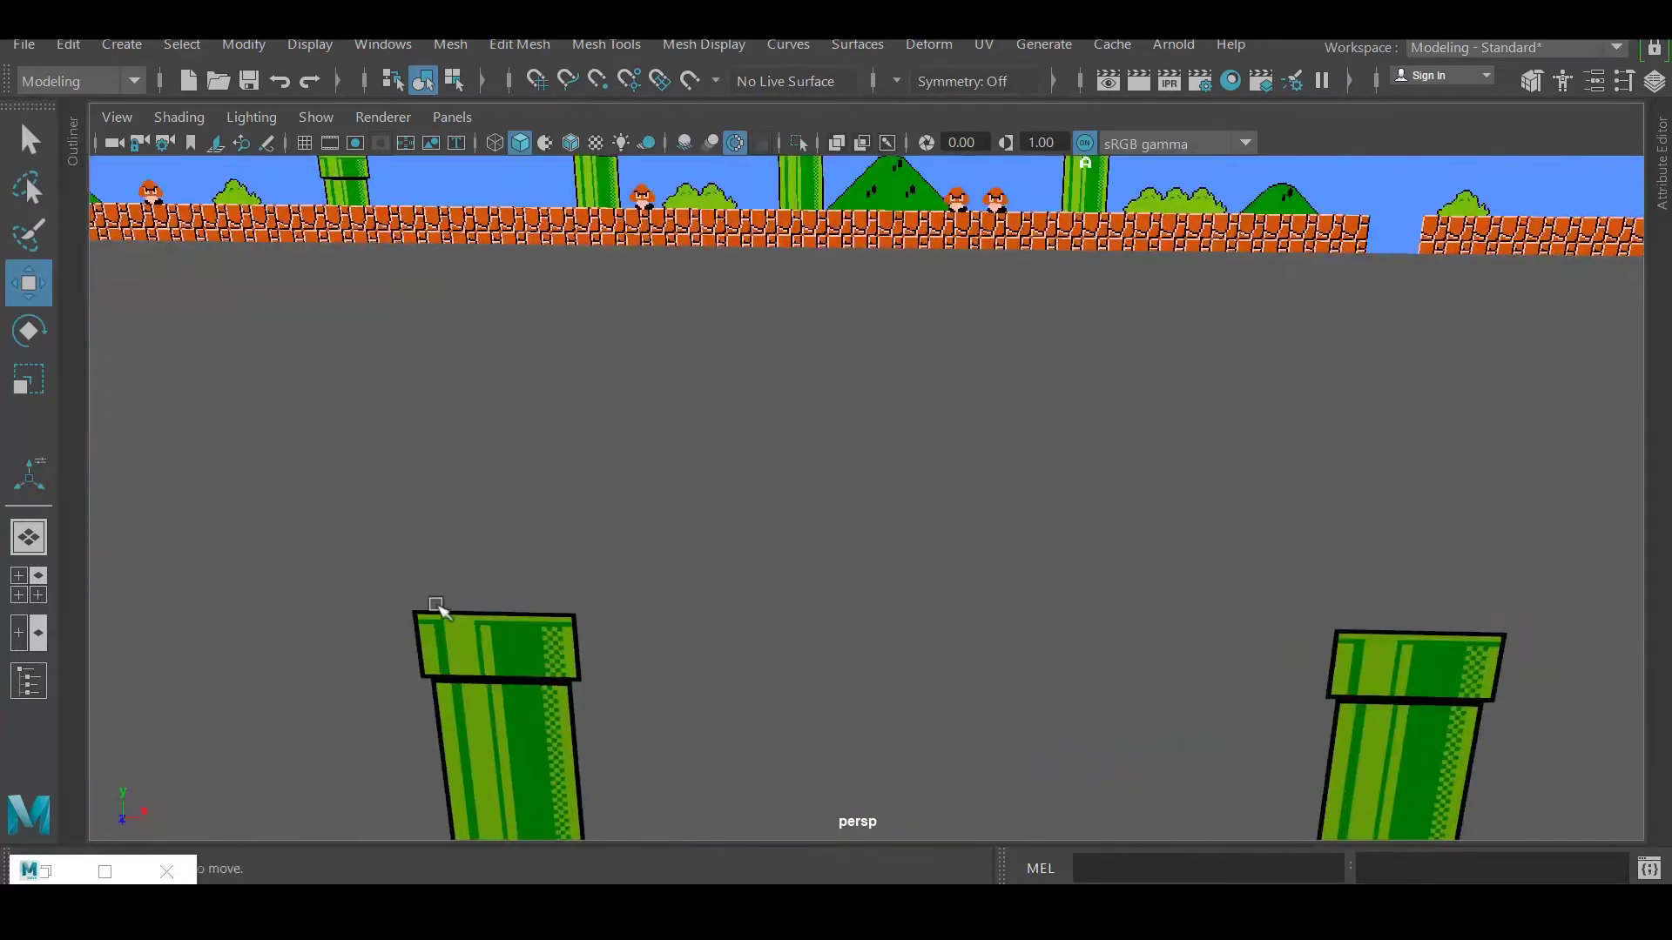
{"action": "scroll", "coordinate": [438, 607], "scroll_direction": "down", "scroll_amount": 3}
{"action": "left_click", "coordinate": [403, 534]}
{"action": "key", "text": "ctrl+e"}
{"action": "left_click_drag", "start_coordinate": [403, 534], "coordinate": [792, 423], "text": "alt"}
{"action": "key", "text": "F8"}
{"action": "key", "text": "q"}
{"action": "scroll", "coordinate": [970, 344], "scroll_direction": "up", "scroll_amount": 5}
{"action": "scroll", "coordinate": [969, 344], "scroll_direction": "down", "scroll_amount": 3}
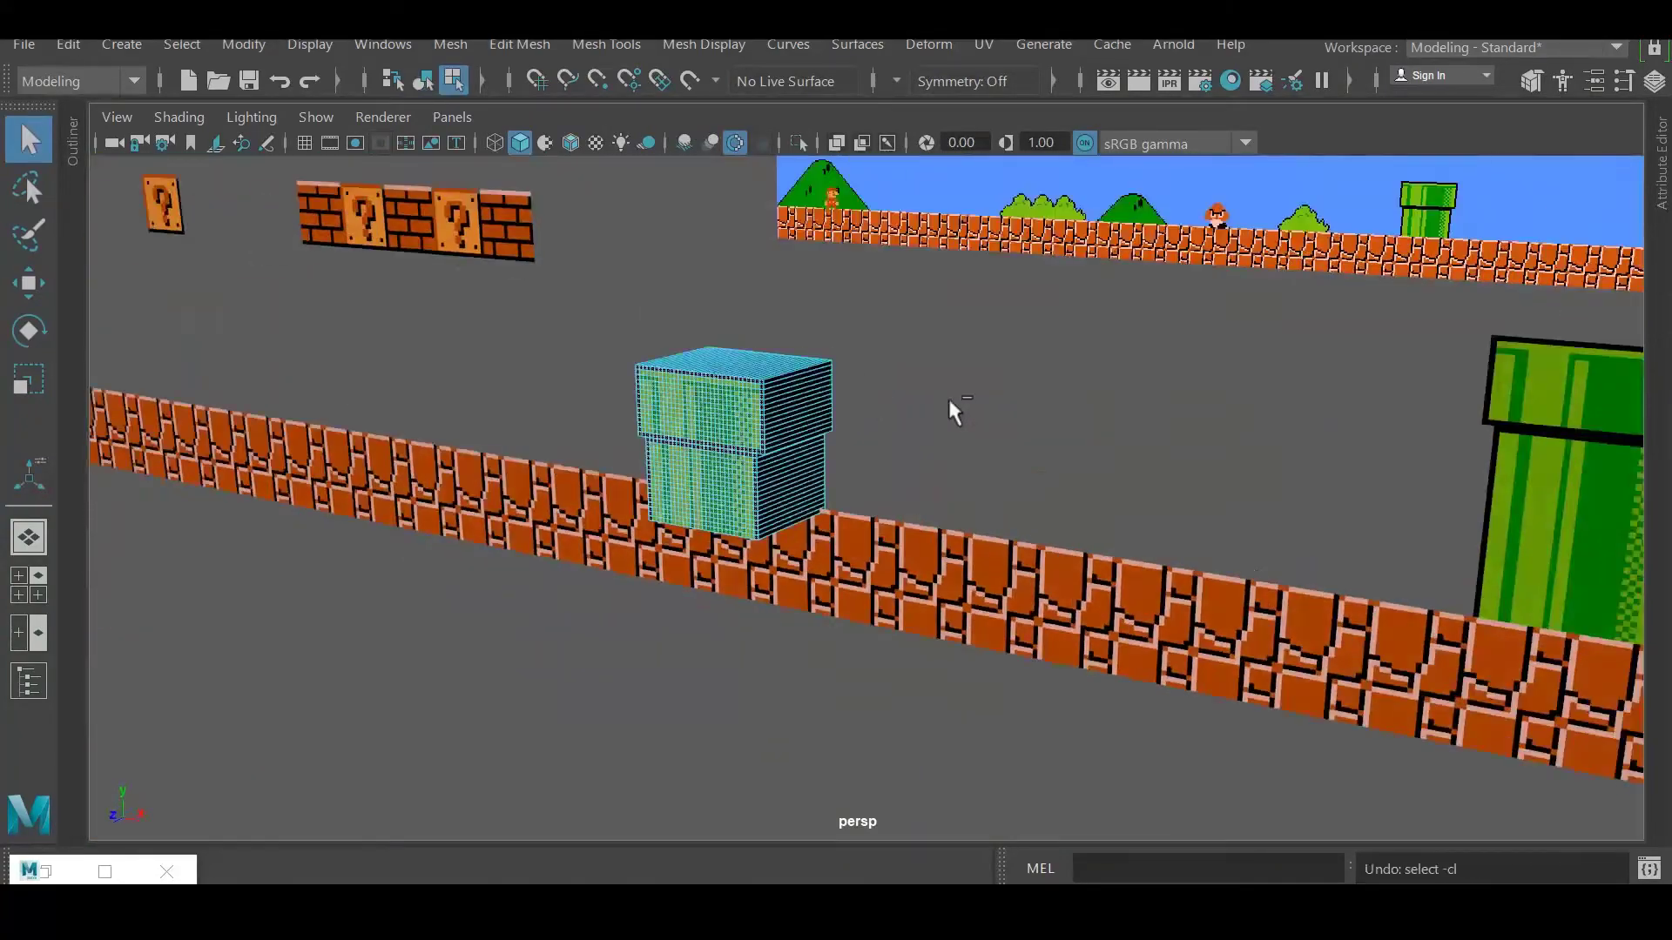
{"action": "key", "text": "F8"}
Duplicate the row's first brick, question and brick blocks together and move the copies towards the next reference block group.
{"action": "scroll", "coordinate": [985, 417], "scroll_direction": "down", "scroll_amount": 5}
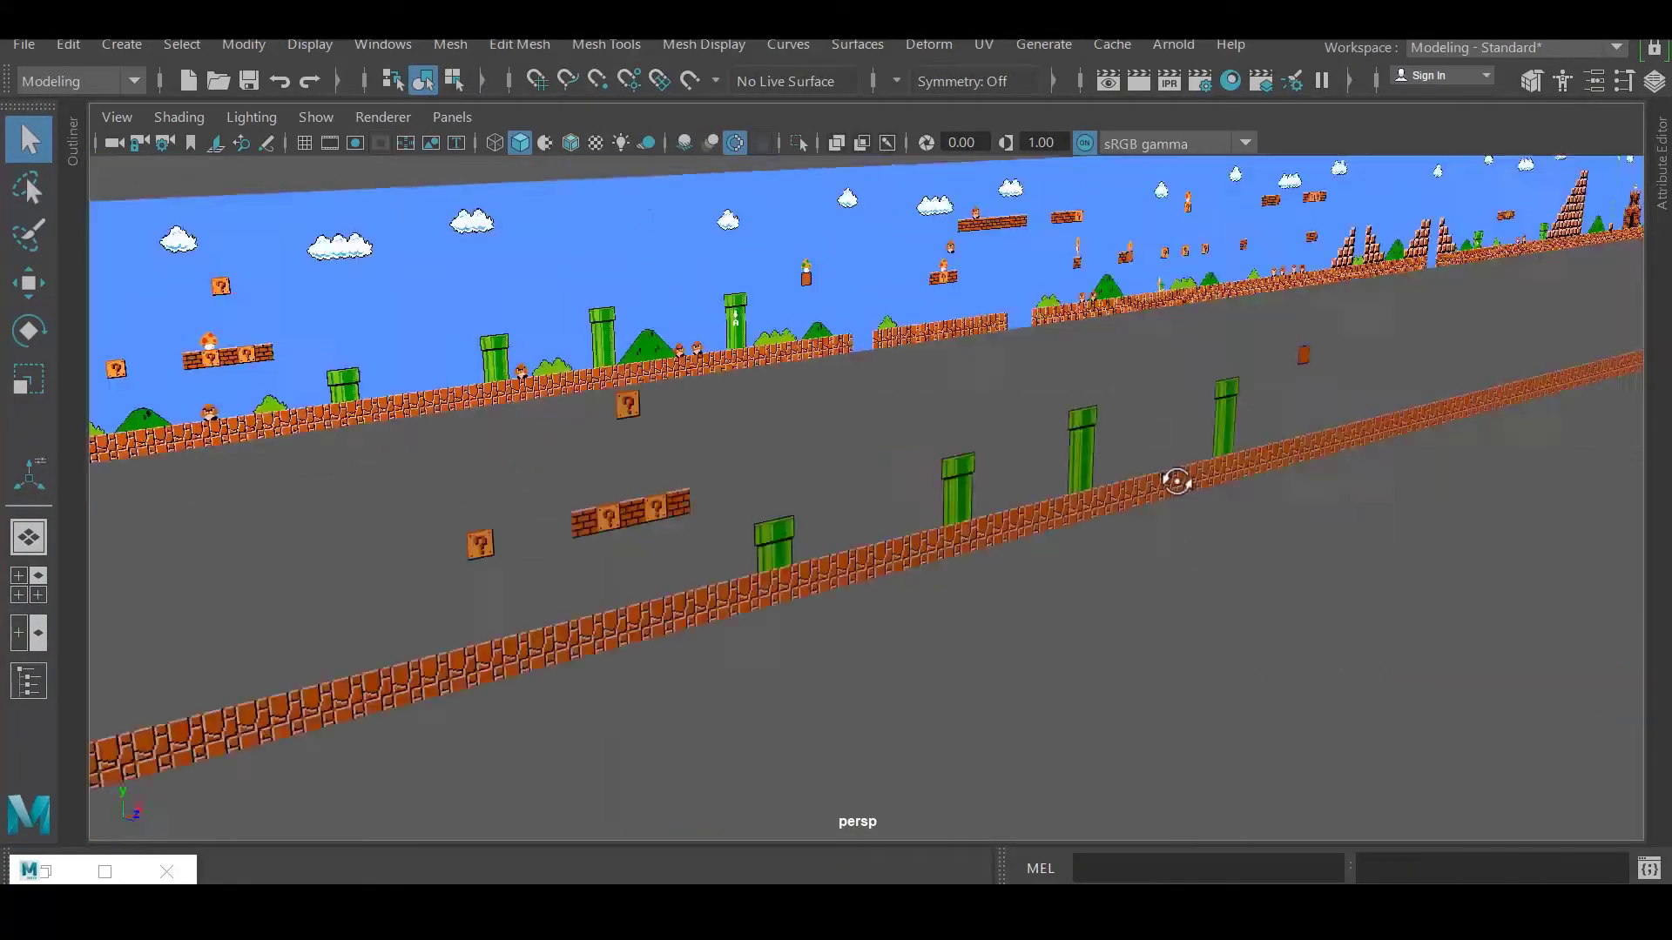
{"action": "left_click_drag", "start_coordinate": [1172, 474], "coordinate": [636, 530], "text": "alt"}
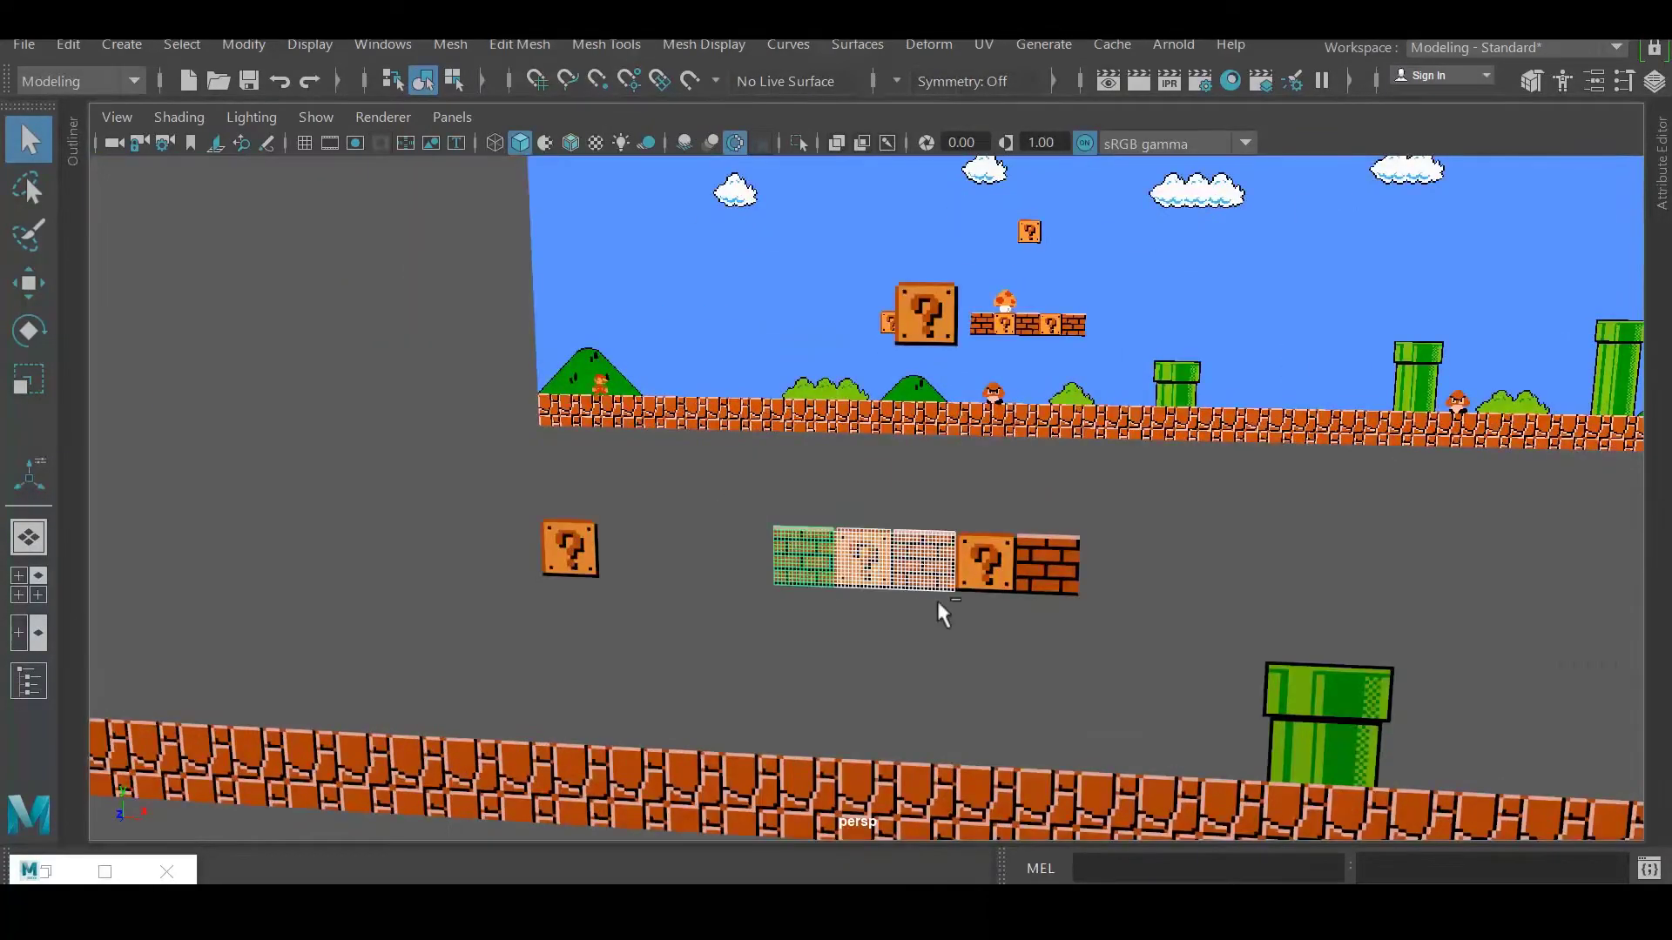
{"action": "key", "text": "w"}
{"action": "left_click_drag", "start_coordinate": [937, 598], "coordinate": [642, 641], "text": "alt"}
{"action": "scroll", "coordinate": [696, 582], "scroll_direction": "up", "scroll_amount": 3}
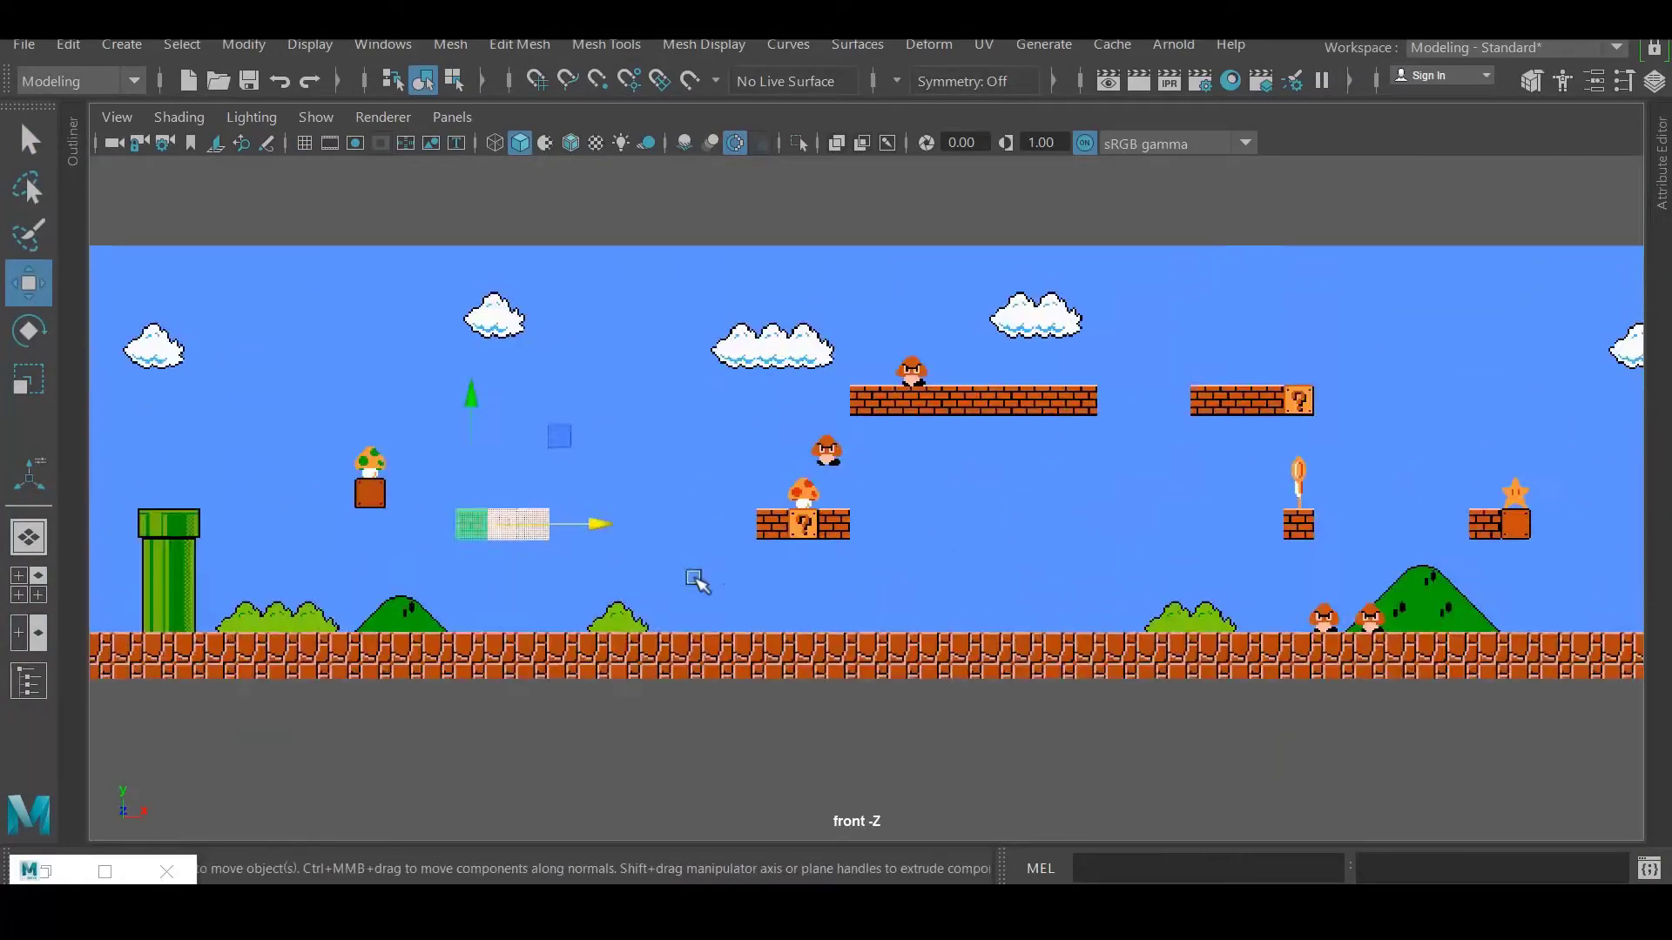
Align the three copied blocks with the reference brick, question and brick group under the red-spotted mushroom, using X-ray shading.
{"action": "scroll", "coordinate": [697, 582], "scroll_direction": "up", "scroll_amount": 4}
{"action": "left_click", "coordinate": [178, 116]}
{"action": "left_click", "coordinate": [201, 326]}
{"action": "scroll", "coordinate": [831, 527], "scroll_direction": "up", "scroll_amount": 4}
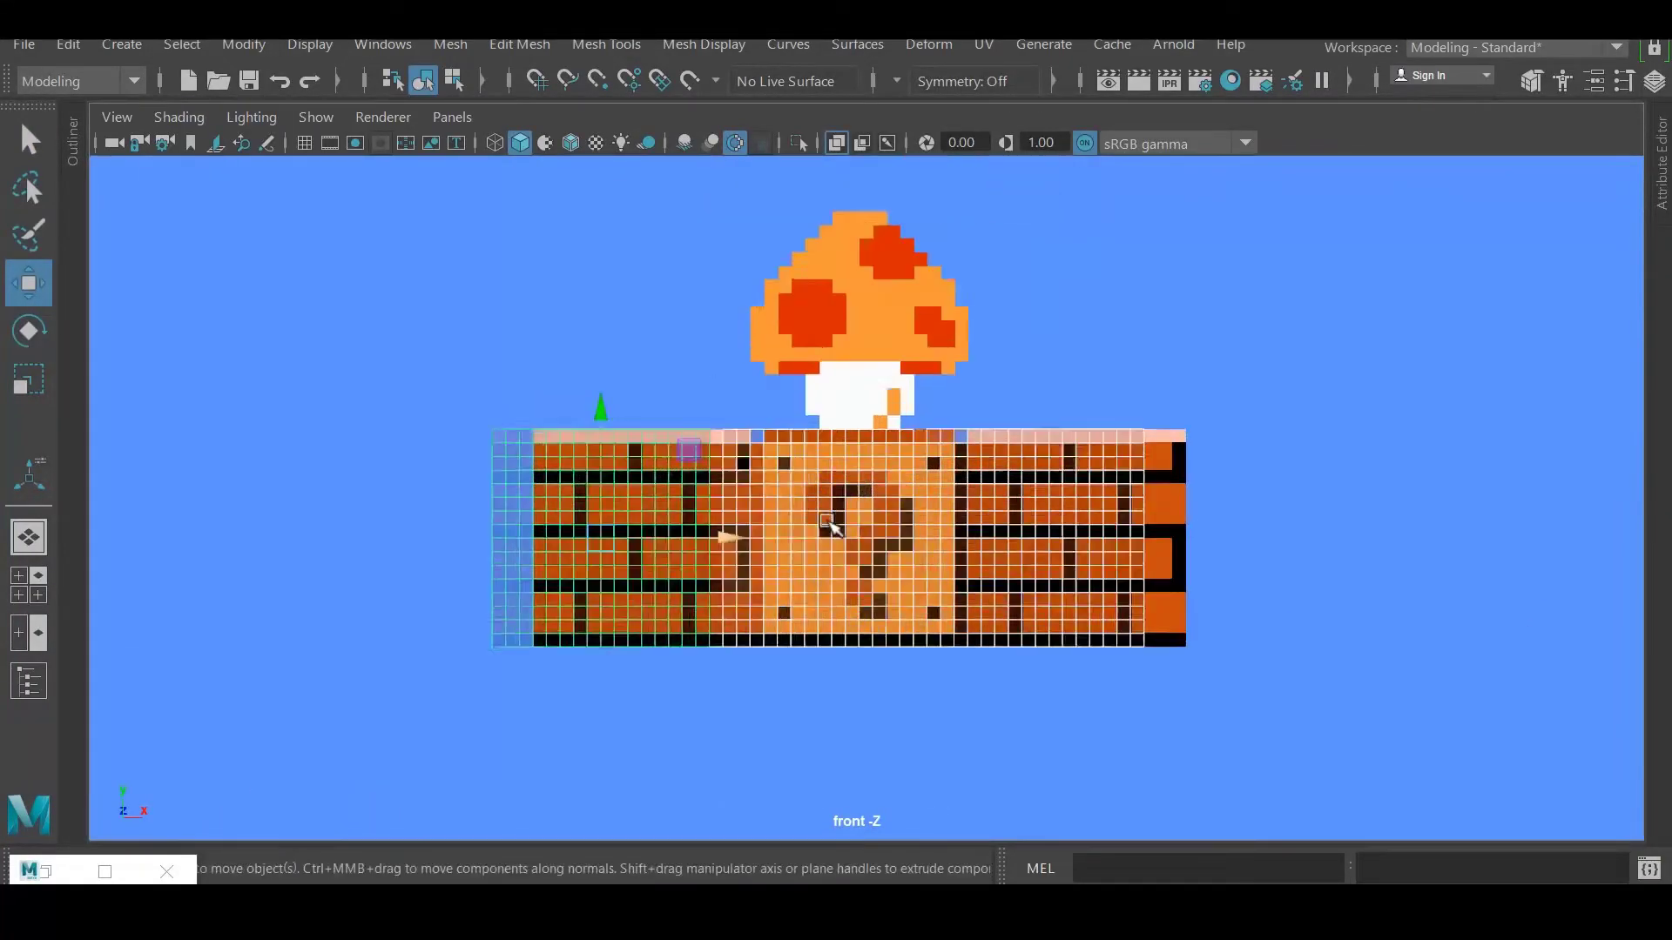
{"action": "scroll", "coordinate": [831, 527], "scroll_direction": "up", "scroll_amount": 1}
{"action": "left_click", "coordinate": [640, 598]}
{"action": "left_click", "coordinate": [1186, 620]}
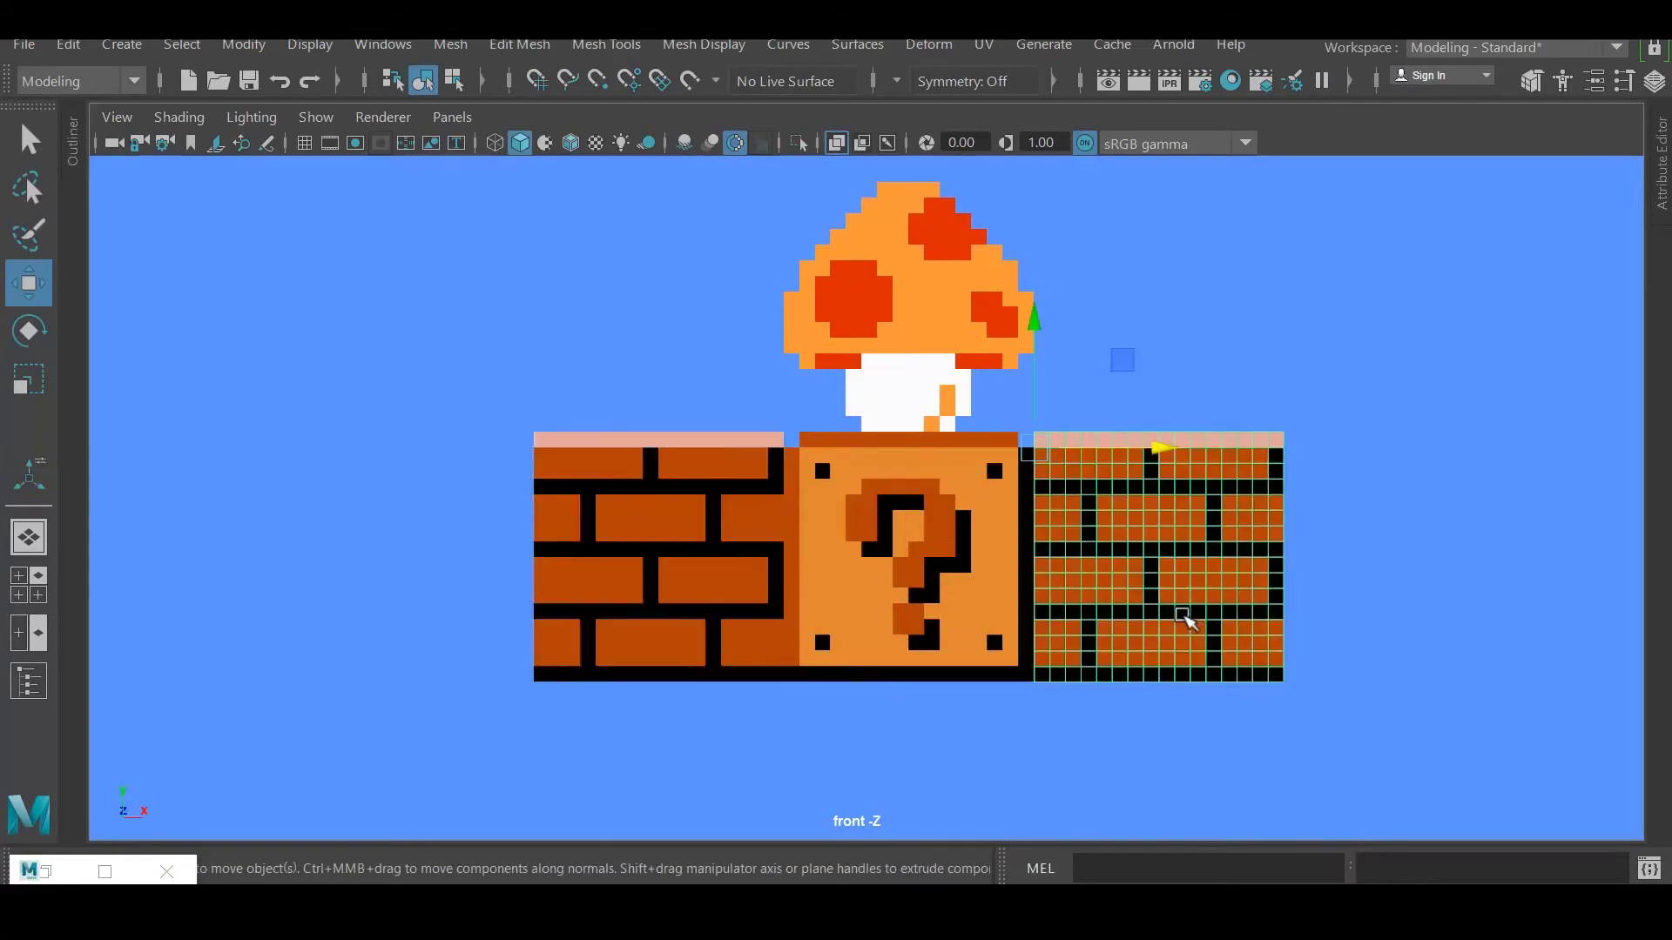
Duplicate a brick block from the red-spotted mushroom group and move the copy to the start of the long upper brick row.
{"action": "middle_click_drag", "start_coordinate": [1186, 620], "coordinate": [1036, 771], "text": "alt"}
{"action": "scroll", "coordinate": [896, 440], "scroll_direction": "down", "scroll_amount": 5}
{"action": "scroll", "coordinate": [855, 515], "scroll_direction": "up", "scroll_amount": 1}
{"action": "left_click_drag", "start_coordinate": [669, 655], "coordinate": [634, 414]}
{"action": "scroll", "coordinate": [671, 533], "scroll_direction": "up", "scroll_amount": 2}
{"action": "scroll", "coordinate": [627, 366], "scroll_direction": "up", "scroll_amount": 4}
{"action": "scroll", "coordinate": [505, 463], "scroll_direction": "up", "scroll_amount": 2}
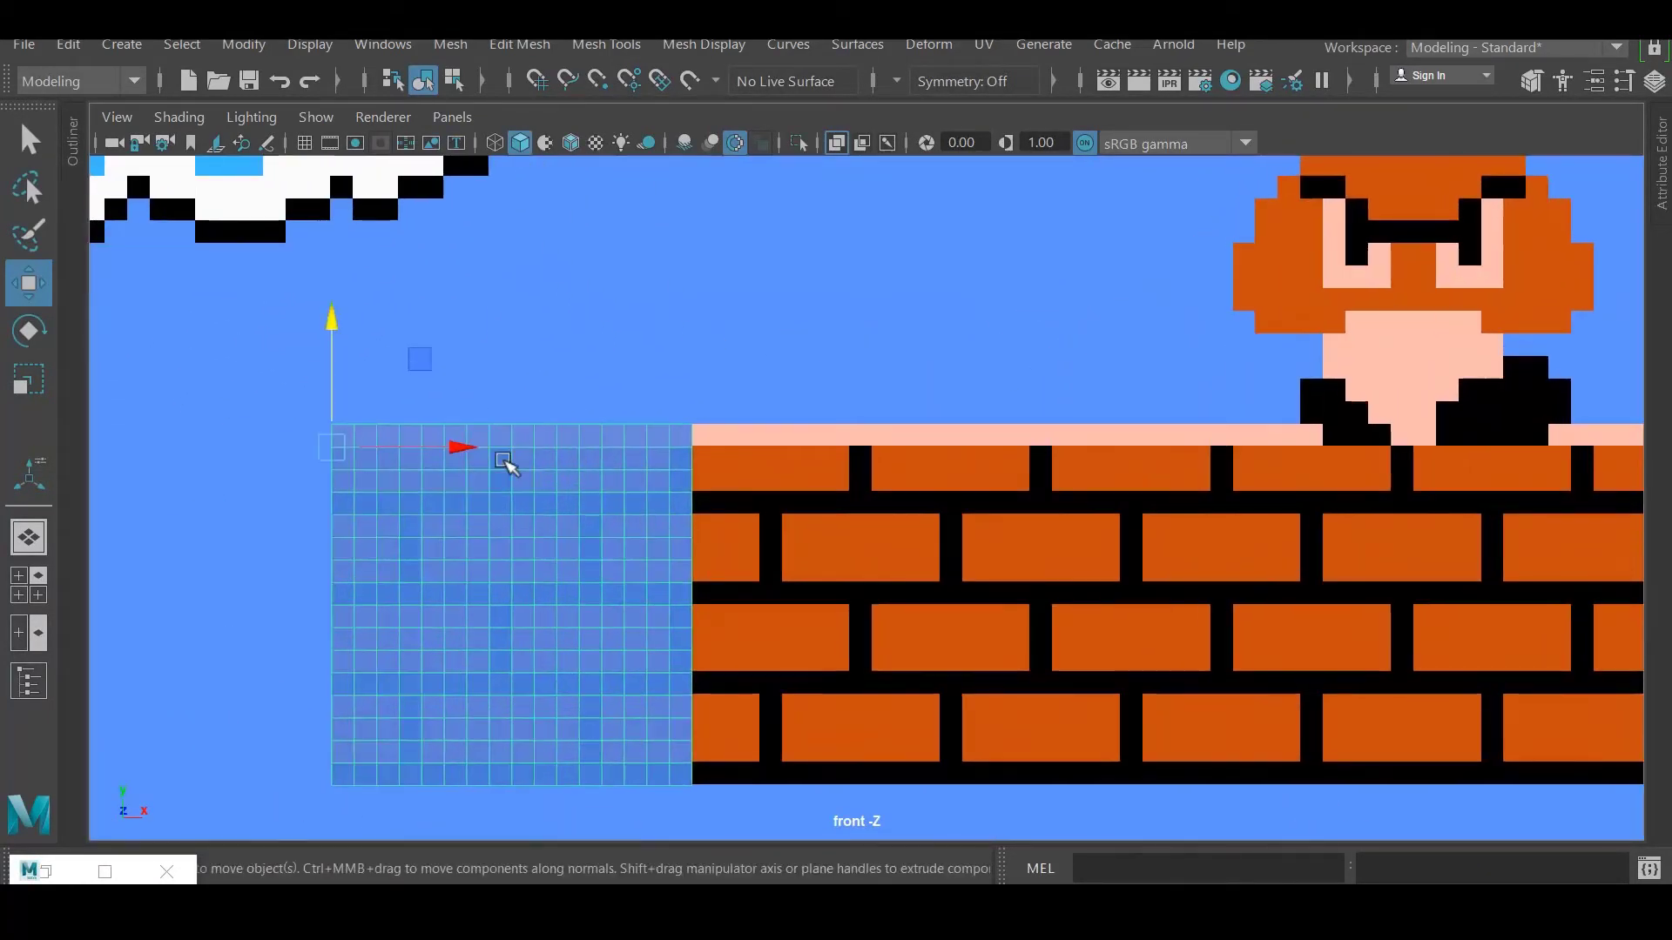
Align the brick with the first reference brick of the long upper row and duplicate it block by block along the row.
{"action": "left_click_drag", "start_coordinate": [505, 462], "coordinate": [1127, 452]}
{"action": "middle_click_drag", "start_coordinate": [1126, 452], "coordinate": [772, 446], "text": "alt"}
{"action": "left_click_drag", "start_coordinate": [771, 447], "coordinate": [1123, 425]}
{"action": "middle_click_drag", "start_coordinate": [1123, 425], "coordinate": [899, 425], "text": "alt"}
{"action": "left_click_drag", "start_coordinate": [900, 424], "coordinate": [1324, 445]}
{"action": "middle_click_drag", "start_coordinate": [1324, 445], "coordinate": [483, 410], "text": "alt"}
{"action": "scroll", "coordinate": [960, 445], "scroll_direction": "down", "scroll_amount": 10}
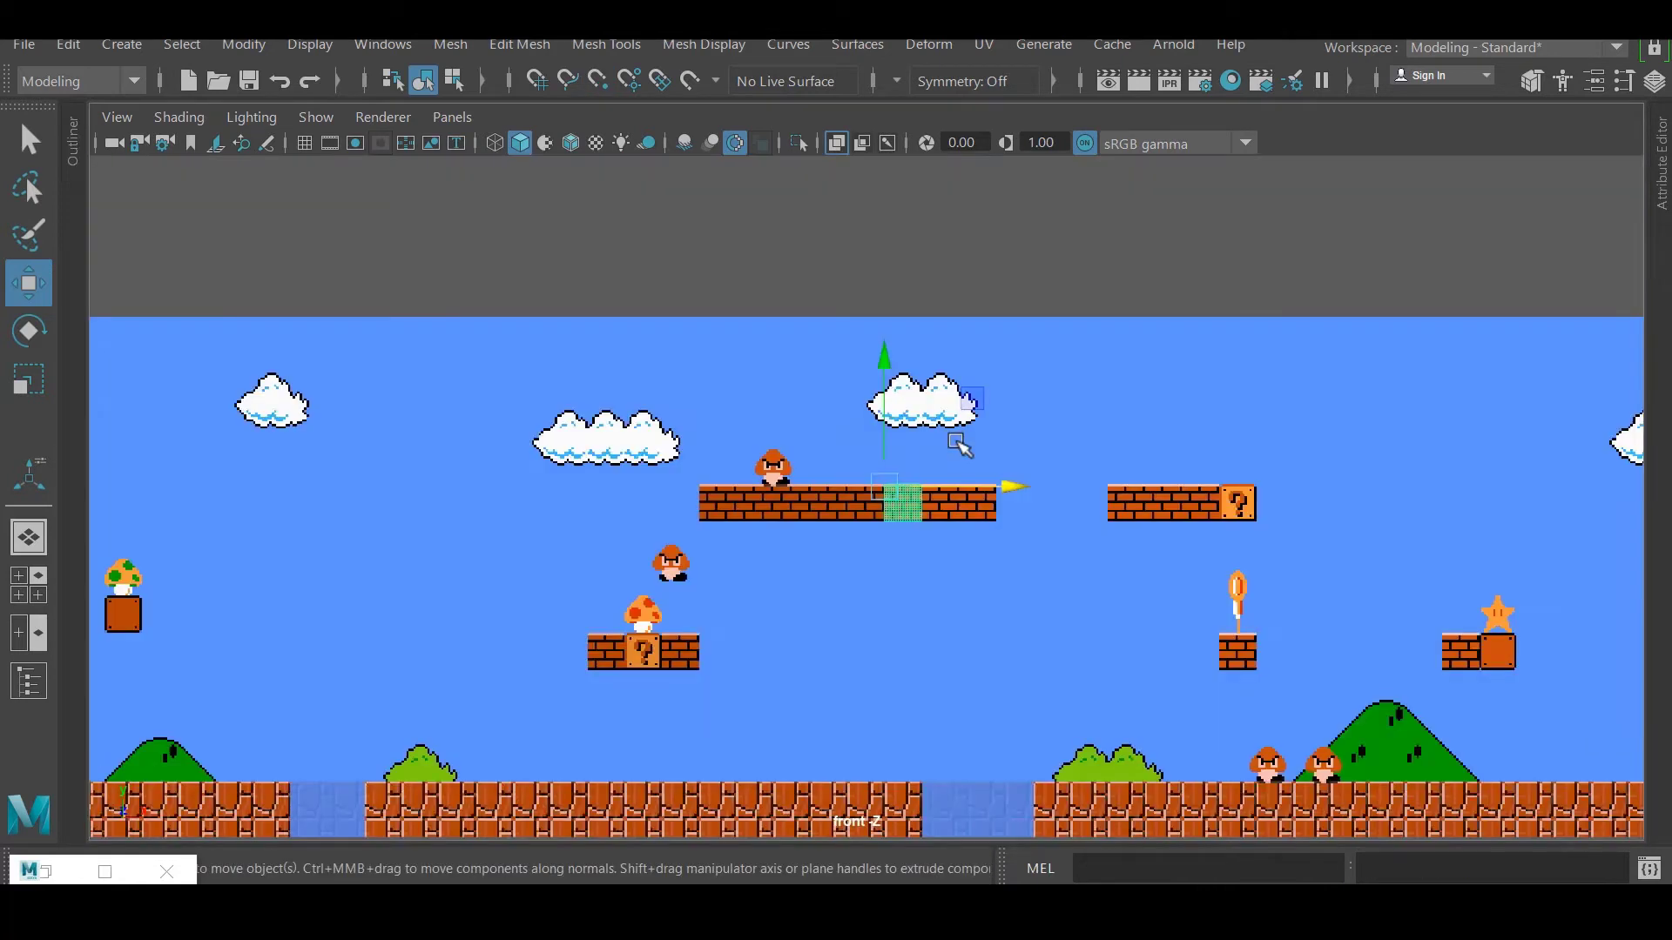
Duplicate row bricks onto the next upper row's three reference bricks, and copy single bricks under the coin and towards the star.
{"action": "scroll", "coordinate": [1152, 486], "scroll_direction": "up", "scroll_amount": 3}
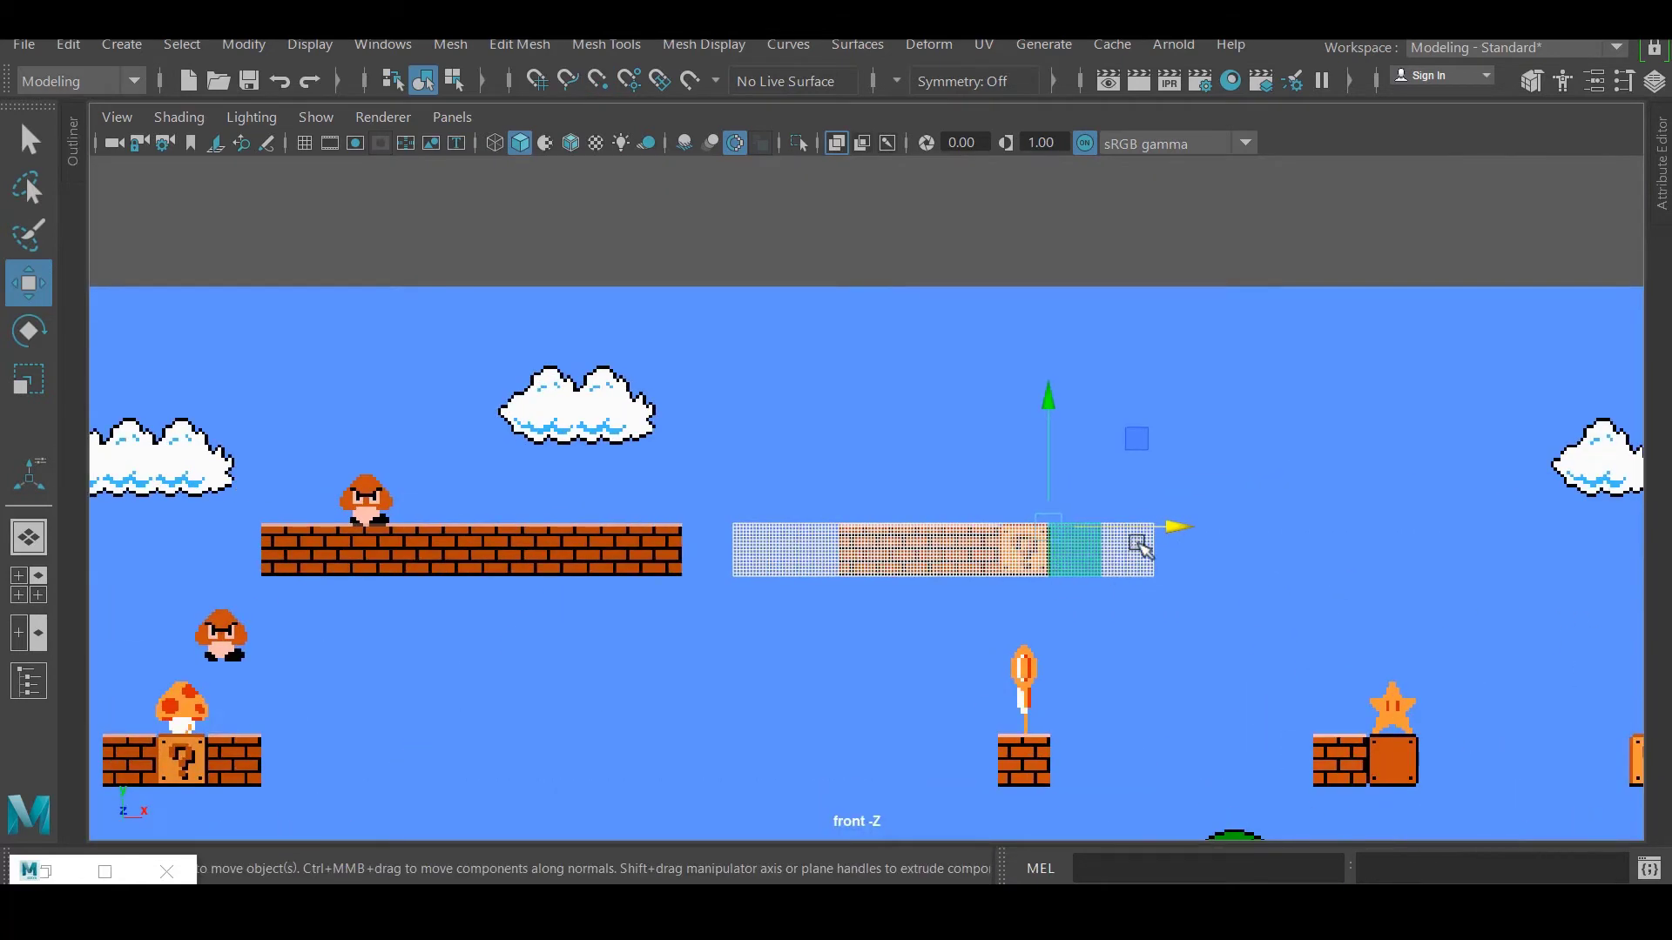
{"action": "left_click_drag", "start_coordinate": [1293, 502], "coordinate": [1125, 623]}
{"action": "middle_click_drag", "start_coordinate": [519, 723], "coordinate": [641, 640], "text": "alt"}
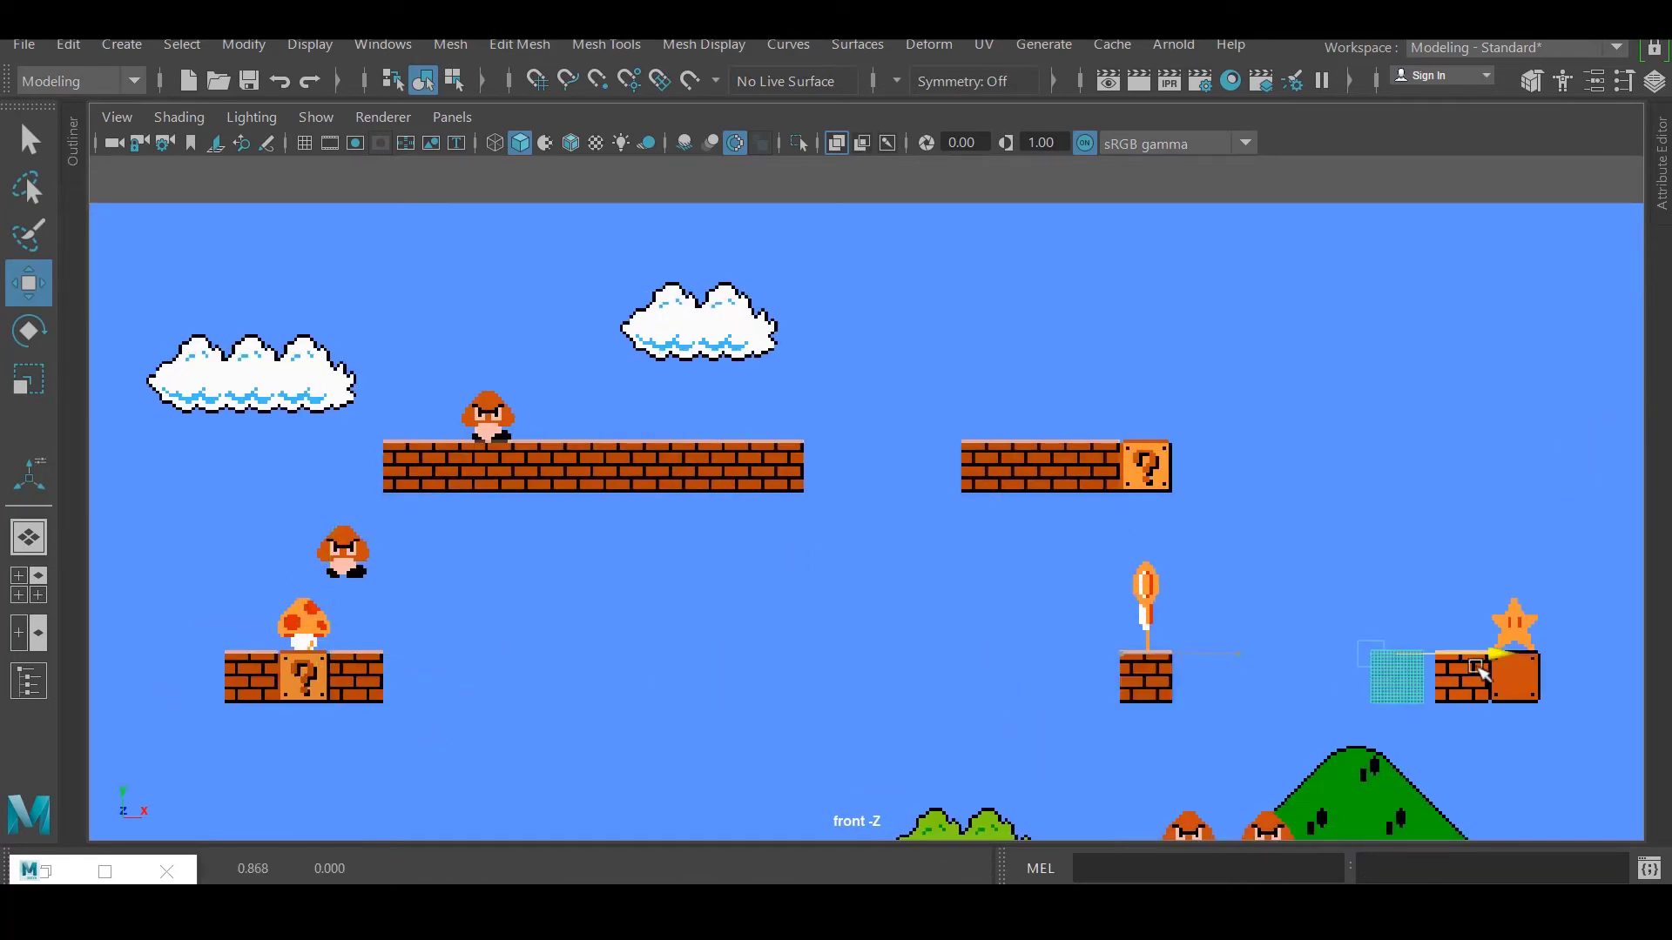
Duplicate the mushroom group's question block and snap the copy onto the question block ending the upper row above the coin.
{"action": "scroll", "coordinate": [533, 614], "scroll_direction": "up", "scroll_amount": 2}
{"action": "left_click", "coordinate": [533, 614]}
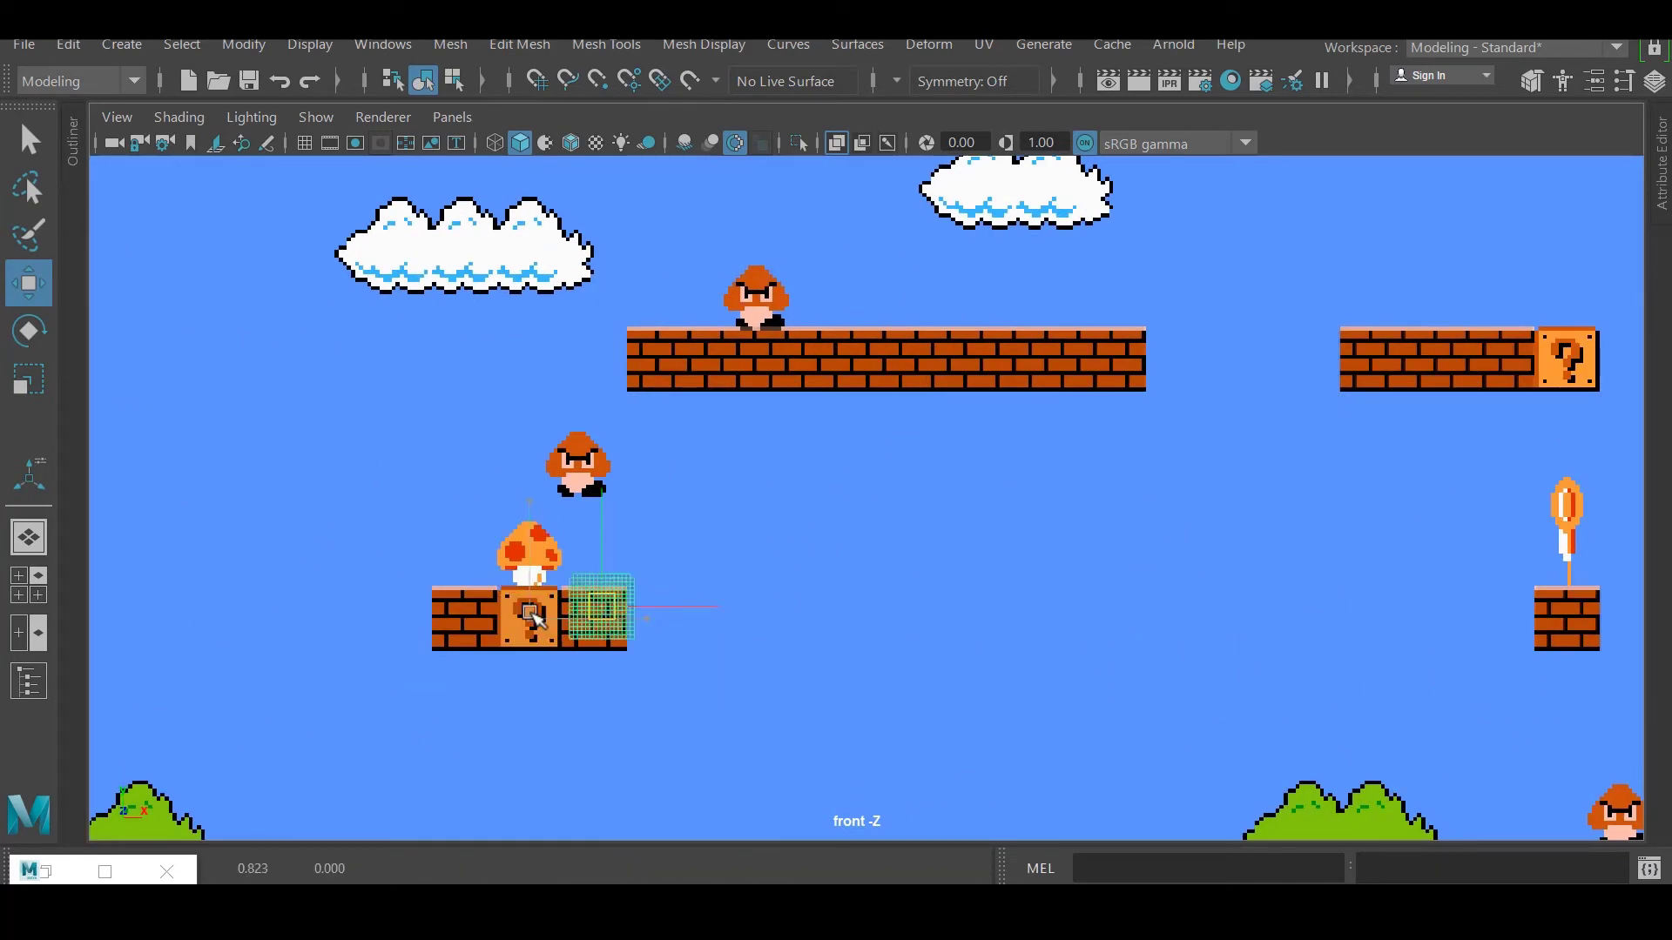
{"action": "scroll", "coordinate": [533, 614], "scroll_direction": "up", "scroll_amount": 2}
{"action": "middle_click_drag", "start_coordinate": [533, 613], "coordinate": [1236, 467]}
{"action": "scroll", "coordinate": [1236, 468], "scroll_direction": "up", "scroll_amount": 2}
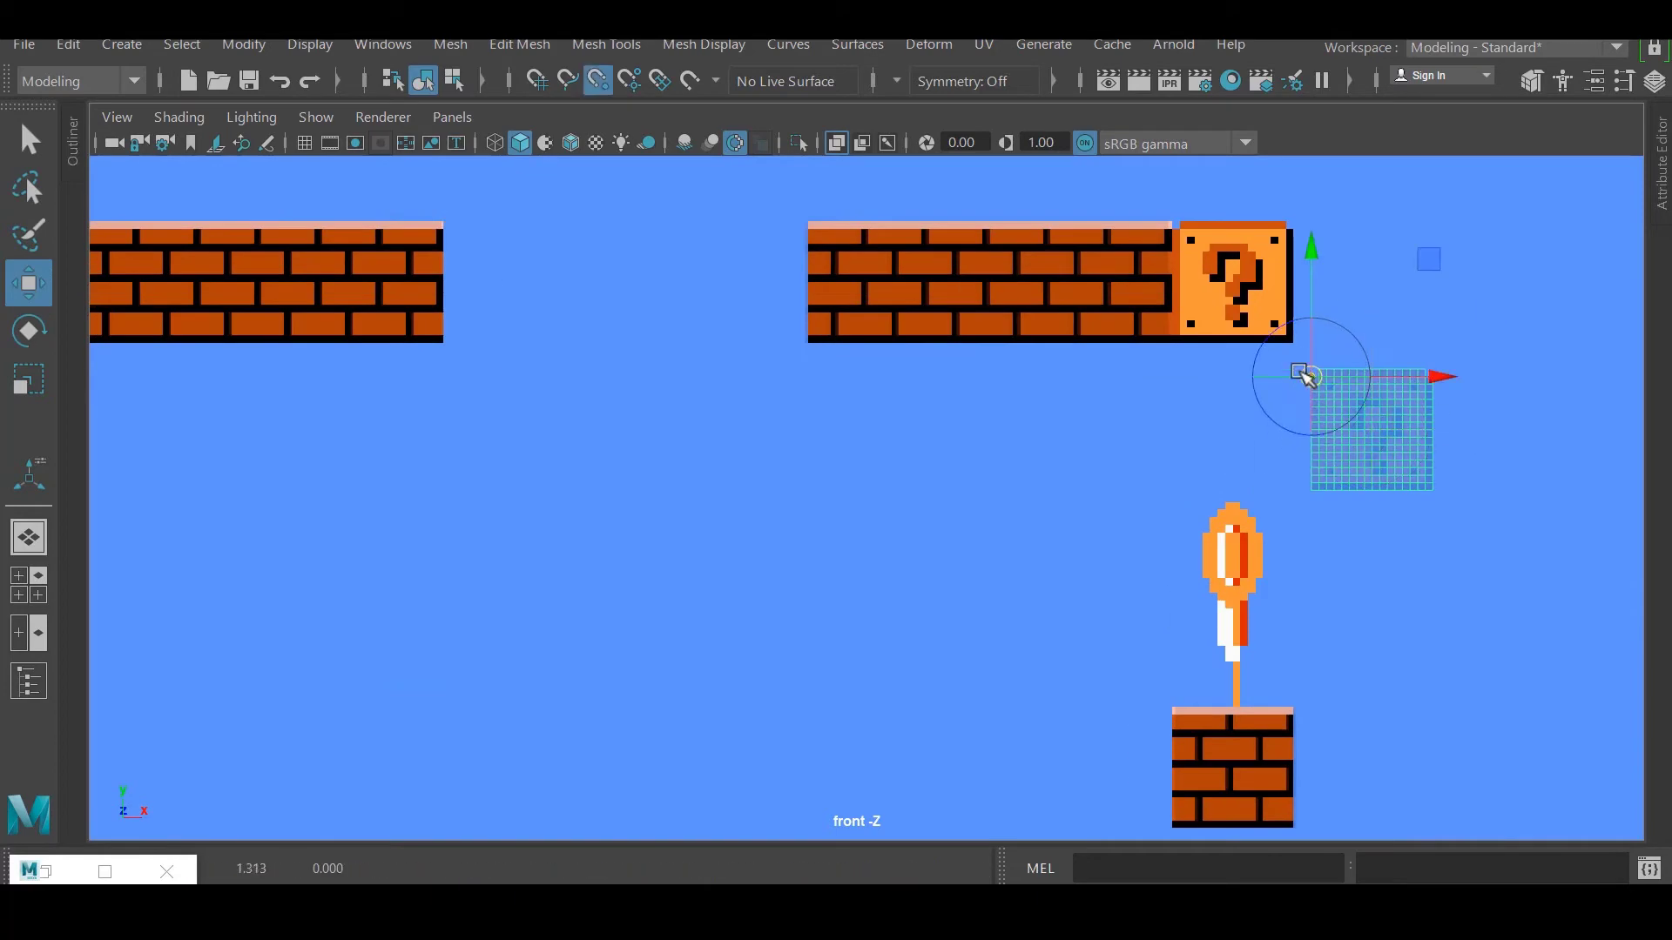
{"action": "left_click_drag", "start_coordinate": [955, 471], "coordinate": [392, 491], "text": "alt"}
{"action": "key", "text": "space"}
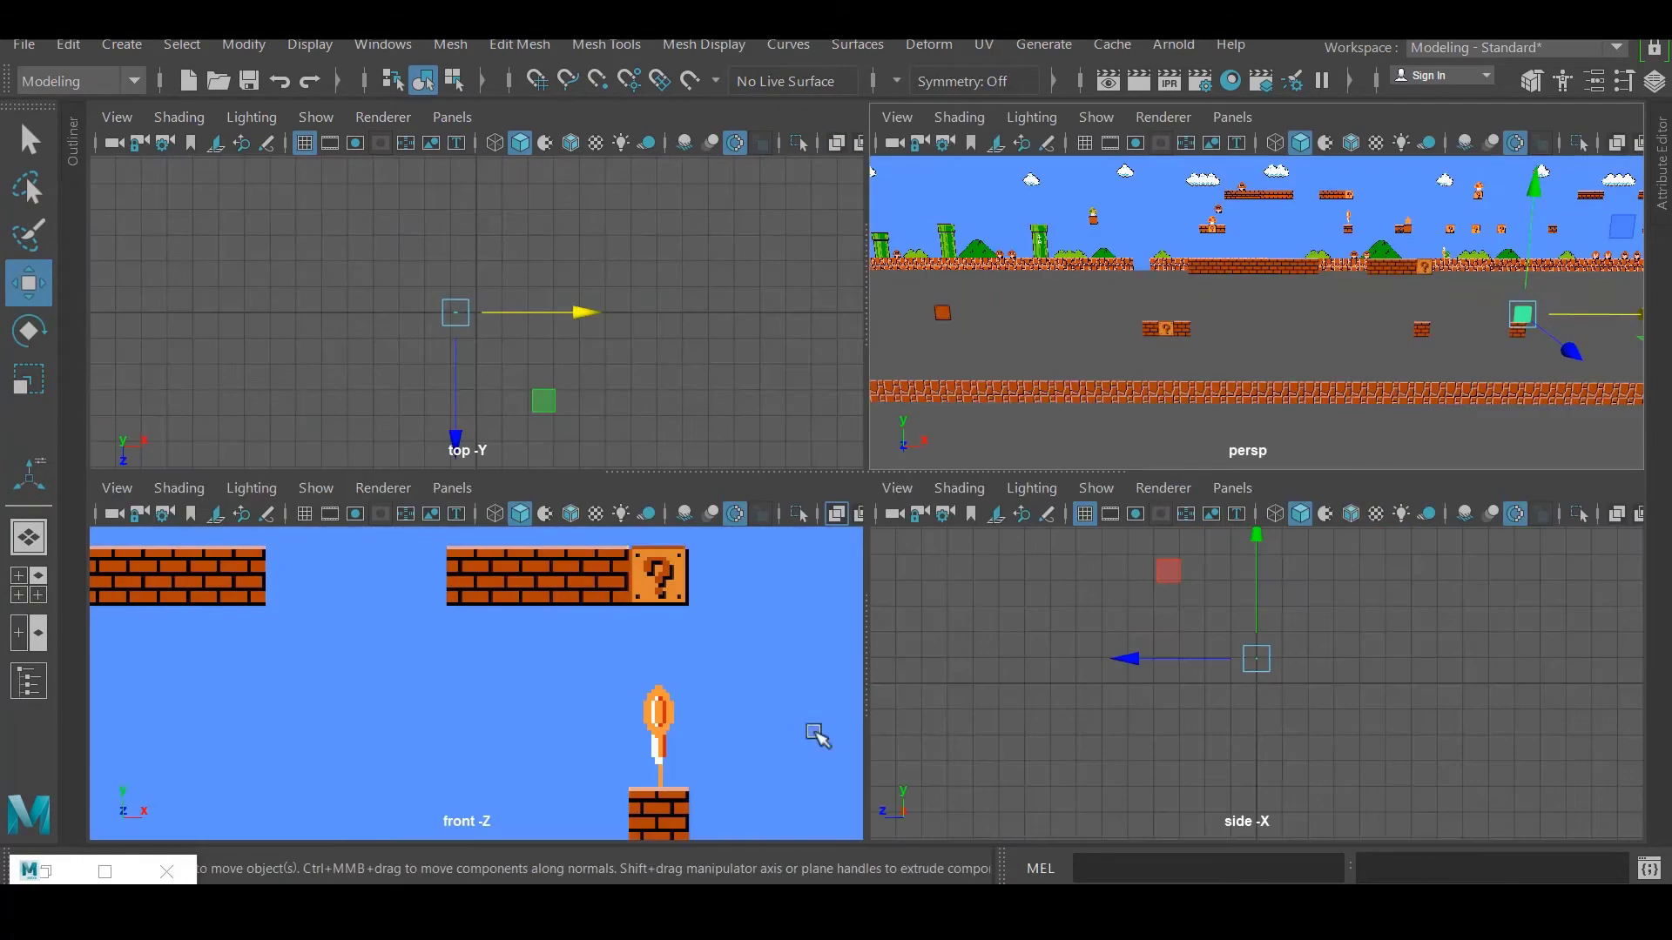
{"action": "key", "text": "space"}
Snap a plain block copy onto the reference block under the star.
{"action": "middle_click_drag", "start_coordinate": [869, 608], "coordinate": [1119, 642]}
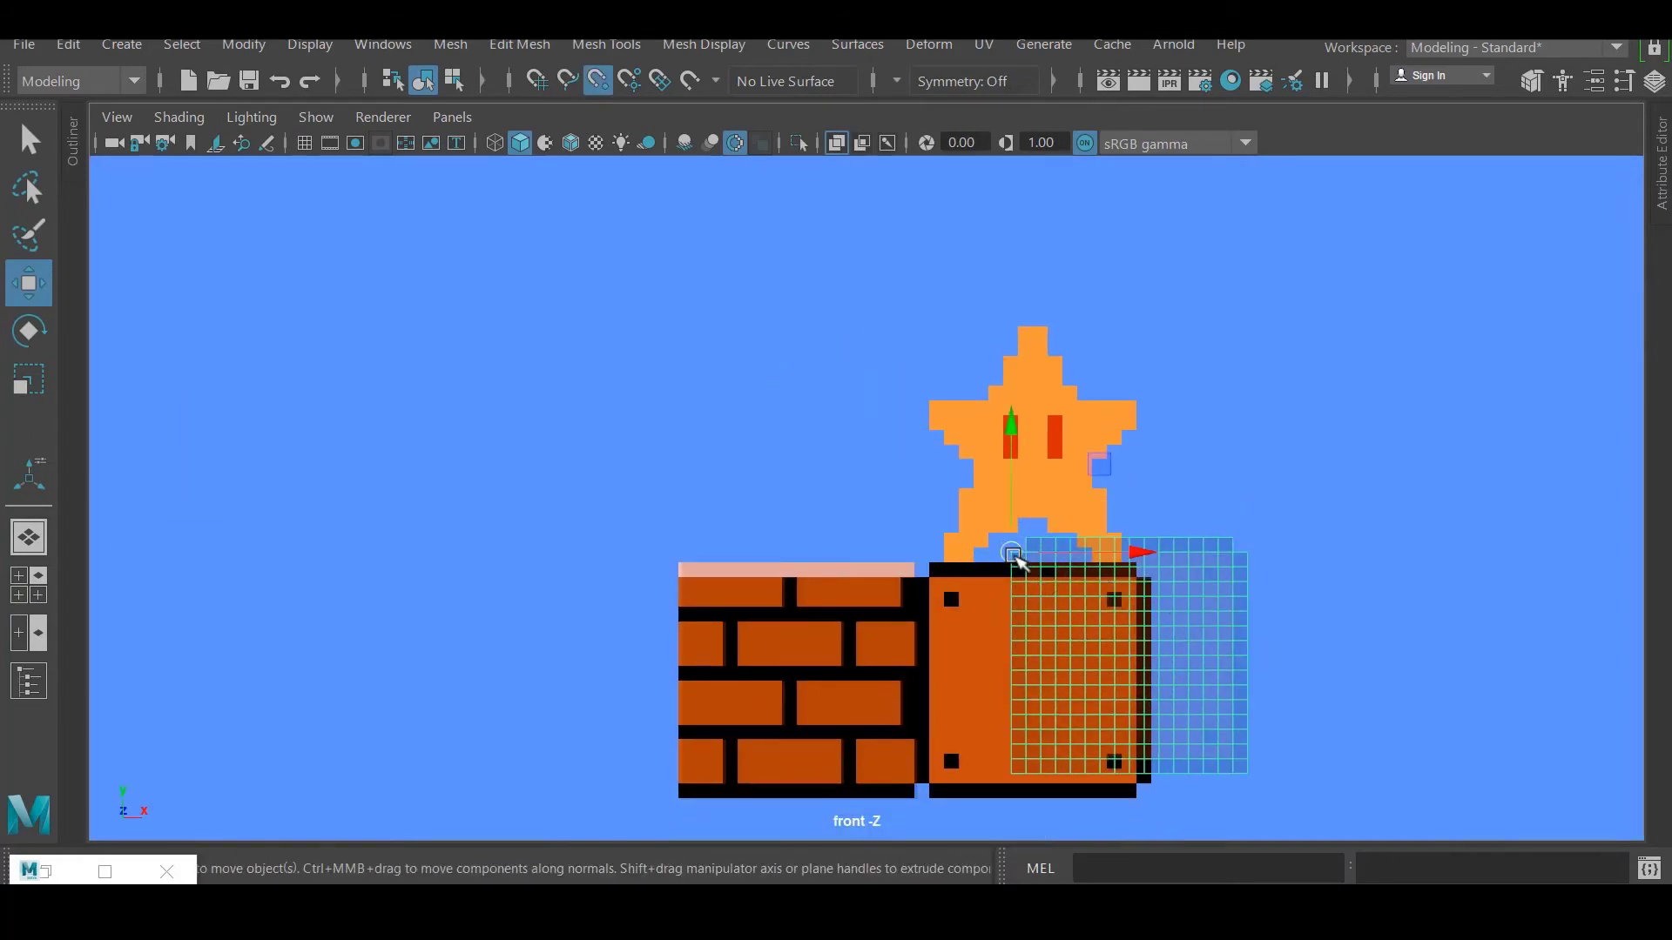
{"action": "middle_click_drag", "start_coordinate": [1047, 601], "coordinate": [958, 625]}
{"action": "key", "text": "space"}
{"action": "key", "text": "space"}
{"action": "left_click", "coordinate": [29, 537]}
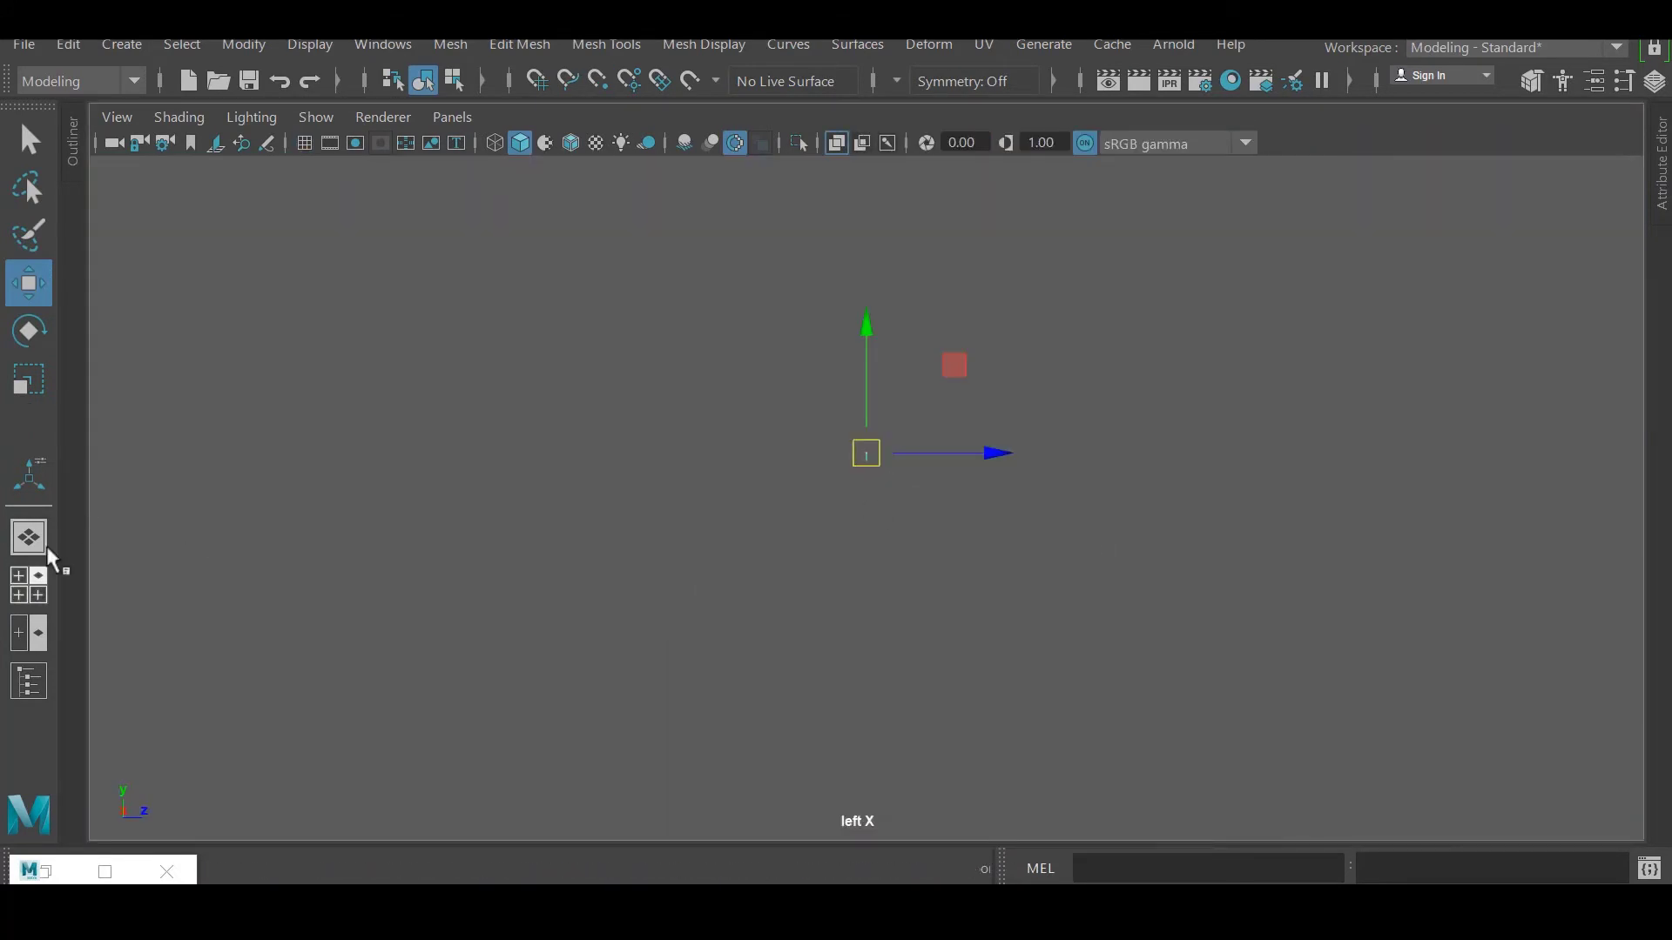
Inspect the placed blocks in perspective against the reference level.
{"action": "key", "text": "space"}
{"action": "scroll", "coordinate": [627, 683], "scroll_direction": "up", "scroll_amount": 3}
{"action": "scroll", "coordinate": [892, 344], "scroll_direction": "up", "scroll_amount": 3}
{"action": "key", "text": "d"}
{"action": "left_click", "coordinate": [788, 653]}
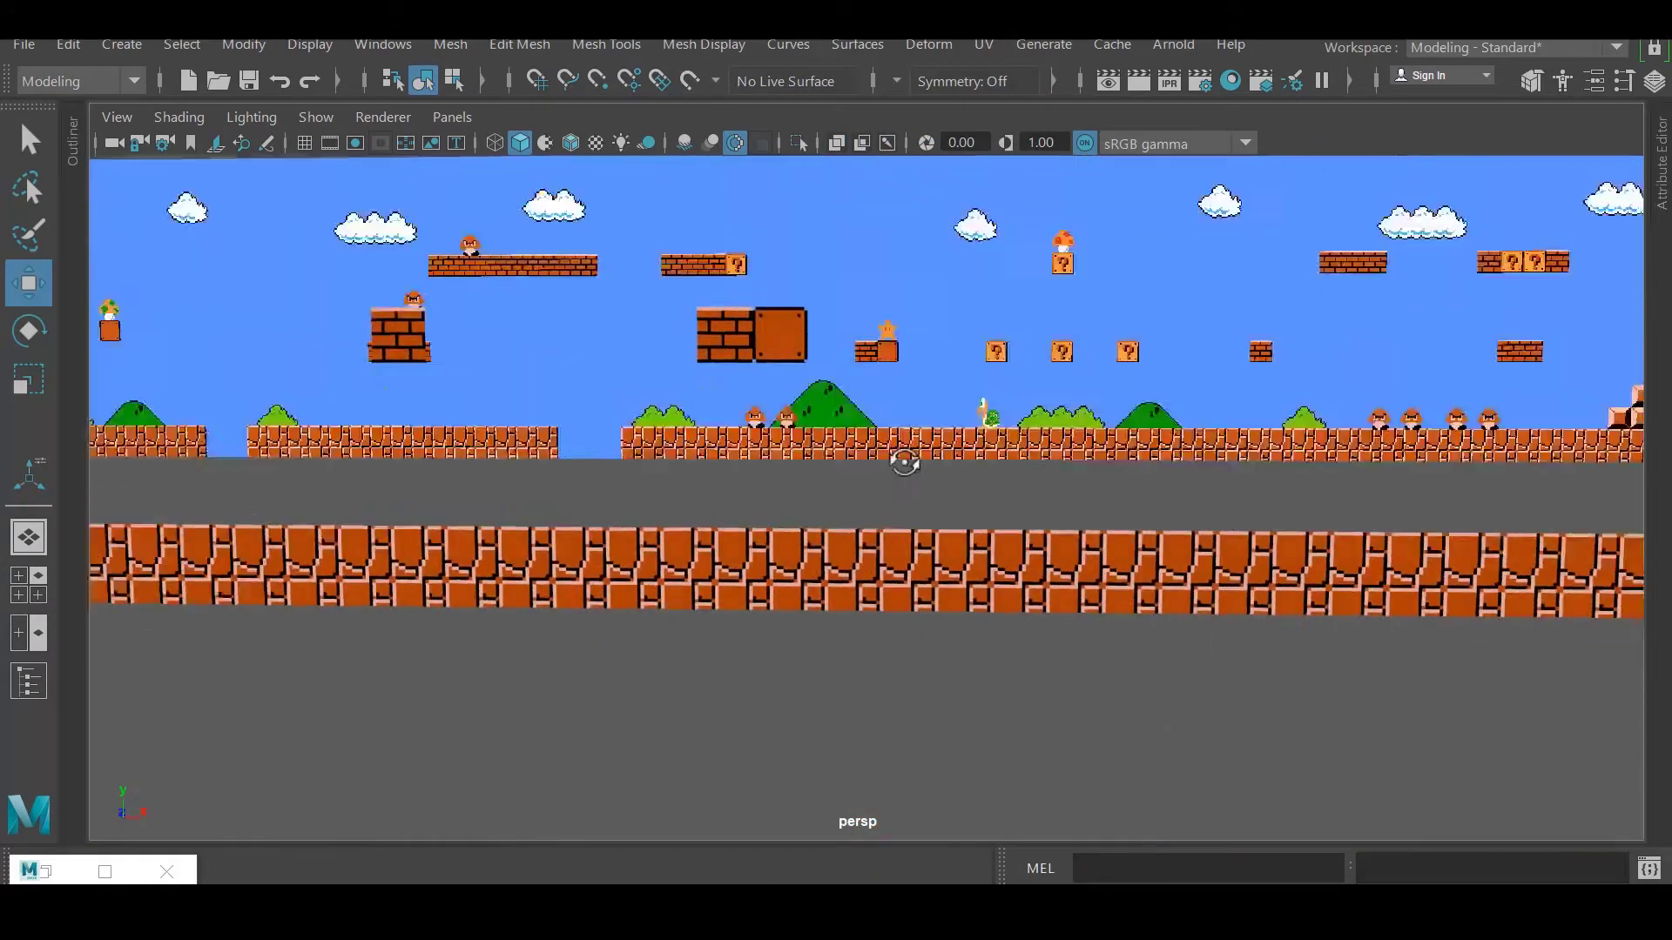
{"action": "left_click_drag", "start_coordinate": [904, 462], "coordinate": [958, 401], "text": "alt"}
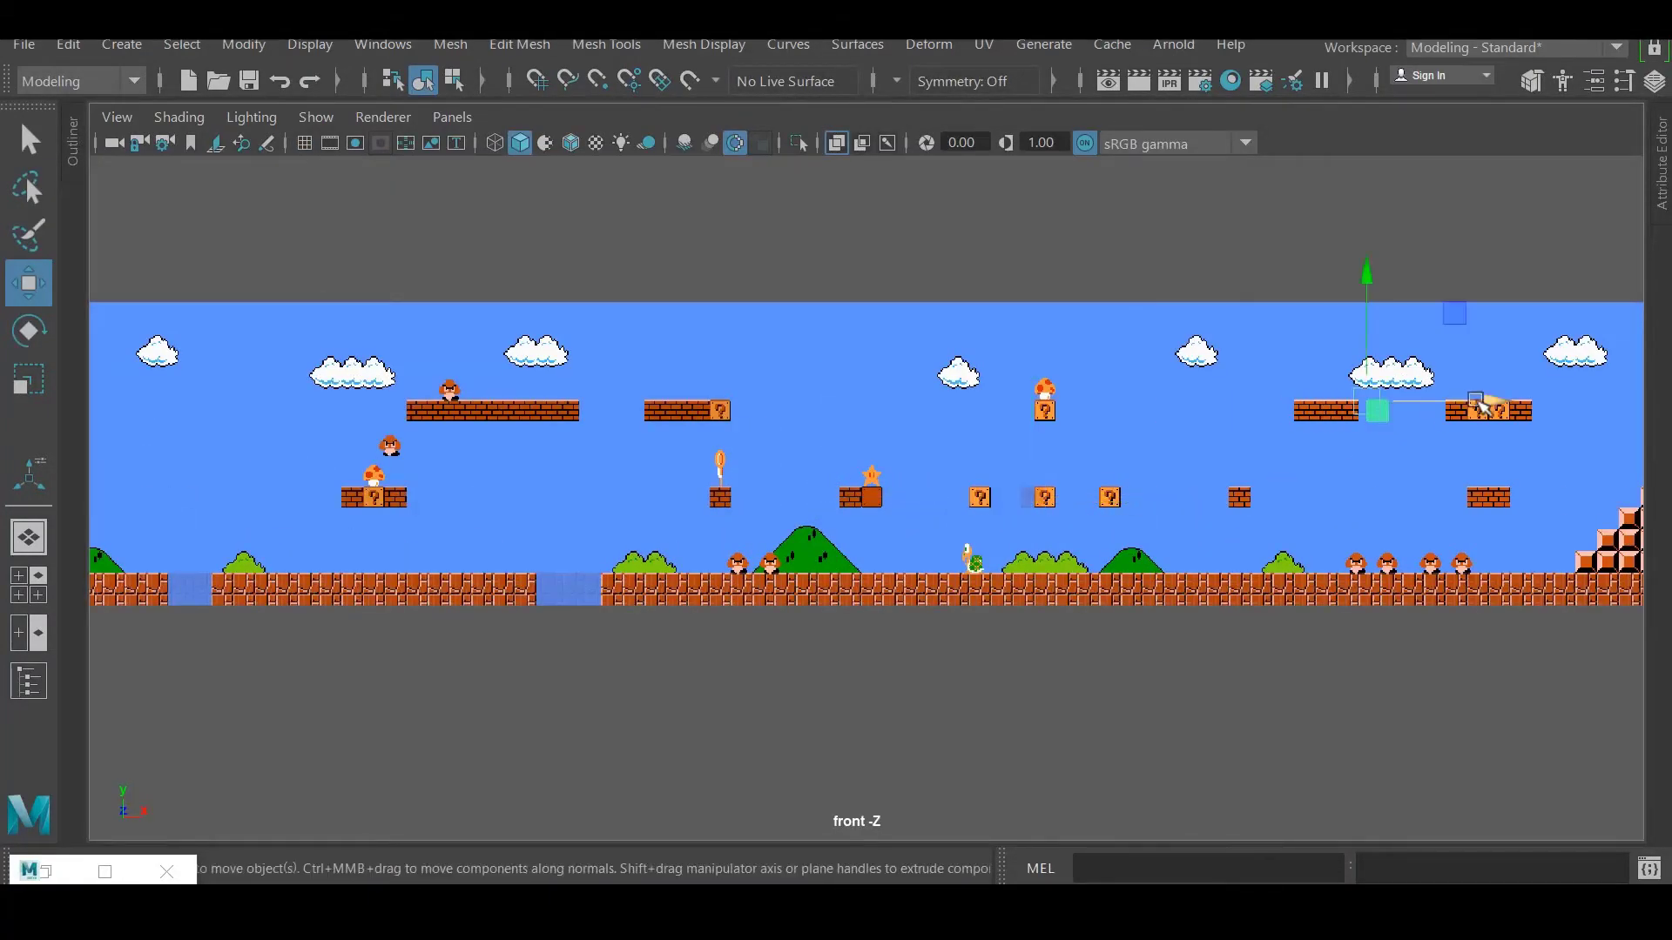
Duplicate the question block onto the three spaced lower question blocks and the single one under the mushroom above them.
{"action": "key", "text": "f"}
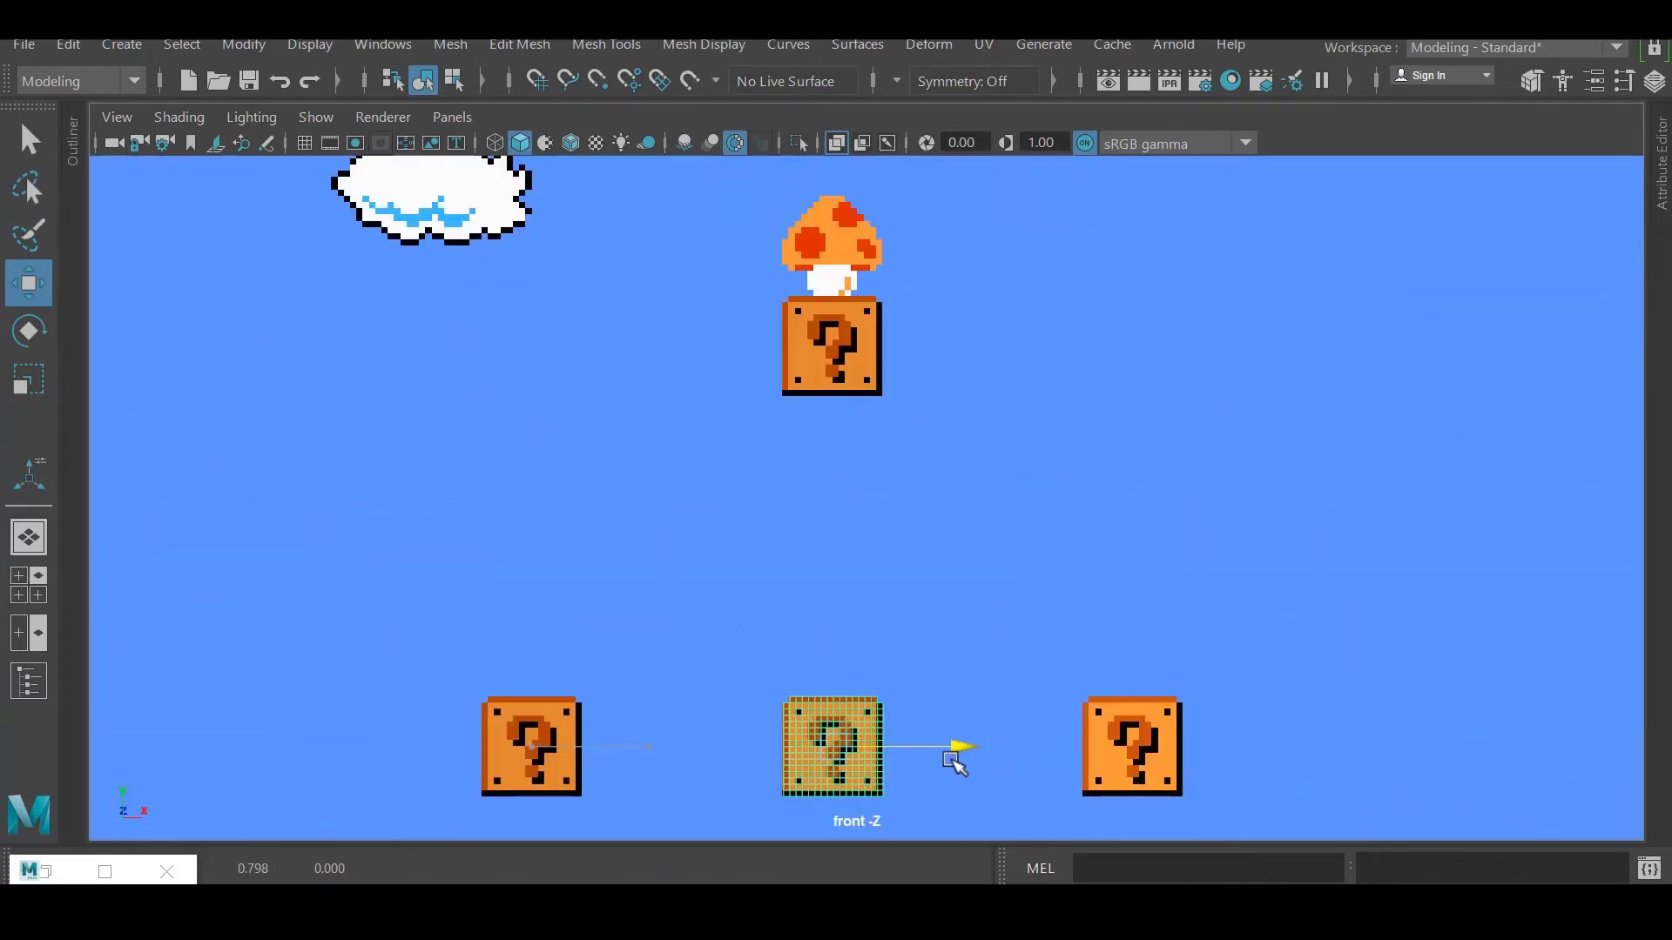
{"action": "key", "text": "space"}
{"action": "key", "text": "space"}
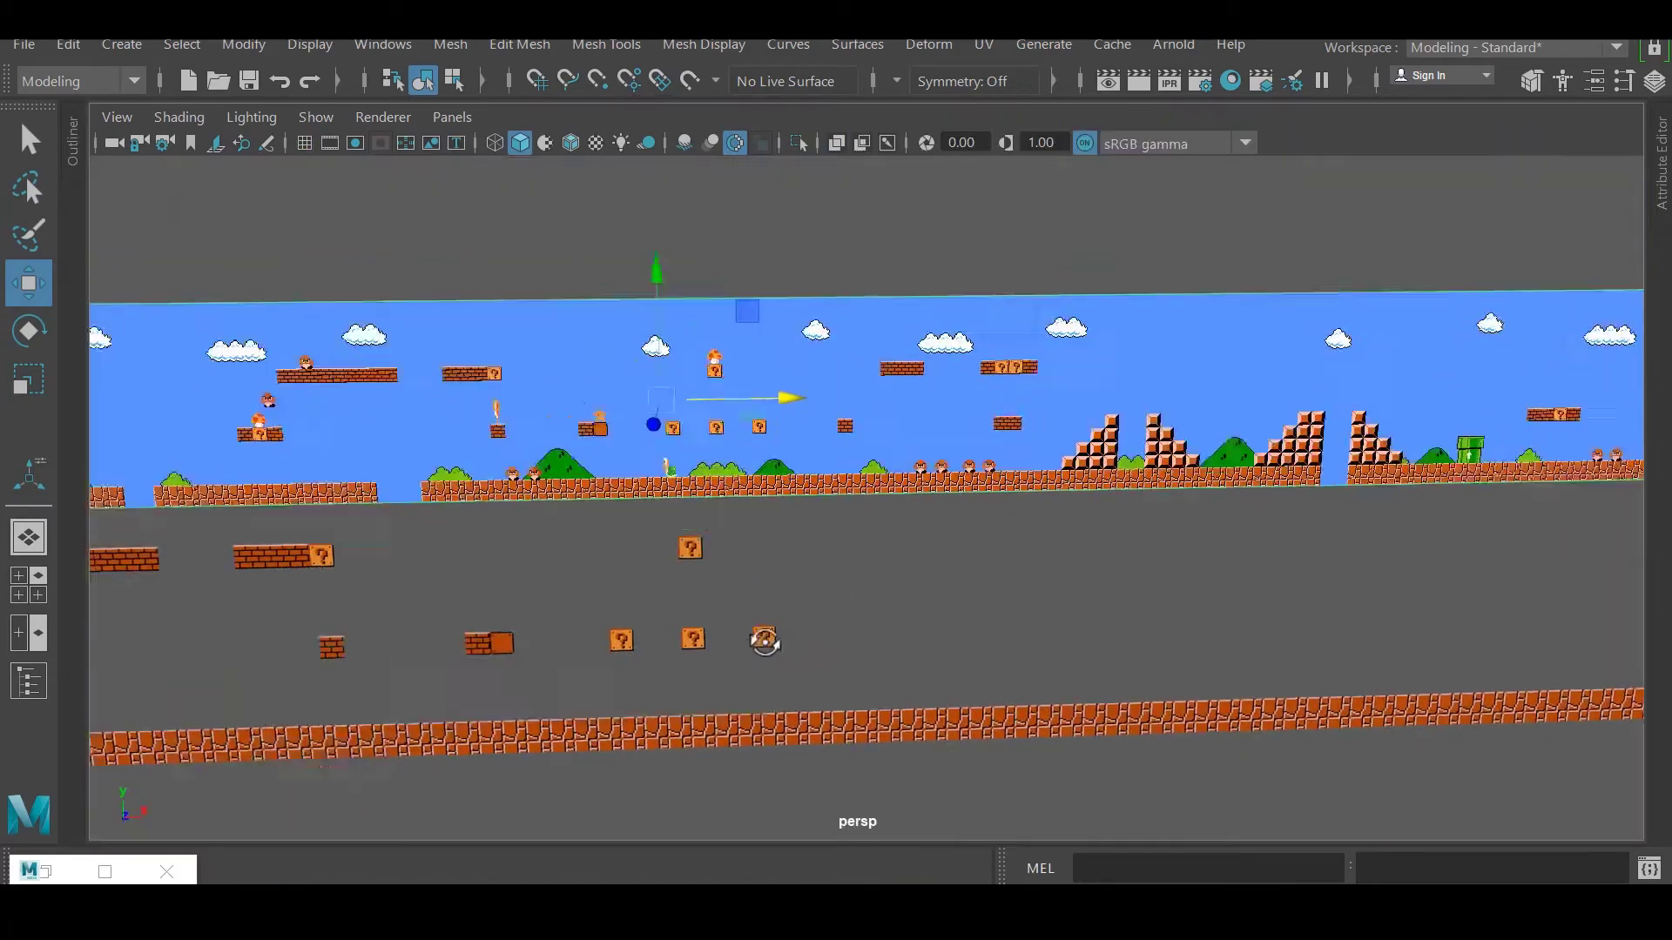
{"action": "left_click_drag", "start_coordinate": [940, 570], "coordinate": [1037, 597], "text": "alt"}
{"action": "key", "text": "space"}
{"action": "key", "text": "space"}
{"action": "key", "text": "a"}
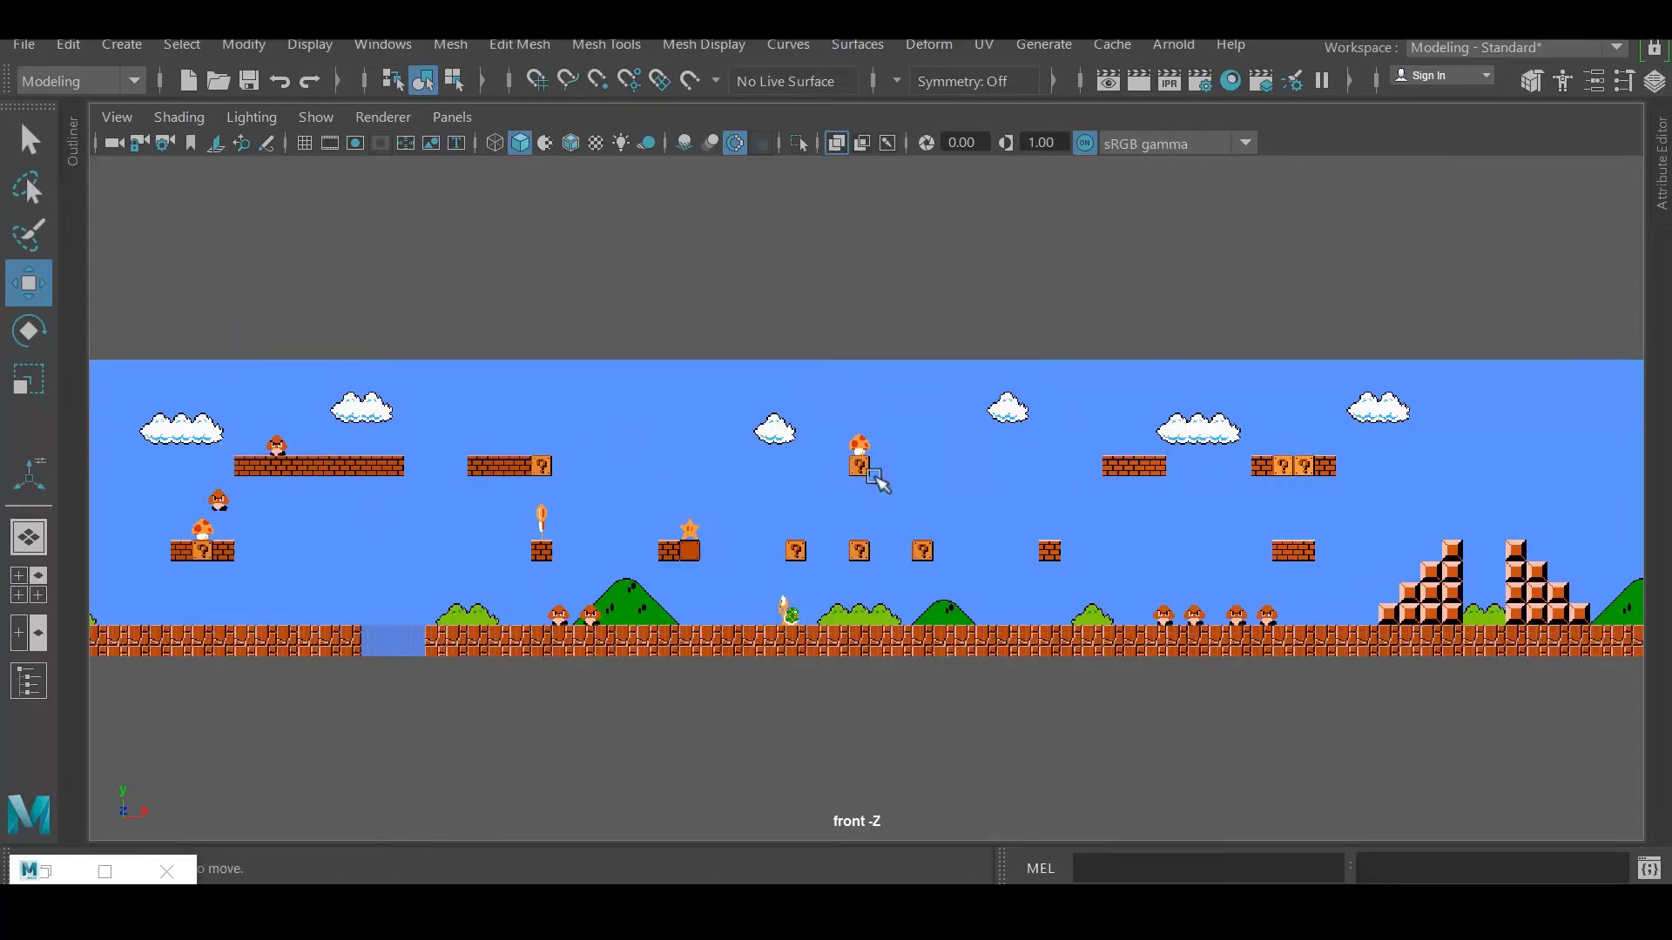
Duplicate brick blocks onto the three-brick upper row and the lone lower brick past the spaced question blocks.
{"action": "scroll", "coordinate": [1166, 462], "scroll_direction": "up", "scroll_amount": 5}
{"action": "left_click_drag", "start_coordinate": [980, 494], "coordinate": [1349, 503]}
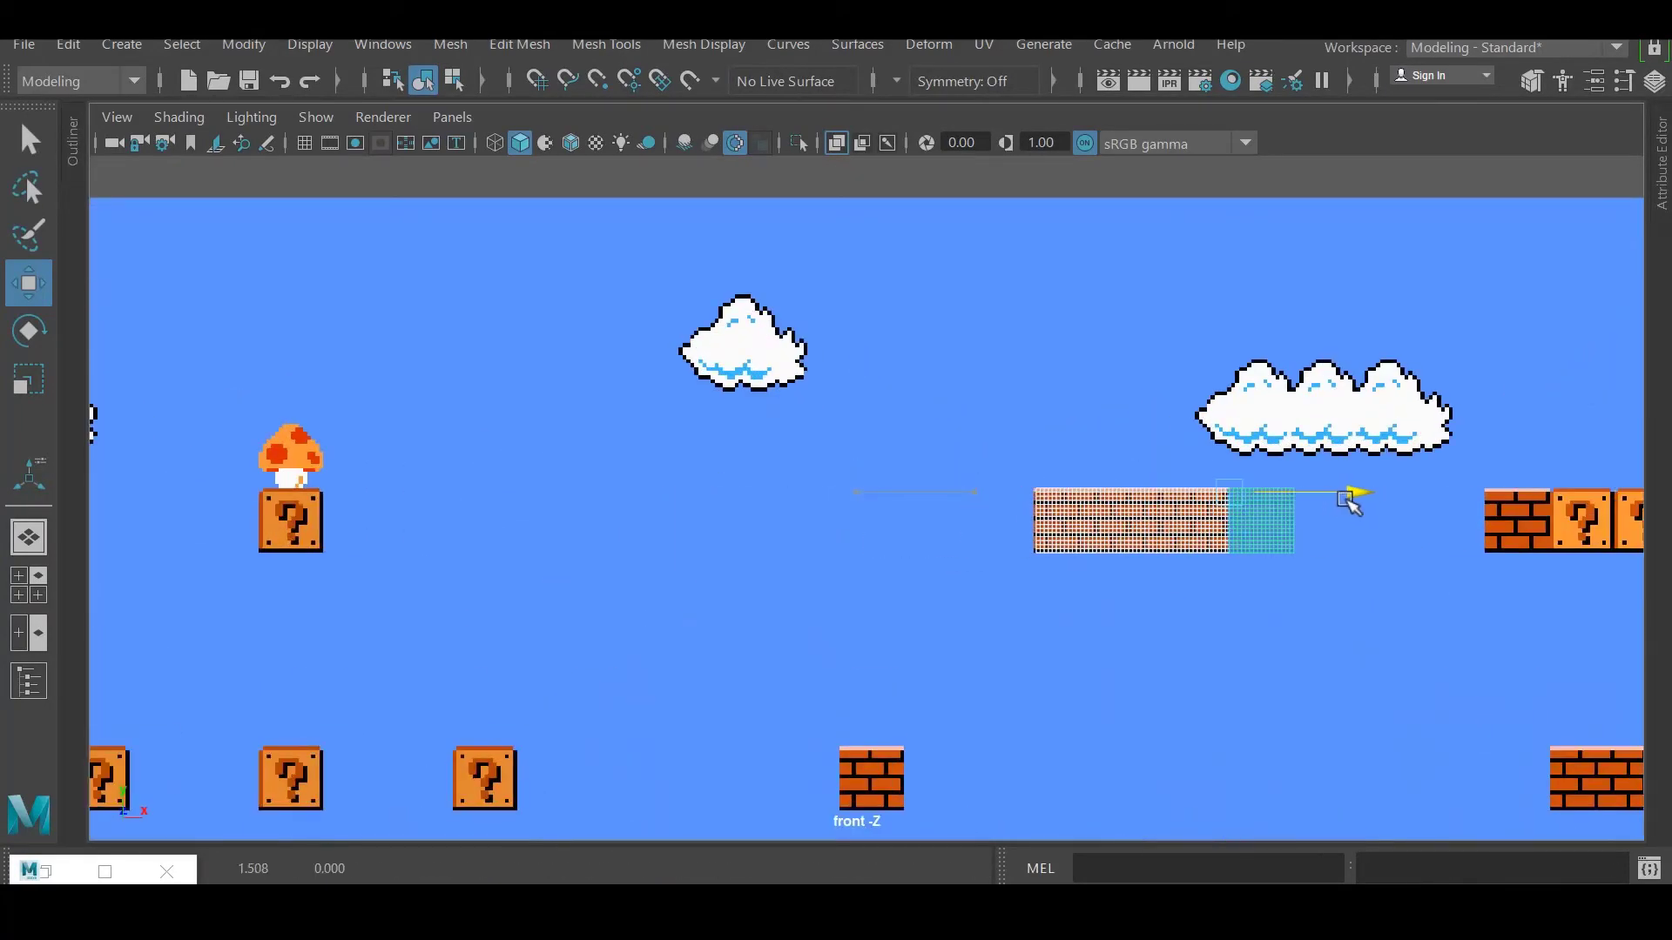
{"action": "scroll", "coordinate": [688, 627], "scroll_direction": "down", "scroll_amount": 5}
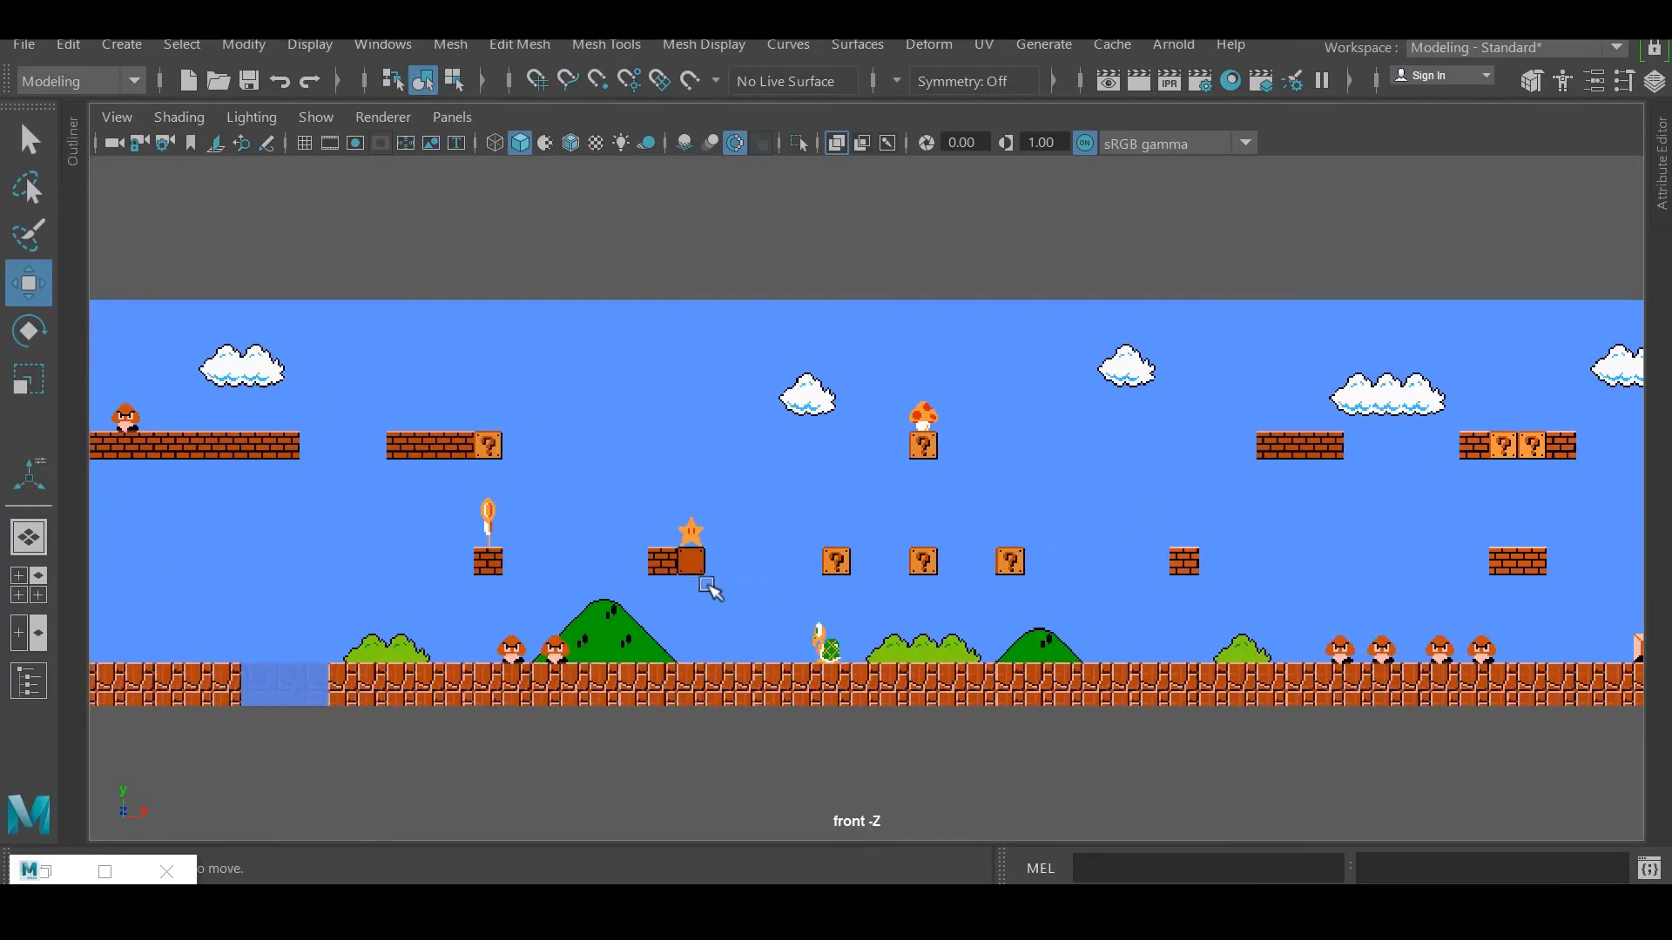
{"action": "scroll", "coordinate": [642, 549], "scroll_direction": "up", "scroll_amount": 3}
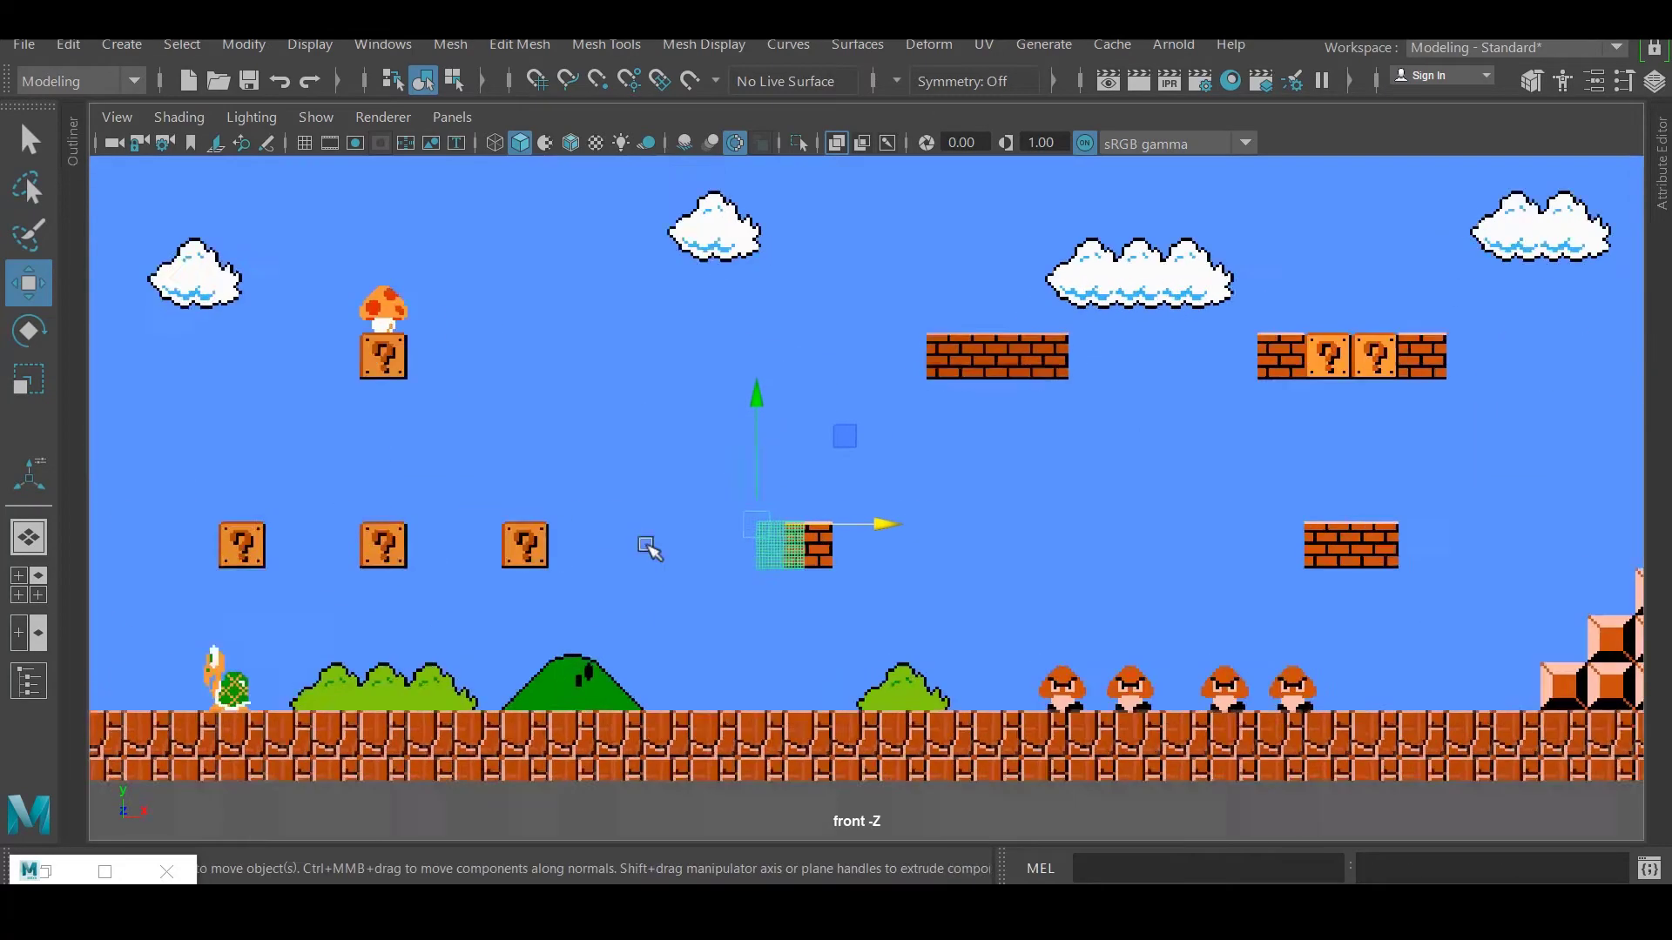
{"action": "middle_click_drag", "start_coordinate": [889, 530], "coordinate": [1196, 475], "text": "alt"}
Place a brick block copy on the first brick of the lower two-brick group before the stone stairs.
{"action": "scroll", "coordinate": [605, 505], "scroll_direction": "up", "scroll_amount": 3}
{"action": "left_click_drag", "start_coordinate": [604, 505], "coordinate": [987, 559]}
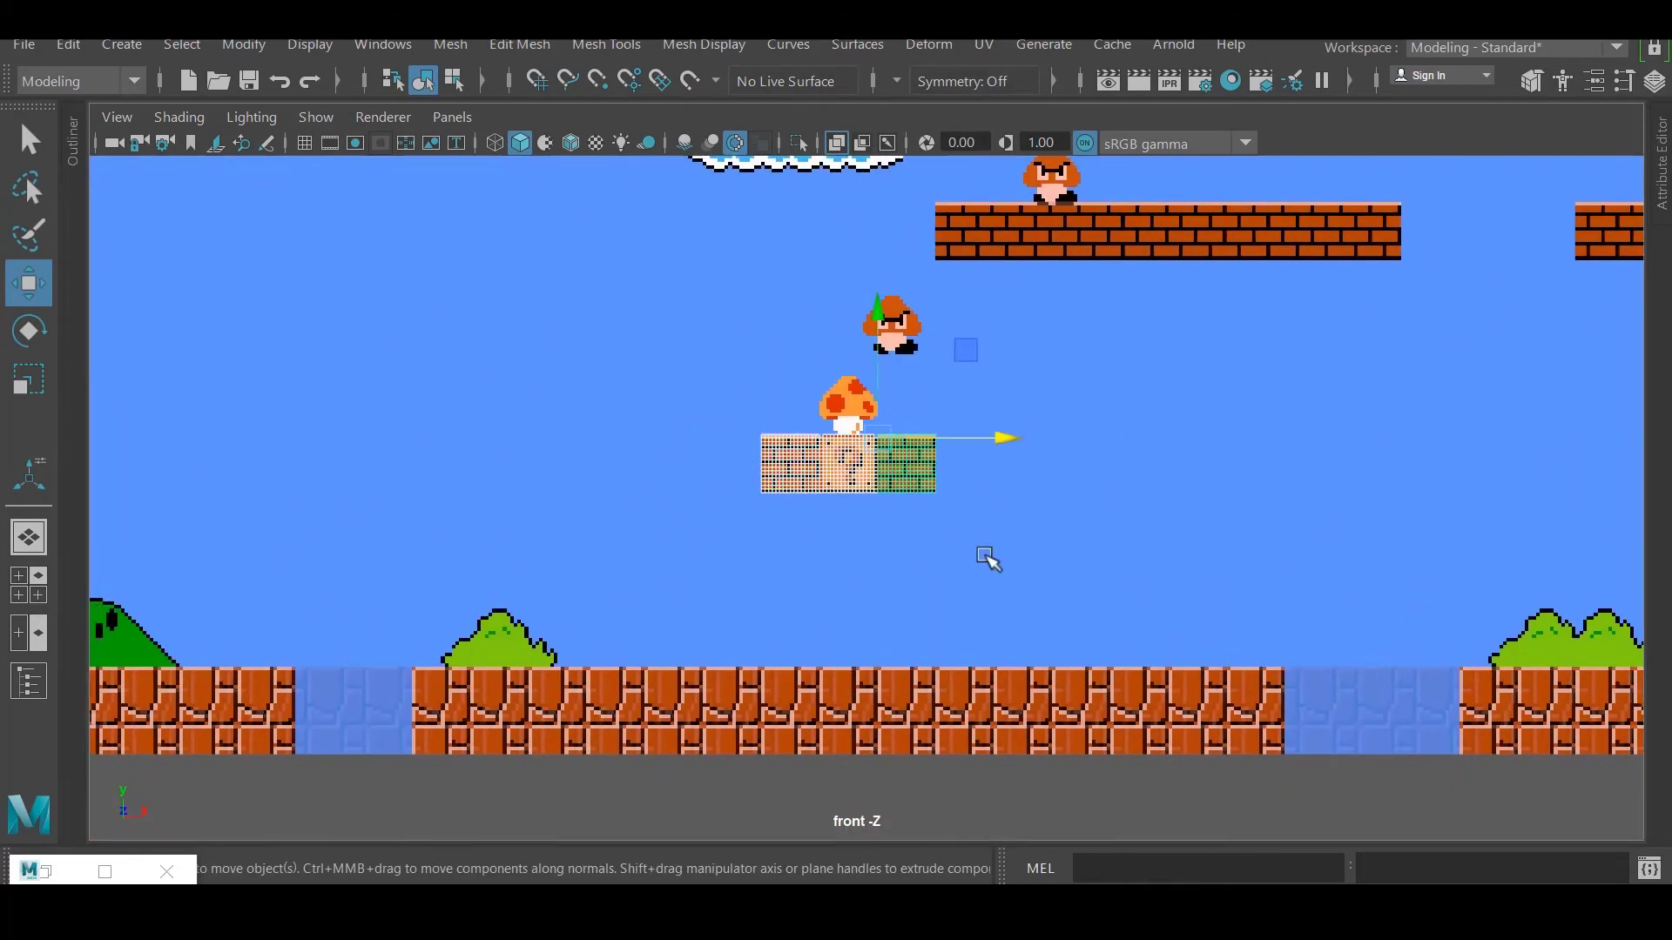
{"action": "left_click_drag", "start_coordinate": [989, 459], "coordinate": [954, 427]}
{"action": "scroll", "coordinate": [953, 426], "scroll_direction": "up", "scroll_amount": 3}
{"action": "left_click_drag", "start_coordinate": [996, 496], "coordinate": [941, 485]}
{"action": "left_click", "coordinate": [915, 625]}
{"action": "scroll", "coordinate": [788, 588], "scroll_direction": "up", "scroll_amount": 1}
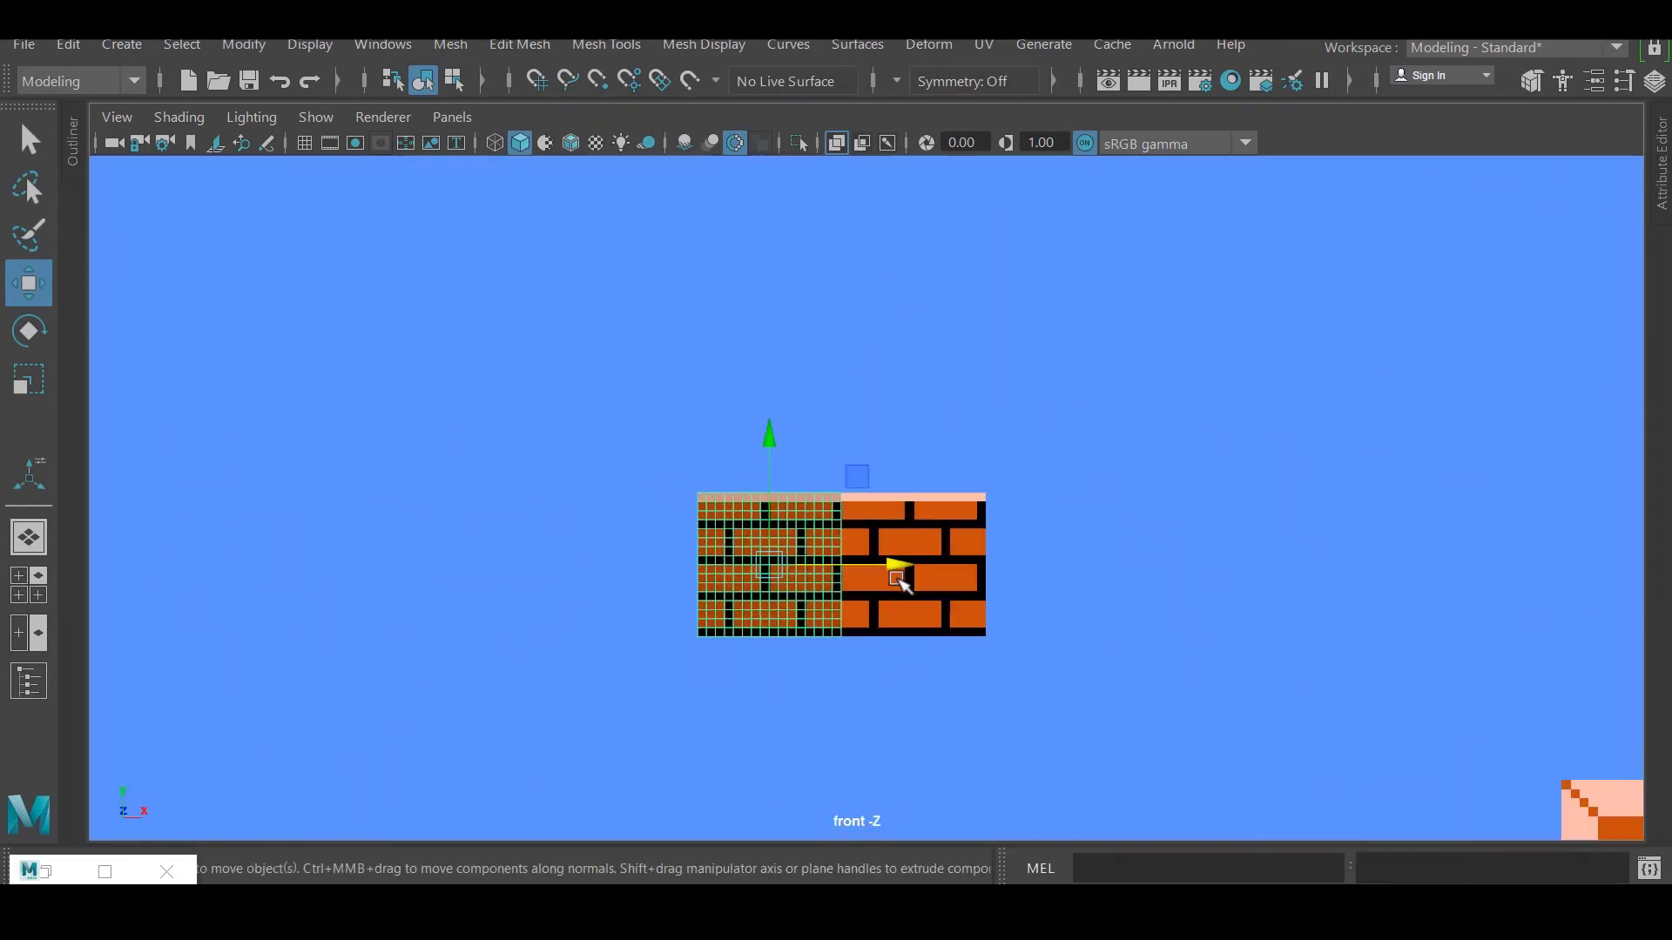
Duplicate that brick and snap the copy onto the second brick of the lower two-brick group.
{"action": "left_click_drag", "start_coordinate": [896, 571], "coordinate": [1235, 570]}
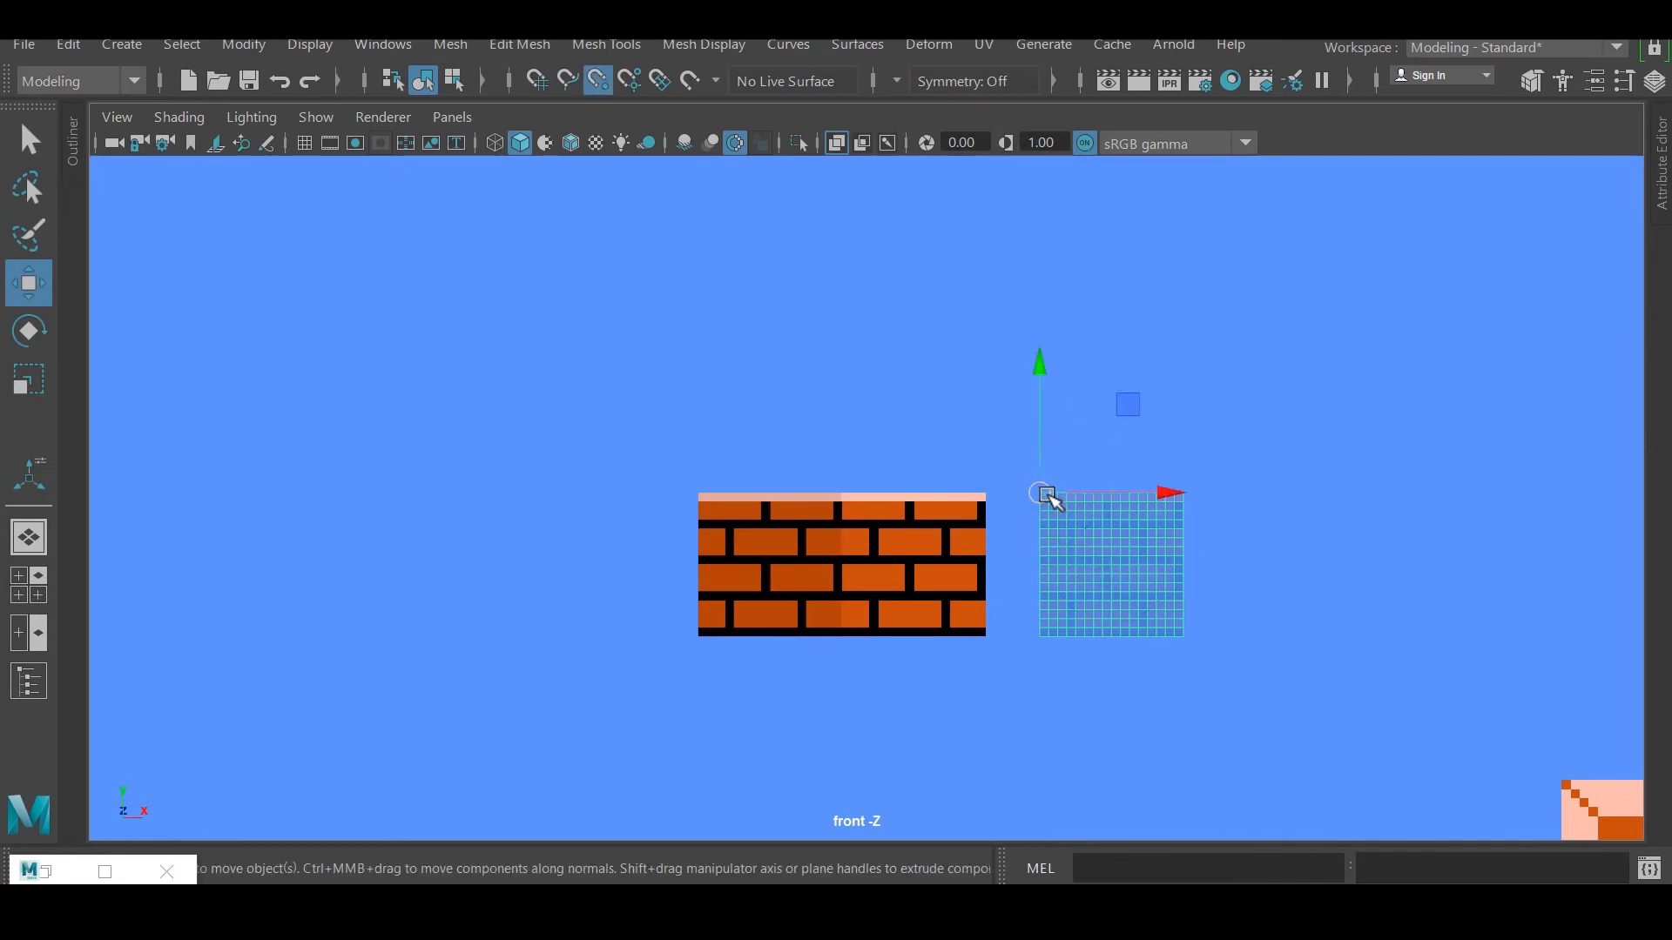
{"action": "left_click_drag", "start_coordinate": [1047, 494], "coordinate": [848, 495]}
{"action": "left_click", "coordinate": [794, 458]}
Duplicate both bricks up to the brick-and-question row above and place the copies on the row's end bricks.
{"action": "scroll", "coordinate": [904, 581], "scroll_direction": "down", "scroll_amount": 3}
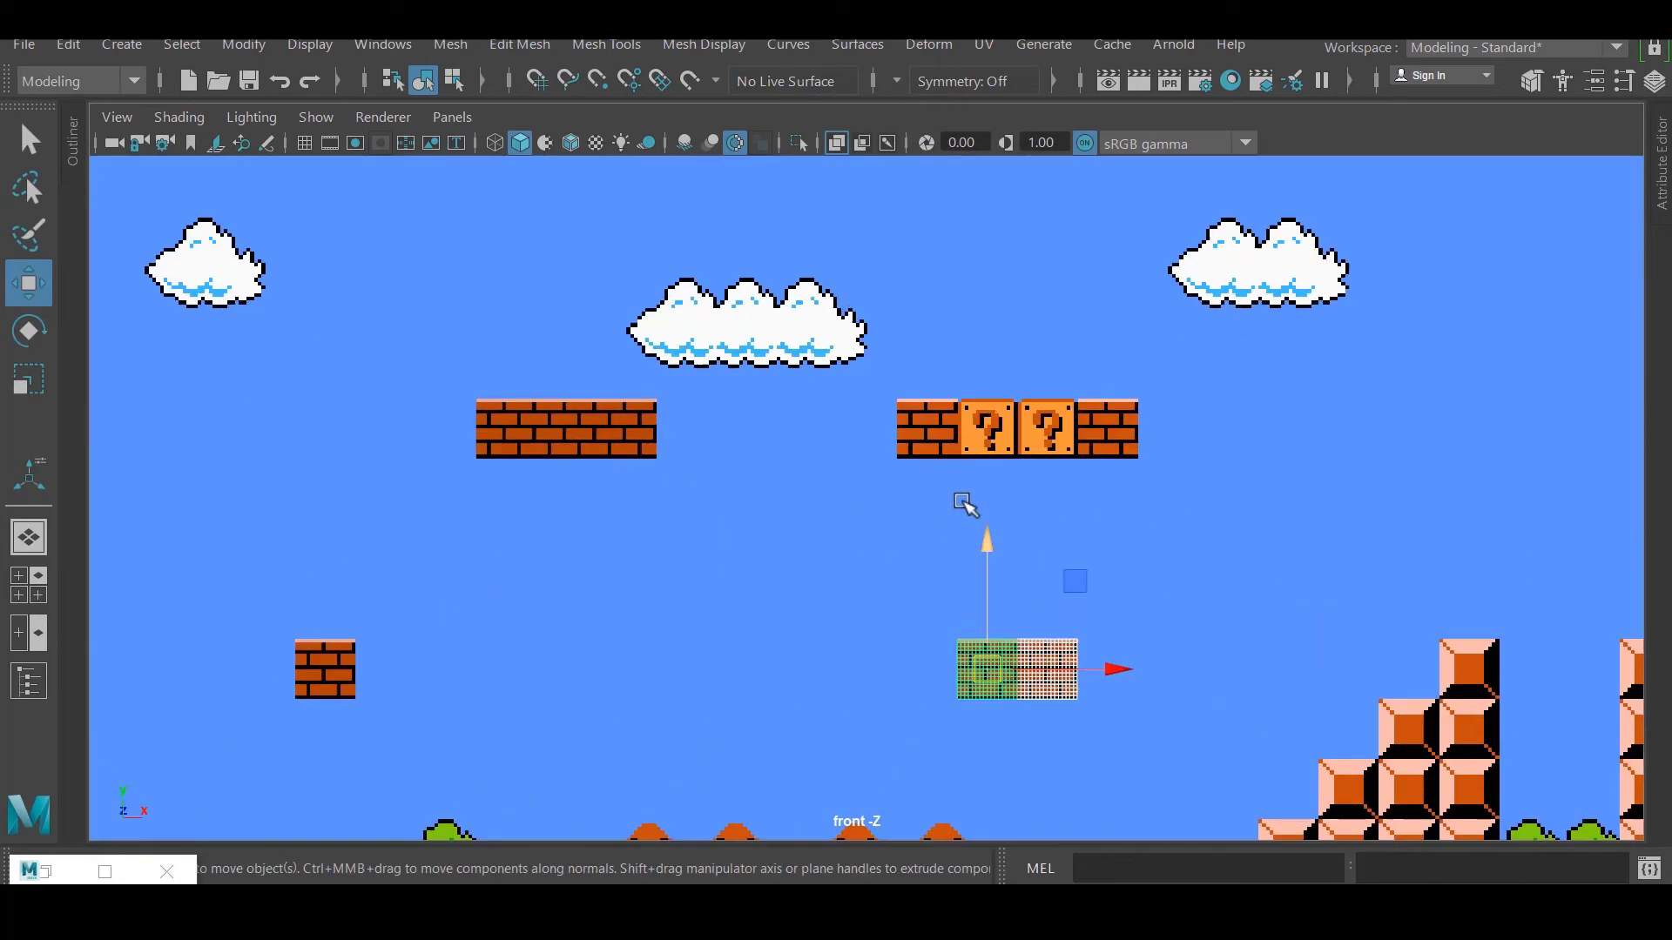
{"action": "scroll", "coordinate": [963, 456], "scroll_direction": "up", "scroll_amount": 1}
{"action": "left_click_drag", "start_coordinate": [963, 504], "coordinate": [1064, 579]}
{"action": "scroll", "coordinate": [963, 455], "scroll_direction": "up", "scroll_amount": 1}
{"action": "scroll", "coordinate": [975, 306], "scroll_direction": "up", "scroll_amount": 2}
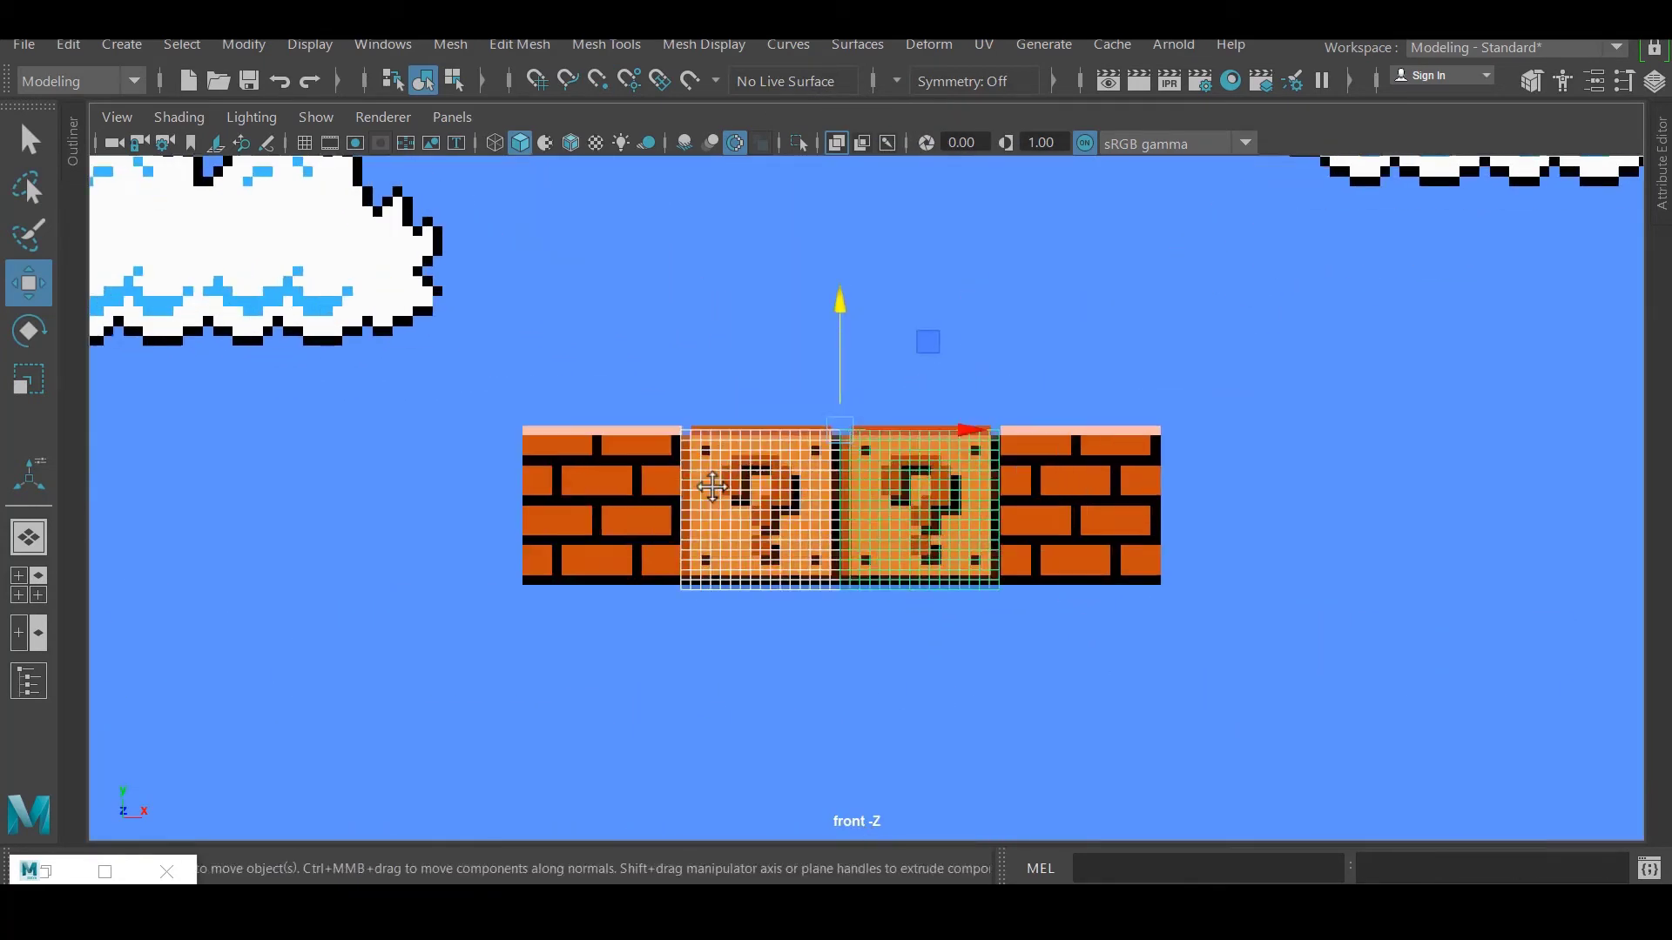
{"action": "left_click", "coordinate": [850, 515]}
{"action": "left_click_drag", "start_coordinate": [851, 515], "coordinate": [1176, 392]}
Duplicate the question block under the mushroom and move the copy to the upper row with two question blocks.
{"action": "scroll", "coordinate": [534, 410], "scroll_direction": "down", "scroll_amount": 5}
{"action": "middle_click_drag", "start_coordinate": [534, 410], "coordinate": [741, 485], "text": "alt"}
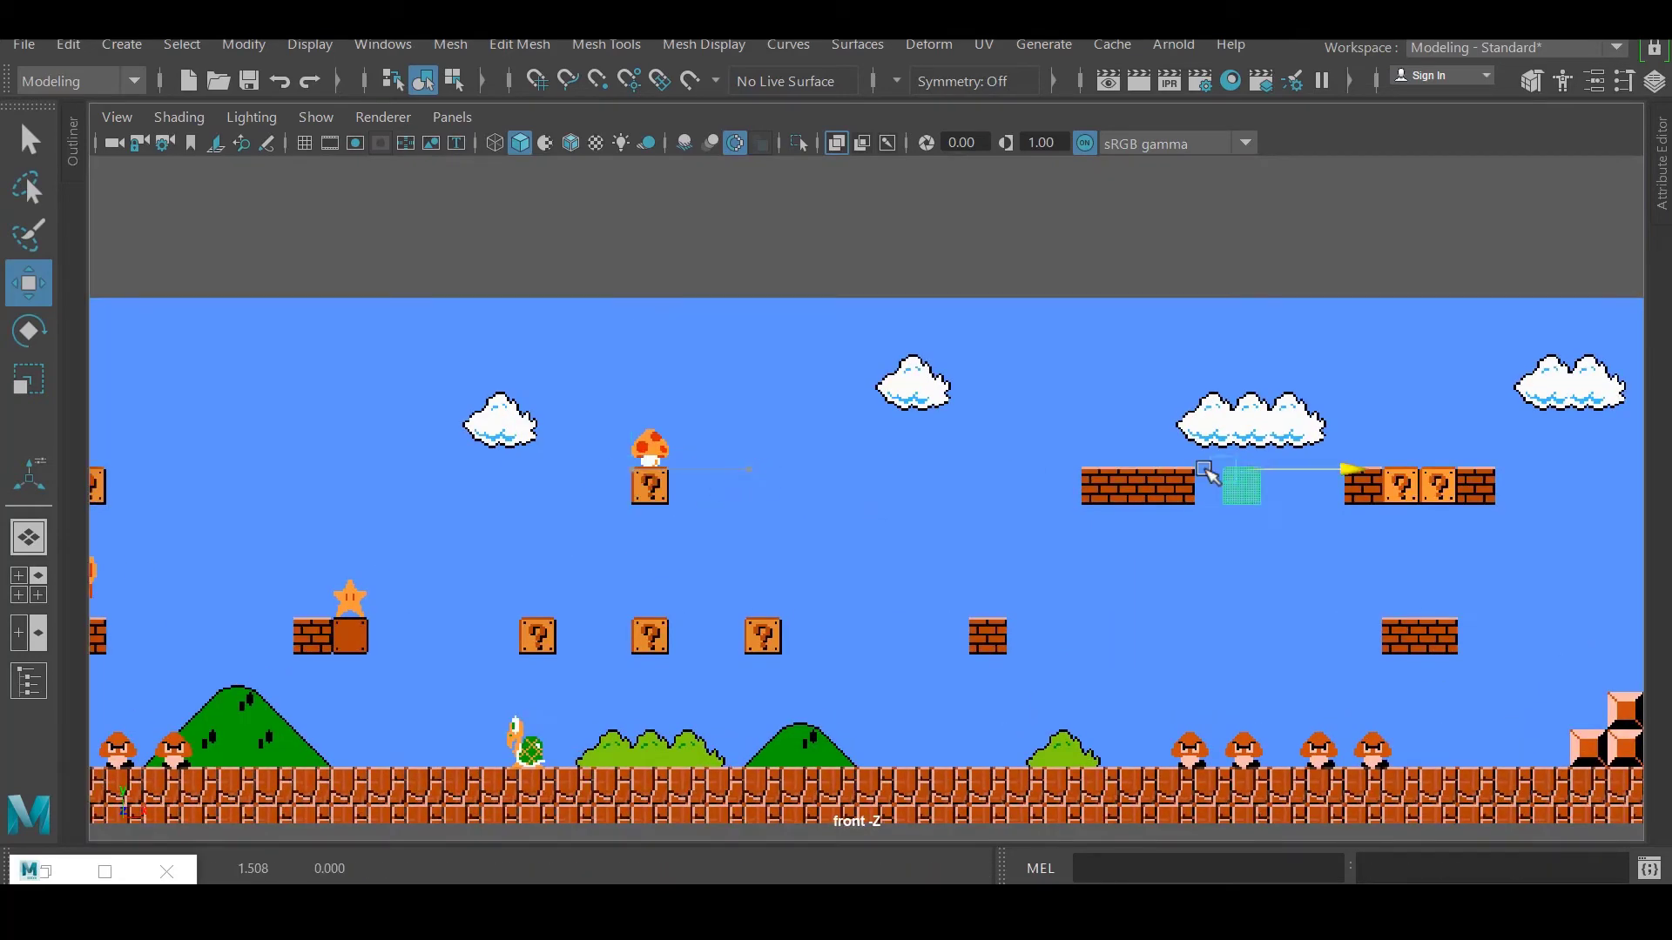
{"action": "scroll", "coordinate": [1209, 474], "scroll_direction": "up", "scroll_amount": 2}
{"action": "middle_click_drag", "start_coordinate": [1208, 475], "coordinate": [485, 424], "text": "alt"}
{"action": "left_click_drag", "start_coordinate": [612, 424], "coordinate": [871, 418]}
{"action": "scroll", "coordinate": [873, 513], "scroll_direction": "up", "scroll_amount": 6}
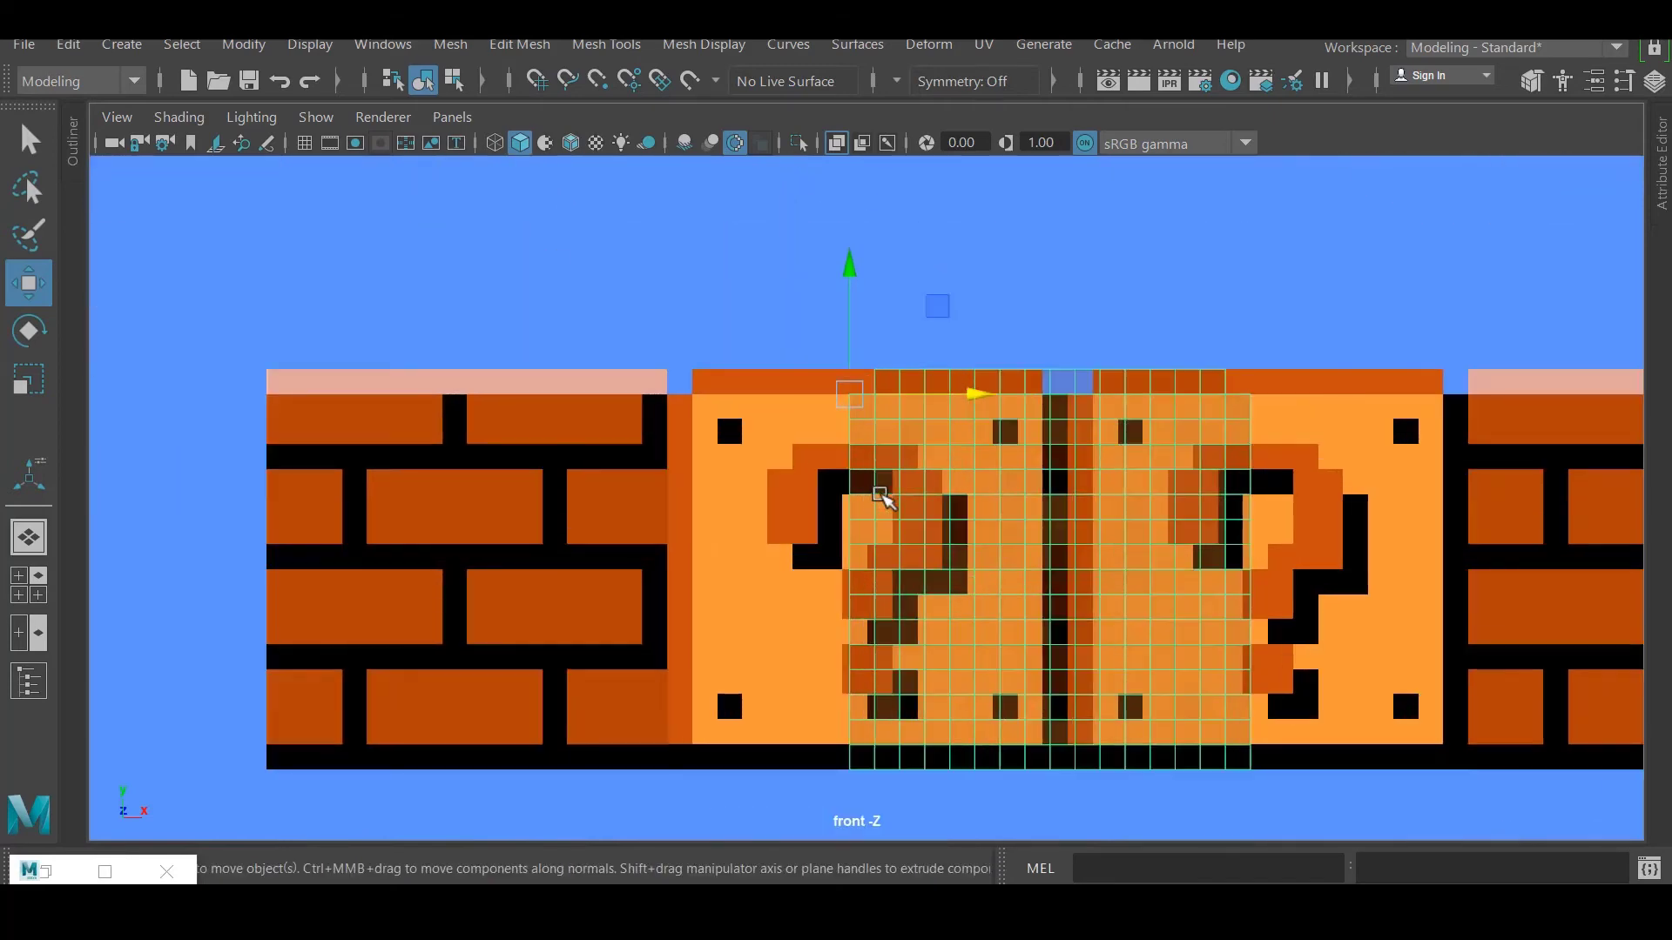
Align the copy with the row's first reference question block and duplicate it onto the second one.
{"action": "left_click_drag", "start_coordinate": [967, 392], "coordinate": [779, 391]}
{"action": "left_click_drag", "start_coordinate": [982, 486], "coordinate": [1322, 468]}
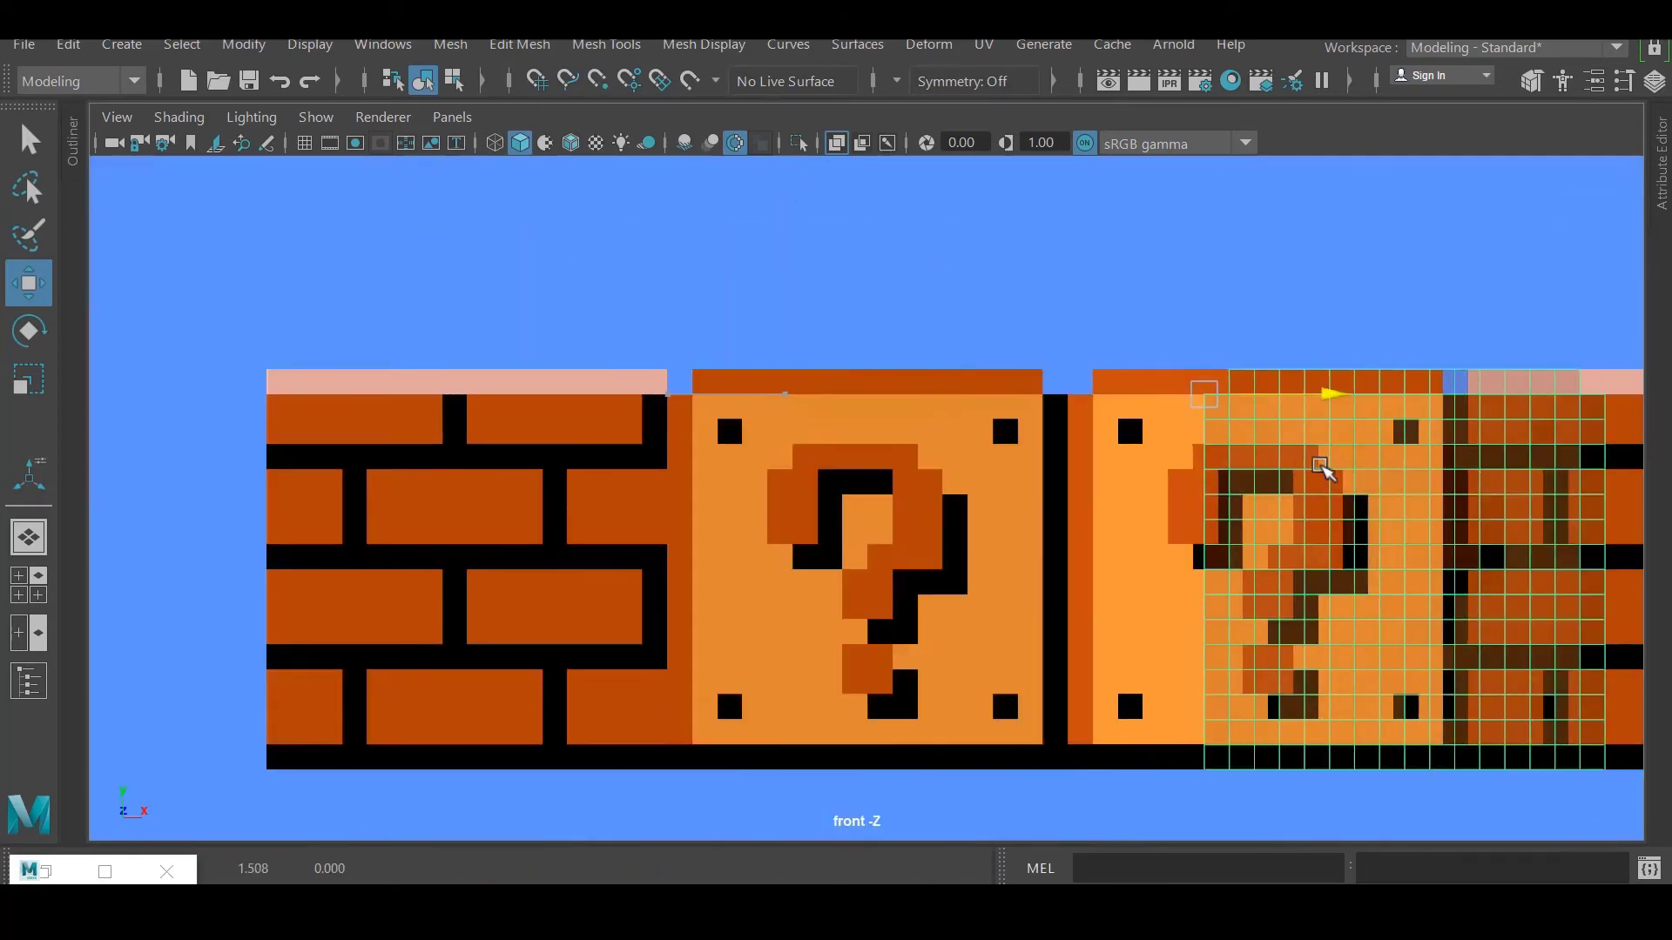
{"action": "left_click_drag", "start_coordinate": [1329, 398], "coordinate": [1585, 396]}
{"action": "middle_click_drag", "start_coordinate": [1584, 396], "coordinate": [1243, 384], "text": "alt"}
{"action": "scroll", "coordinate": [1243, 374], "scroll_direction": "down", "scroll_amount": 8}
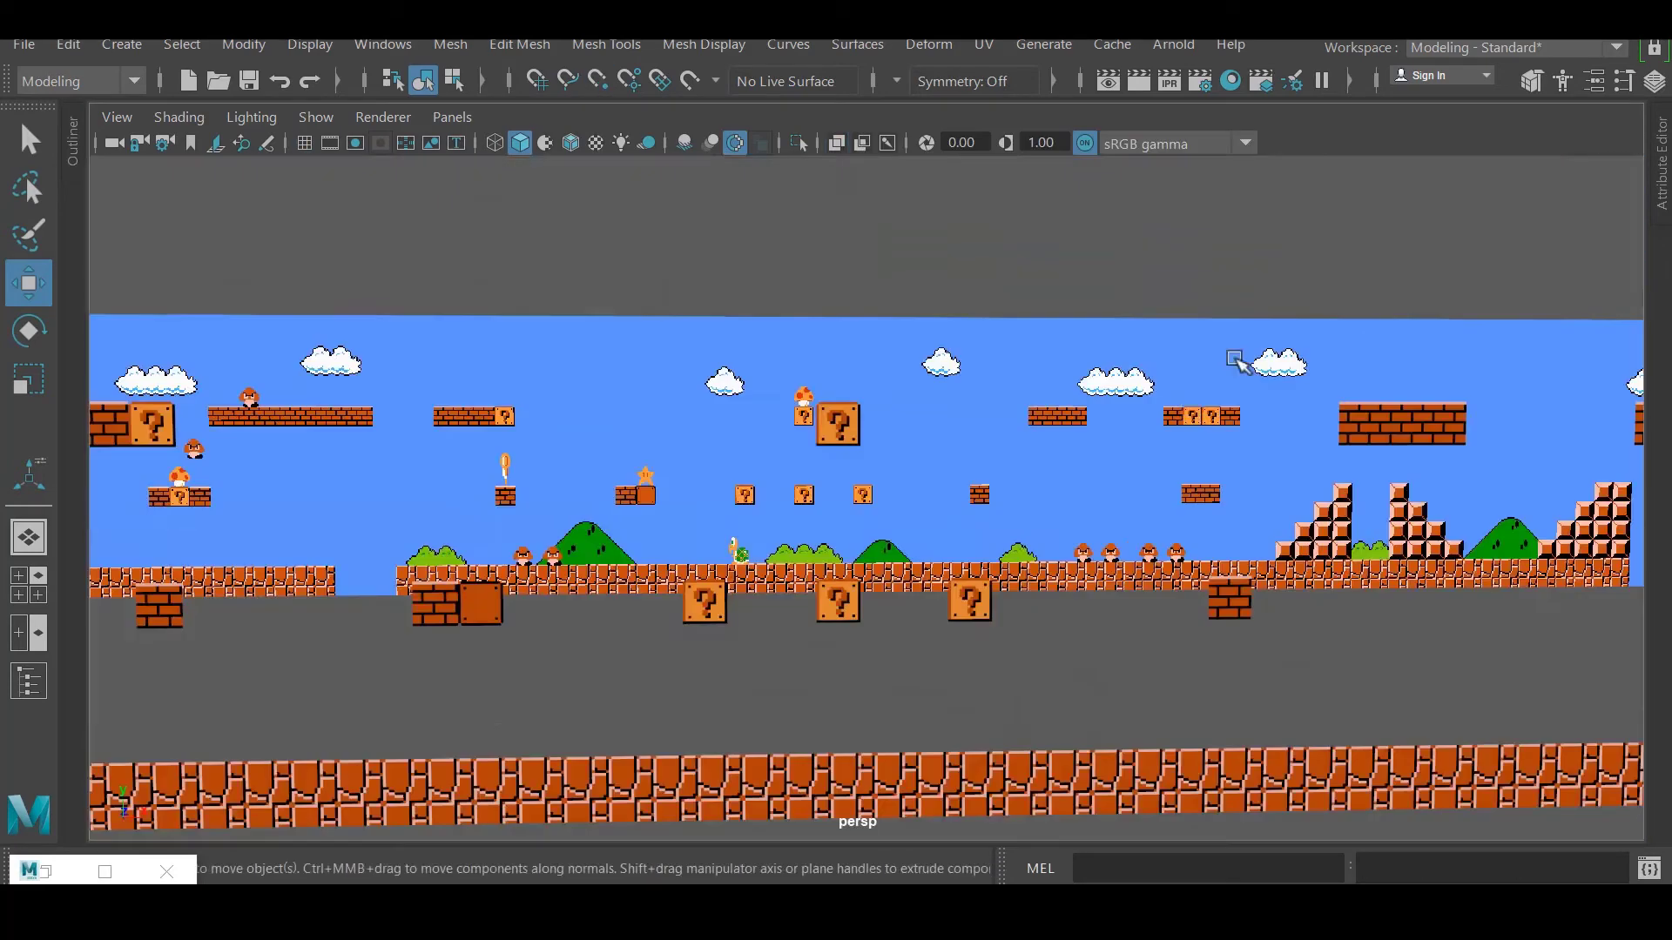
Duplicate brick and question blocks and move the copies towards the brick-and-question group between the two short pipes.
{"action": "left_click_drag", "start_coordinate": [1242, 374], "coordinate": [535, 492], "text": "alt"}
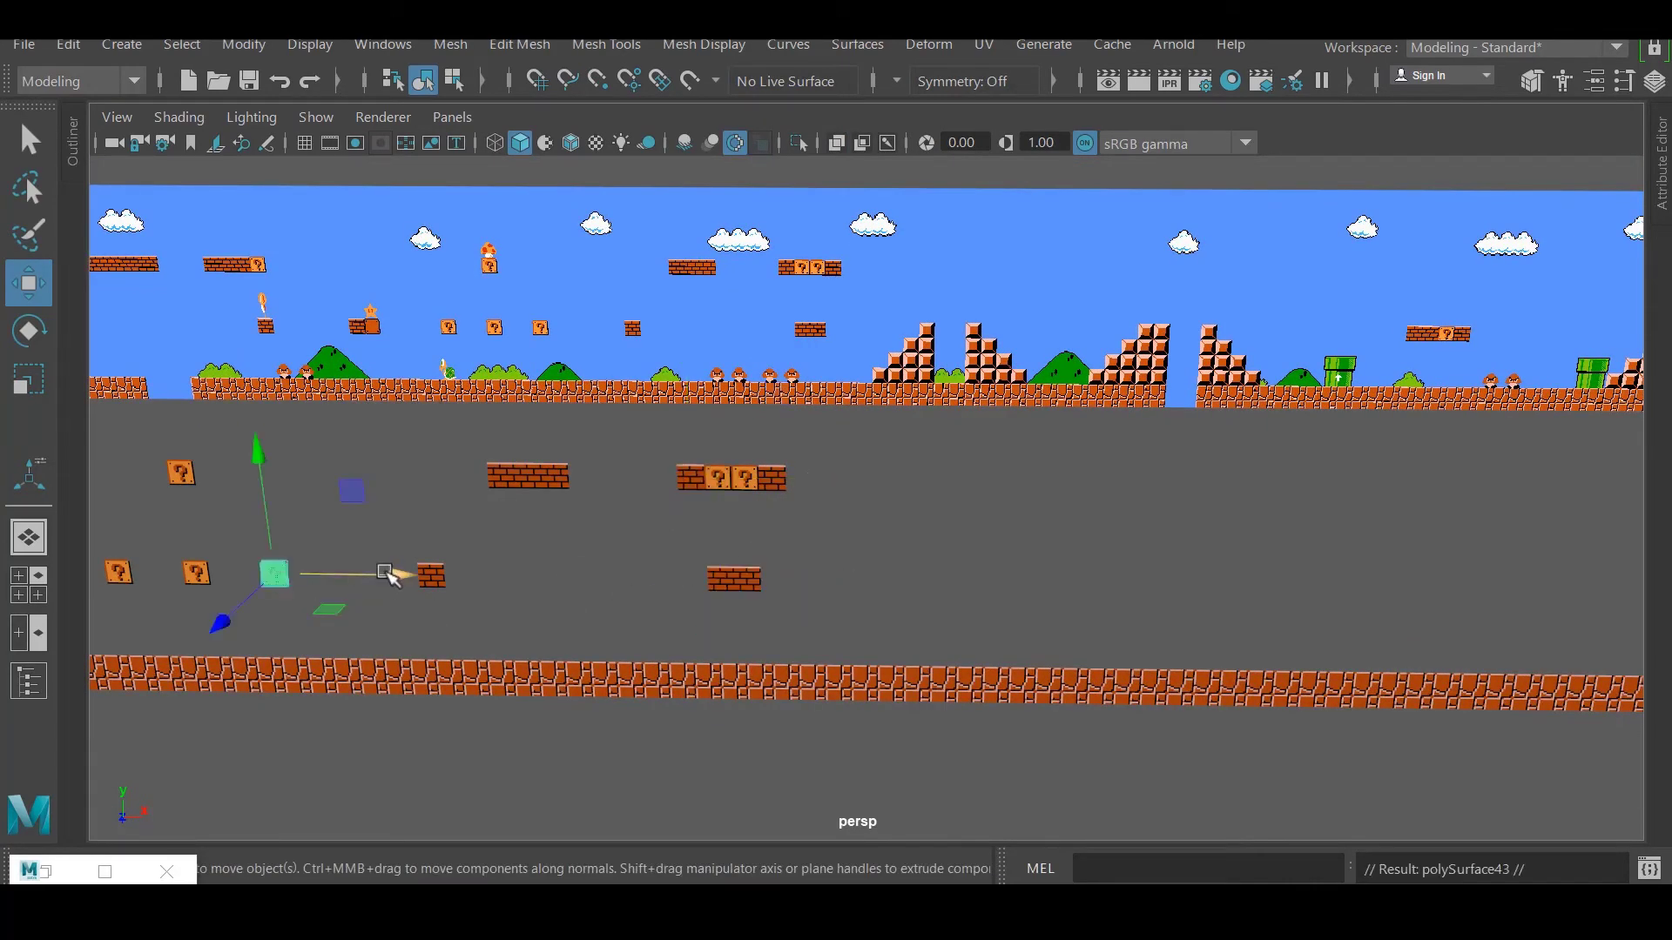
{"action": "left_click_drag", "start_coordinate": [845, 588], "coordinate": [713, 697]}
{"action": "scroll", "coordinate": [714, 697], "scroll_direction": "down", "scroll_amount": 6}
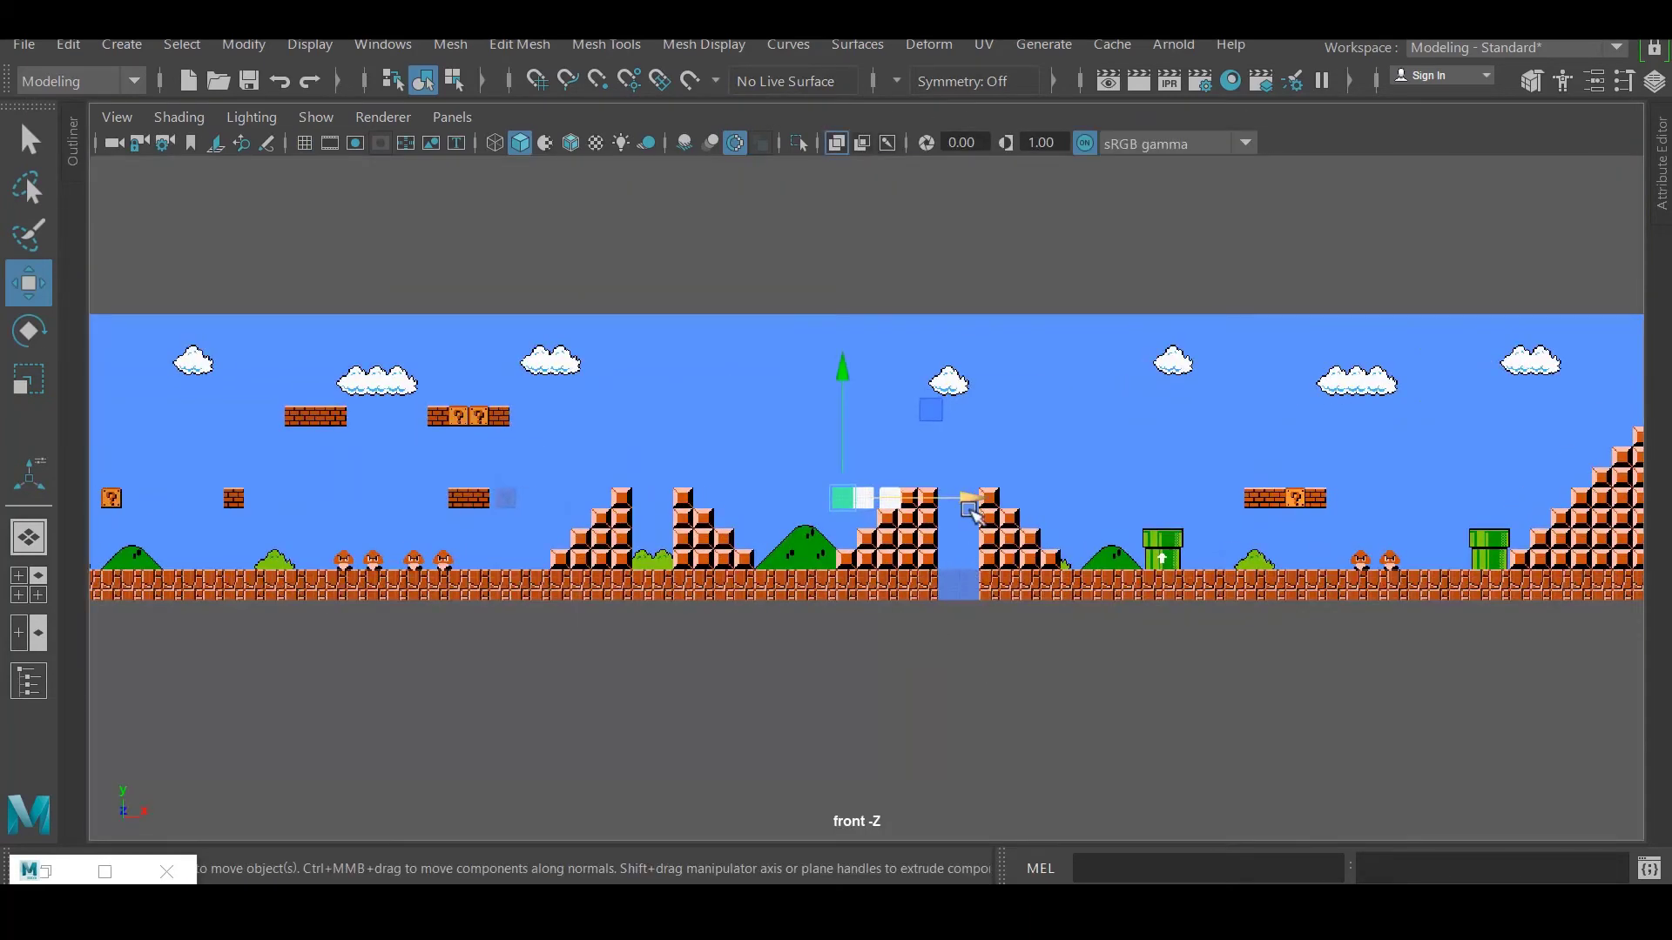
{"action": "scroll", "coordinate": [926, 485], "scroll_direction": "up", "scroll_amount": 8}
{"action": "scroll", "coordinate": [879, 500], "scroll_direction": "up", "scroll_amount": 2}
Align the copied bricks and question block with the reference group between the short pipes.
{"action": "left_click_drag", "start_coordinate": [879, 500], "coordinate": [1167, 596]}
{"action": "scroll", "coordinate": [852, 550], "scroll_direction": "up", "scroll_amount": 2}
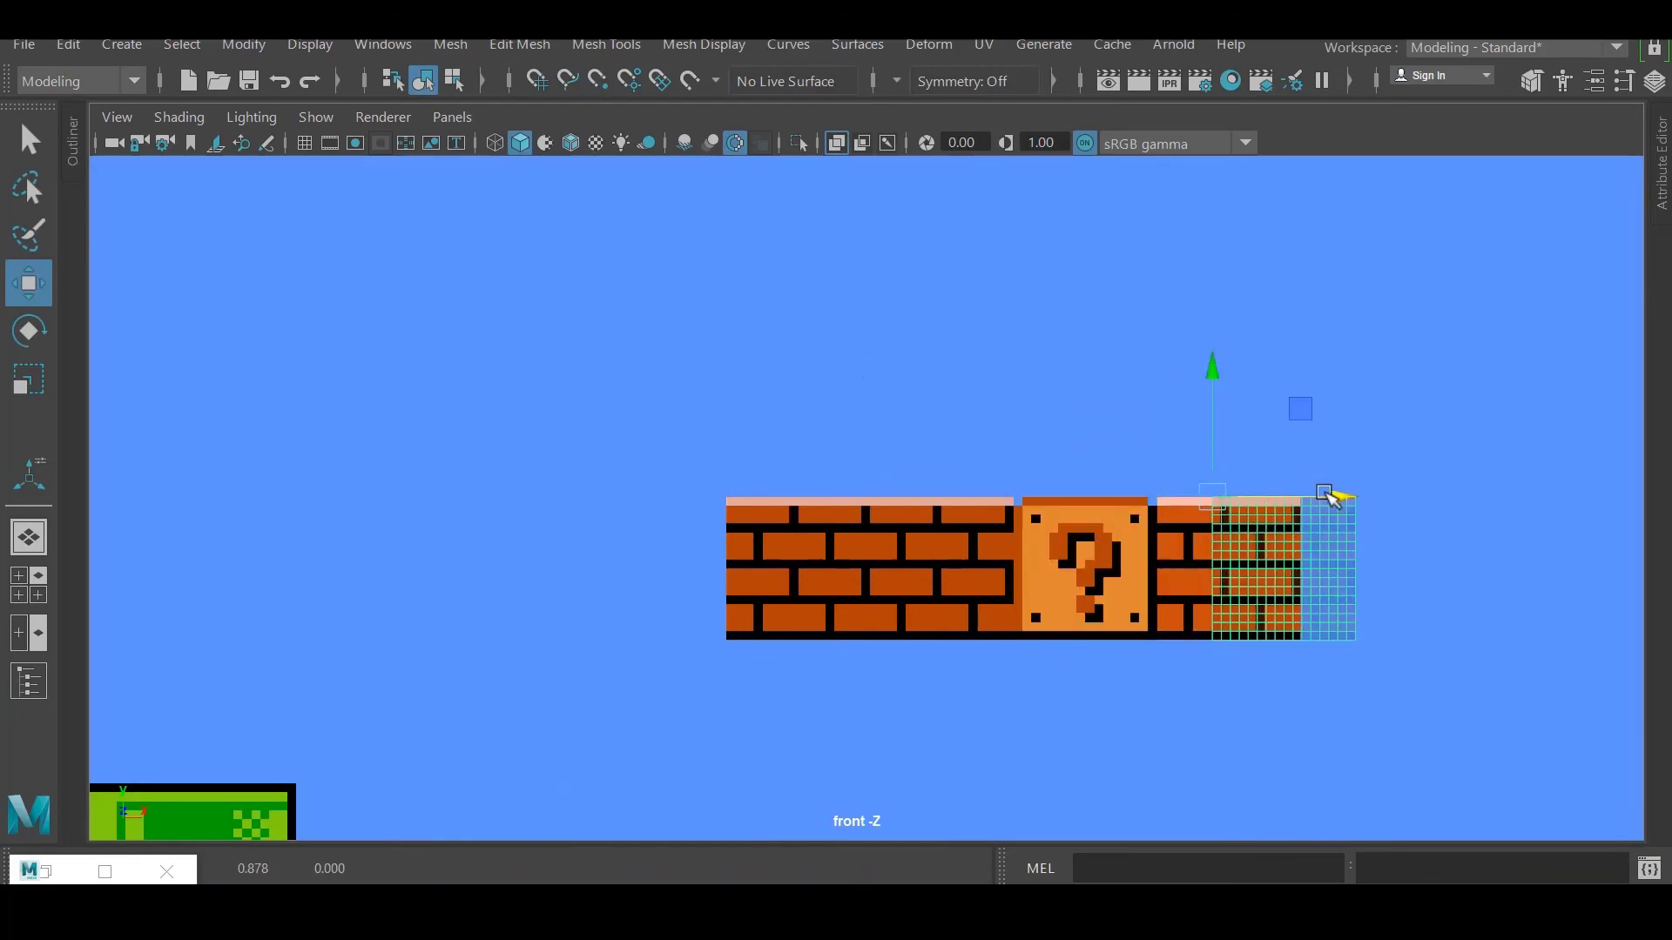
{"action": "key", "text": "space"}
{"action": "left_click_drag", "start_coordinate": [1330, 496], "coordinate": [925, 566]}
{"action": "scroll", "coordinate": [906, 601], "scroll_direction": "up", "scroll_amount": 3}
{"action": "key", "text": "space"}
Delete the ground tiles covering the pit between the stone staircases and trim the tile faces overhanging its edge.
{"action": "scroll", "coordinate": [766, 540], "scroll_direction": "up", "scroll_amount": 8}
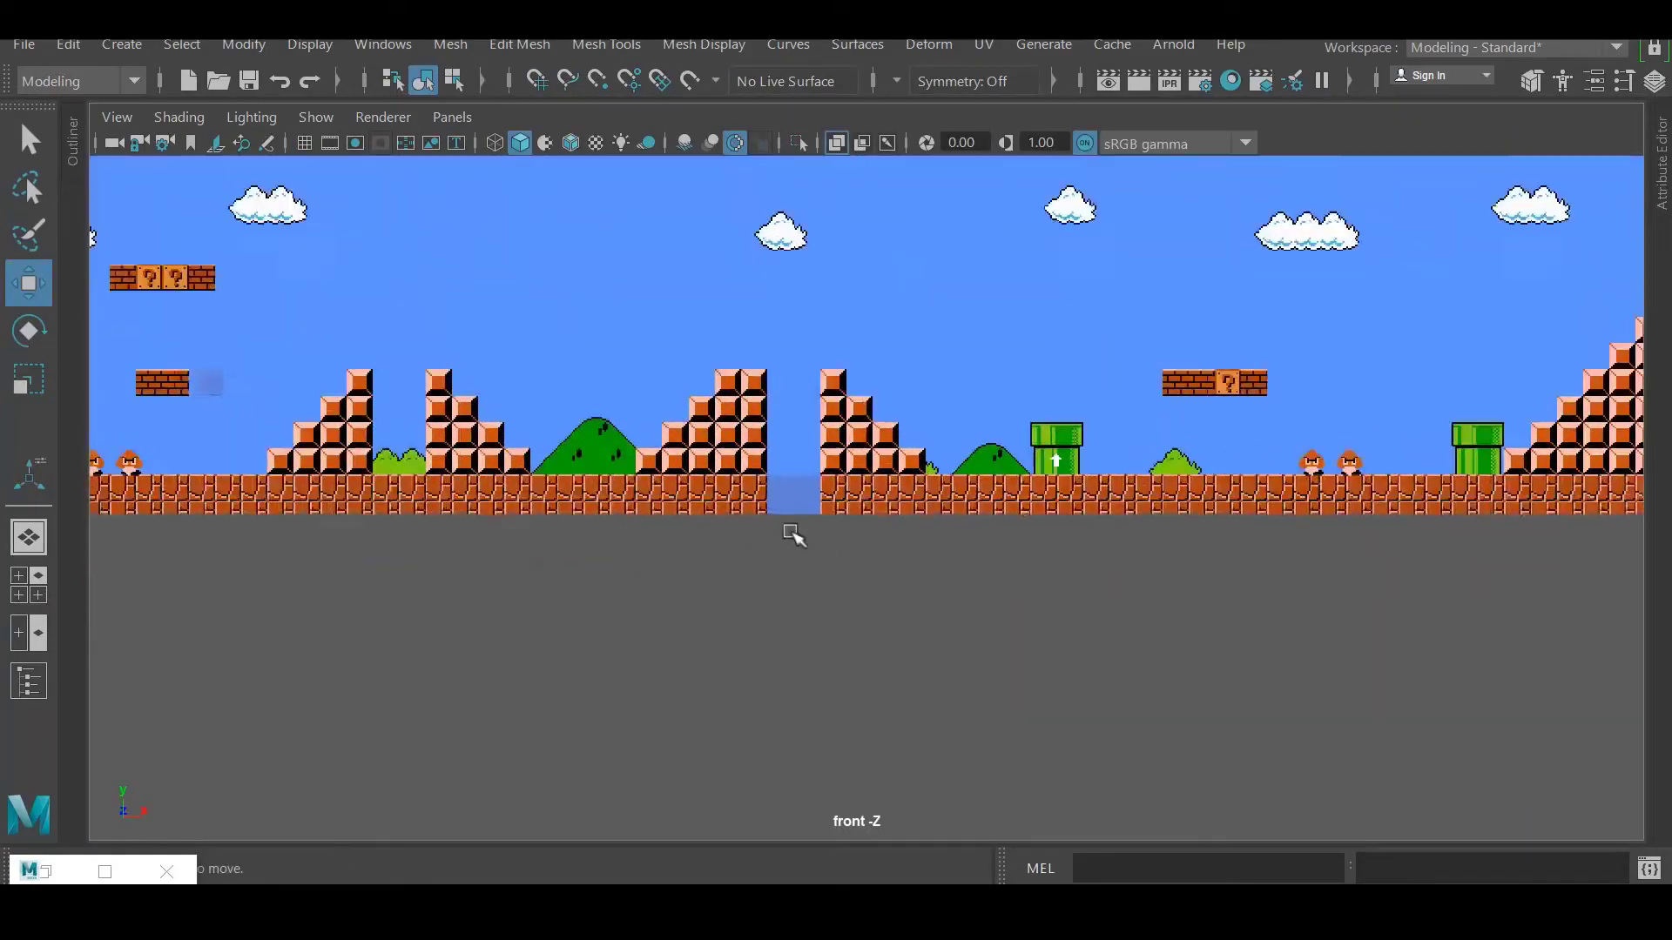
{"action": "left_click", "coordinate": [773, 527]}
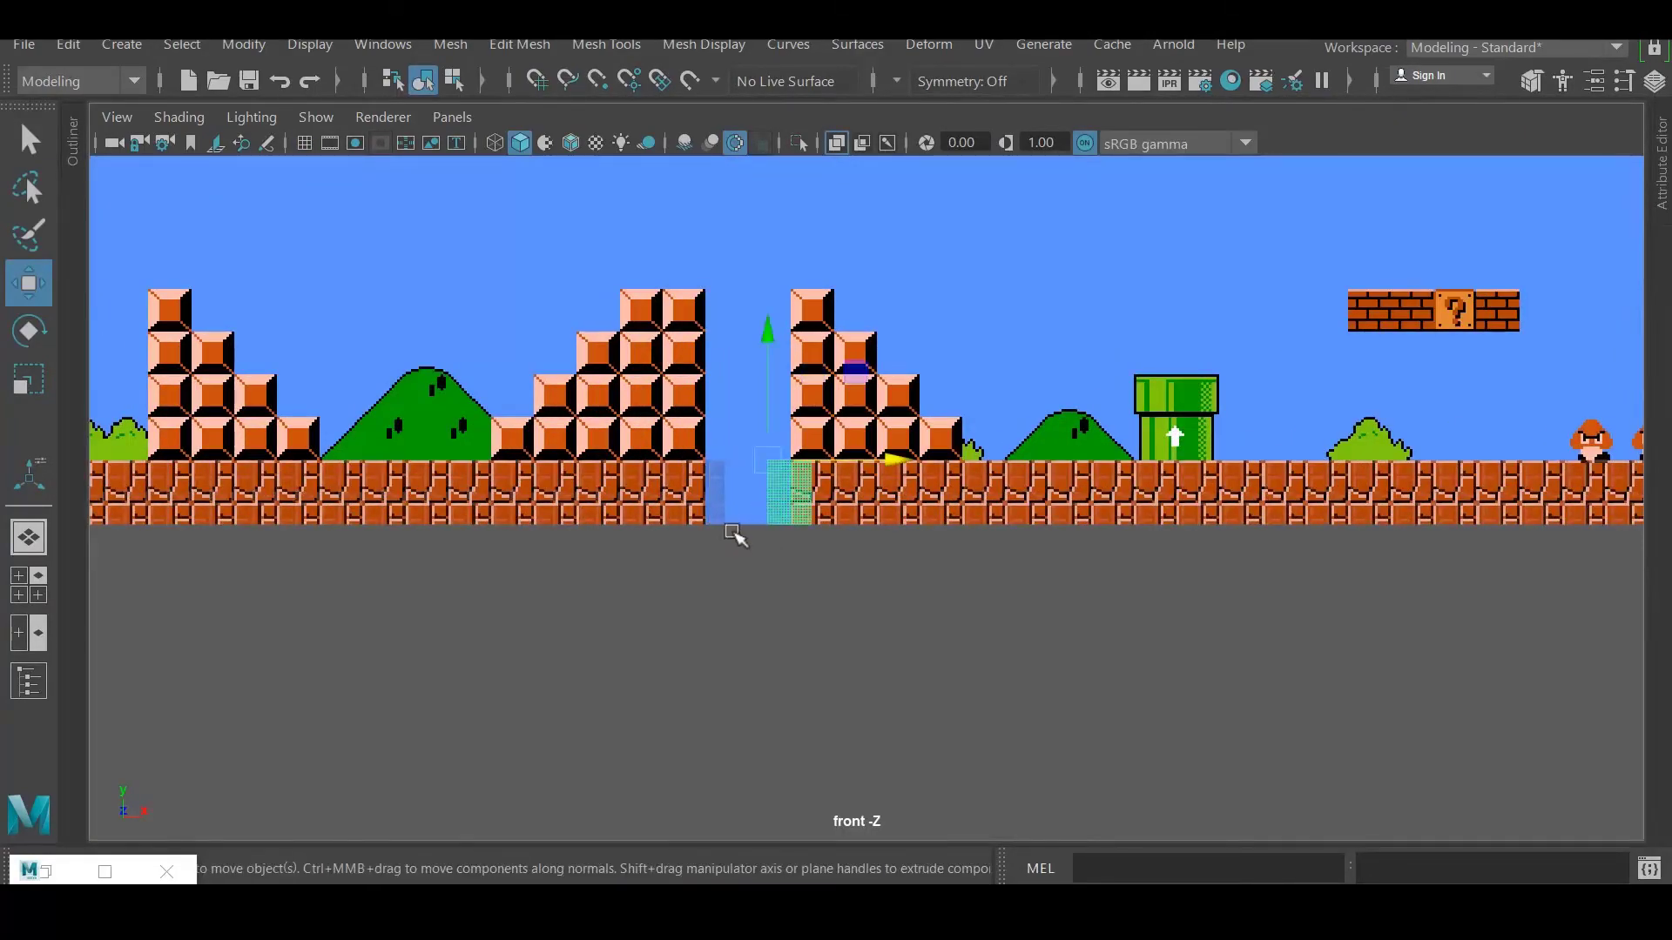
{"action": "scroll", "coordinate": [735, 540], "scroll_direction": "up", "scroll_amount": 5}
{"action": "right_click", "coordinate": [858, 175]}
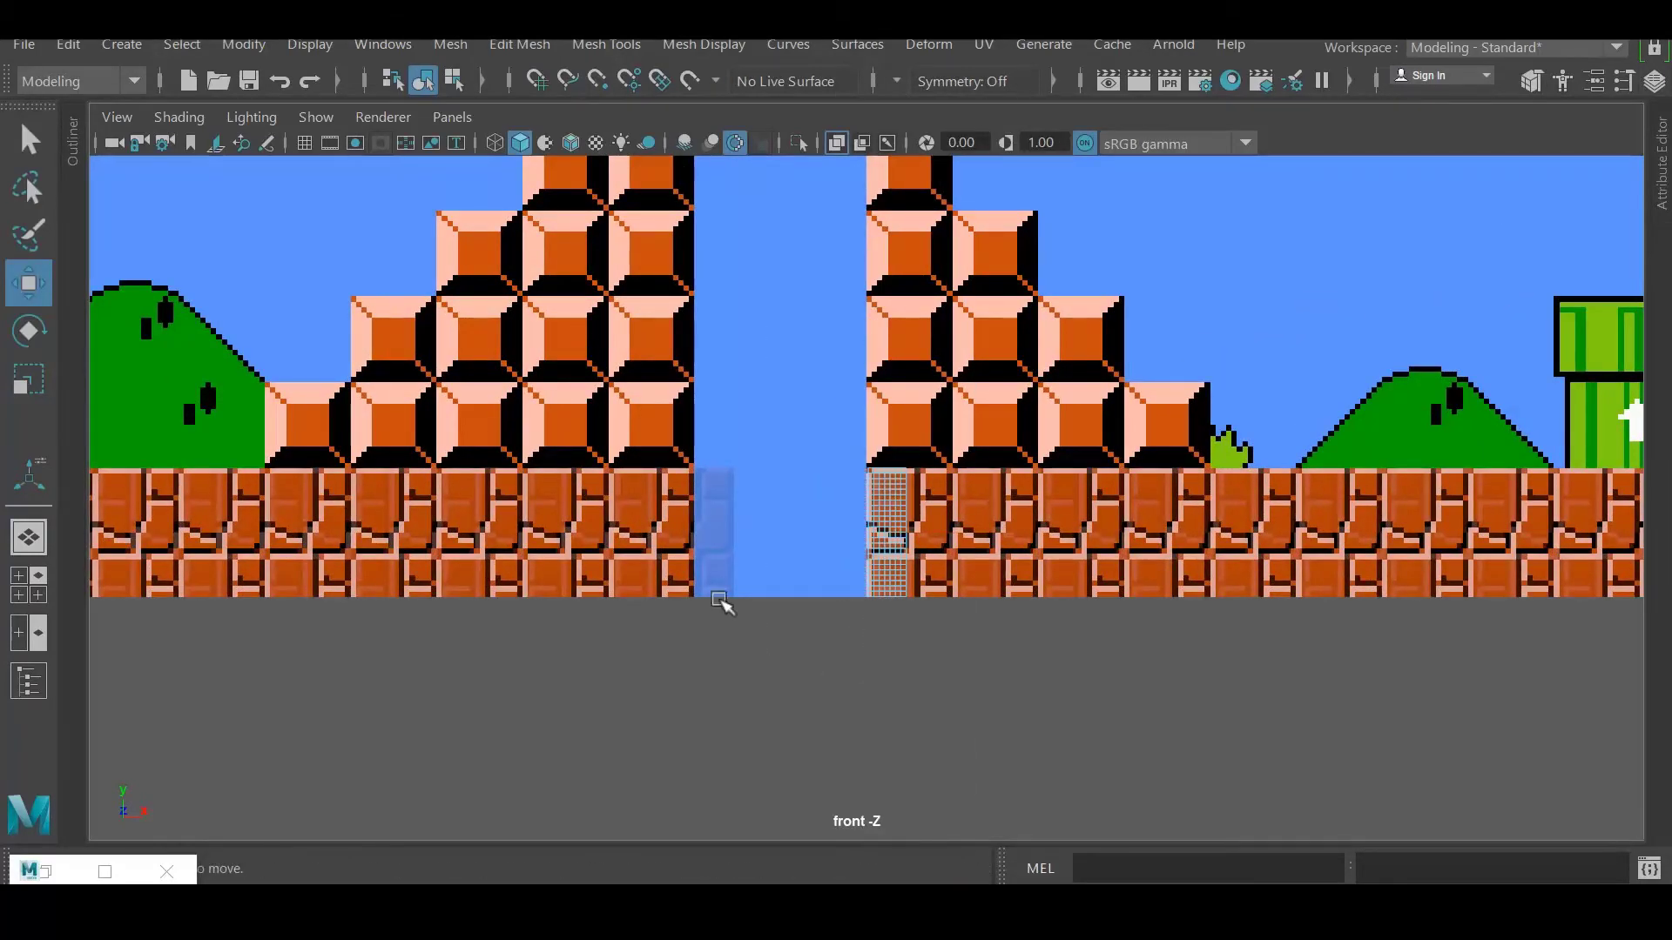
{"action": "middle_click_drag", "start_coordinate": [721, 424], "coordinate": [843, 514], "text": "alt"}
Delete the ground tiles and tile faces overhanging the edges of the two pits in the first half of the level.
{"action": "left_click", "coordinate": [840, 514]}
{"action": "left_click_drag", "start_coordinate": [840, 514], "coordinate": [962, 533]}
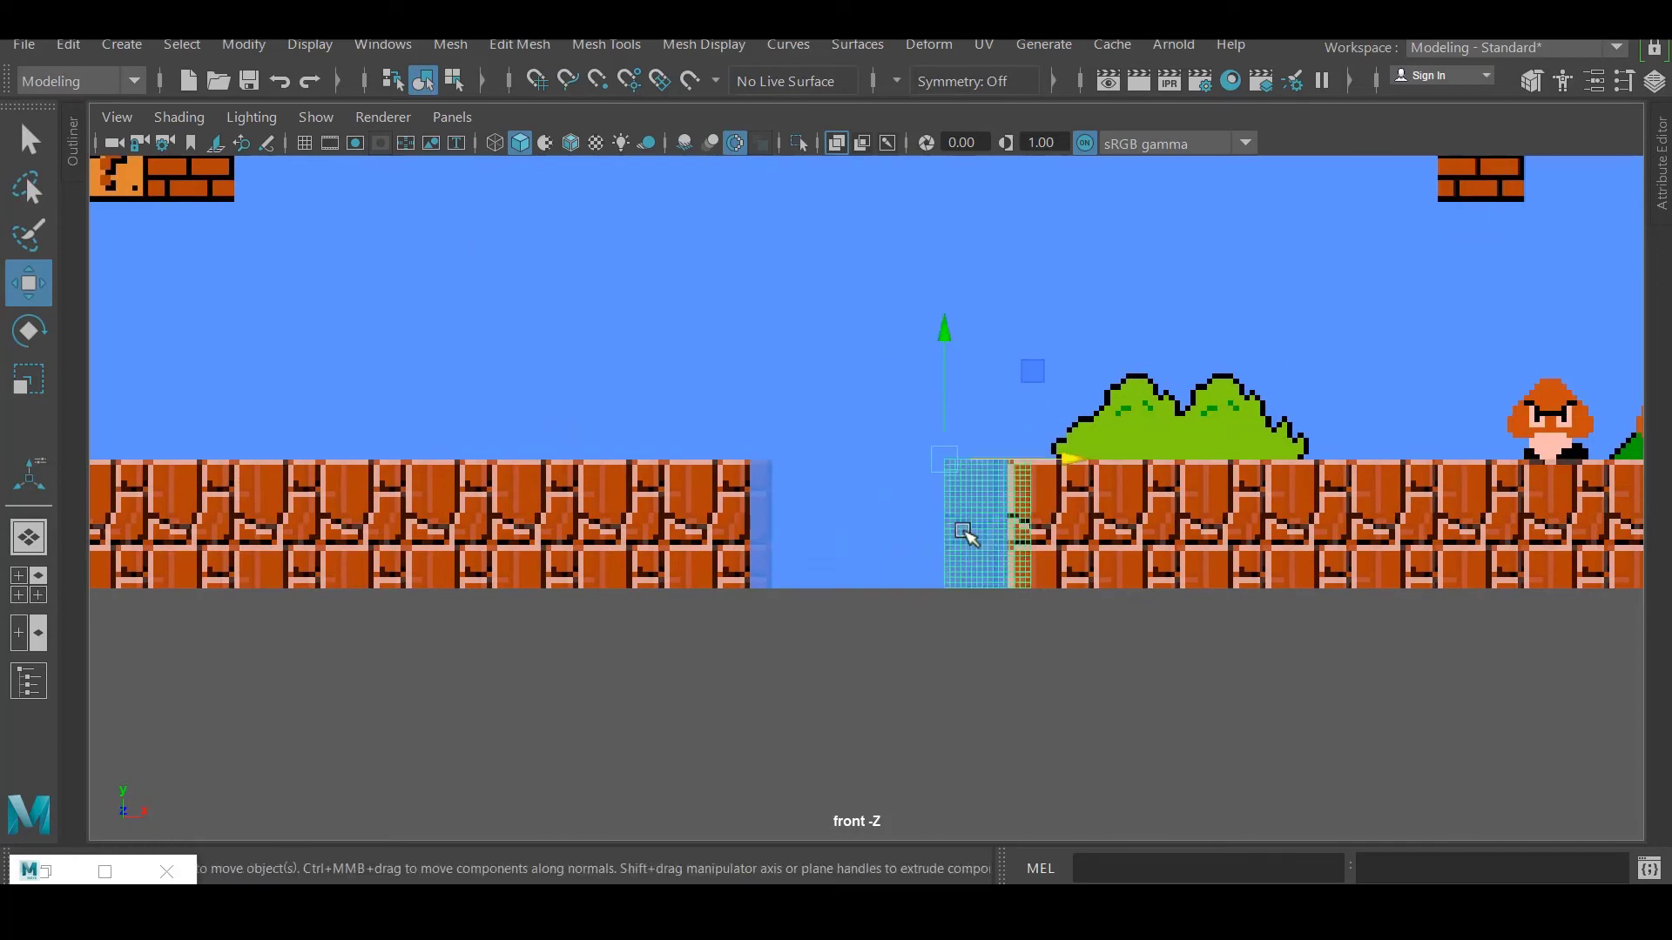
{"action": "left_click_drag", "start_coordinate": [895, 343], "coordinate": [993, 671]}
{"action": "key", "text": "ctrl+z"}
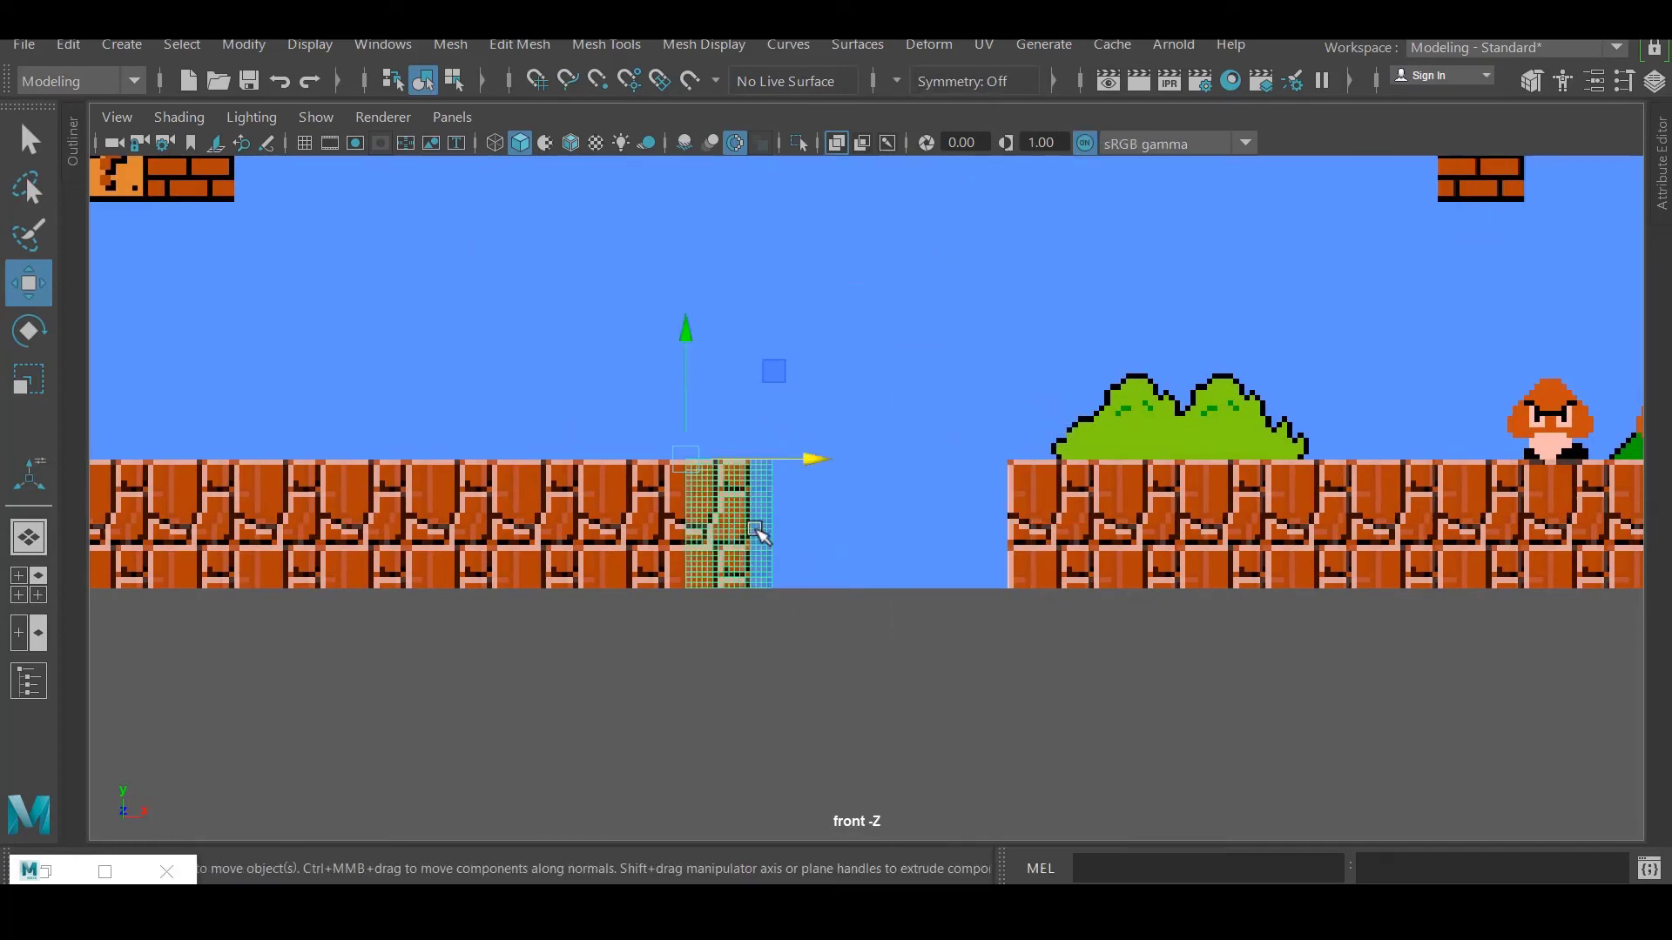
{"action": "left_click_drag", "start_coordinate": [814, 608], "coordinate": [746, 425]}
{"action": "middle_click_drag", "start_coordinate": [827, 213], "coordinate": [836, 557], "text": "alt"}
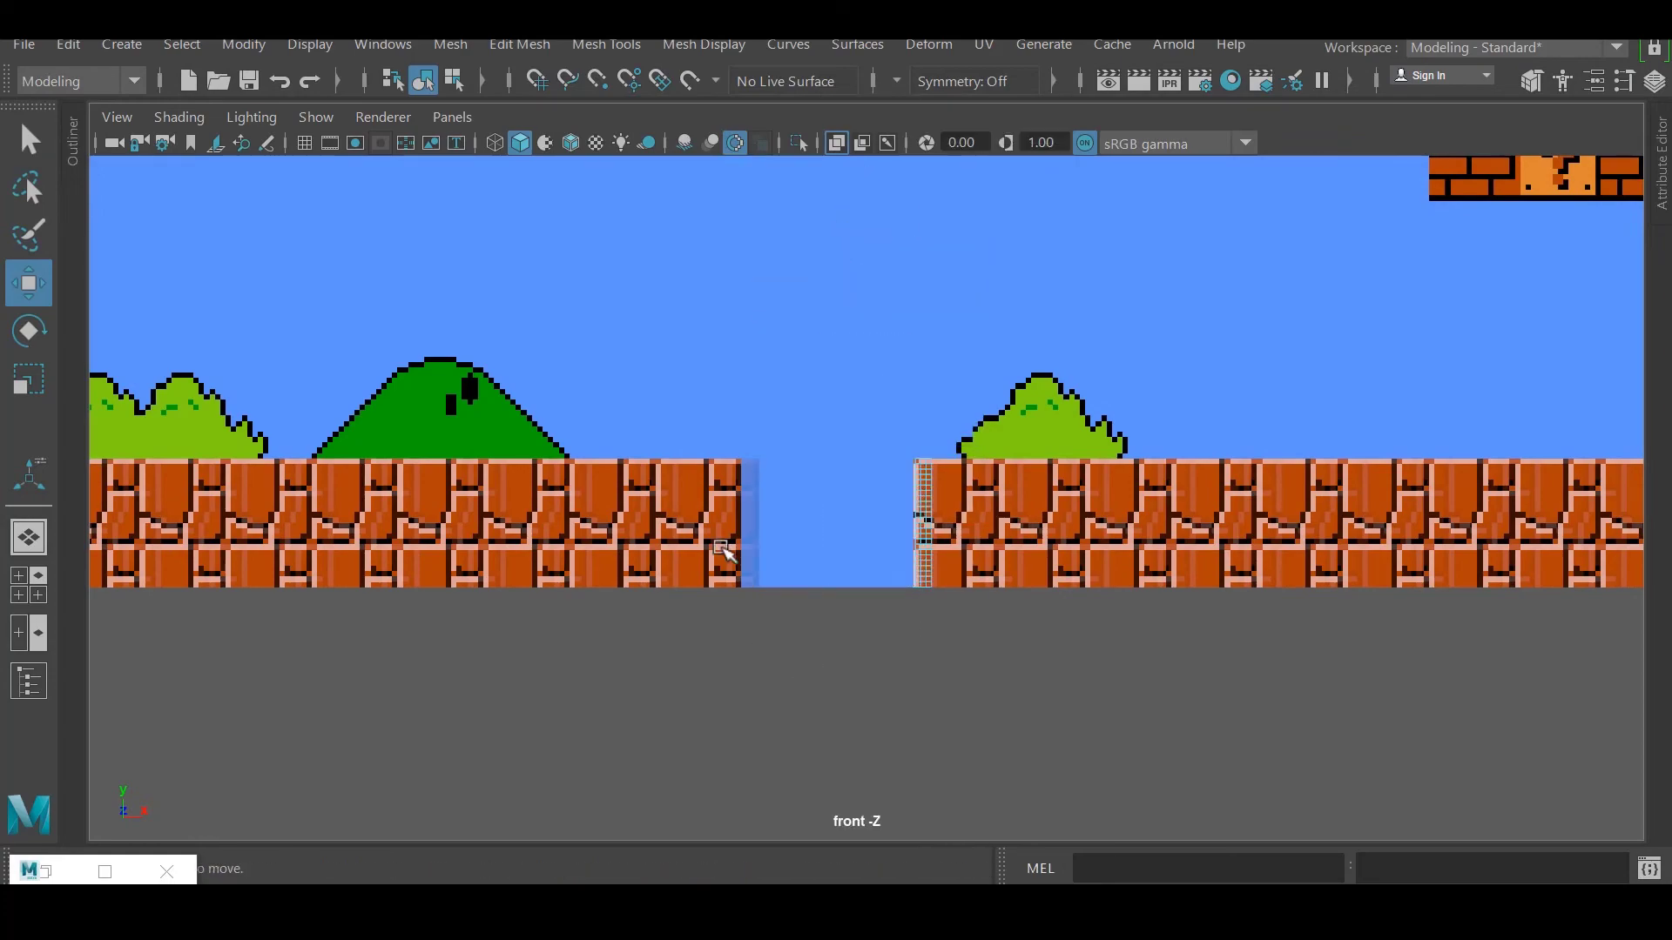
Select all ground tiles along the level and extrude their faces to give the ground depth.
{"action": "scroll", "coordinate": [821, 627], "scroll_direction": "down", "scroll_amount": 5}
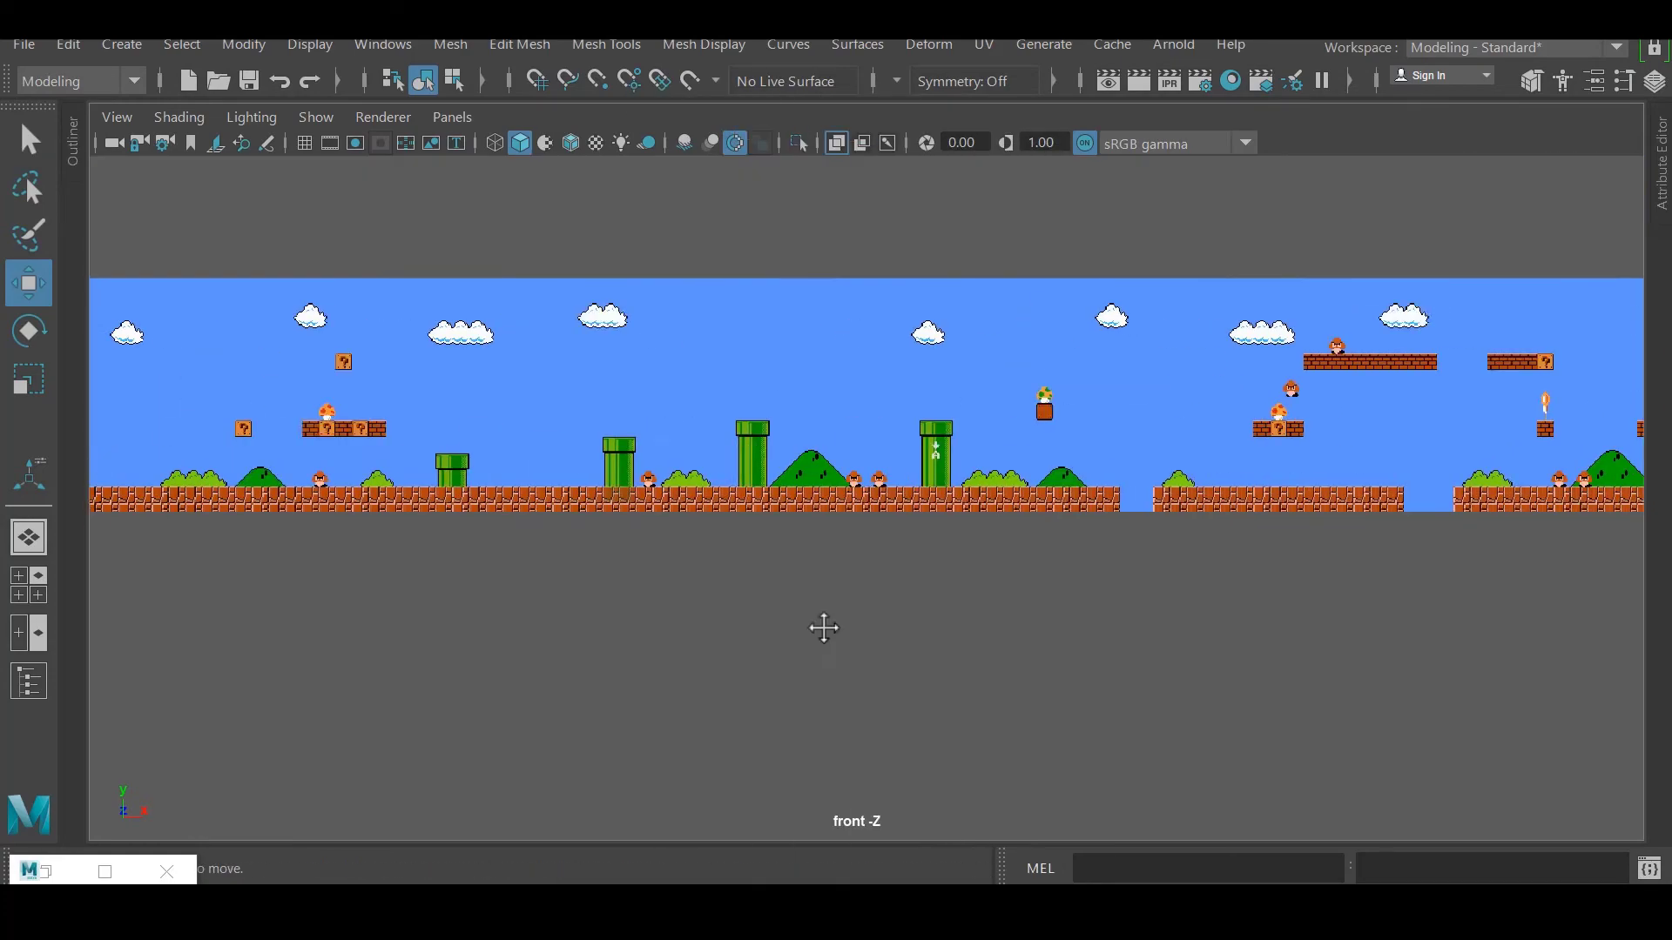
{"action": "mouse_move", "coordinate": [821, 627]}
{"action": "left_mouse_down", "text": "alt"}
{"action": "mouse_move", "coordinate": [609, 436]}
{"action": "mouse_move", "coordinate": [299, 250]}
{"action": "left_mouse_up", "text": "alt"}
{"action": "left_click", "coordinate": [179, 117]}
{"action": "left_click", "coordinate": [254, 408]}
{"action": "mouse_move", "coordinate": [409, 609]}
{"action": "left_mouse_down", "text": "alt"}
{"action": "mouse_move", "coordinate": [514, 642]}
{"action": "mouse_move", "coordinate": [746, 609]}
{"action": "mouse_move", "coordinate": [511, 586]}
{"action": "mouse_move", "coordinate": [1254, 609]}
{"action": "mouse_move", "coordinate": [1086, 590]}
{"action": "mouse_move", "coordinate": [584, 612]}
{"action": "left_mouse_up", "text": "alt"}
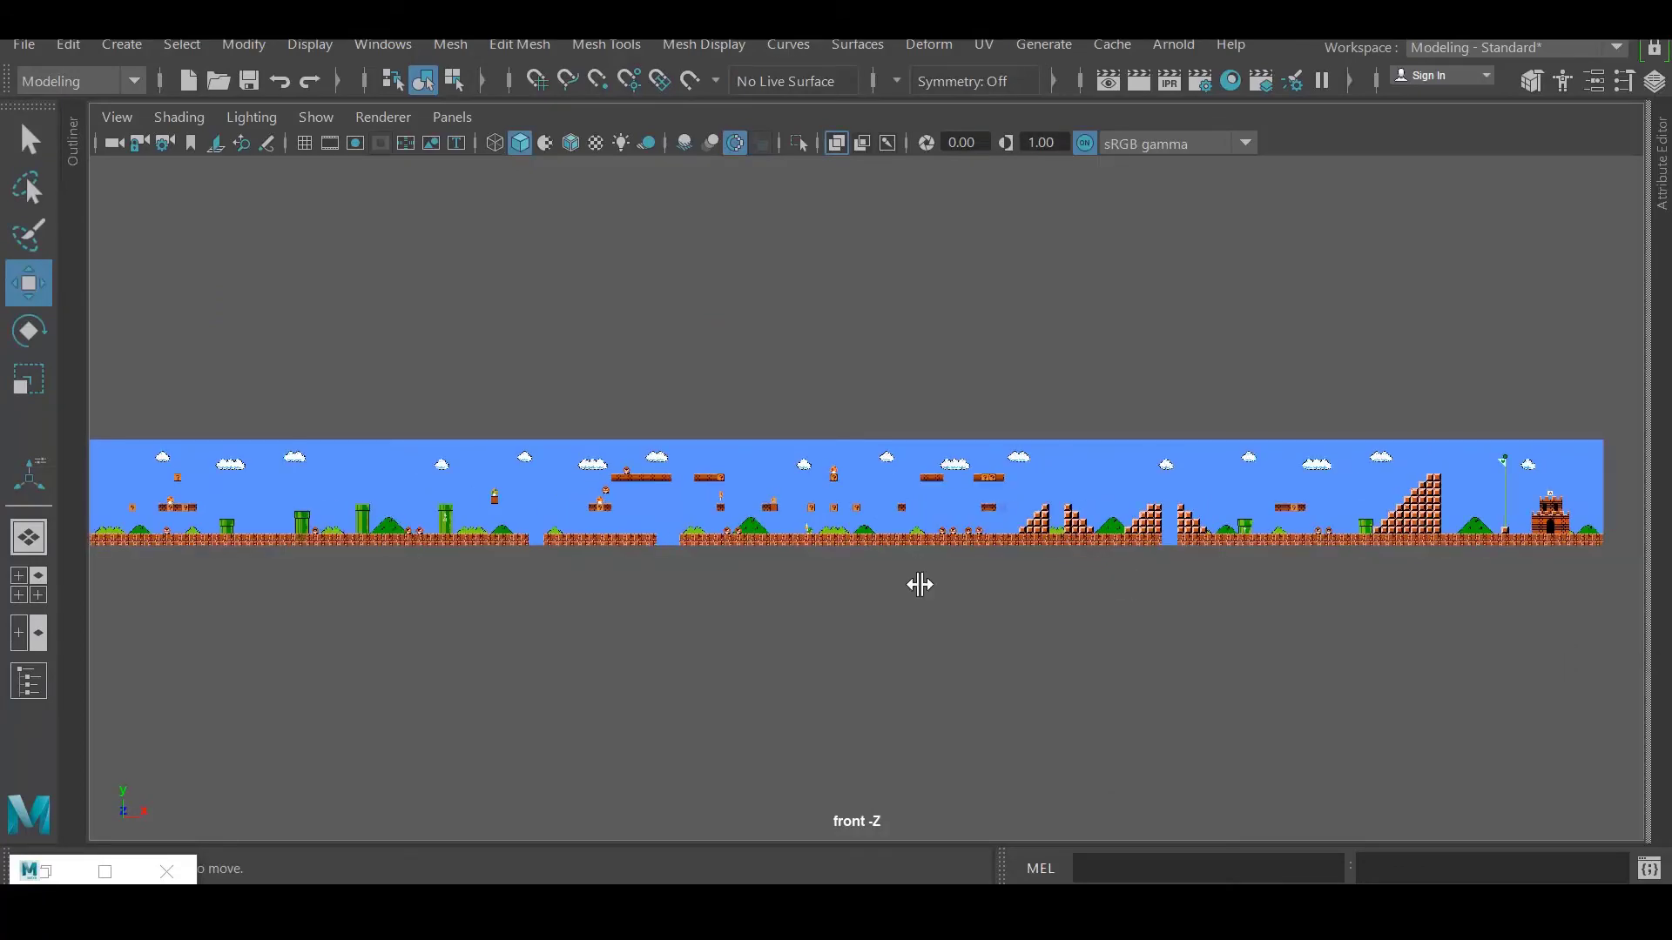
{"action": "middle_click_drag", "start_coordinate": [934, 643], "coordinate": [882, 635], "text": "alt"}
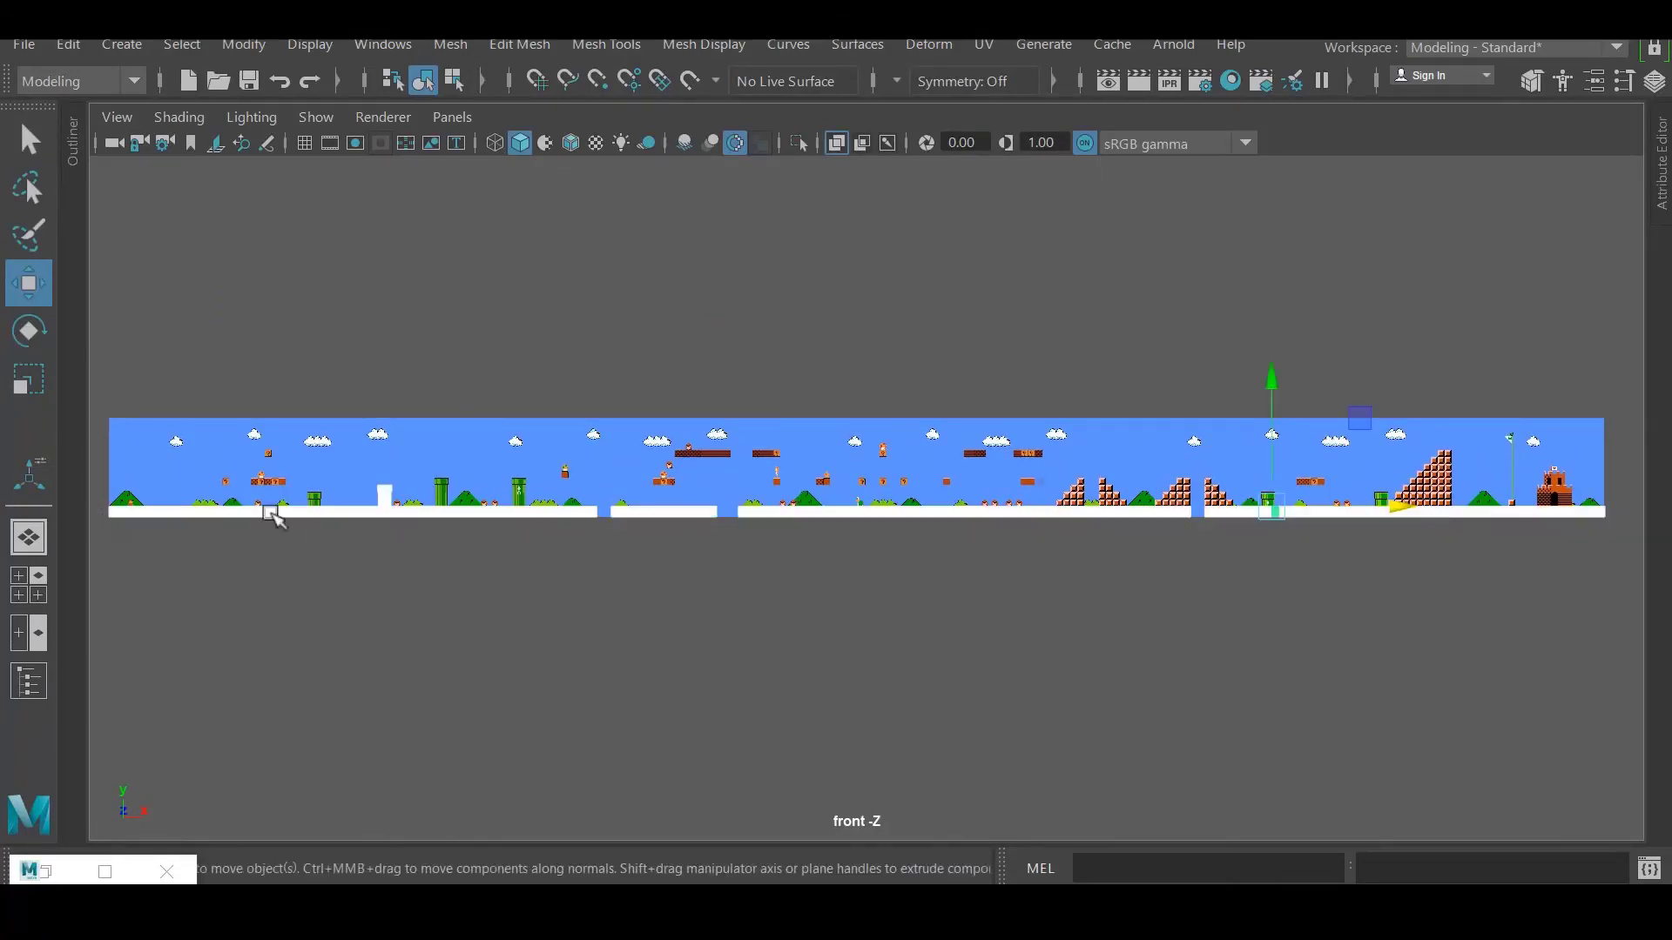
{"action": "left_click_drag", "start_coordinate": [274, 518], "coordinate": [884, 449], "text": "alt"}
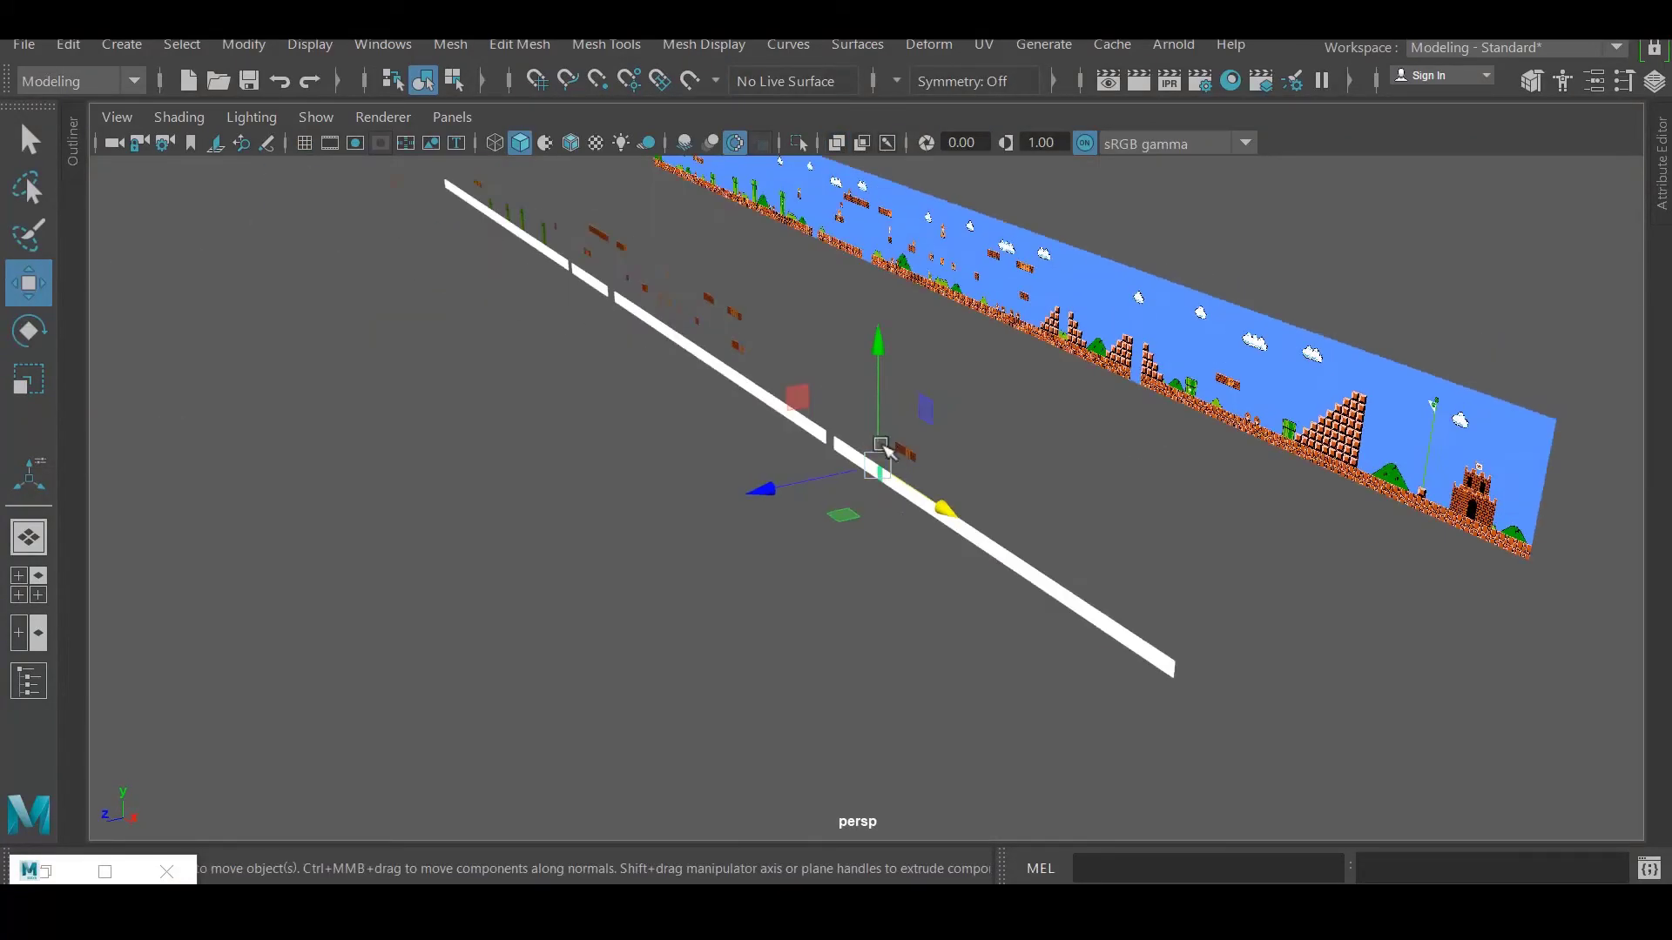
{"action": "scroll", "coordinate": [884, 449], "scroll_direction": "up", "scroll_amount": 2}
{"action": "key", "text": "ctrl+e"}
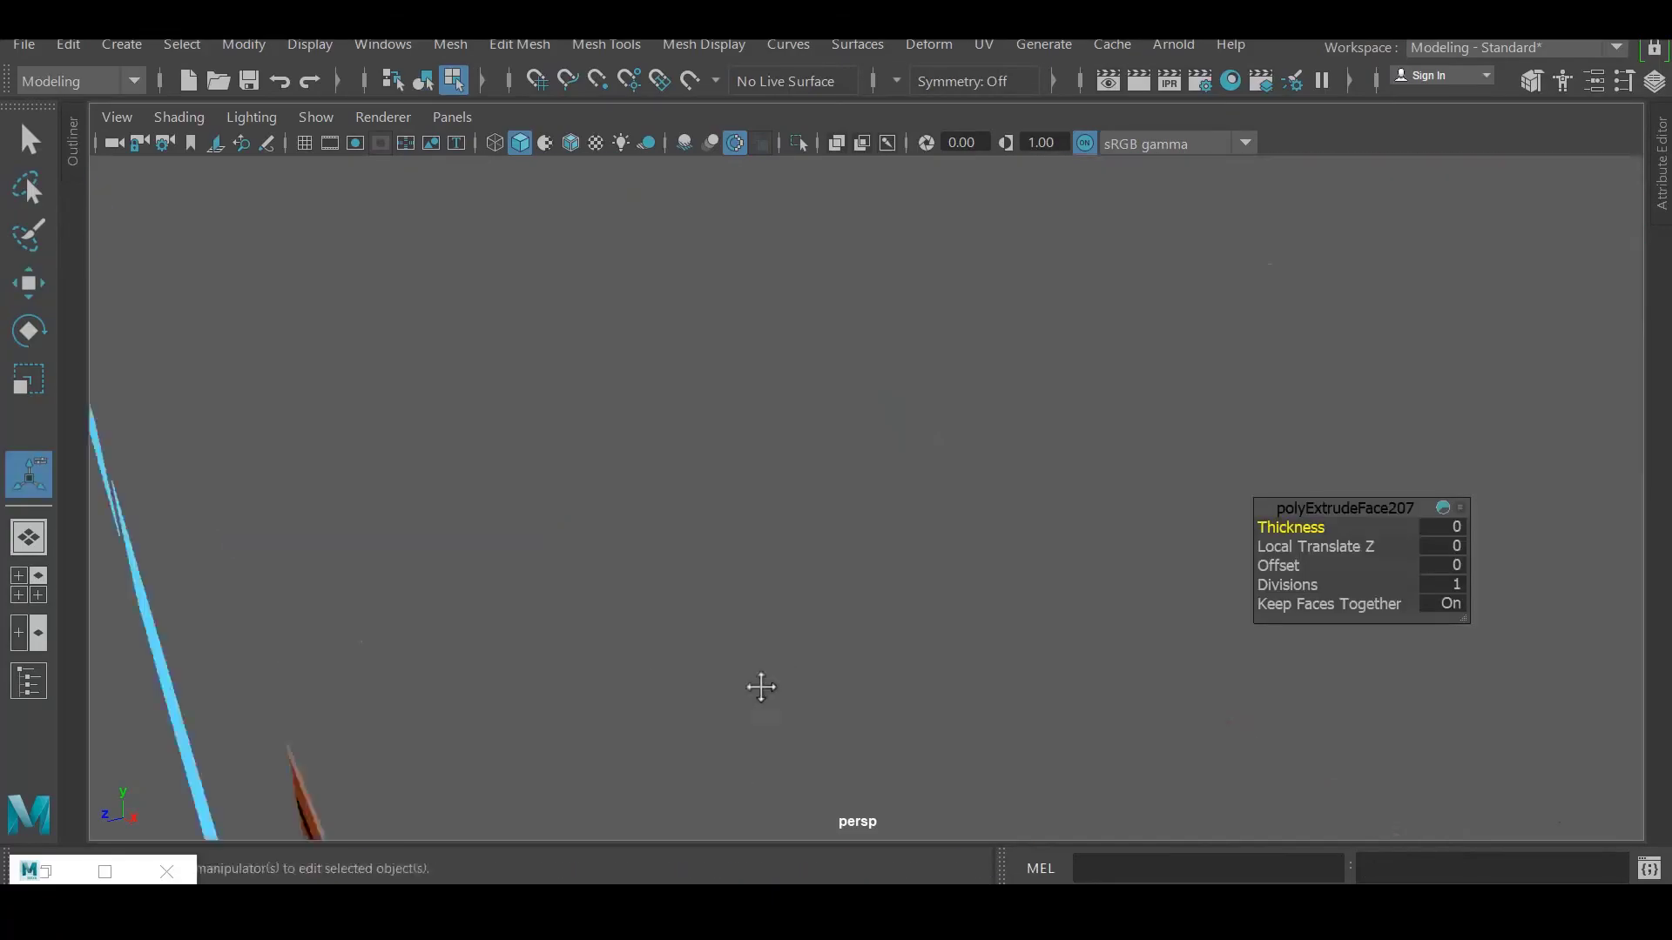
{"action": "scroll", "coordinate": [761, 687], "scroll_direction": "down", "scroll_amount": 5}
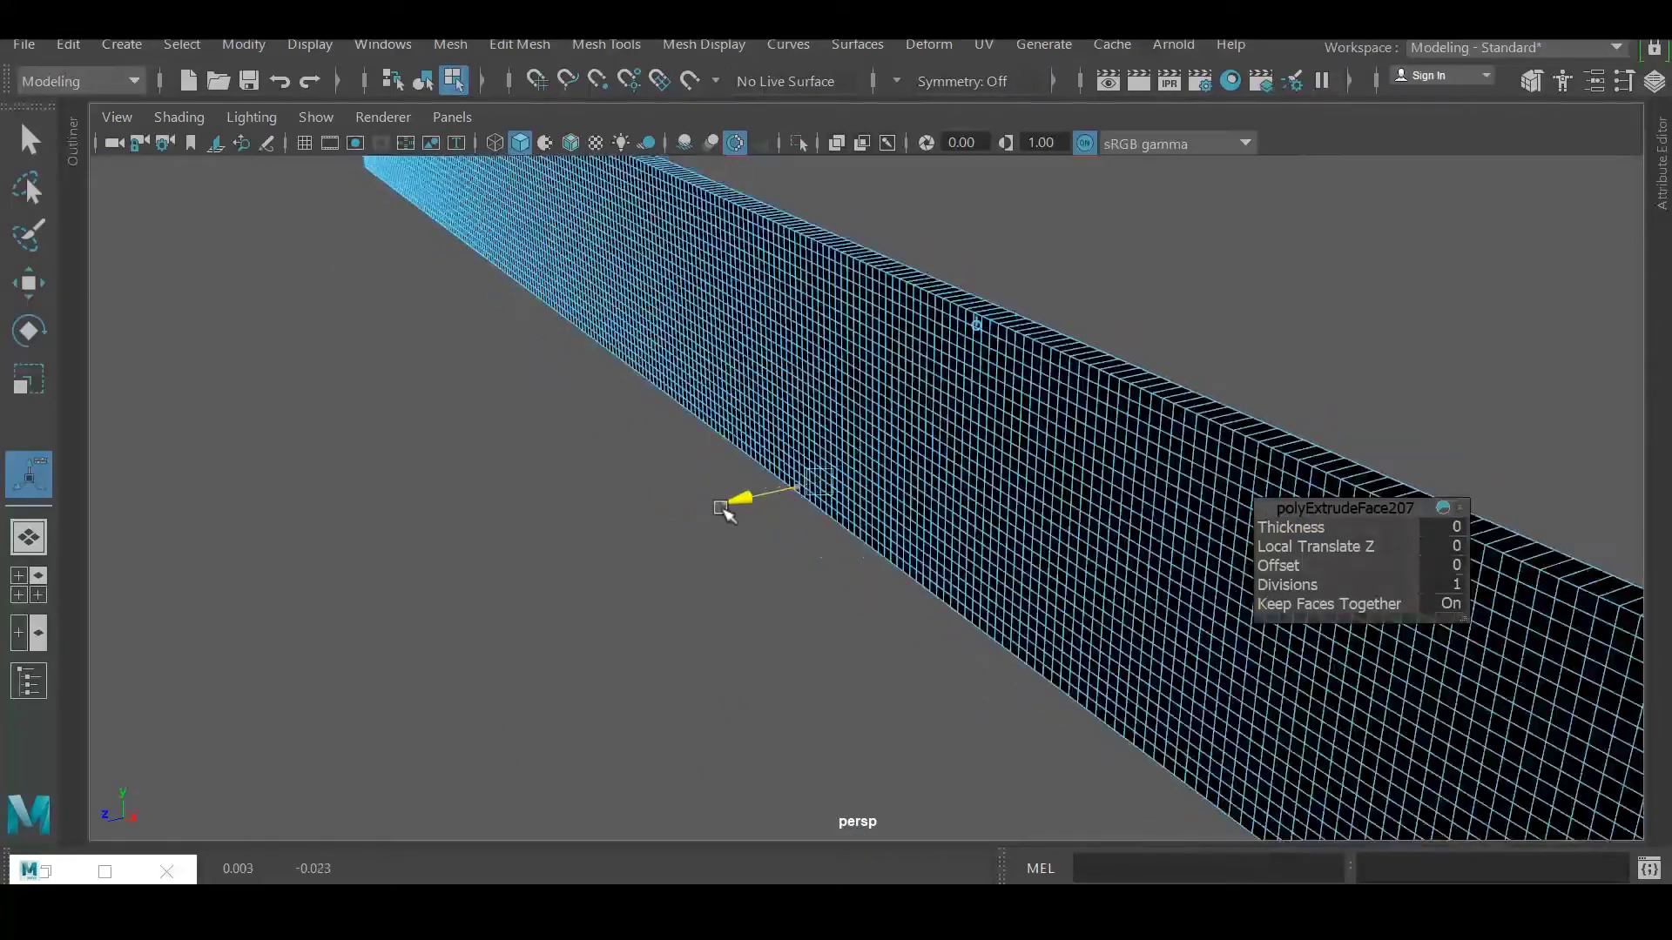
{"action": "left_click_drag", "start_coordinate": [723, 509], "coordinate": [846, 475], "text": "alt"}
Select the extruded ground tiles in the side view and combine them into a single mesh.
{"action": "left_click", "coordinate": [451, 44]}
{"action": "left_click", "coordinate": [488, 137]}
{"action": "key", "text": "q"}
{"action": "key", "text": "space"}
{"action": "left_click_drag", "start_coordinate": [982, 503], "coordinate": [1010, 666]}
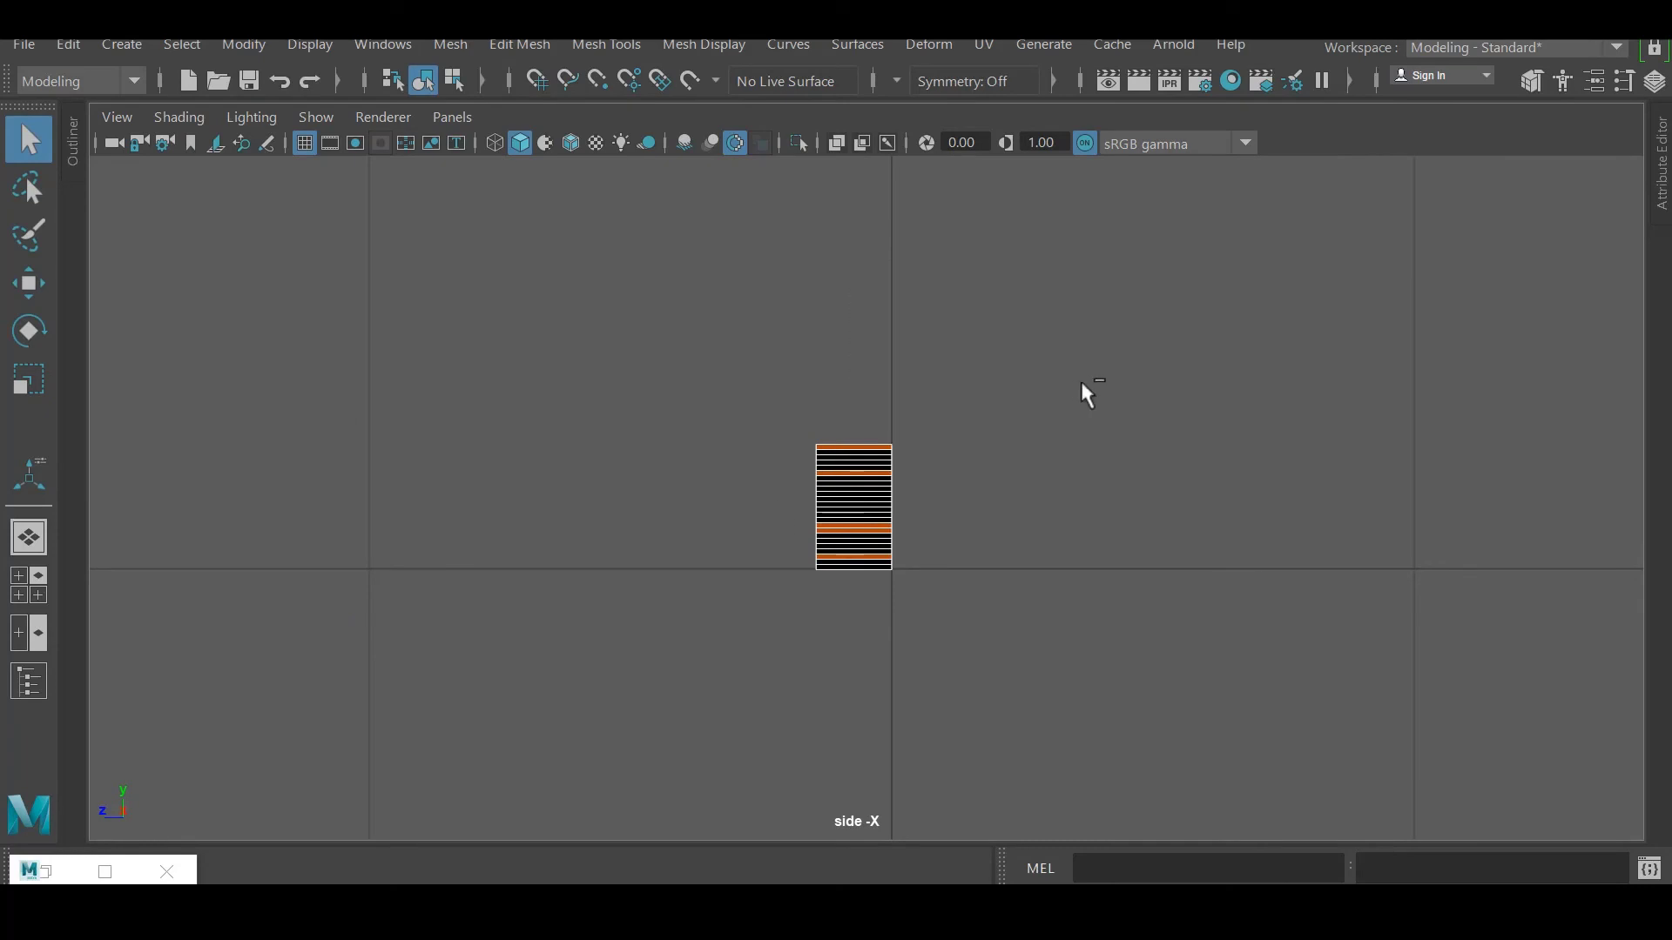
{"action": "left_click", "coordinate": [450, 44]}
{"action": "left_click", "coordinate": [485, 134]}
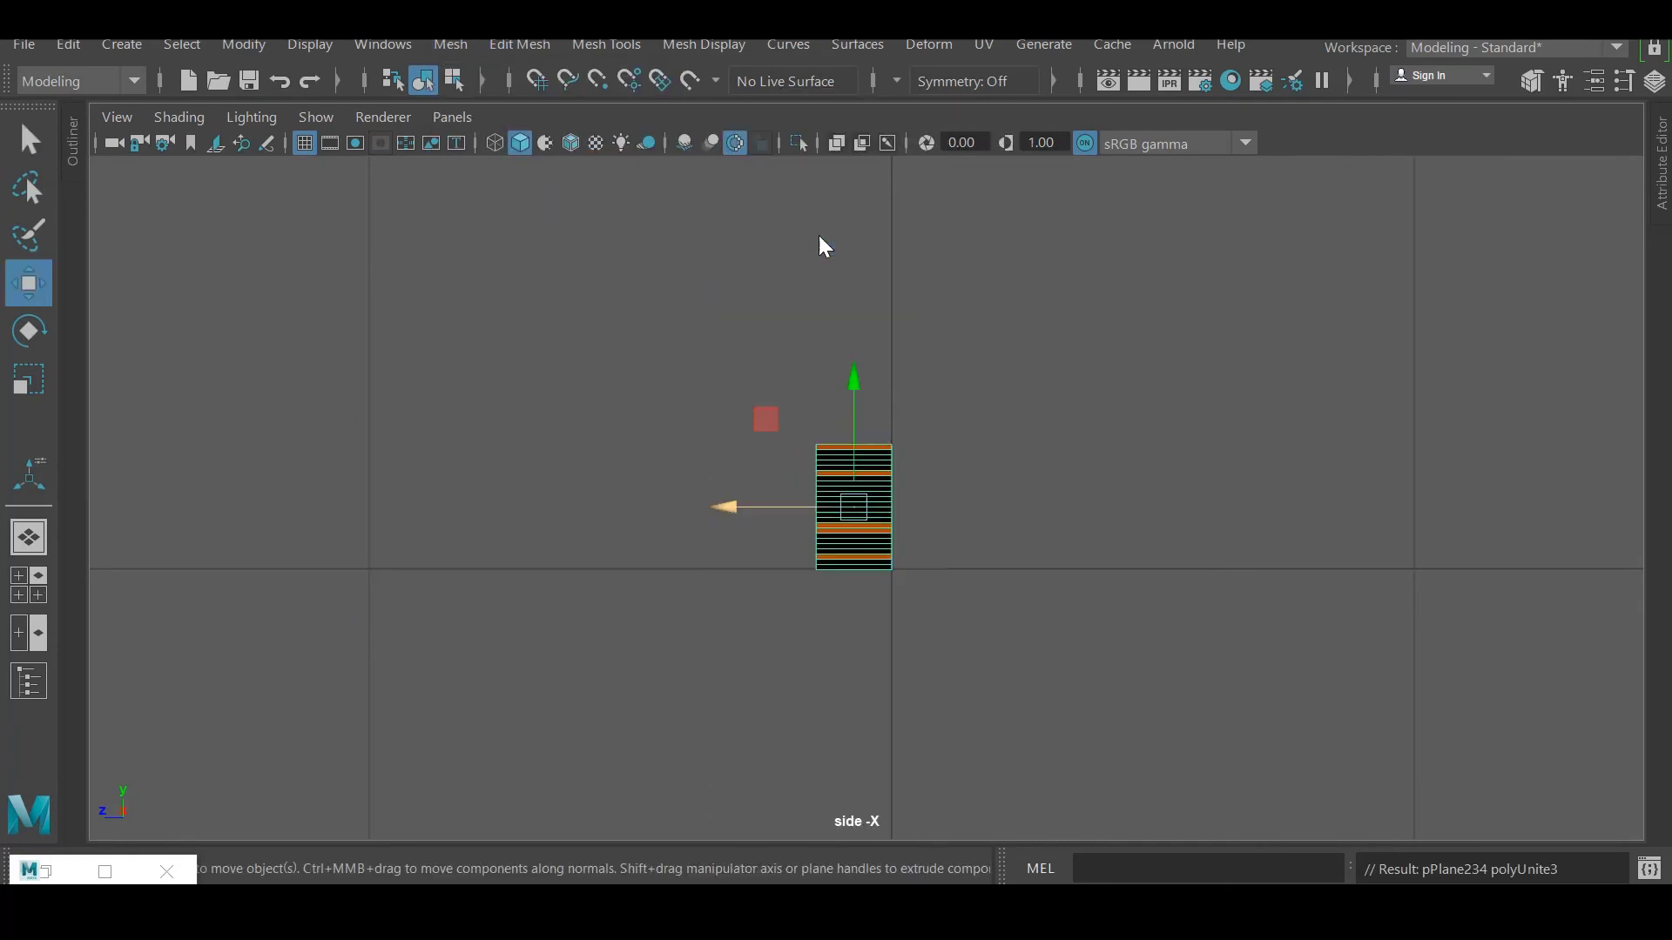
Select the ground's faces behind the front surface and assign them a new Lambert material in the orange-brown tile colour.
{"action": "key", "text": "space"}
{"action": "left_click_drag", "start_coordinate": [1092, 363], "coordinate": [1063, 582], "text": "alt"}
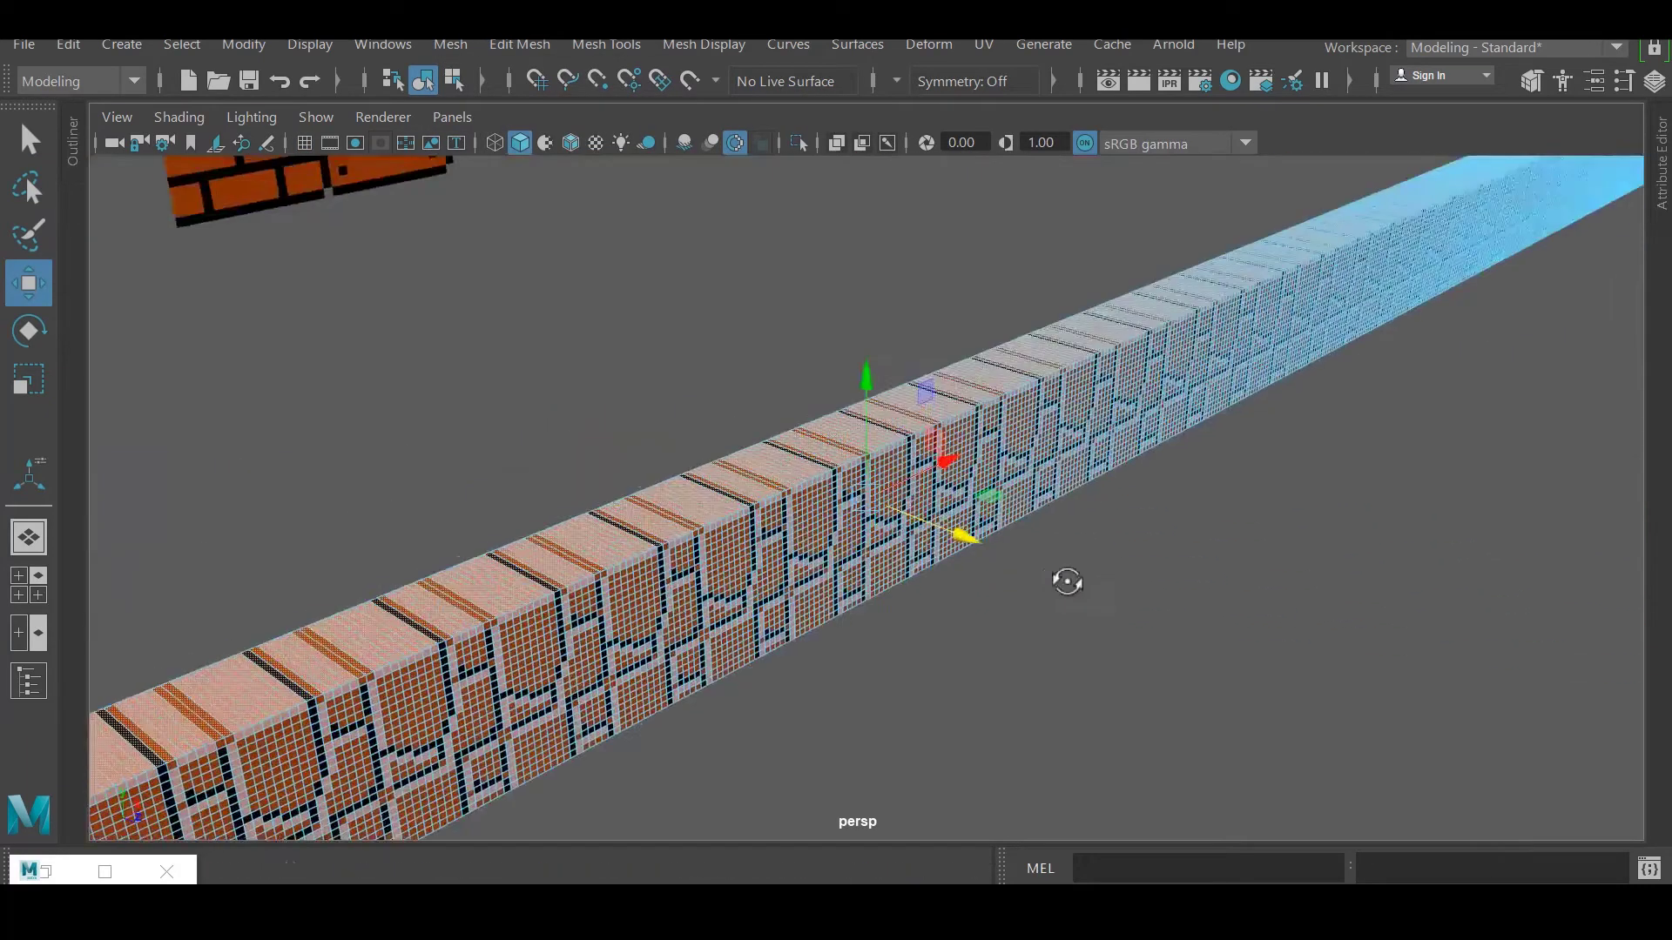
{"action": "right_click", "coordinate": [841, 175]}
{"action": "left_click_drag", "start_coordinate": [834, 535], "coordinate": [911, 522], "text": "alt"}
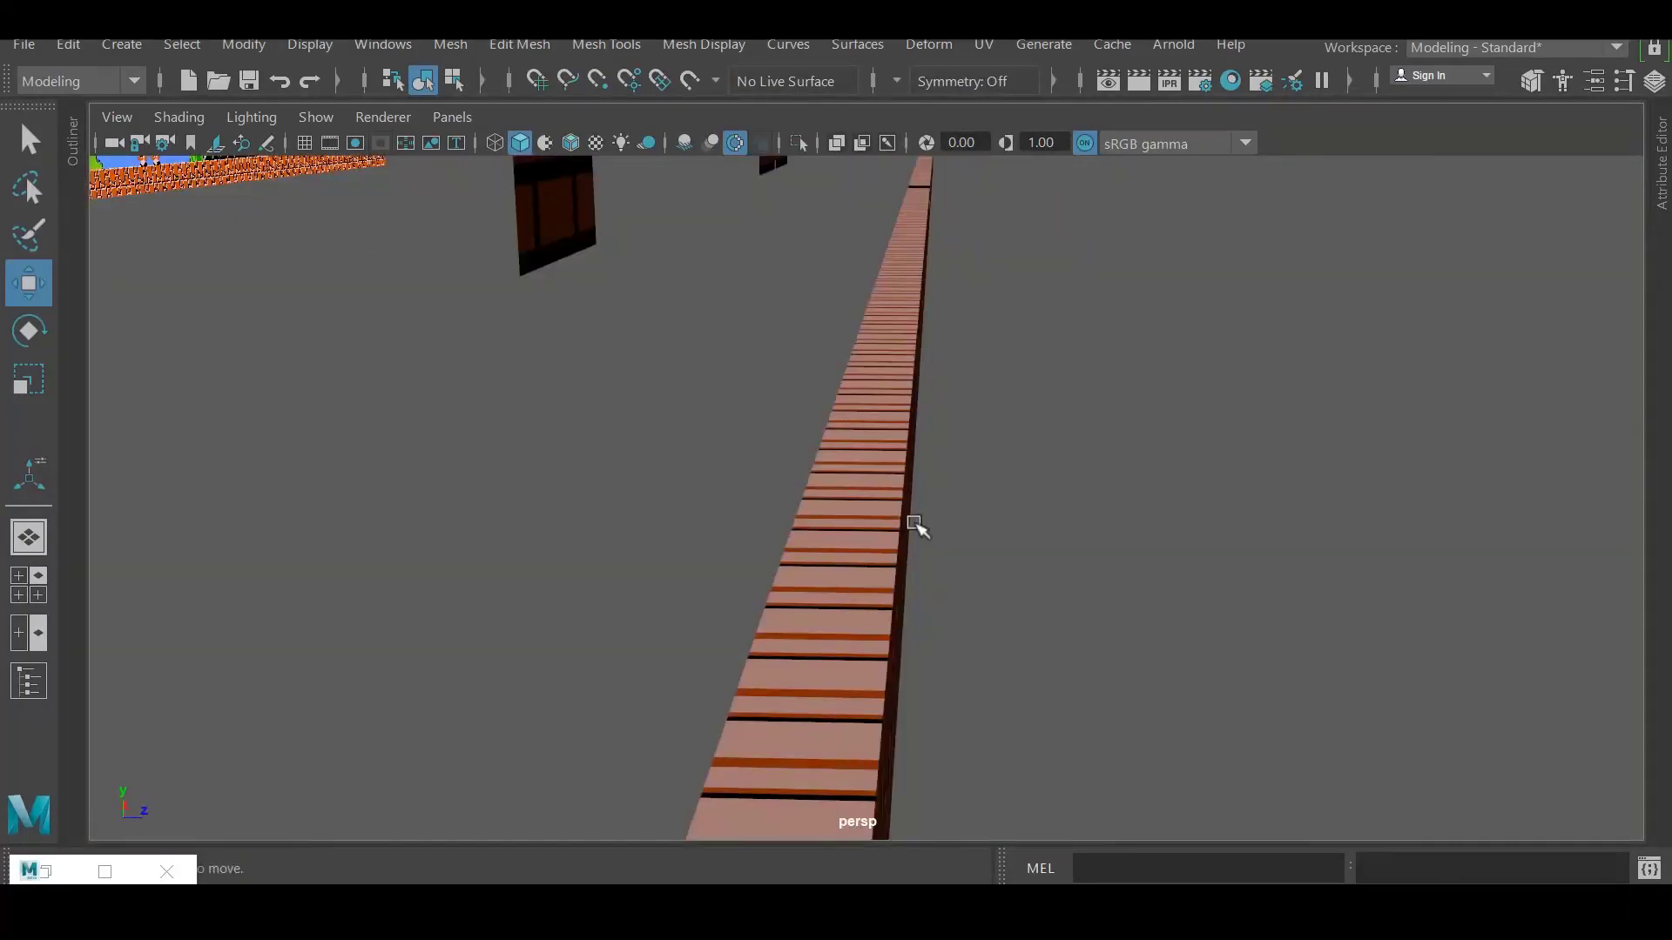
{"action": "left_click", "coordinate": [811, 581]}
{"action": "key", "text": "f"}
{"action": "key", "text": "space"}
{"action": "key", "text": "space"}
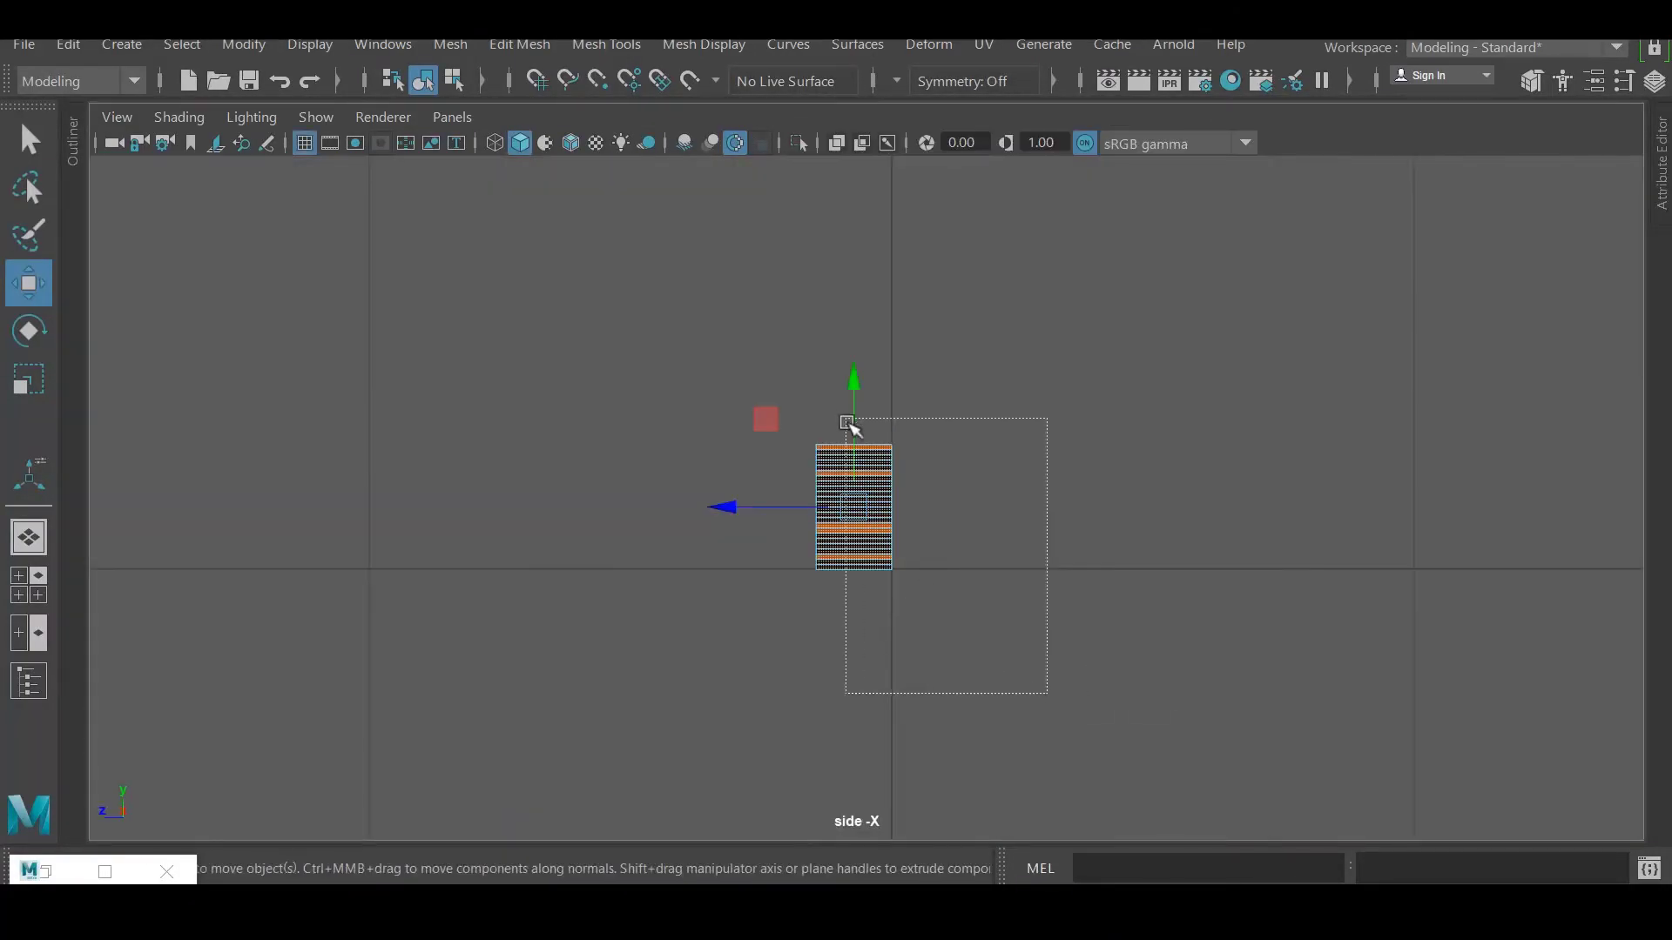
{"action": "key", "text": "space"}
{"action": "key", "text": "space"}
{"action": "right_click_drag", "start_coordinate": [802, 213], "coordinate": [849, 864]}
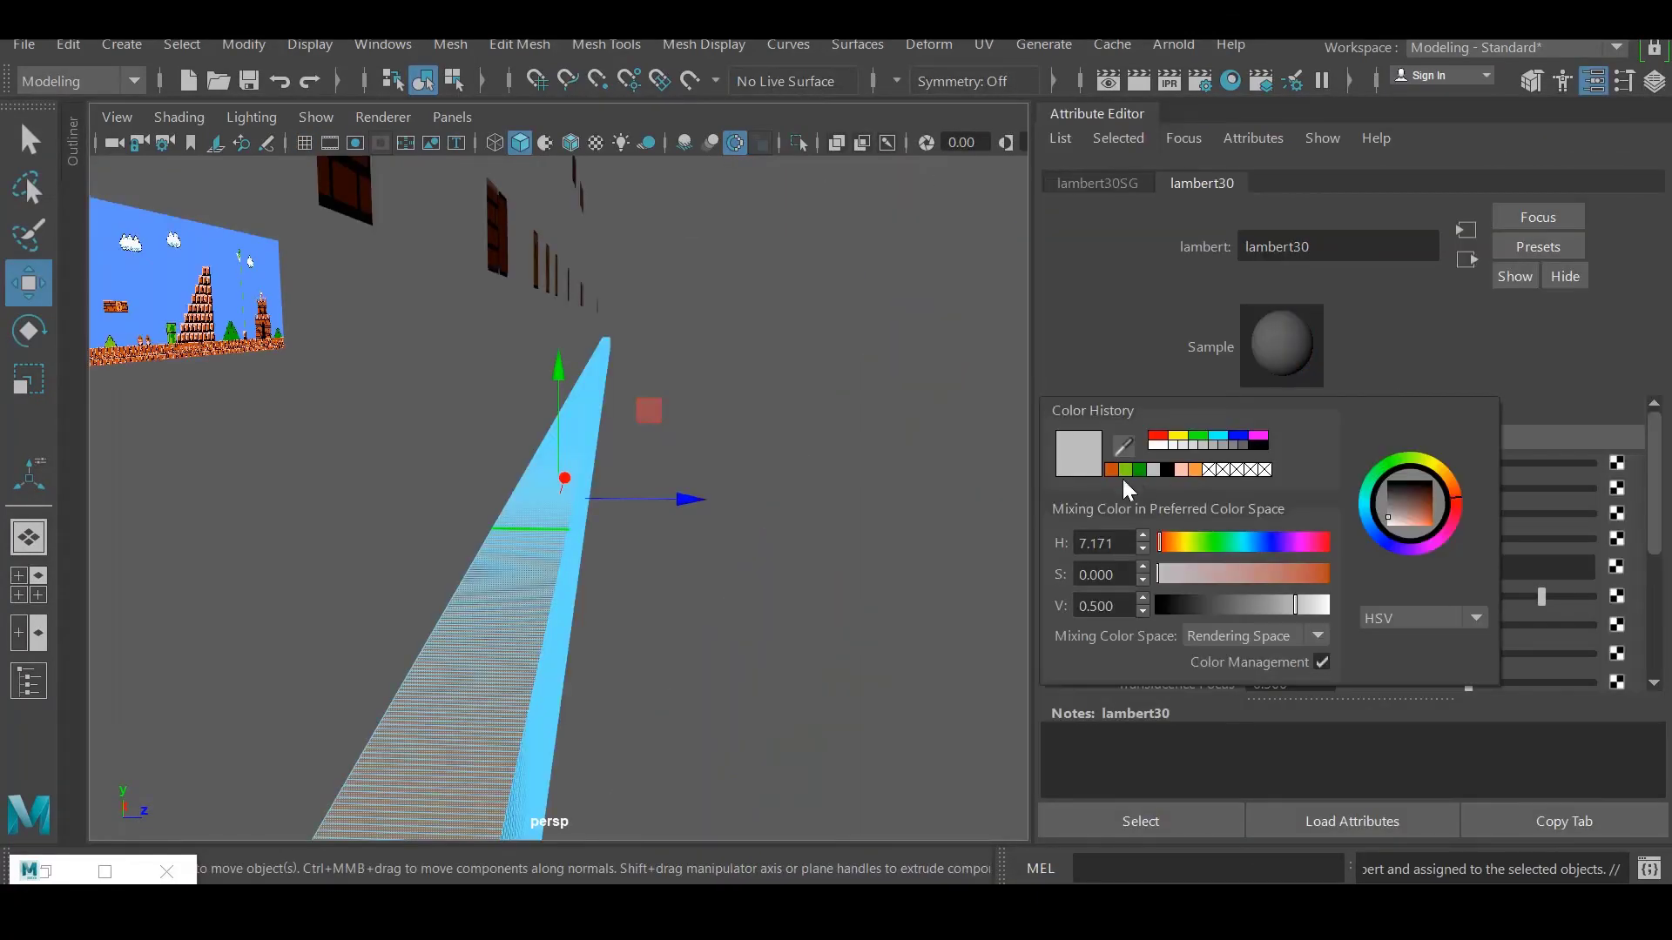
{"action": "left_click", "coordinate": [1111, 470]}
{"action": "left_click", "coordinate": [728, 418]}
Examine the extruded, recoloured ground strip in perspective, from the pits back to the start of the level.
{"action": "left_click_drag", "start_coordinate": [728, 418], "coordinate": [574, 521], "text": "alt"}
{"action": "key", "text": "ctrl+a"}
{"action": "left_click", "coordinate": [1295, 421]}
{"action": "key", "text": "r"}
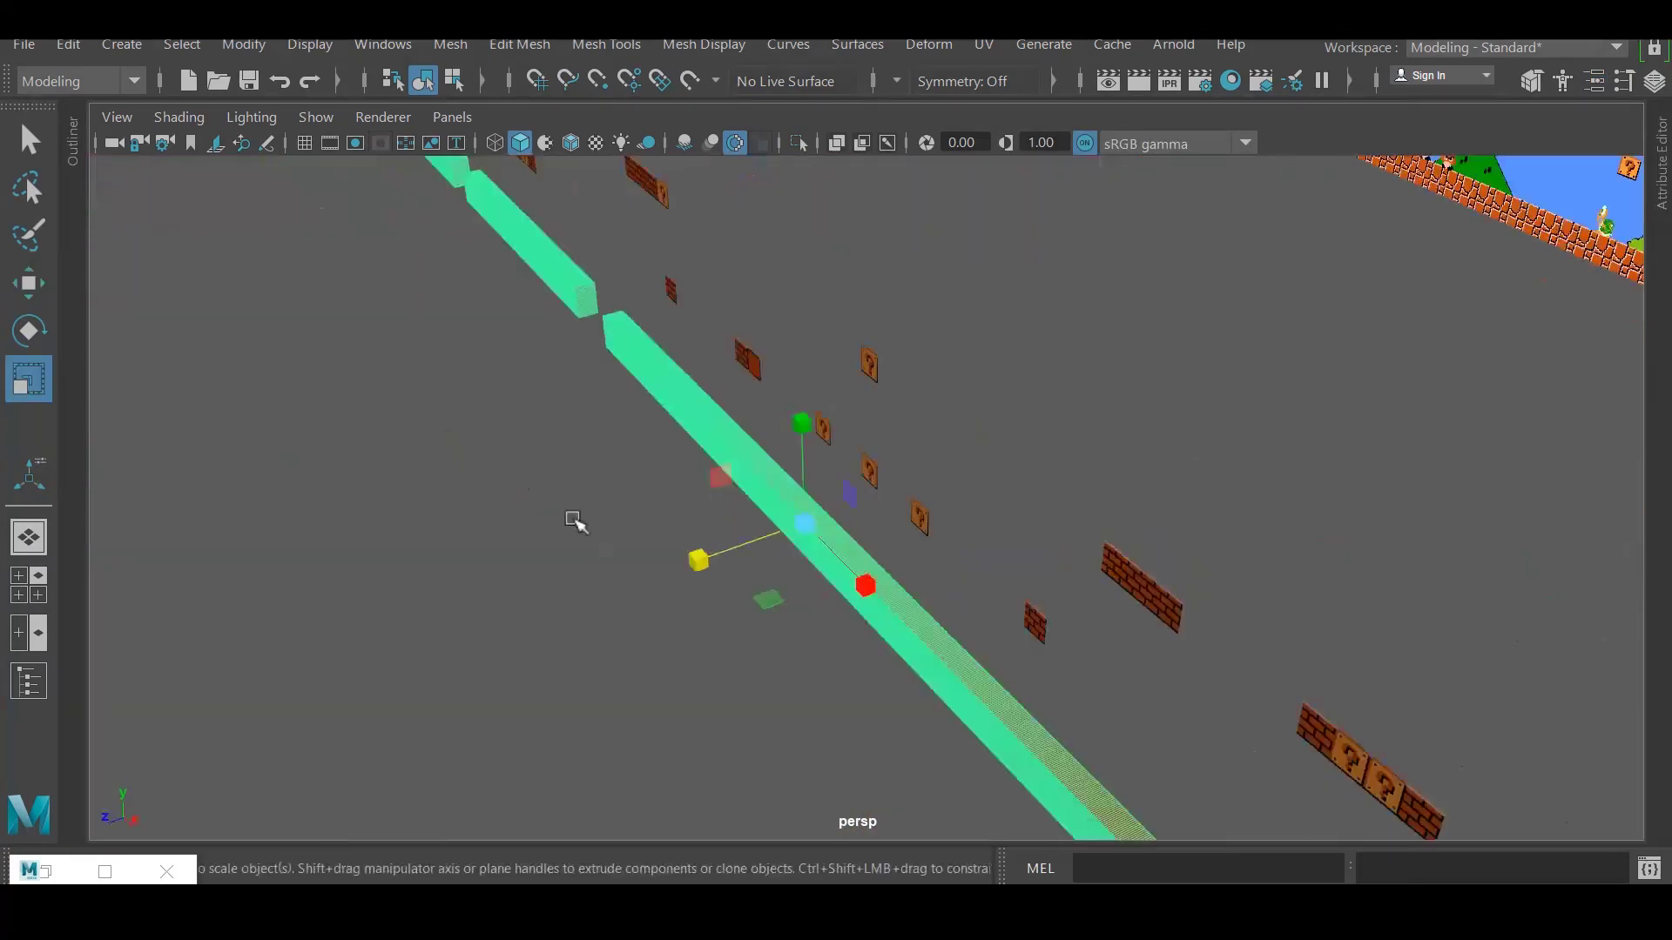
{"action": "key", "text": "w"}
{"action": "left_click_drag", "start_coordinate": [700, 561], "coordinate": [671, 522], "text": "alt"}
{"action": "left_click", "coordinate": [687, 522]}
{"action": "scroll", "coordinate": [523, 558], "scroll_direction": "up", "scroll_amount": 8}
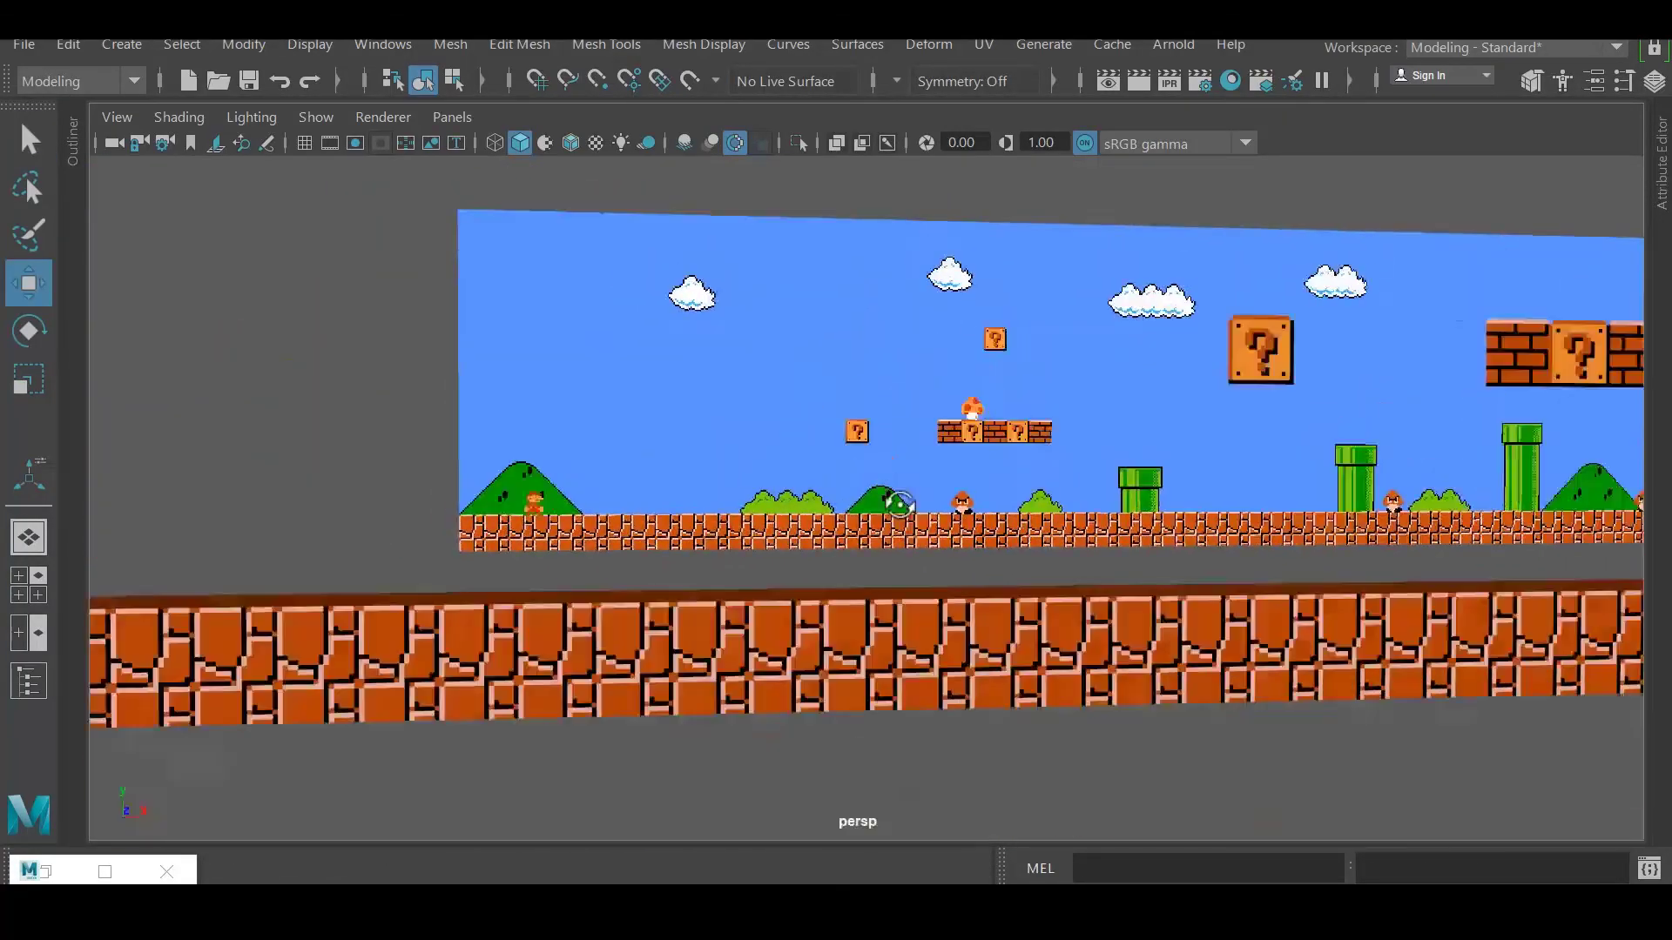